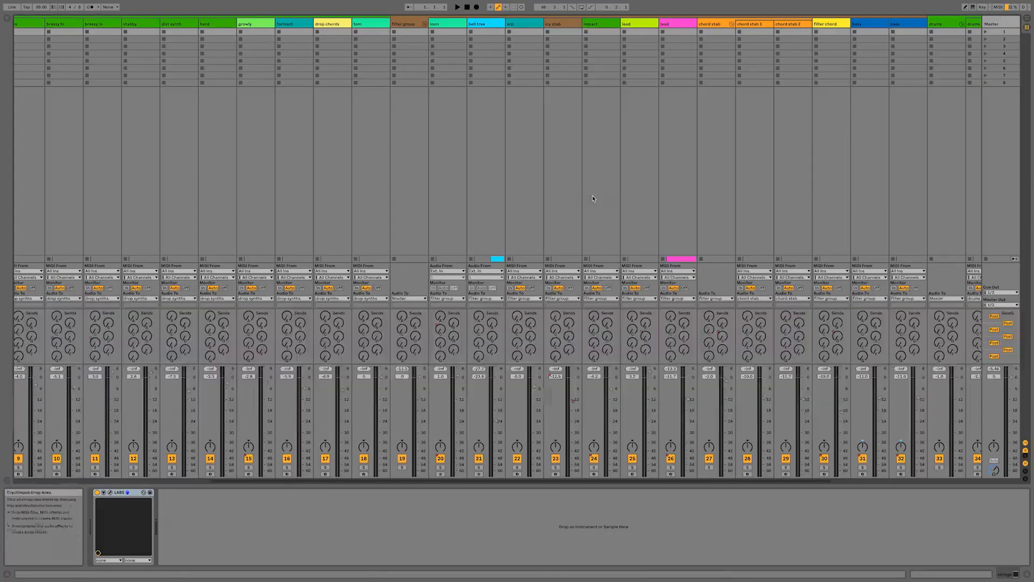
Step: Look over the mixer channels, switch to the arrangement, and survey its tracks down to the vocals
{"action": "left_click_drag", "start_coordinate": [255, 483], "coordinate": [126, 479]}
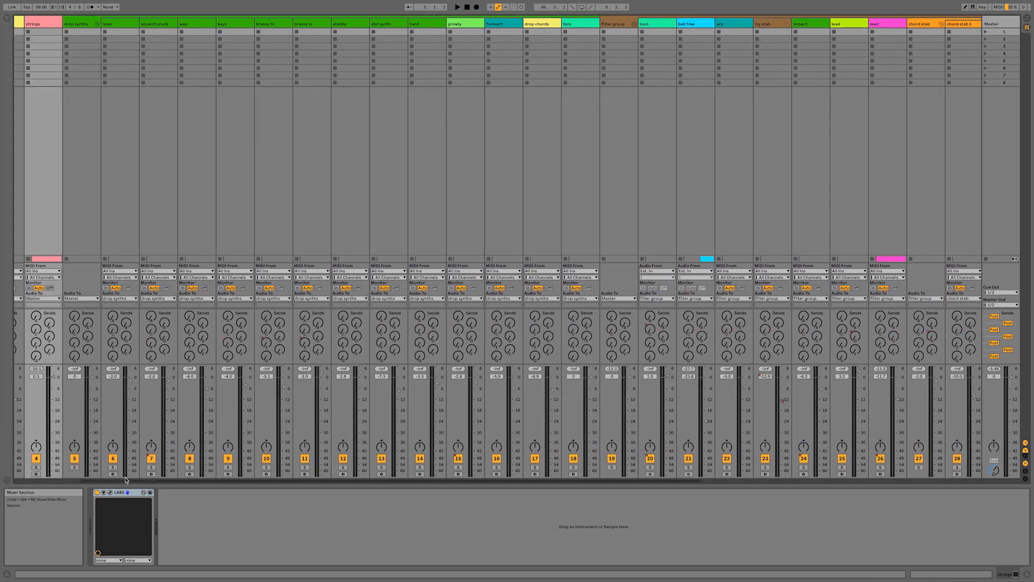
{"action": "key", "text": "Tab"}
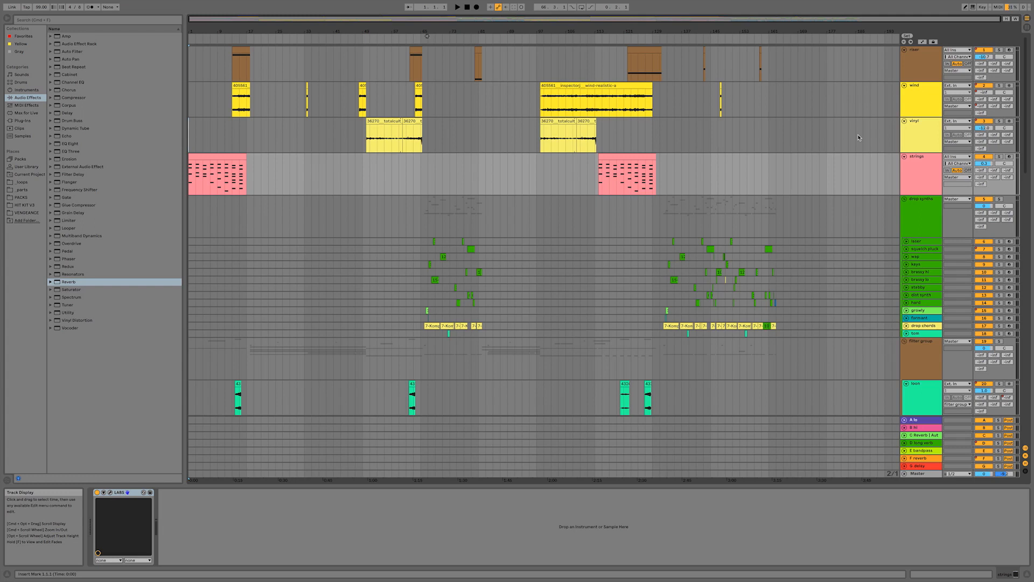
{"action": "scroll", "coordinate": [844, 155], "scroll_direction": "down", "scroll_amount": 10}
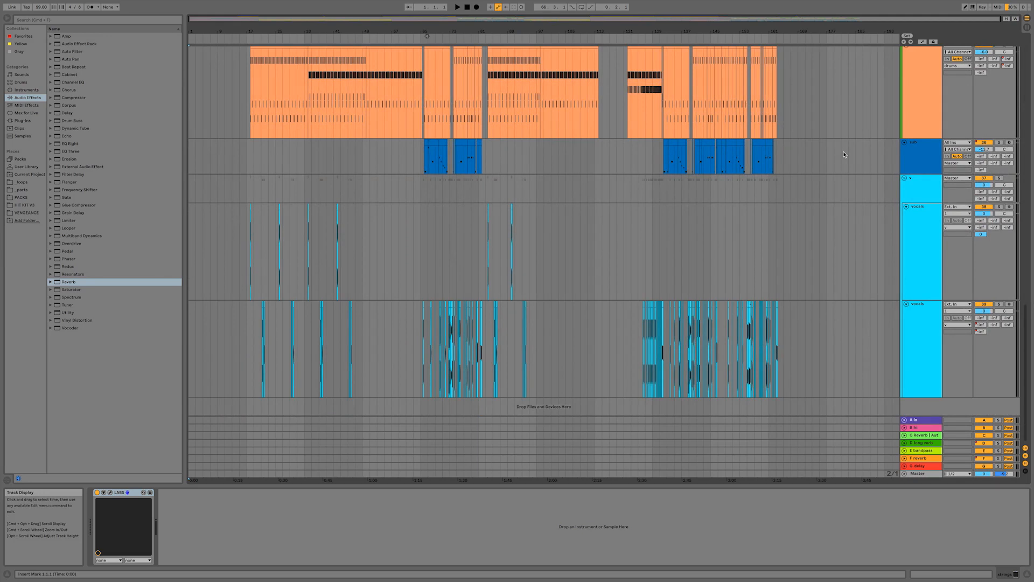
{"action": "scroll", "coordinate": [872, 184], "scroll_direction": "up", "scroll_amount": 10}
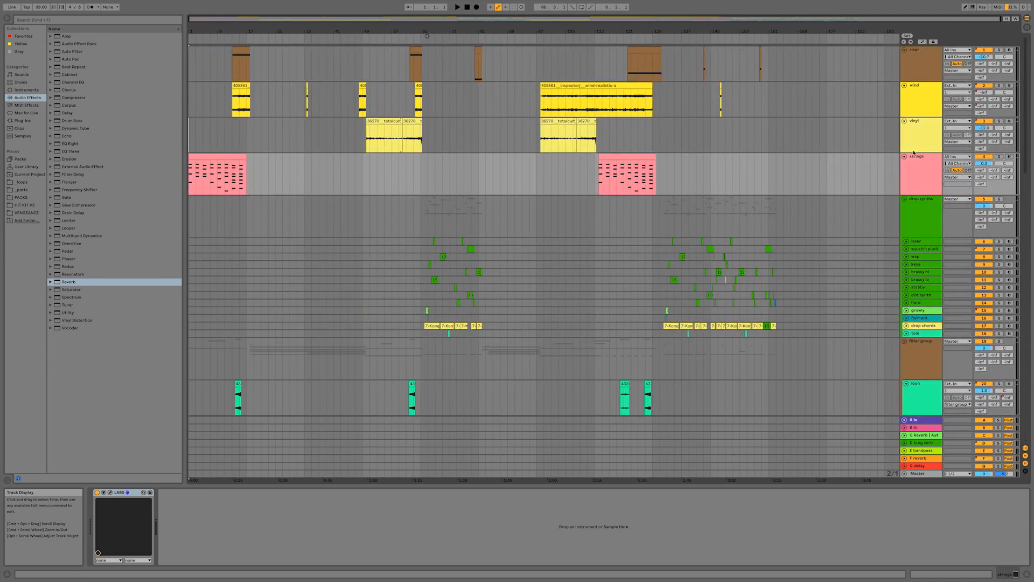
Step: Play the song from the start and review the wind, vinyl, strings, synth and lead tracks during playback
{"action": "left_click", "coordinate": [983, 128]}
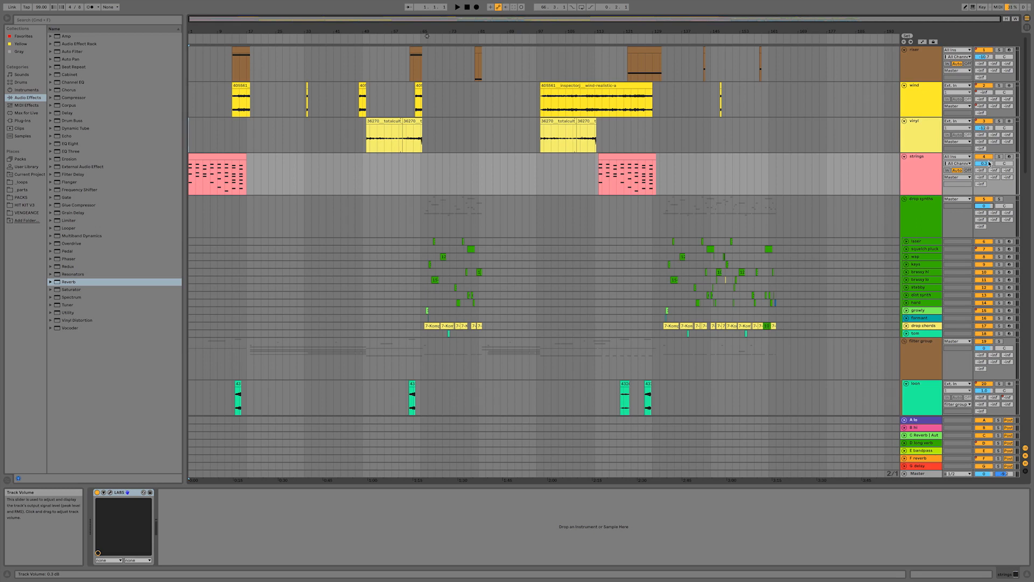
{"action": "left_click", "coordinate": [188, 143]}
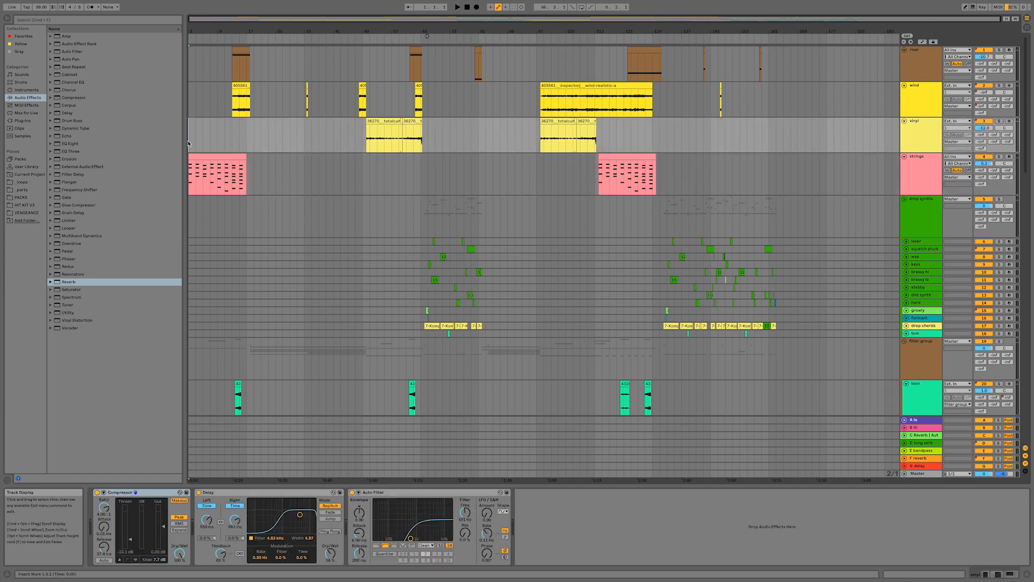
{"action": "key", "text": "space"}
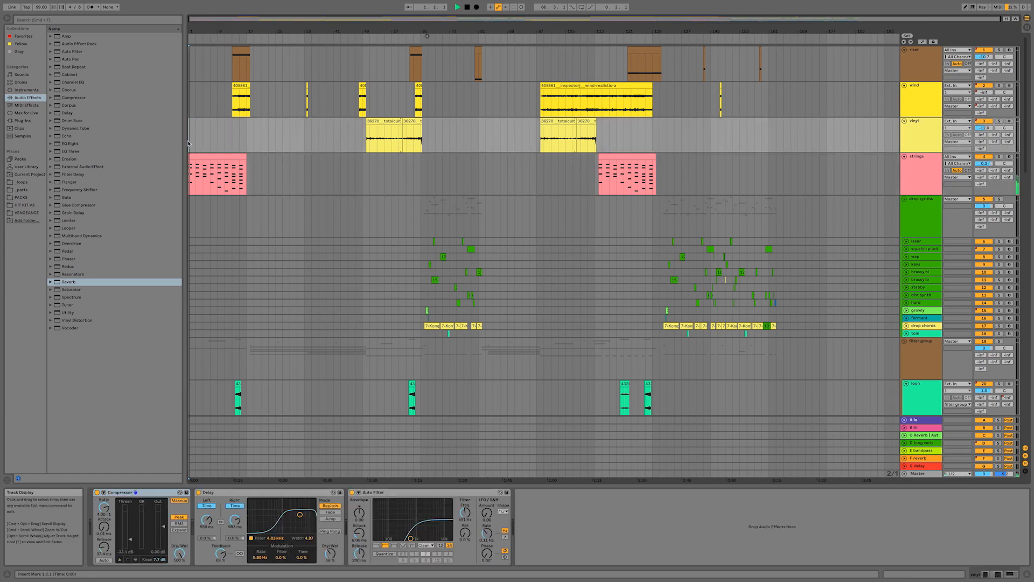
{"action": "scroll", "coordinate": [336, 160], "scroll_direction": "down", "scroll_amount": 2}
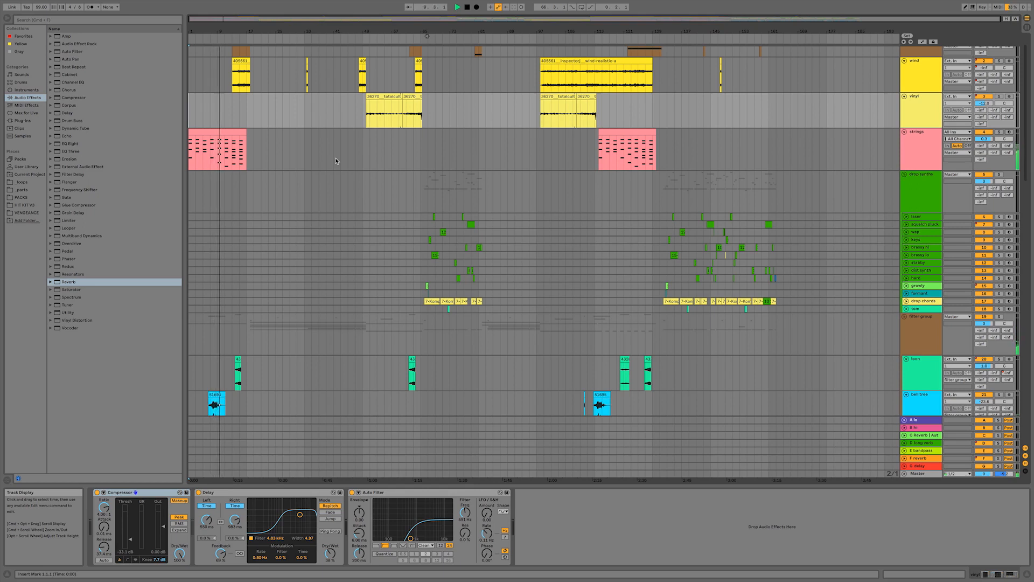
{"action": "scroll", "coordinate": [336, 161], "scroll_direction": "down", "scroll_amount": 1}
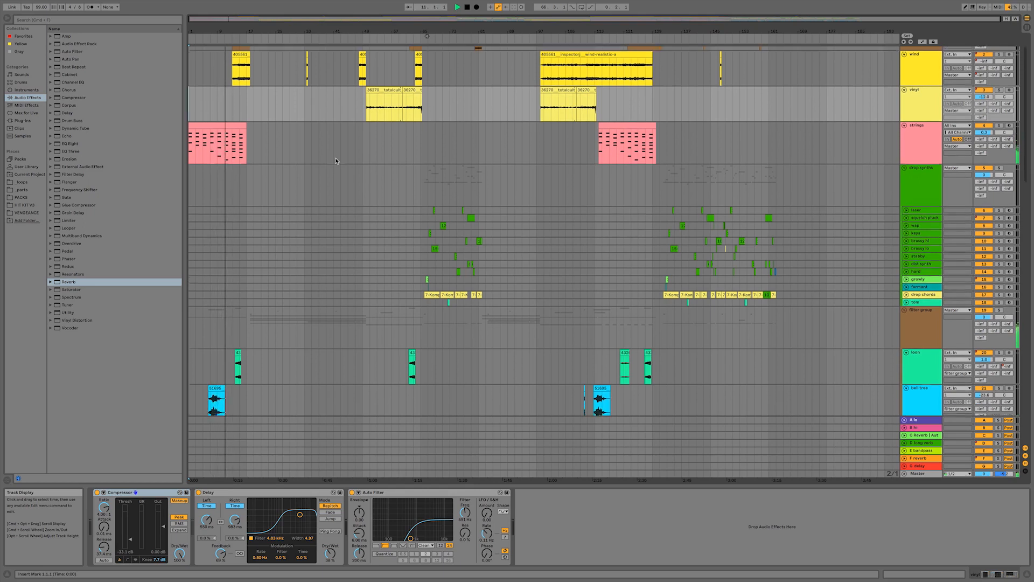
{"action": "scroll", "coordinate": [335, 161], "scroll_direction": "down", "scroll_amount": 10}
{"action": "scroll", "coordinate": [336, 161], "scroll_direction": "down", "scroll_amount": 1}
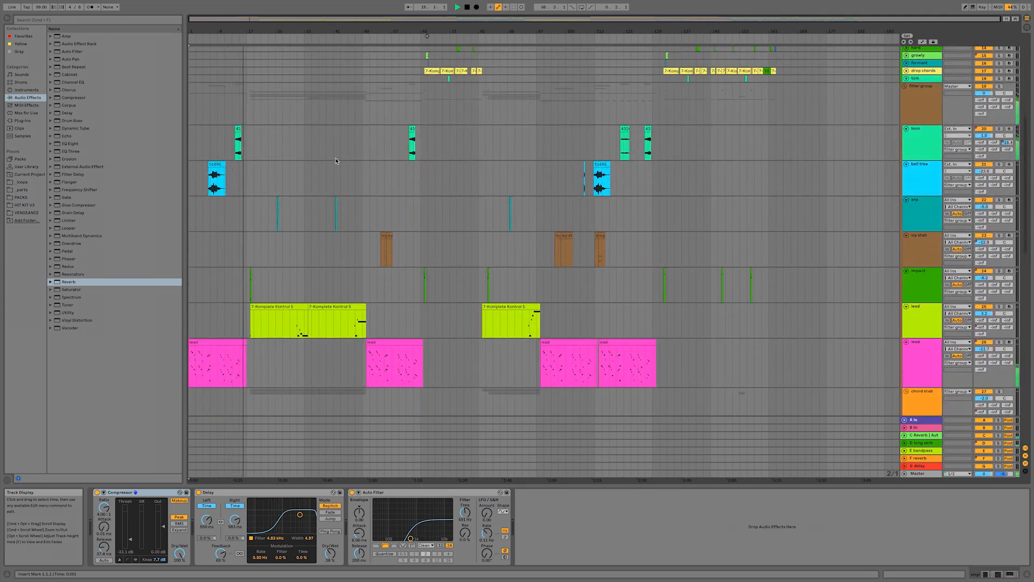
{"action": "scroll", "coordinate": [270, 113], "scroll_direction": "up", "scroll_amount": 10}
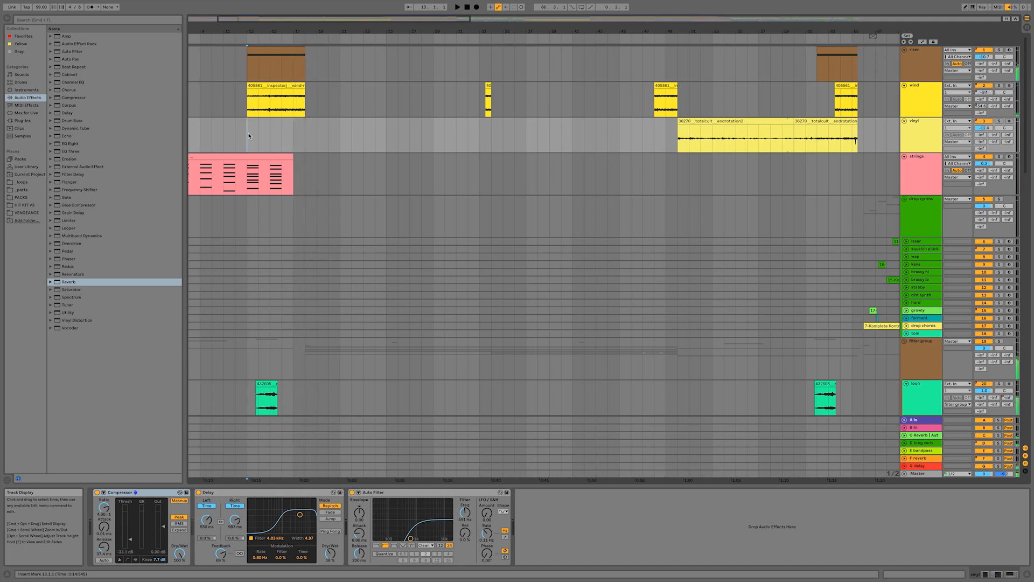
Step: Add a Utility effect after the Auto Filter on the wind track and play back from its first clip
{"action": "left_click", "coordinate": [929, 96]}
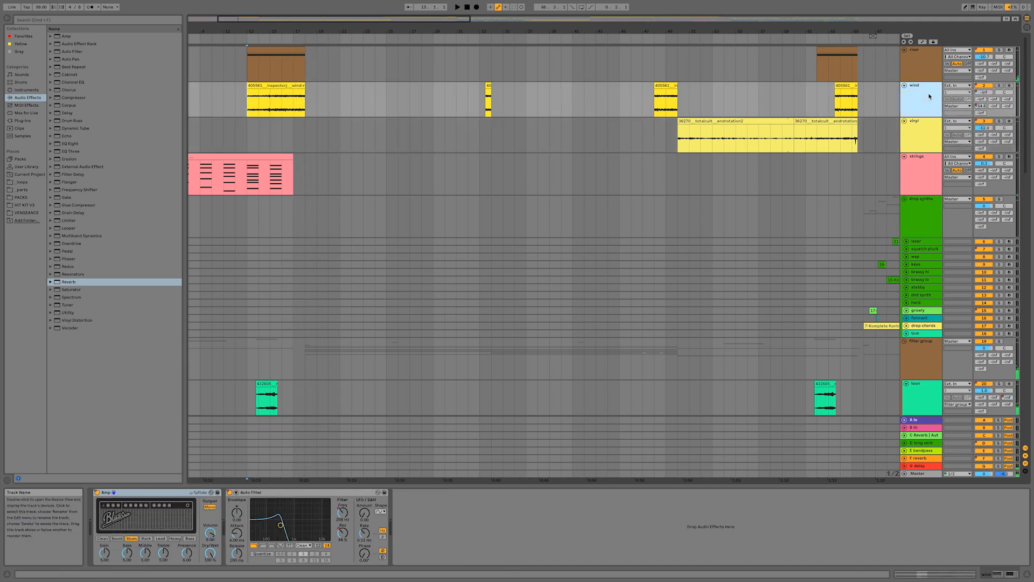
{"action": "left_click", "coordinate": [986, 95]}
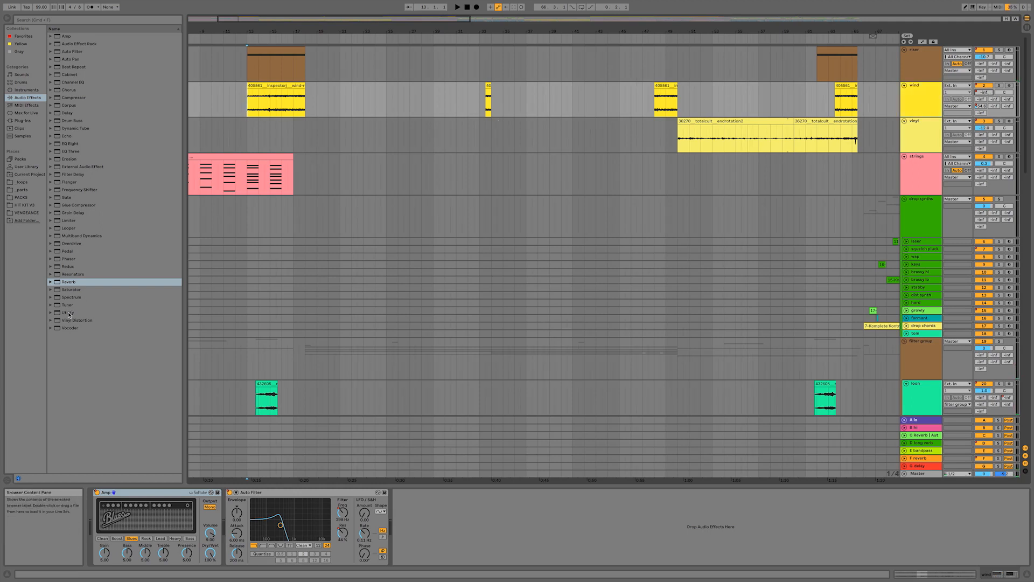
{"action": "left_click_drag", "start_coordinate": [68, 314], "coordinate": [97, 329]}
{"action": "left_click_drag", "start_coordinate": [420, 527], "coordinate": [421, 527]}
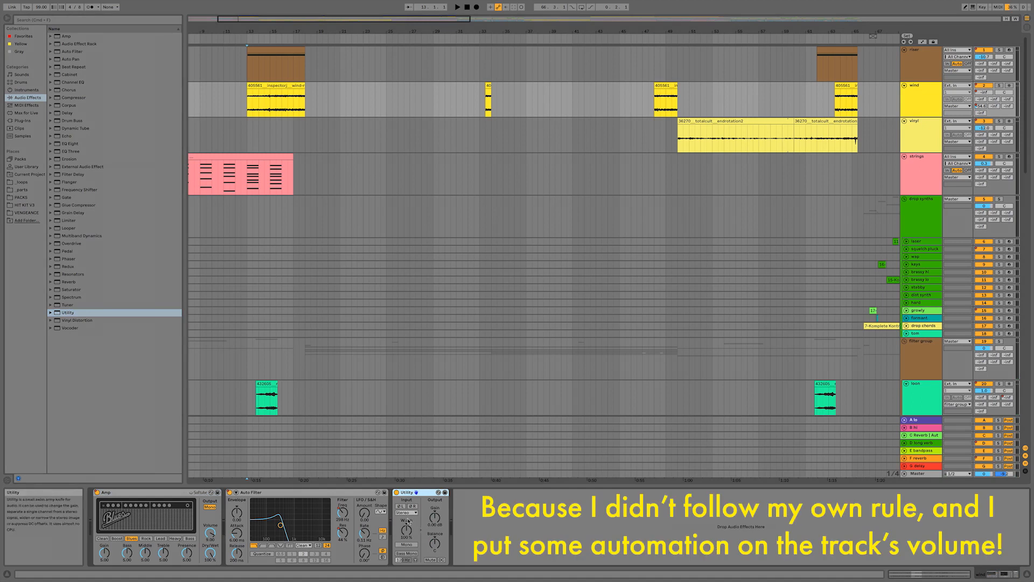
{"action": "left_click", "coordinate": [272, 86]}
{"action": "key", "text": "space"}
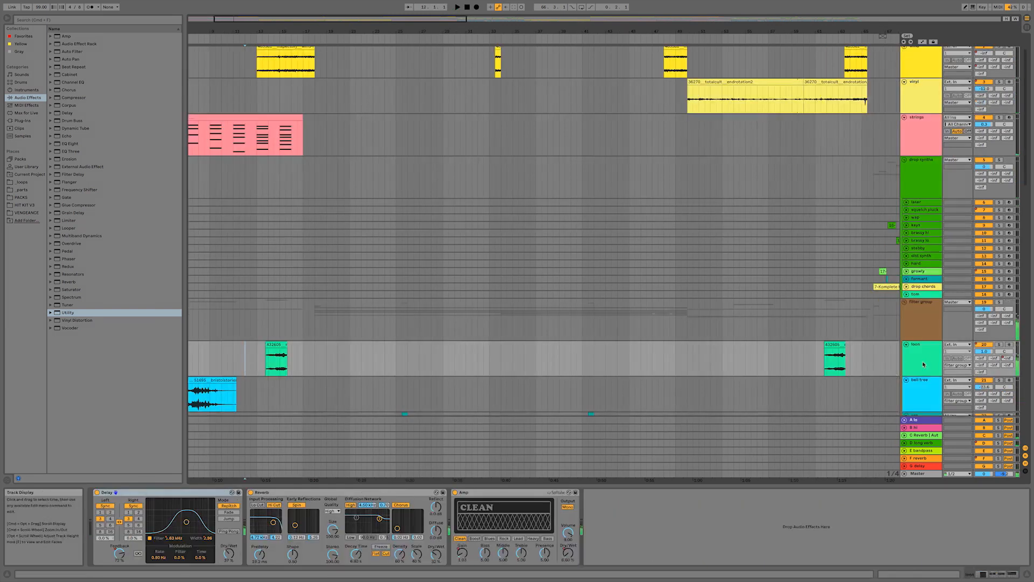
Step: Set up a Compressor with raised output gain ahead of the Delay on the loon track, and unsolo the track
{"action": "left_click", "coordinate": [927, 362]}
{"action": "left_click", "coordinate": [983, 352]}
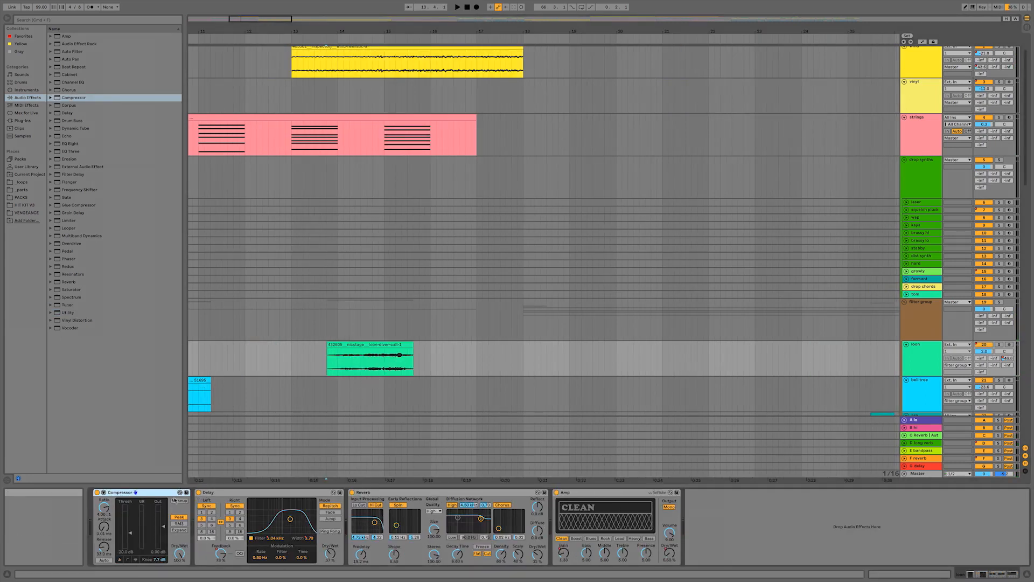
{"action": "key", "text": "space"}
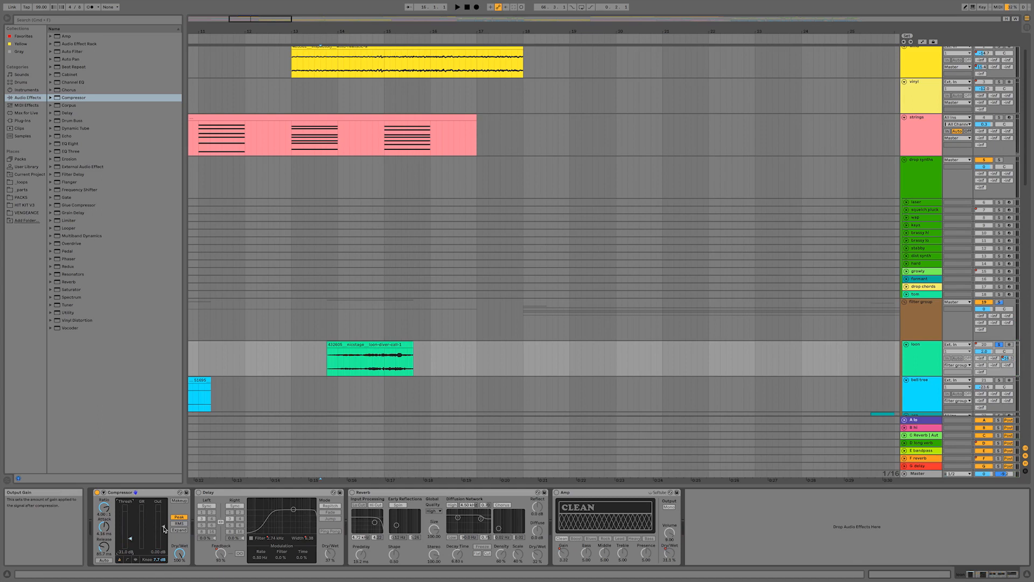
{"action": "left_click", "coordinate": [999, 344]}
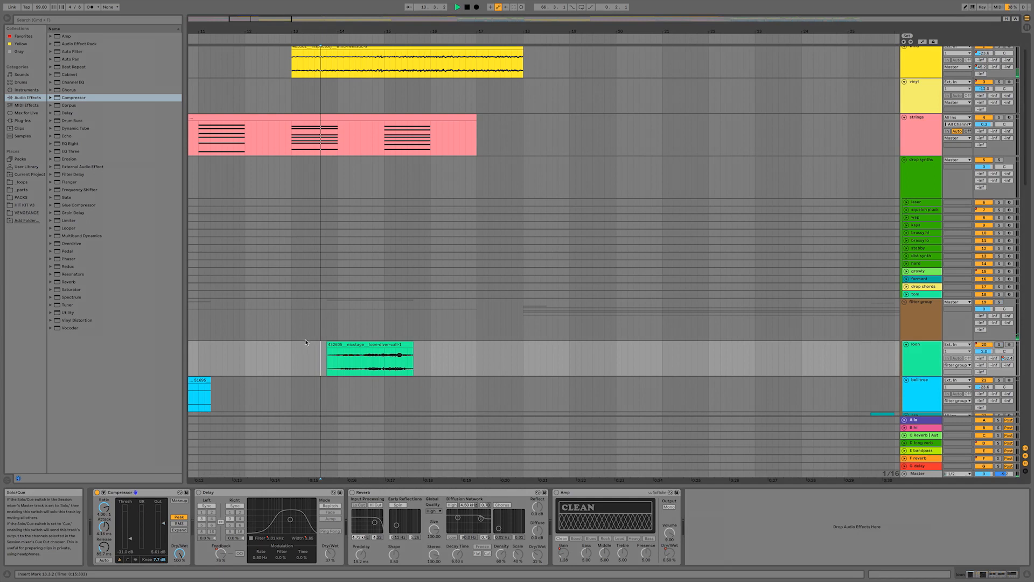
Step: Audition the loon clip from bar 13 and switch the track's Delay, Reverb and Amp effects back on
{"action": "left_click", "coordinate": [291, 362]}
{"action": "key", "text": "space"}
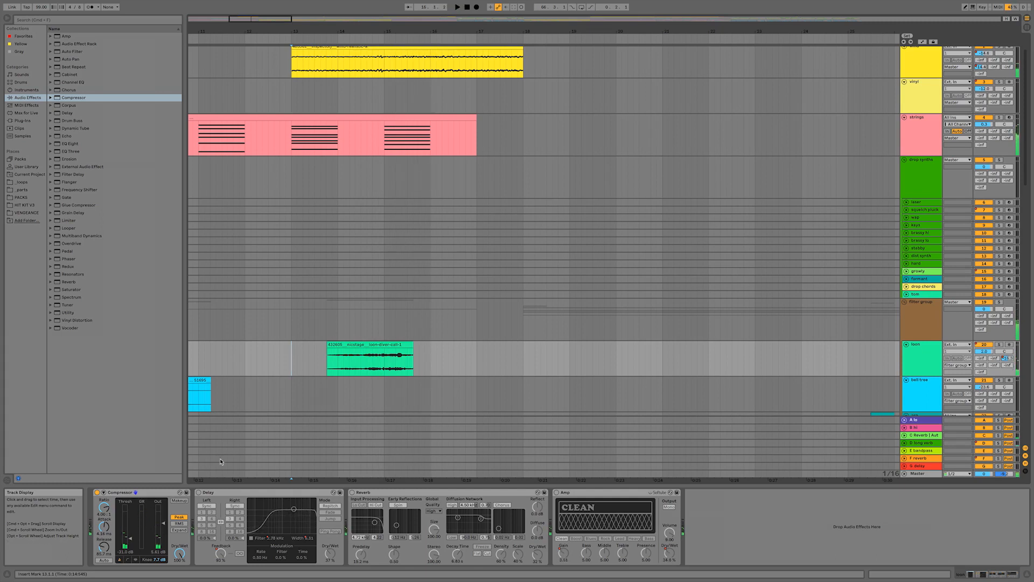
{"action": "left_click", "coordinate": [353, 492]}
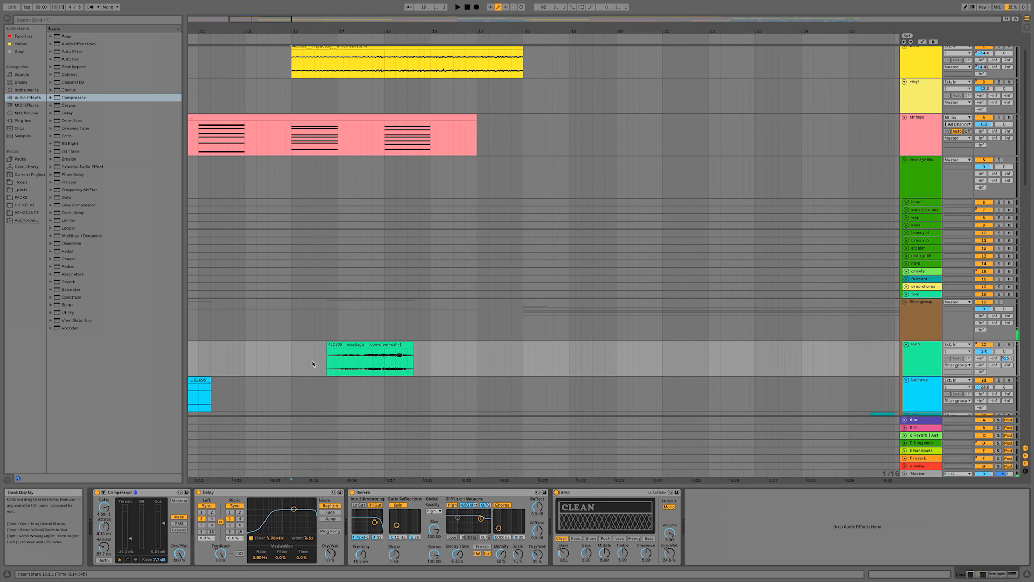
{"action": "key", "text": "space"}
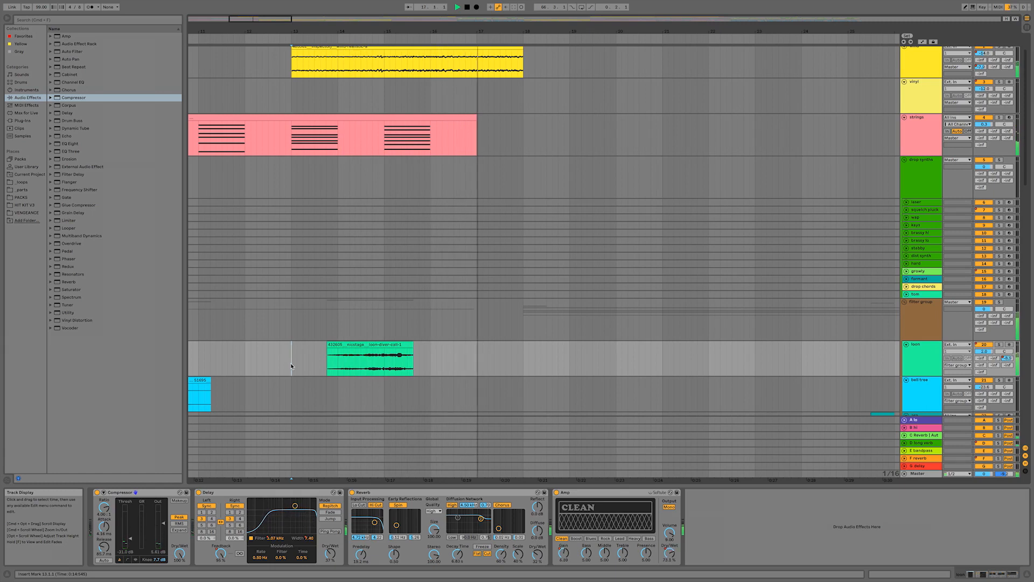
{"action": "key", "text": "space"}
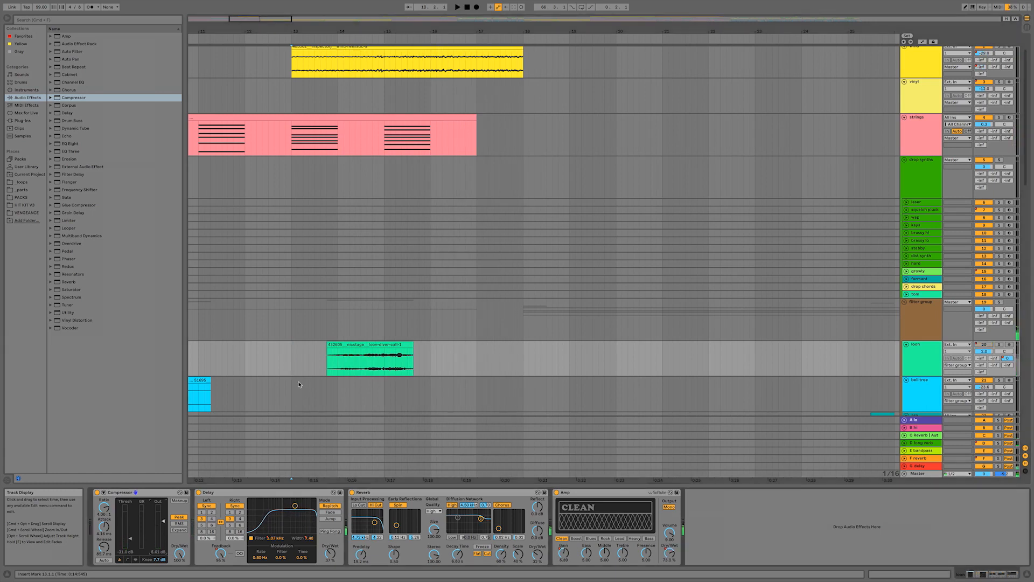
{"action": "left_click", "coordinate": [290, 369]}
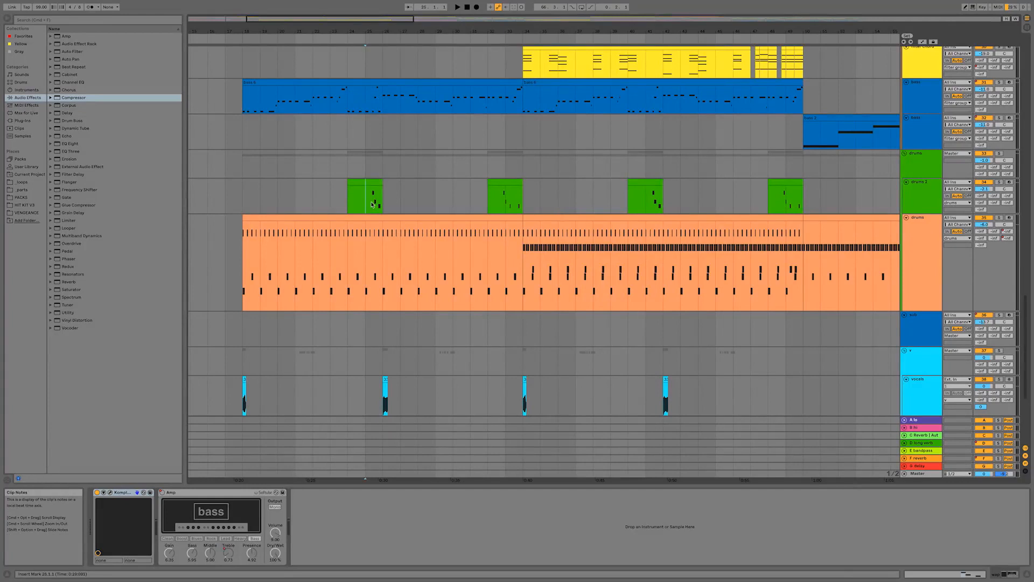
Step: Audition the fills on the green drums 2 track during playback
{"action": "left_click", "coordinate": [370, 204]}
{"action": "key", "text": "space"}
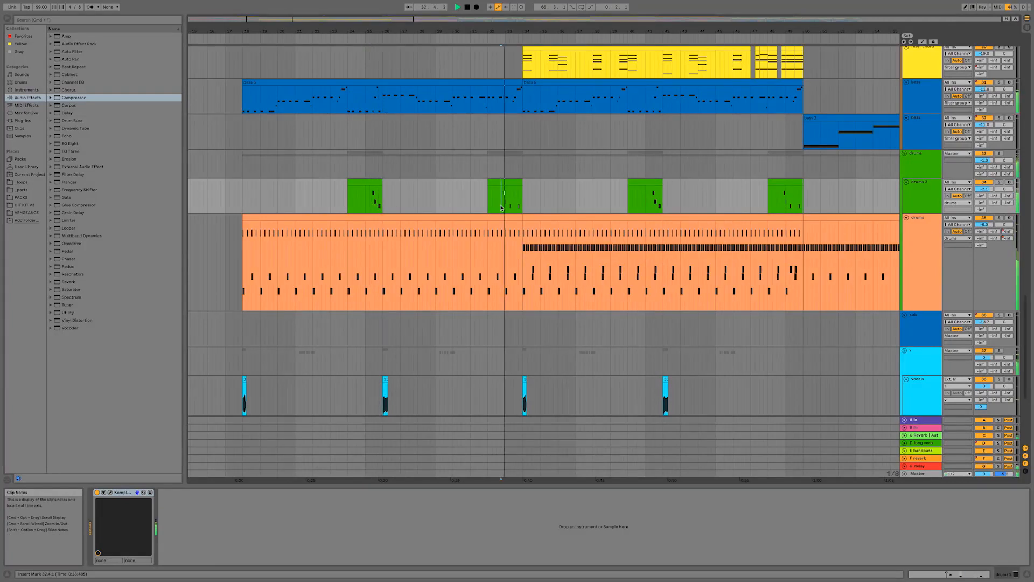
{"action": "left_click", "coordinate": [644, 209]}
Step: Copy the three-beat fill just before bar 42 on both drum tracks to just before bar 18 and play it
{"action": "left_click", "coordinate": [650, 209]}
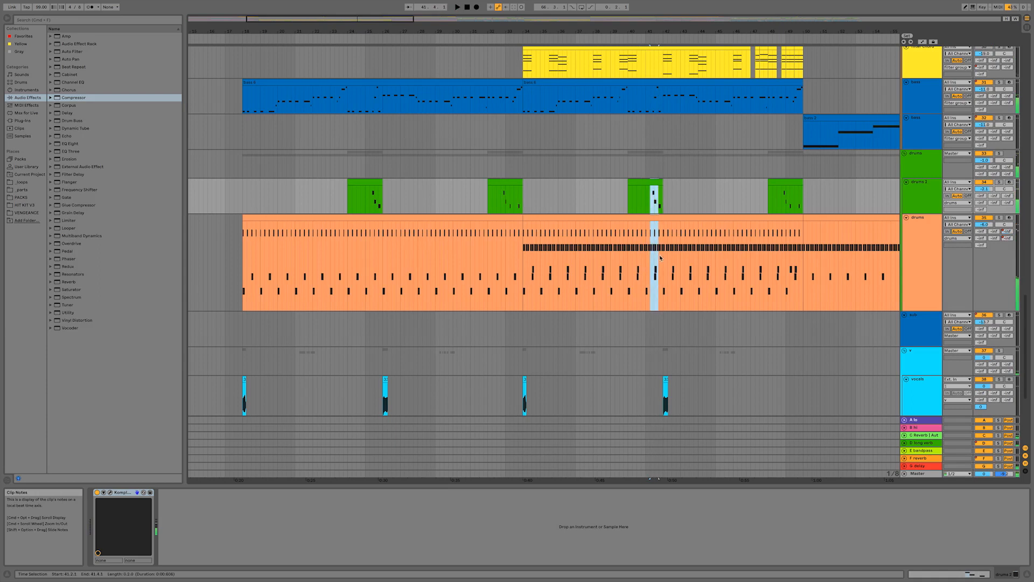
{"action": "left_click_drag", "start_coordinate": [664, 259], "coordinate": [663, 258]}
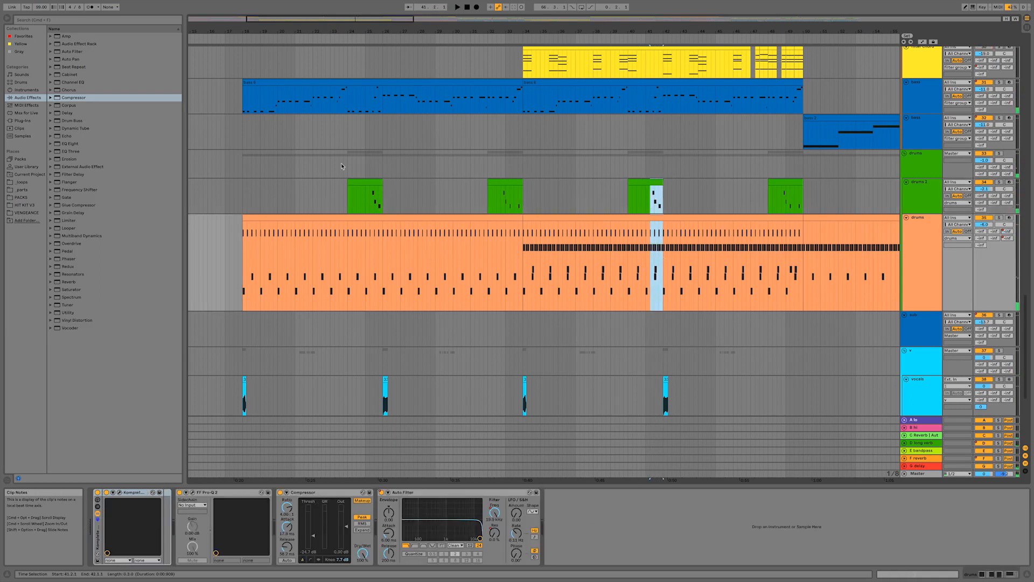
{"action": "left_click", "coordinate": [230, 200]}
{"action": "key", "text": "super+v"}
{"action": "left_click", "coordinate": [221, 200]}
{"action": "key", "text": "space"}
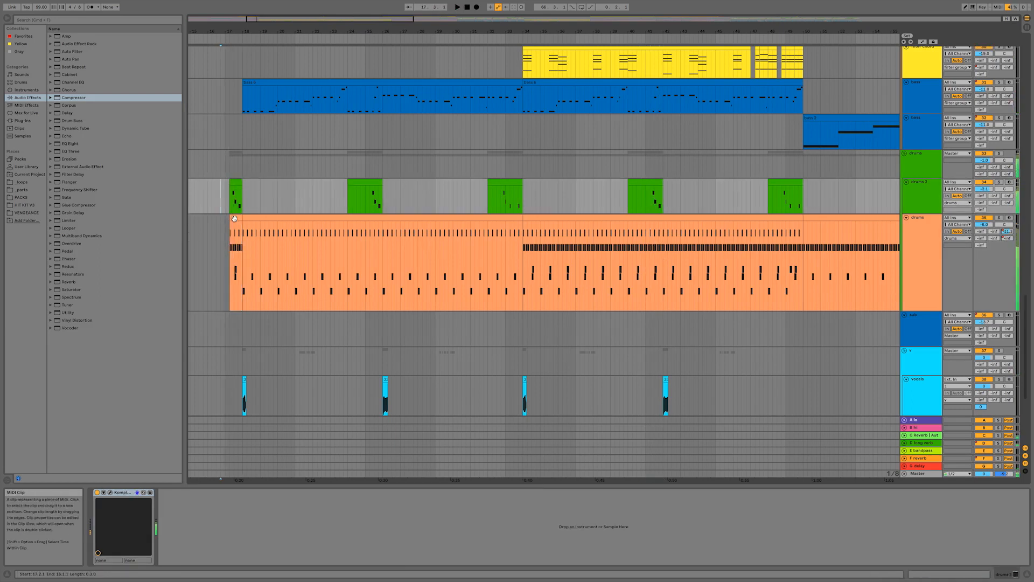
Step: Delete the repeating hat rows, including G#1, from the pasted orange drums clip before bar 18 and play it back
{"action": "double_click", "coordinate": [235, 218]}
{"action": "left_click", "coordinate": [198, 464]}
{"action": "key", "text": "Delete"}
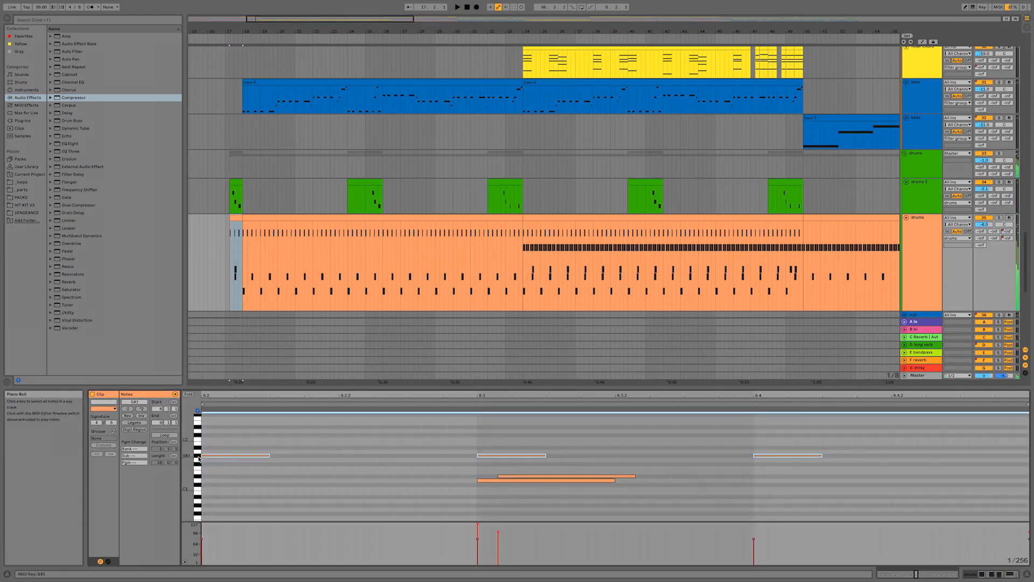
{"action": "left_click", "coordinate": [225, 232]}
{"action": "key", "text": "space"}
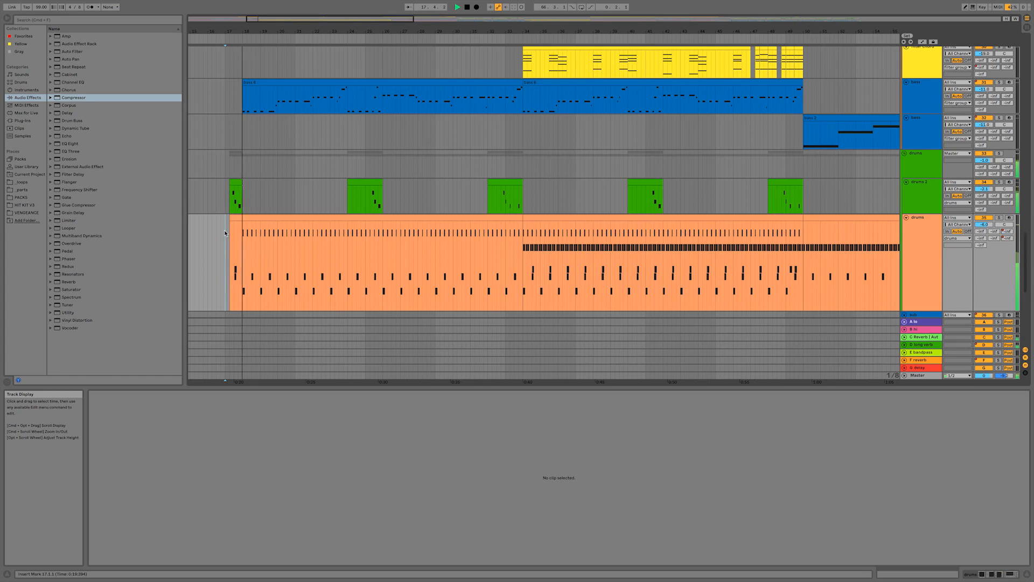
{"action": "key", "text": "space"}
Step: Remove the upper layered hit from the pasted orange drums clip and play back from bar 13
{"action": "double_click", "coordinate": [234, 218]}
{"action": "left_click", "coordinate": [197, 476]}
{"action": "key", "text": "Delete"}
{"action": "left_click", "coordinate": [288, 207]}
{"action": "key", "text": "space"}
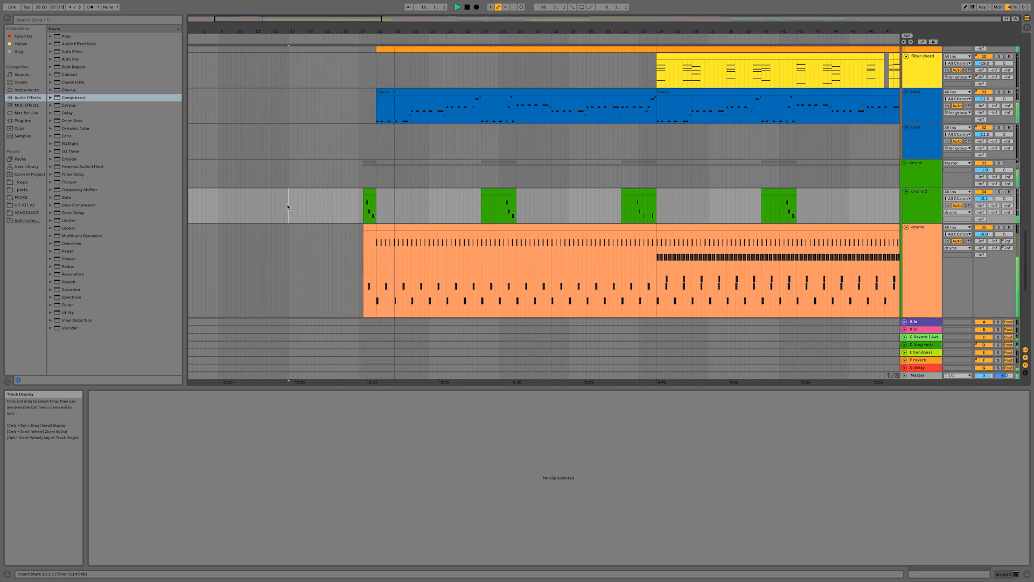
Step: Open the pasted fill clip on the drums 2 track and listen to the transition into bar 18
{"action": "scroll", "coordinate": [557, 139], "scroll_direction": "up", "scroll_amount": 3}
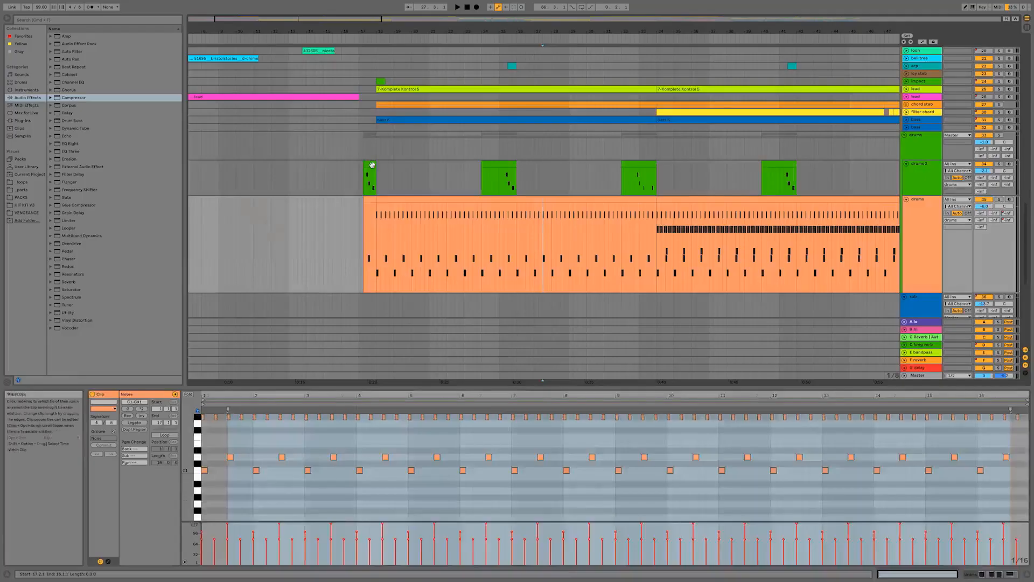
{"action": "left_click", "coordinate": [372, 165]}
{"action": "key", "text": "space"}
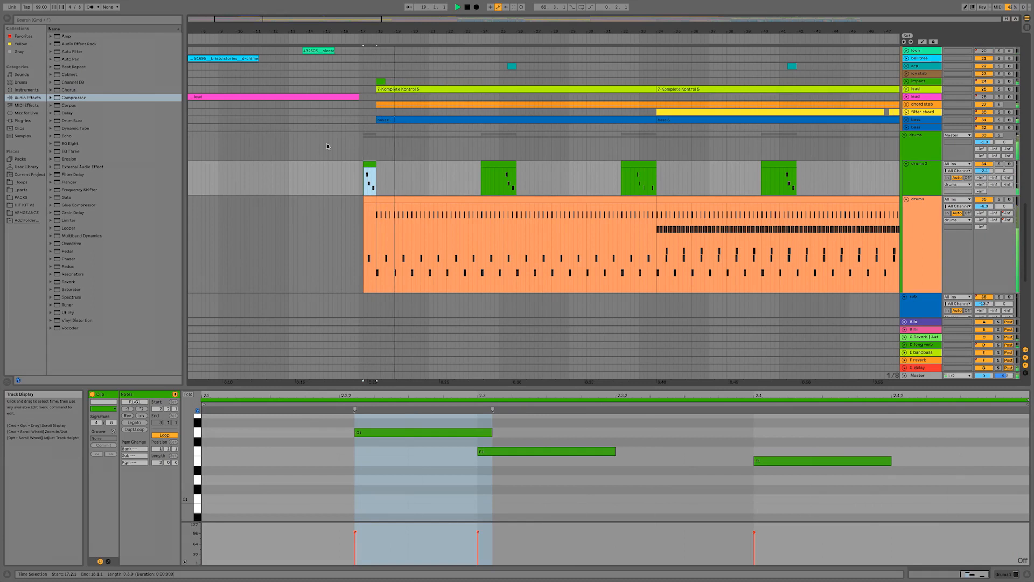
Step: Insert a Compressor ahead of the Reverb on the first vocals track and play back from bar 18
{"action": "scroll", "coordinate": [579, 166], "scroll_direction": "down", "scroll_amount": 5}
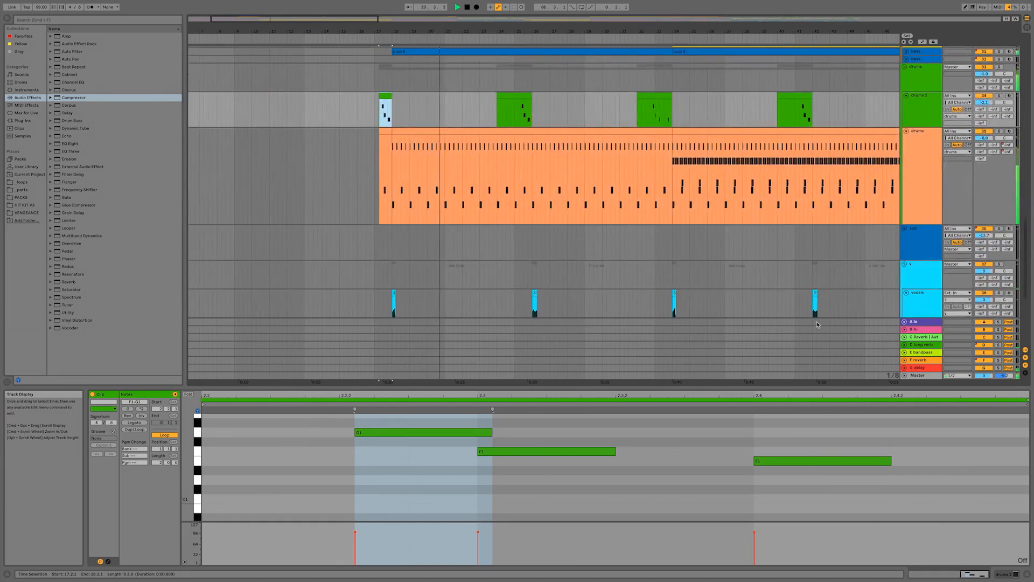
{"action": "scroll", "coordinate": [931, 310], "scroll_direction": "down", "scroll_amount": 8}
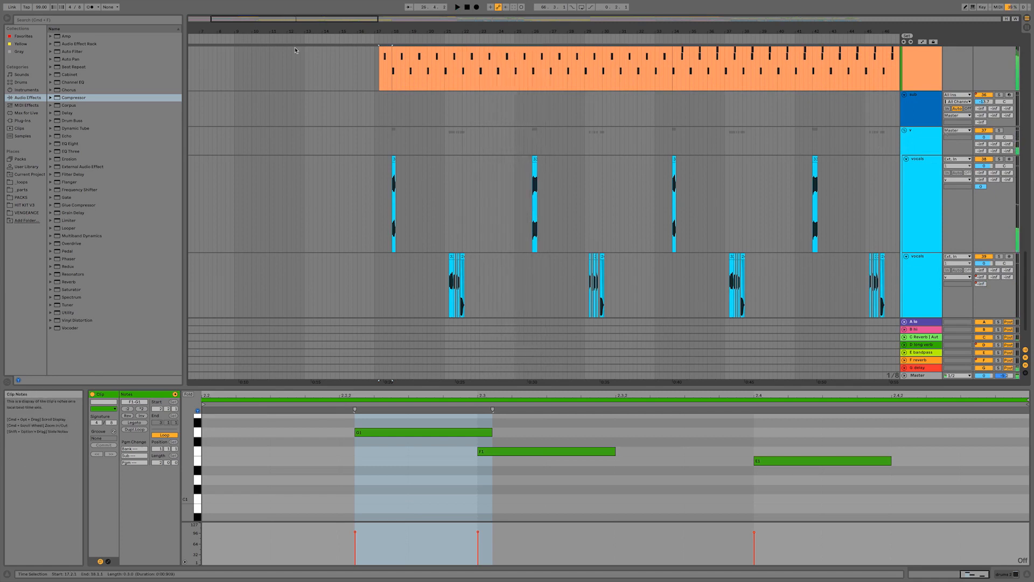
{"action": "left_click_drag", "start_coordinate": [297, 22], "coordinate": [344, 38]}
{"action": "left_click", "coordinate": [922, 185]}
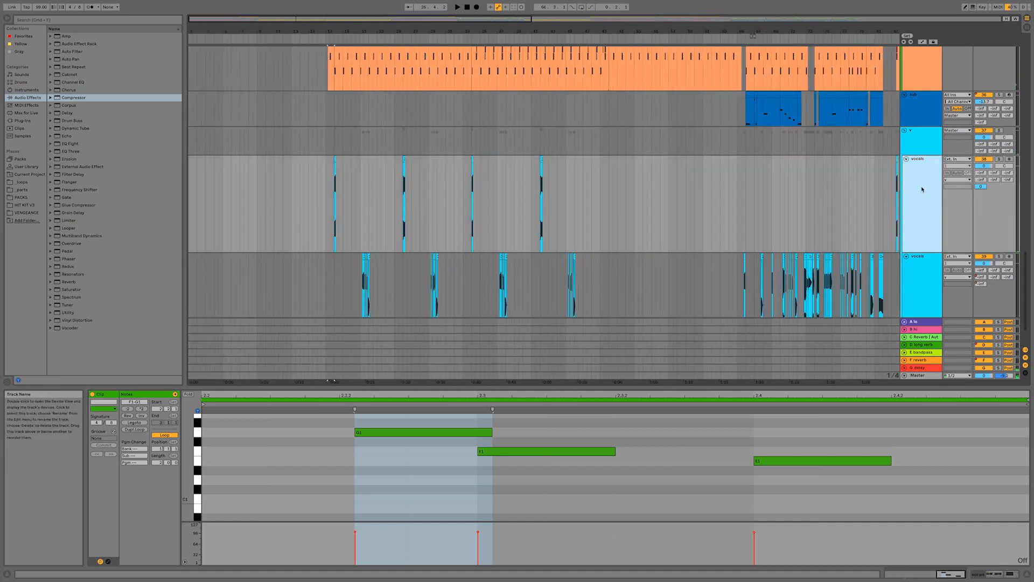
{"action": "left_click", "coordinate": [933, 173]}
{"action": "left_click", "coordinate": [924, 229]}
{"action": "key", "text": "Down"}
{"action": "key", "text": "Up"}
{"action": "left_click_drag", "start_coordinate": [61, 99], "coordinate": [102, 514]}
{"action": "left_click_drag", "start_coordinate": [98, 516], "coordinate": [98, 516]}
{"action": "key", "text": "space"}
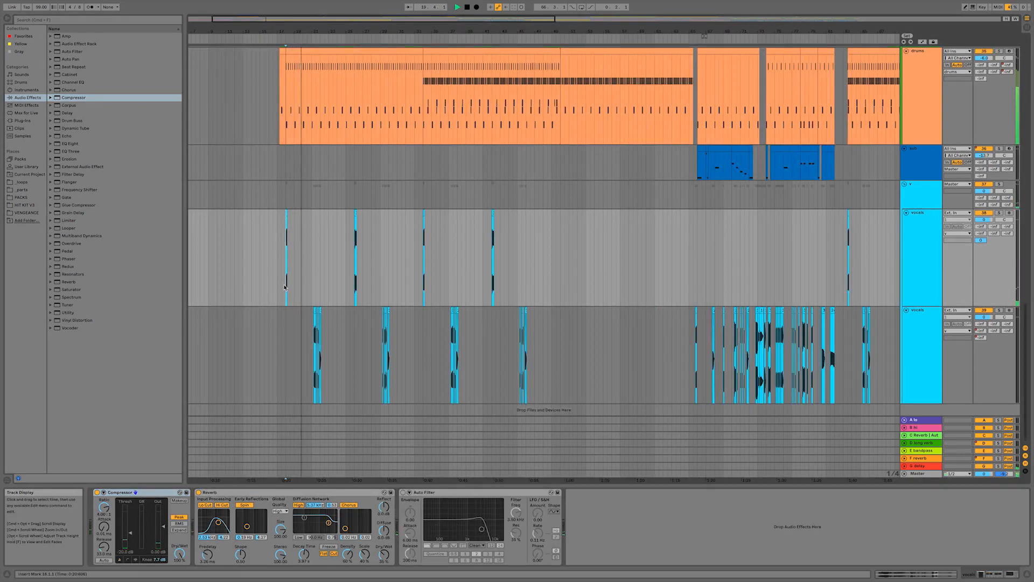
Step: Copy the first vocals track's Compressor to the start of the second vocals track's effect chain, before its Reverb
{"action": "left_click", "coordinate": [139, 492]}
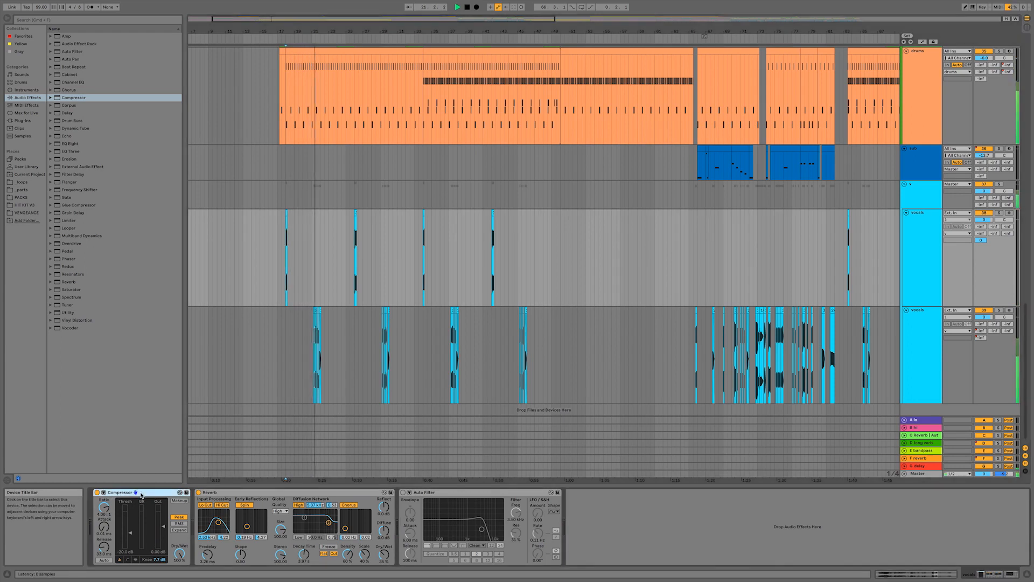
{"action": "left_click", "coordinate": [923, 349]}
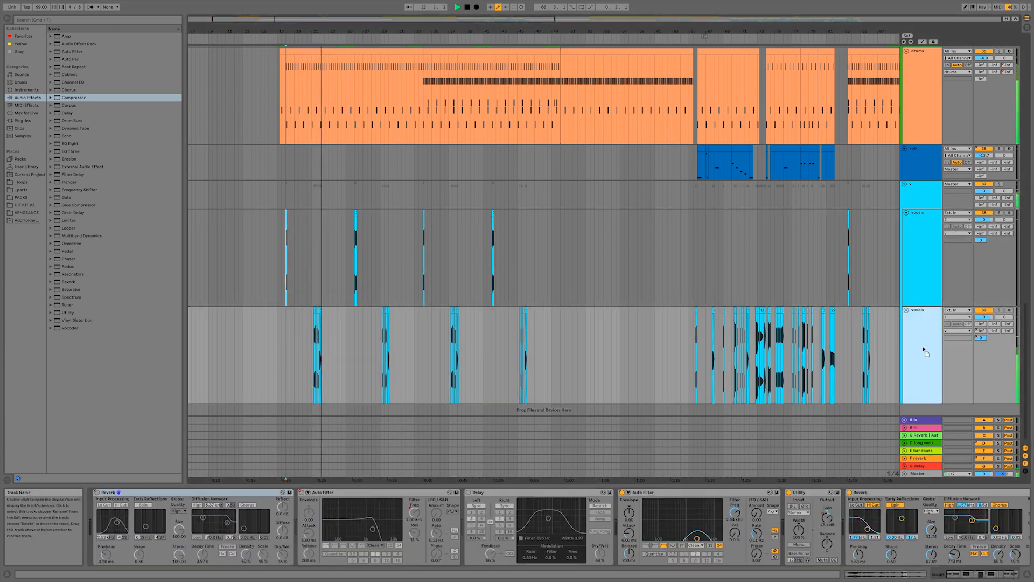
{"action": "left_click", "coordinate": [134, 493]}
{"action": "key", "text": "super+v"}
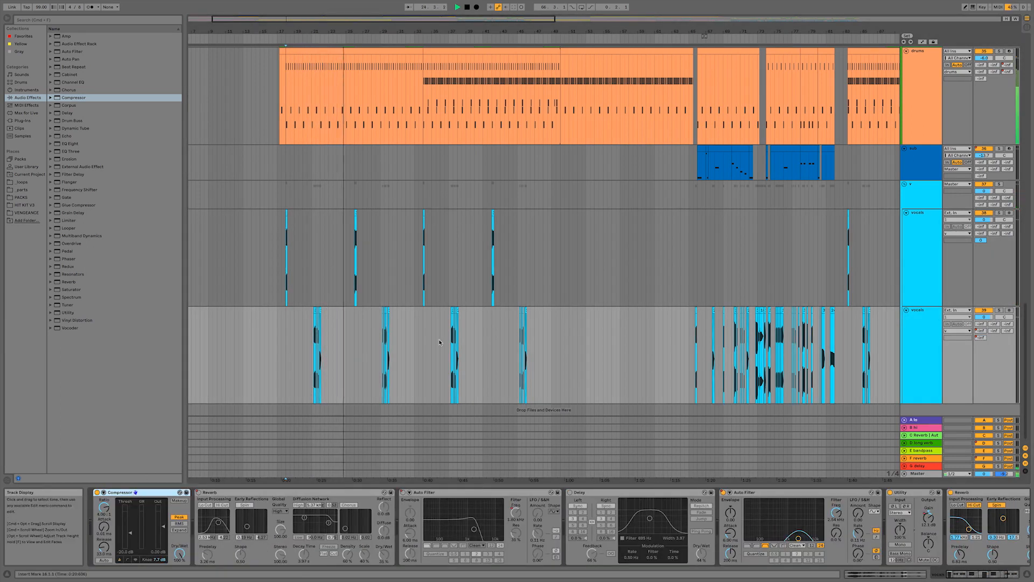
Step: Return to the compressed first vocals track and listen to it from bar 18
{"action": "left_click", "coordinate": [936, 279]}
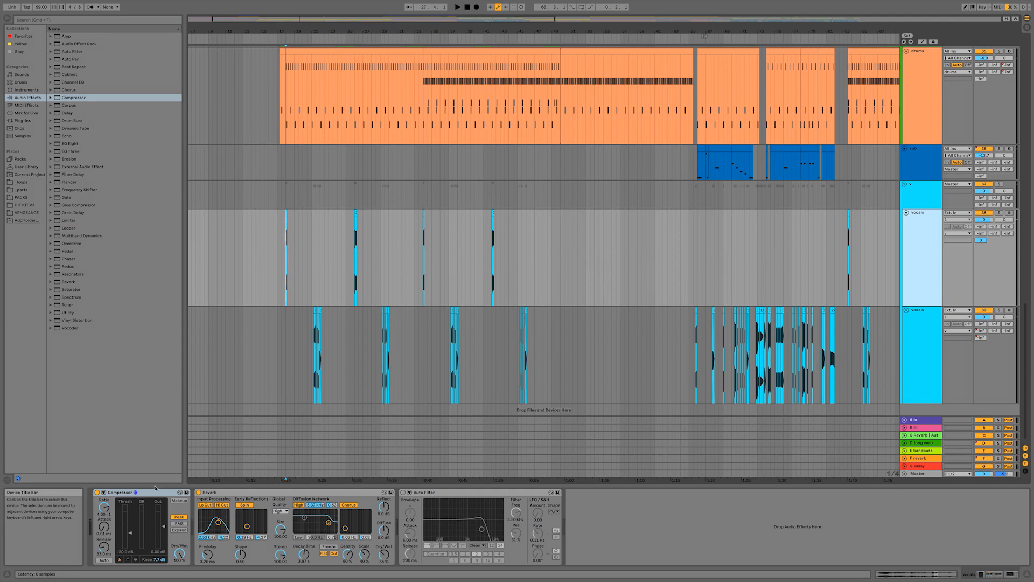
{"action": "left_click", "coordinate": [284, 274]}
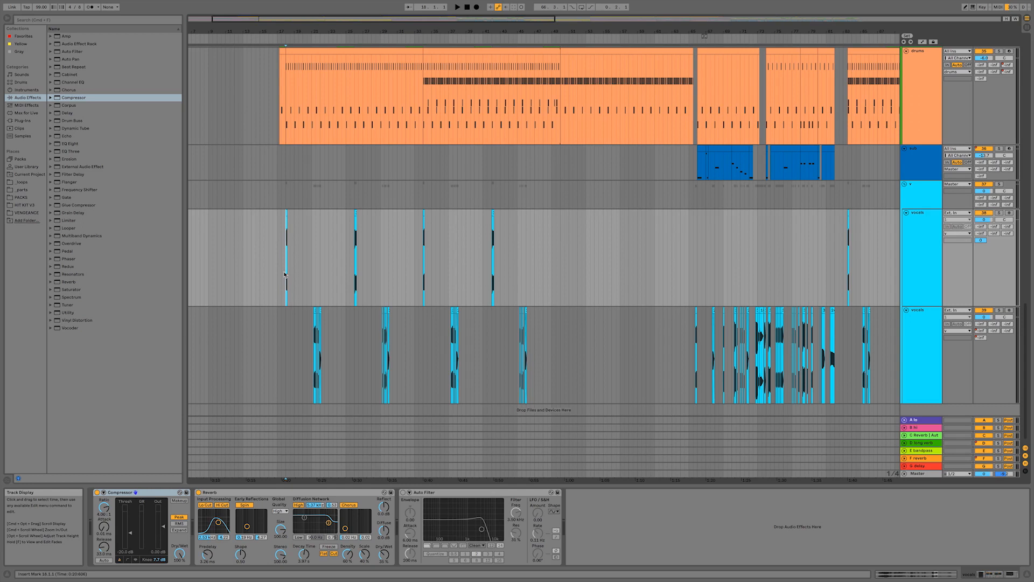
{"action": "key", "text": "space"}
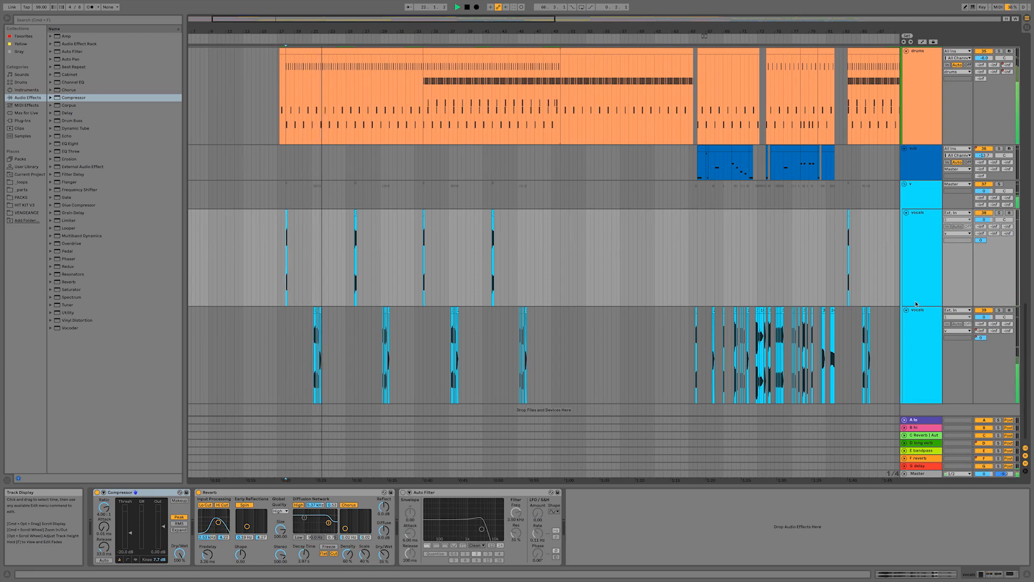
Step: Lengthen the Compressor's attack time on the second vocals track while playing its first phrase
{"action": "left_click", "coordinate": [915, 337]}
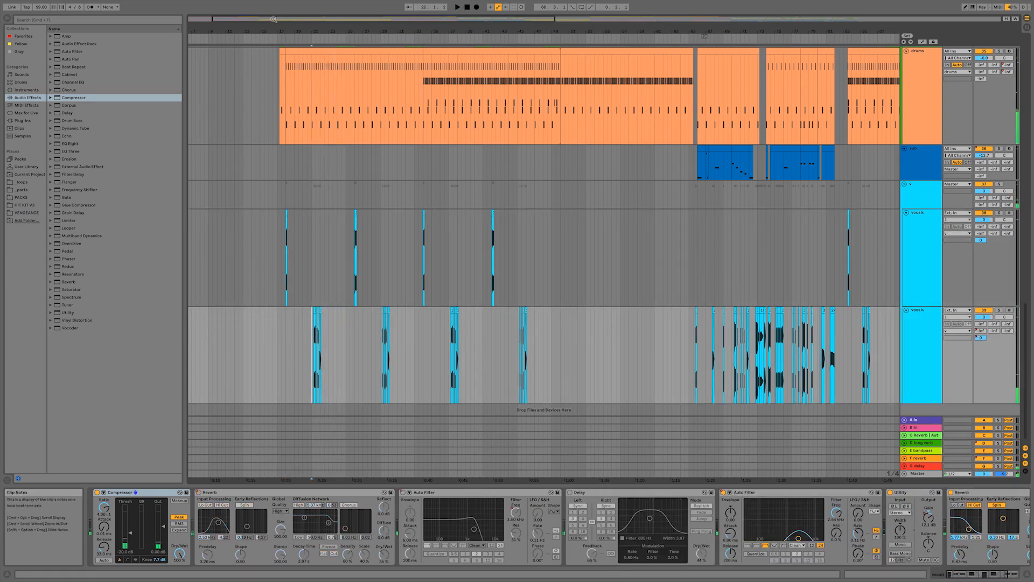
{"action": "left_click_drag", "start_coordinate": [273, 20], "coordinate": [277, 181]}
{"action": "key", "text": "space"}
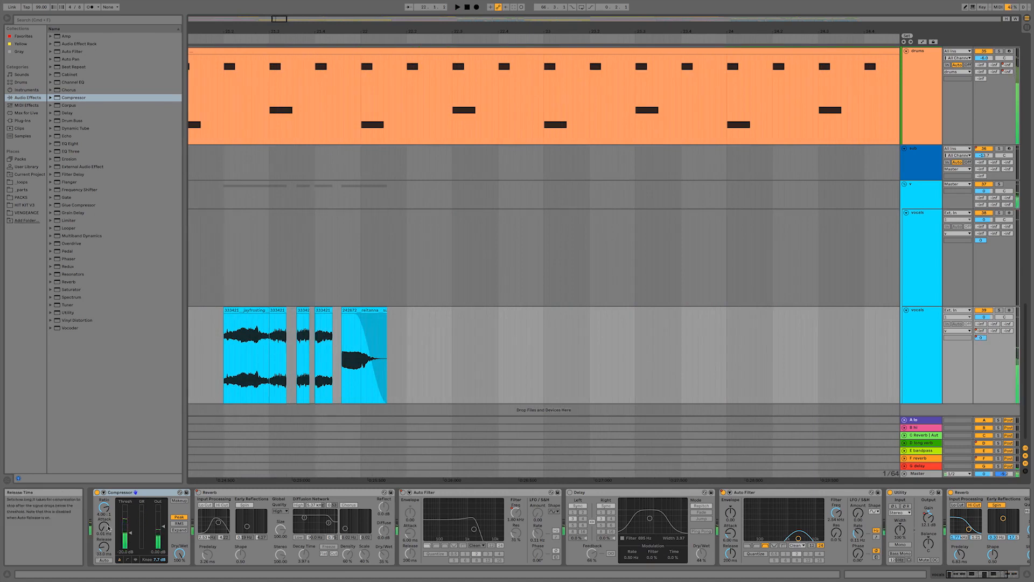
{"action": "key", "text": "space"}
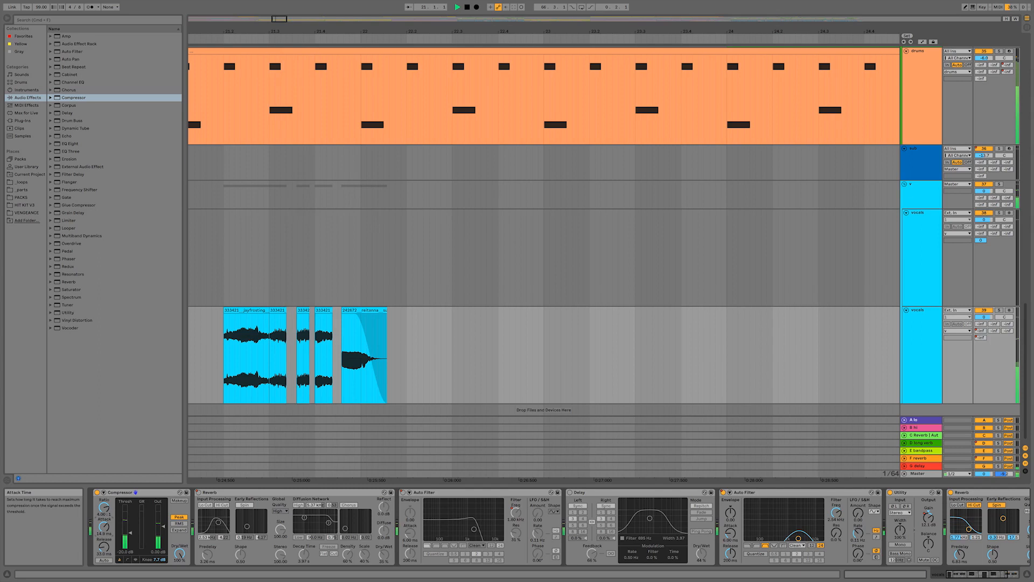
{"action": "left_click_drag", "start_coordinate": [106, 526], "coordinate": [105, 523]}
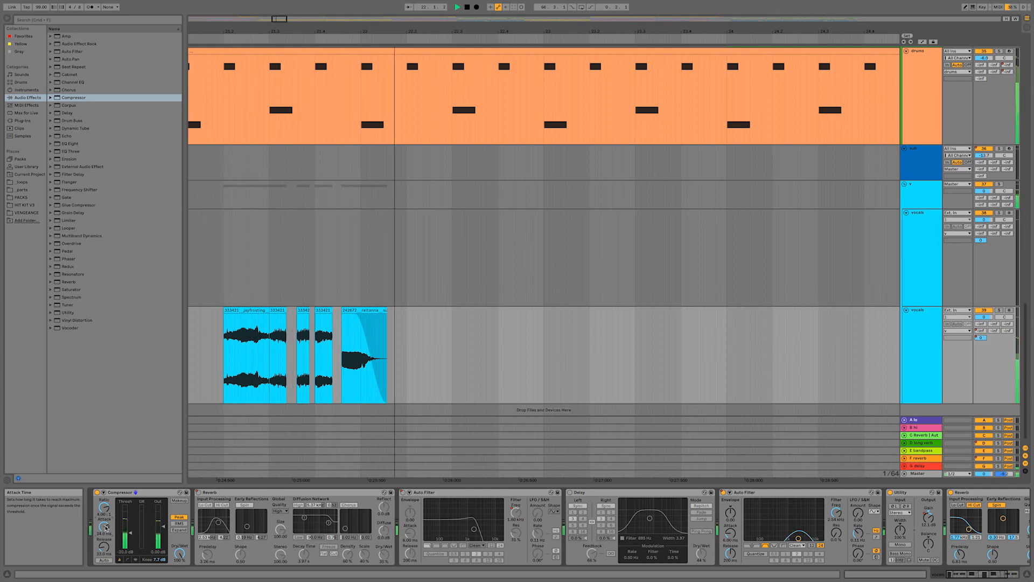
{"action": "left_click_drag", "start_coordinate": [106, 528], "coordinate": [106, 524]}
{"action": "key", "text": "space"}
Step: Lengthen the Compressor's attack time on the first vocals track and play it back
{"action": "scroll", "coordinate": [593, 301], "scroll_direction": "left", "scroll_amount": 10}
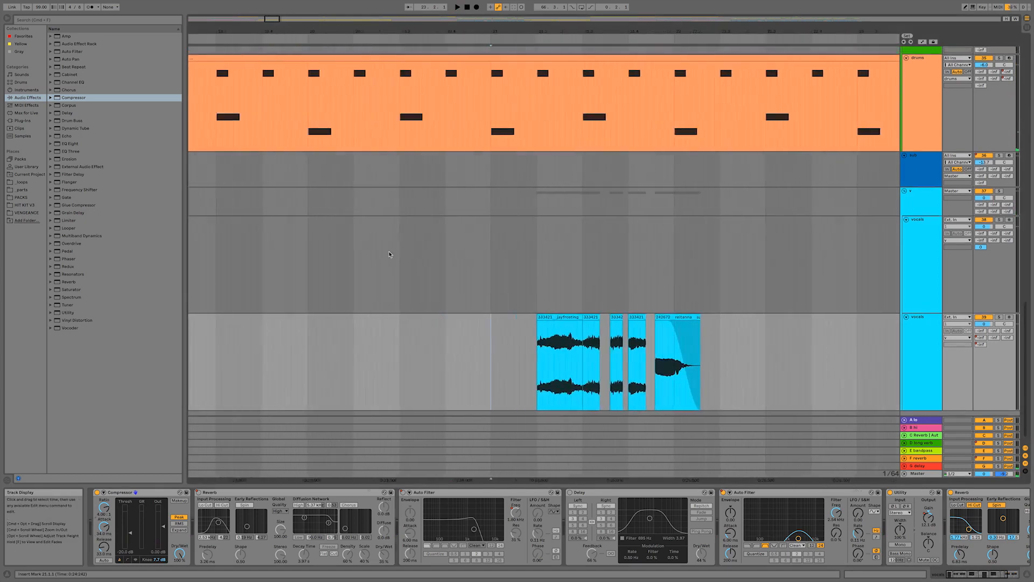
{"action": "left_click", "coordinate": [921, 251]}
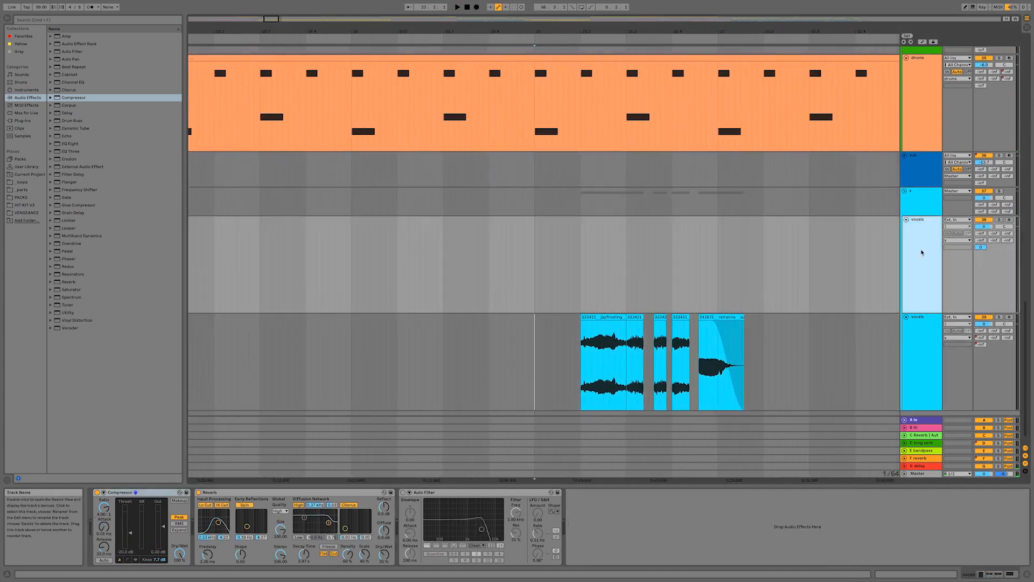
{"action": "left_click", "coordinate": [104, 530]}
{"action": "scroll", "coordinate": [395, 219], "scroll_direction": "left", "scroll_amount": 6}
{"action": "left_click", "coordinate": [501, 270]}
{"action": "key", "text": "space"}
Step: Play both vocals tracks from bar 18 and lower the track volume of each slightly
{"action": "left_click_drag", "start_coordinate": [261, 19], "coordinate": [270, 7]}
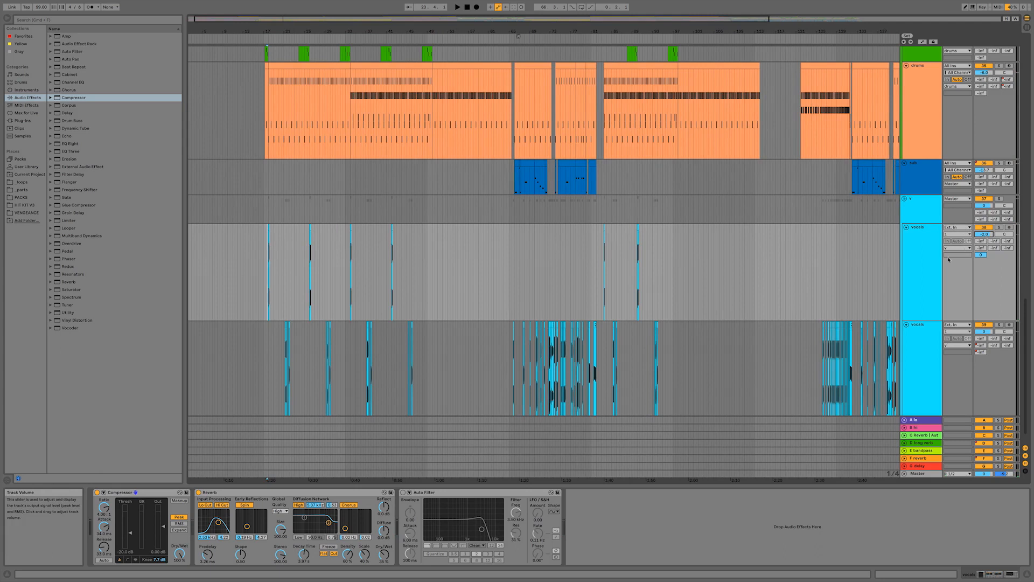
{"action": "left_click", "coordinate": [926, 270]}
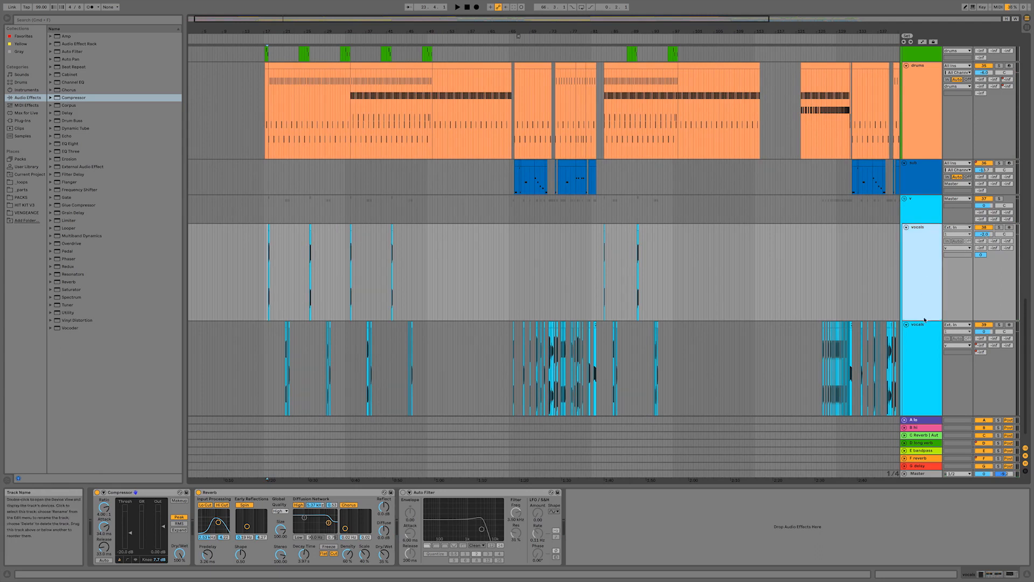
{"action": "left_click", "coordinate": [929, 380]}
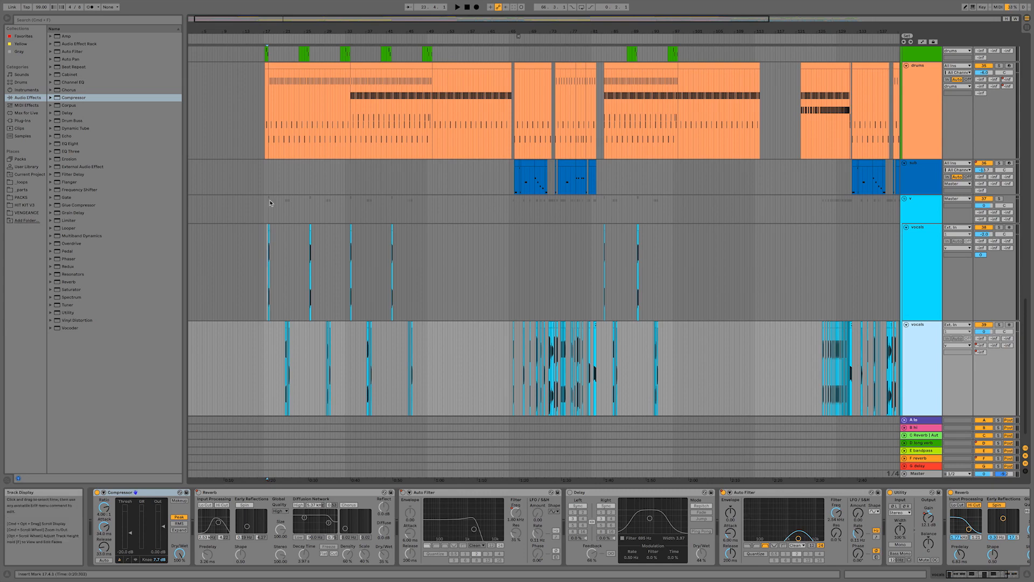
{"action": "left_click_drag", "start_coordinate": [285, 31], "coordinate": [257, 79]}
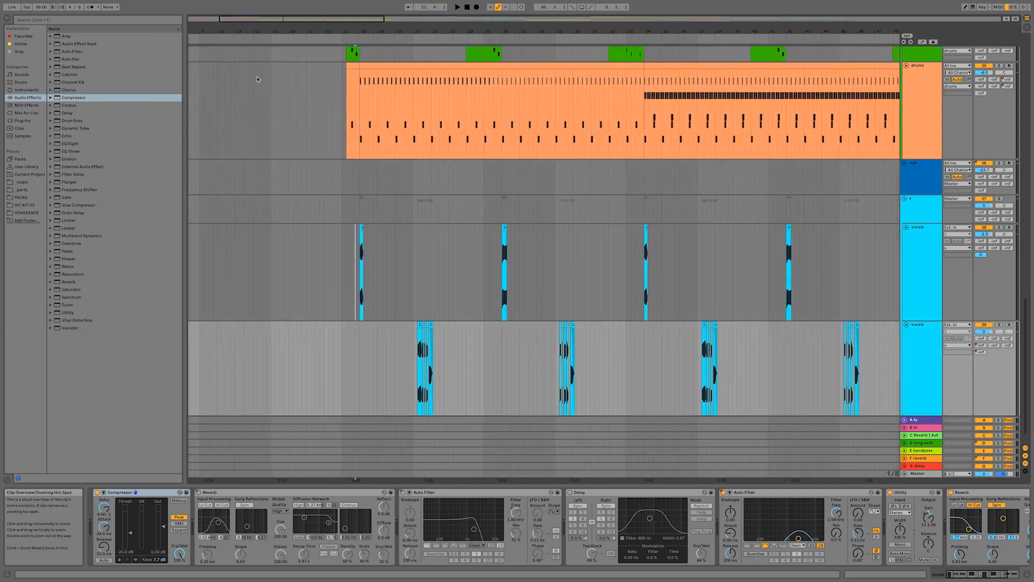
{"action": "left_click", "coordinate": [360, 320]}
{"action": "key", "text": "space"}
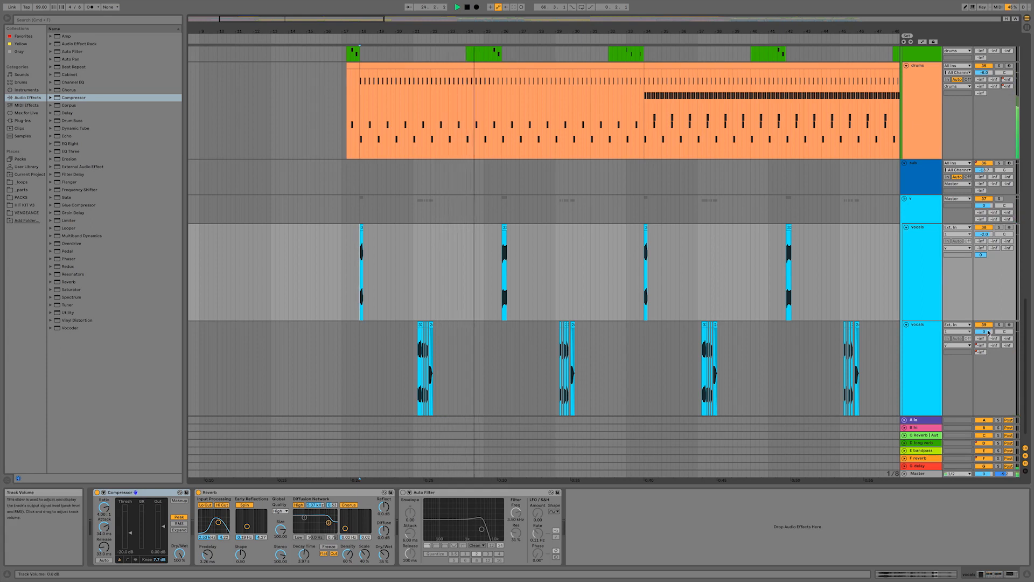
{"action": "left_click_drag", "start_coordinate": [988, 332], "coordinate": [988, 335]}
{"action": "left_click_drag", "start_coordinate": [987, 234], "coordinate": [988, 238]}
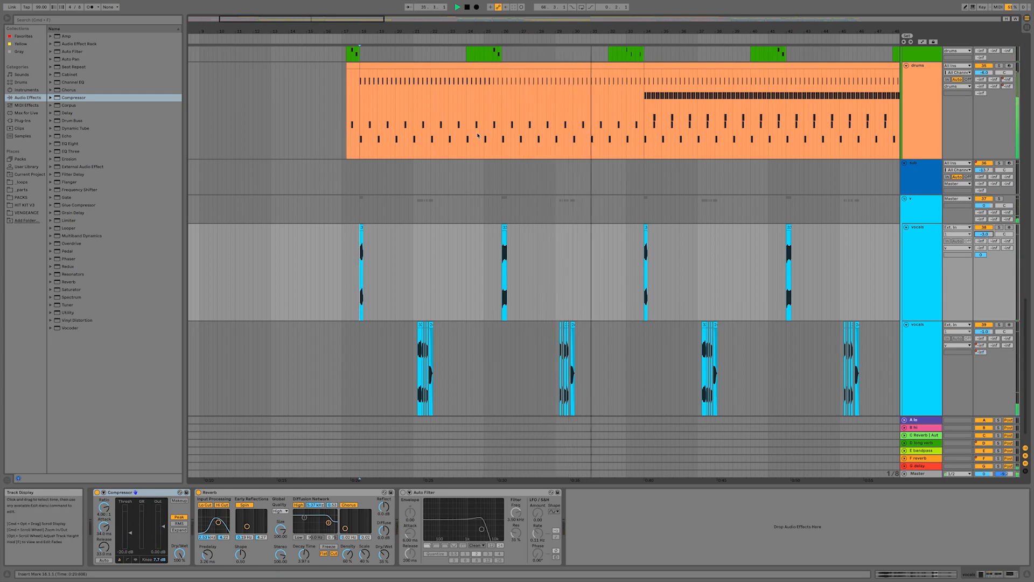
Step: Unfold the lime-green lead track and lower its track volume slightly during playback
{"action": "left_click_drag", "start_coordinate": [311, 20], "coordinate": [311, 3]}
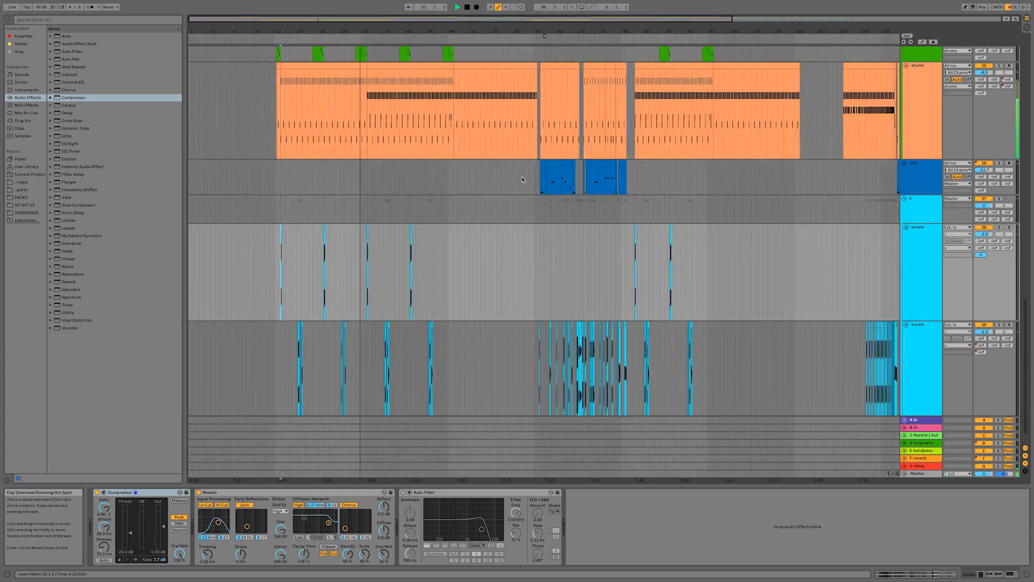
{"action": "scroll", "coordinate": [522, 179], "scroll_direction": "up", "scroll_amount": 10}
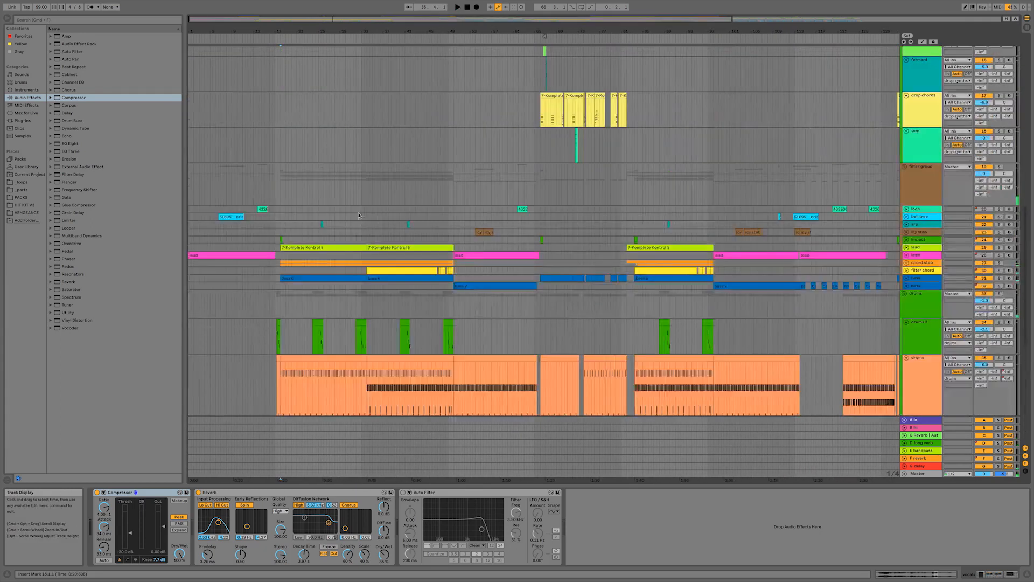
{"action": "scroll", "coordinate": [365, 242], "scroll_direction": "up", "scroll_amount": 10}
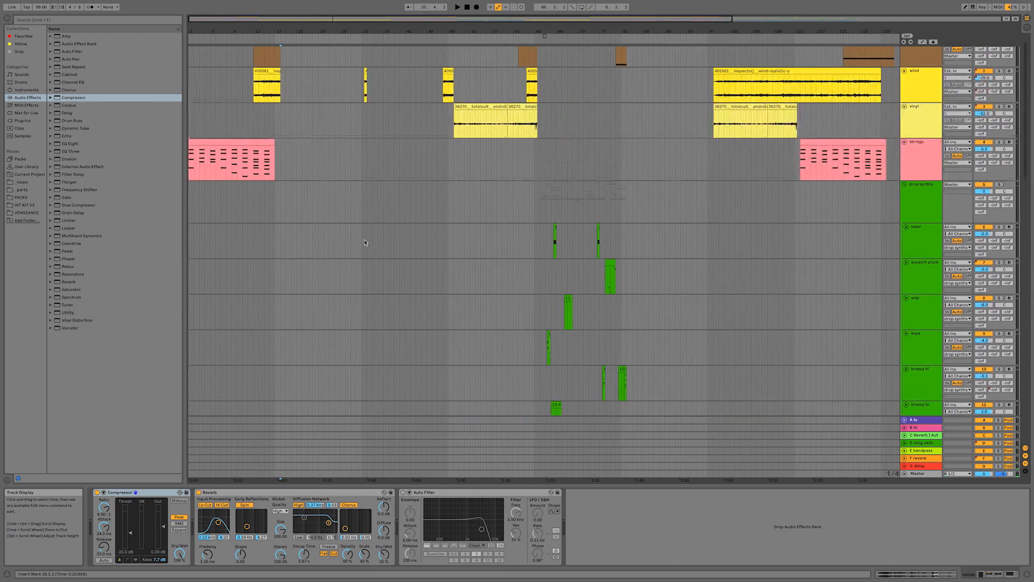
{"action": "scroll", "coordinate": [364, 242], "scroll_direction": "down", "scroll_amount": 15}
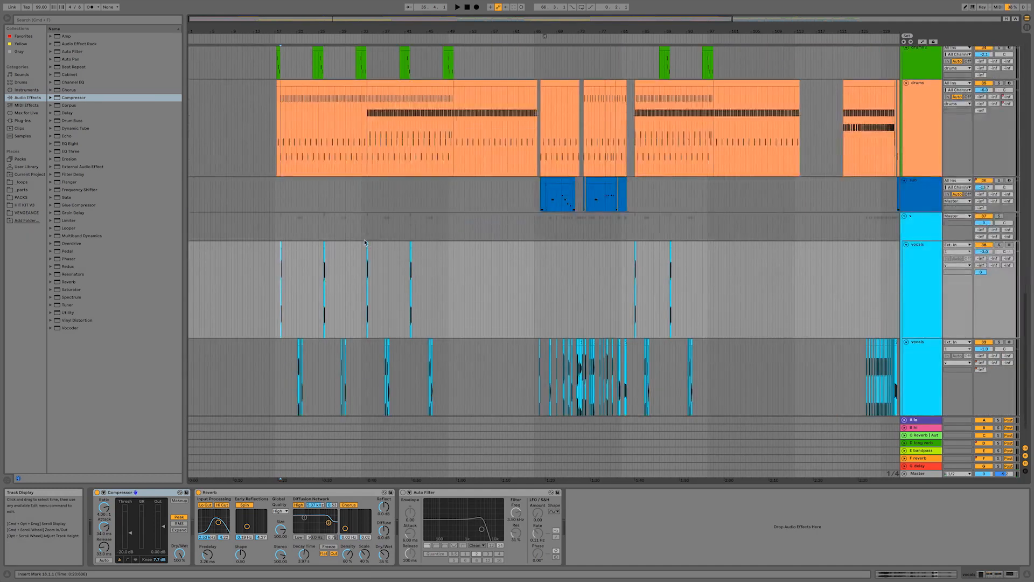
{"action": "scroll", "coordinate": [364, 243], "scroll_direction": "up", "scroll_amount": 5}
{"action": "left_click", "coordinate": [906, 91]}
{"action": "left_click", "coordinate": [980, 97]}
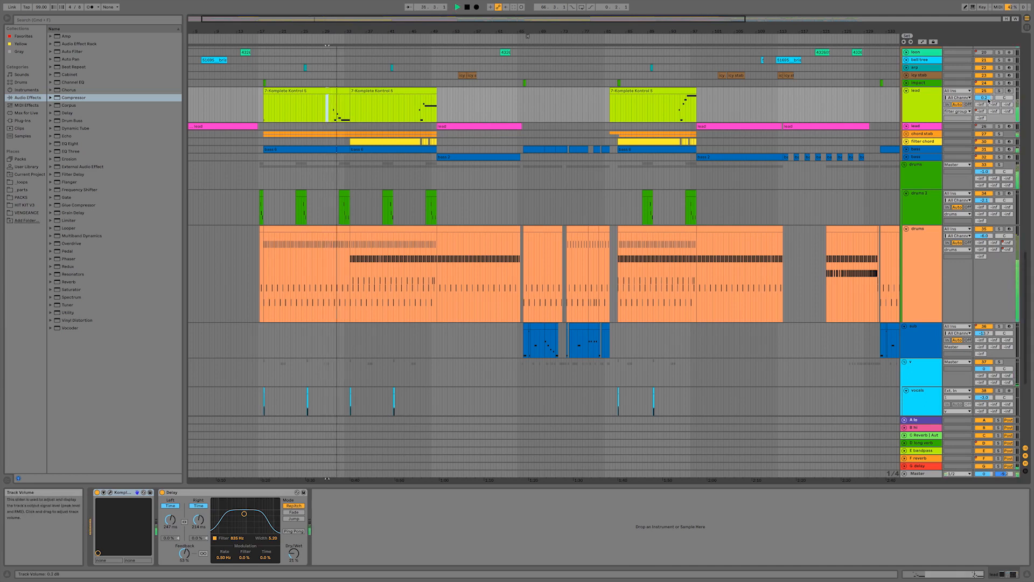
{"action": "left_click_drag", "start_coordinate": [984, 97], "coordinate": [984, 101]}
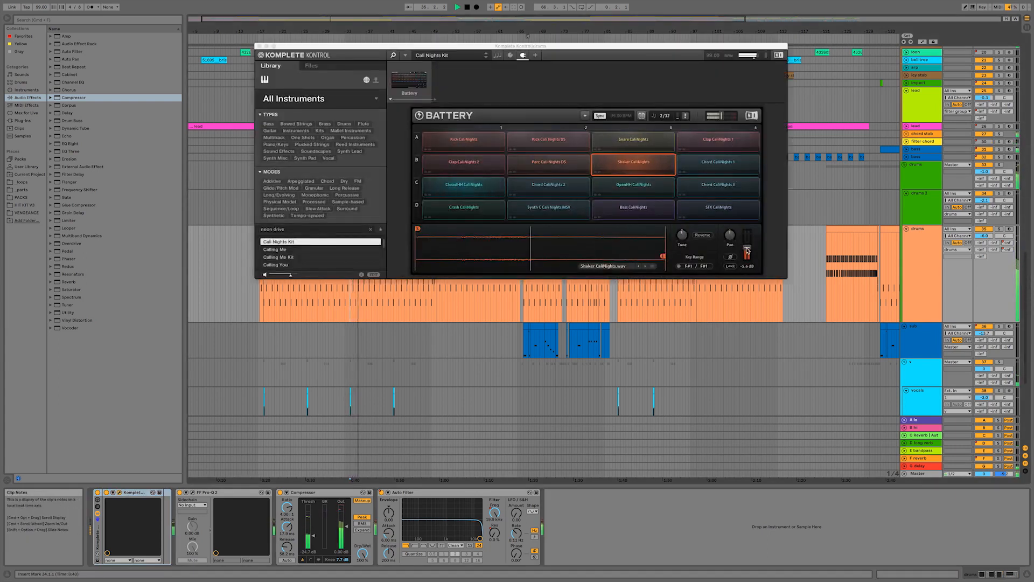
Step: Lower the Shaker CaliNights cell's level to about -12 dB in the drums track's Battery kit and close the plug-in
{"action": "left_click_drag", "start_coordinate": [747, 250], "coordinate": [747, 259]}
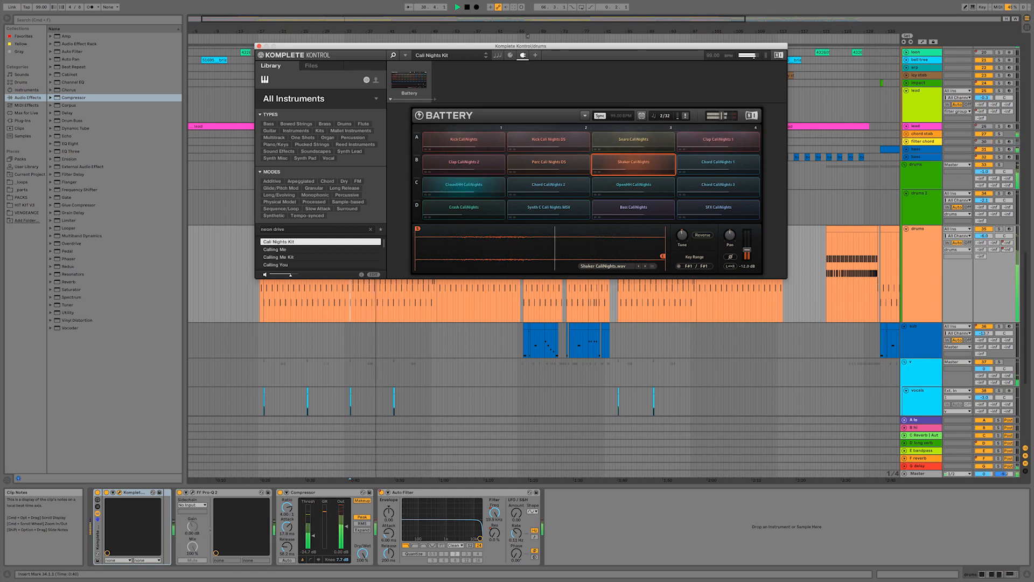
{"action": "left_click_drag", "start_coordinate": [747, 251], "coordinate": [747, 251]}
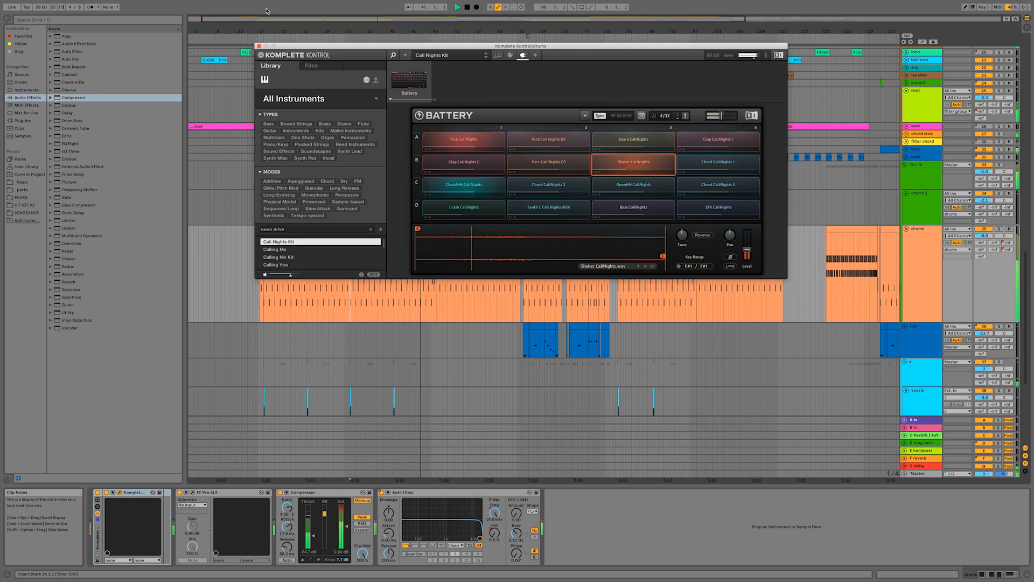
{"action": "left_click", "coordinate": [259, 47]}
{"action": "left_click", "coordinate": [325, 207]}
{"action": "key", "text": "space"}
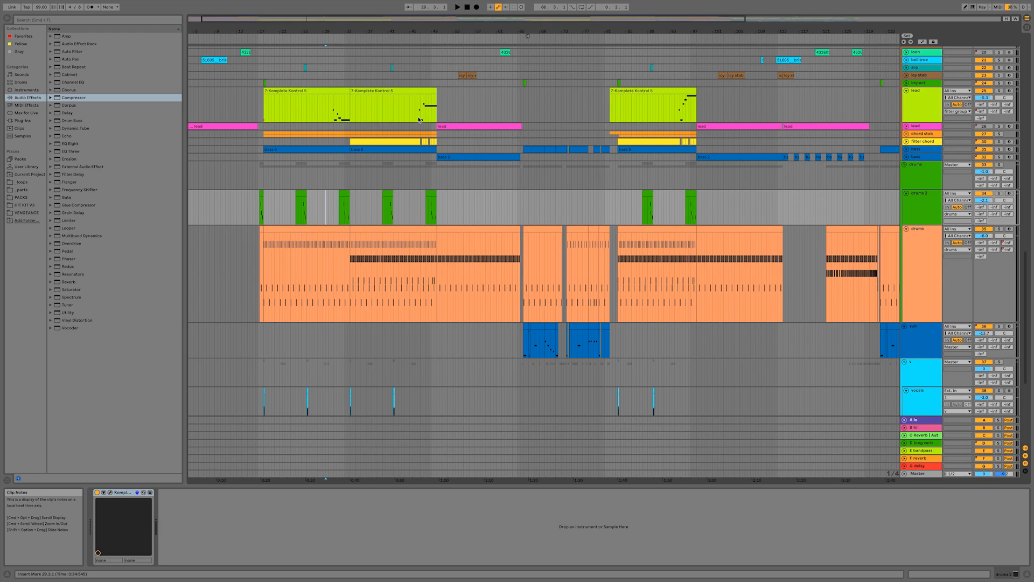
Step: Add a Utility after the Delay on the lime-green lead track and display that track's volume automation
{"action": "left_click", "coordinate": [418, 120]}
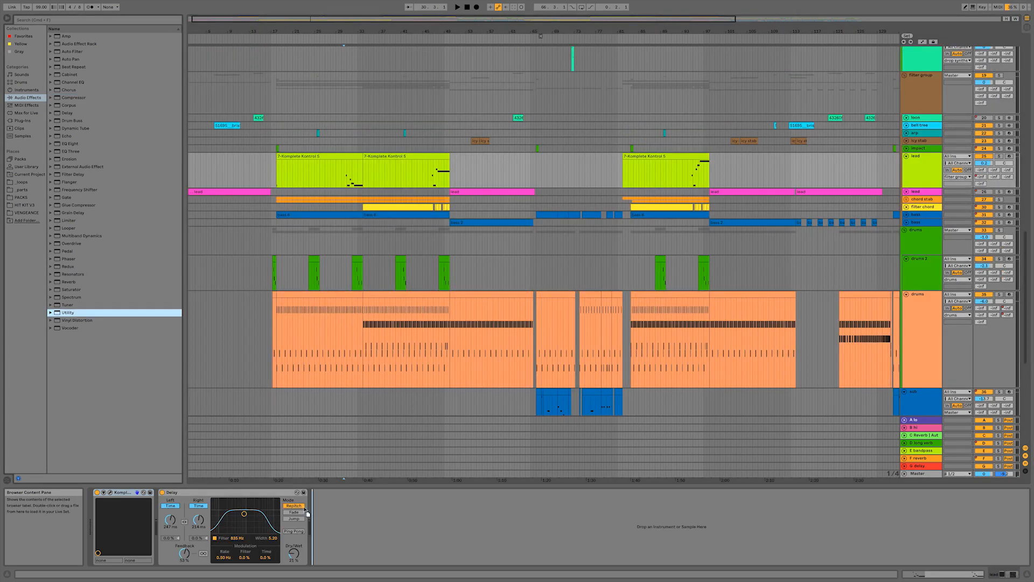
{"action": "left_click_drag", "start_coordinate": [324, 516], "coordinate": [335, 514]}
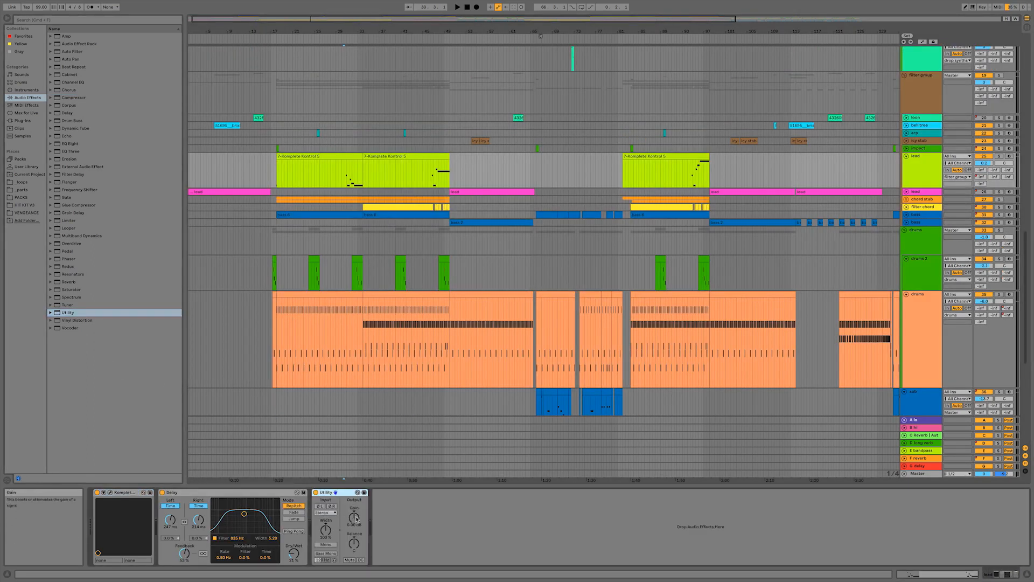
{"action": "key", "text": "a"}
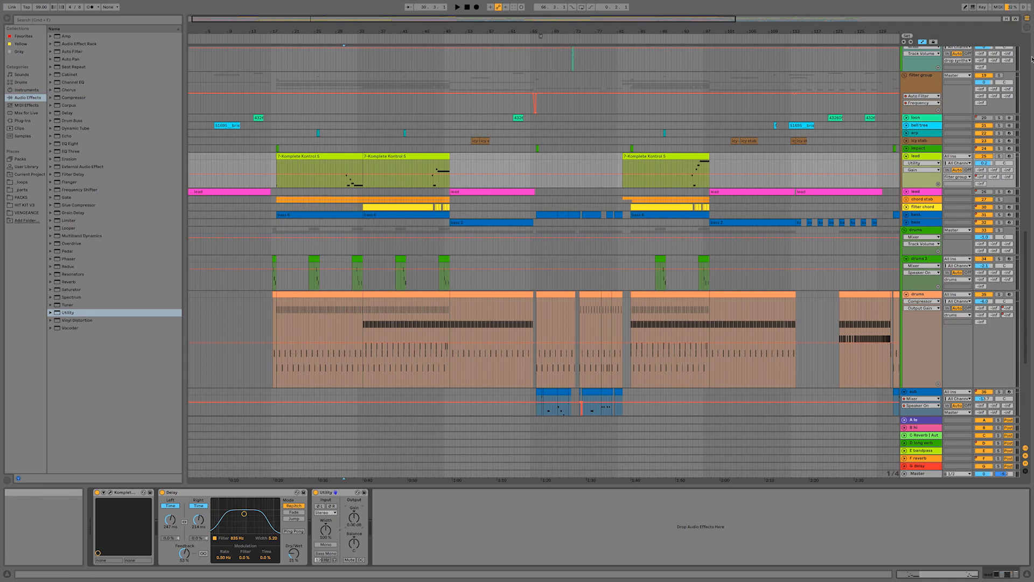
{"action": "left_click", "coordinate": [985, 163]}
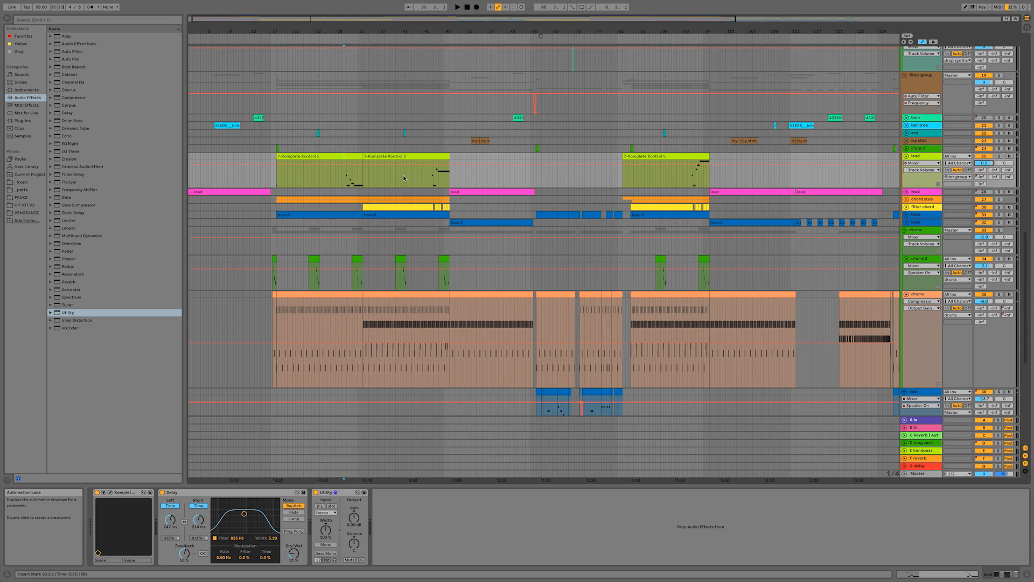
Step: Display the Utility's Gain automation on the lime-green lead track, raise the gain for the second clip's closing phrase, and play from bar 46
{"action": "left_click", "coordinate": [353, 517]}
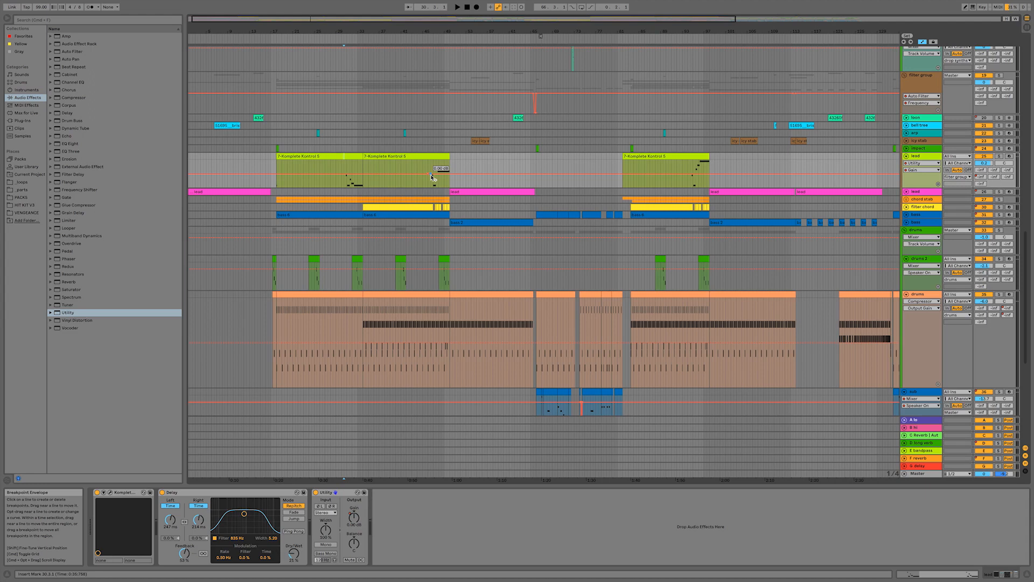
{"action": "left_click_drag", "start_coordinate": [431, 176], "coordinate": [432, 170]}
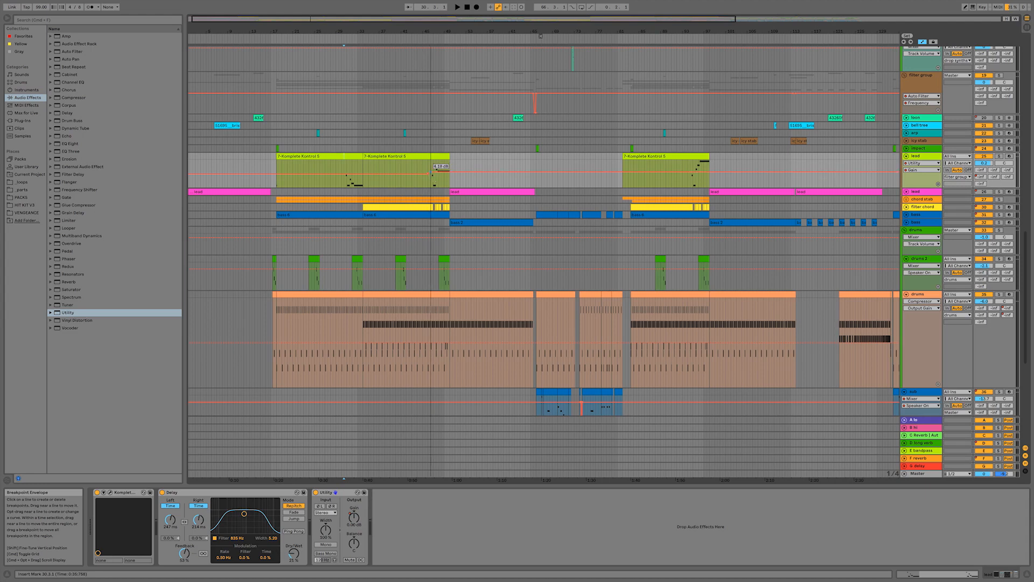
{"action": "scroll", "coordinate": [360, 185], "scroll_direction": "up", "scroll_amount": 3}
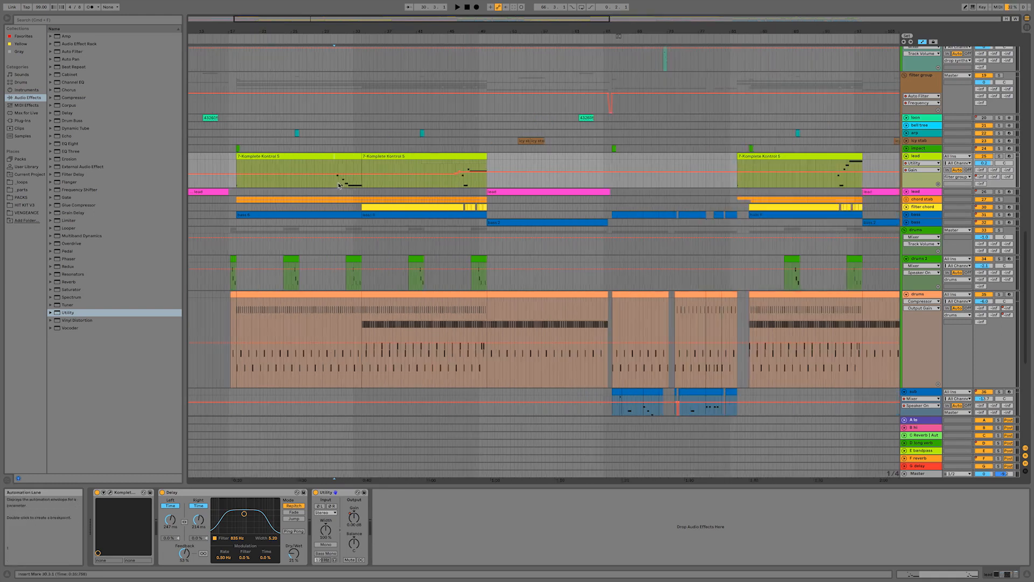
{"action": "key", "text": "space"}
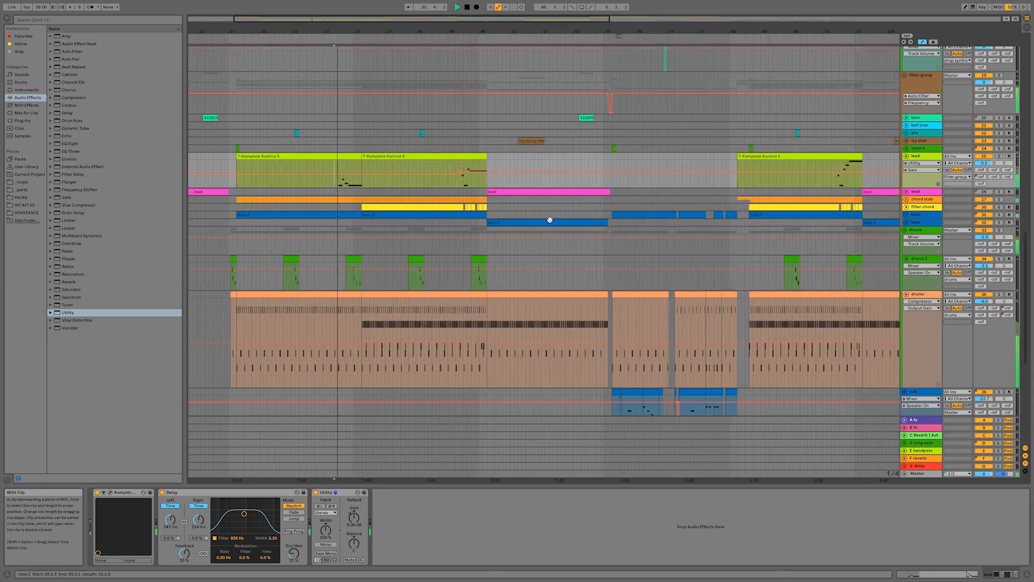
{"action": "left_click", "coordinate": [456, 184]}
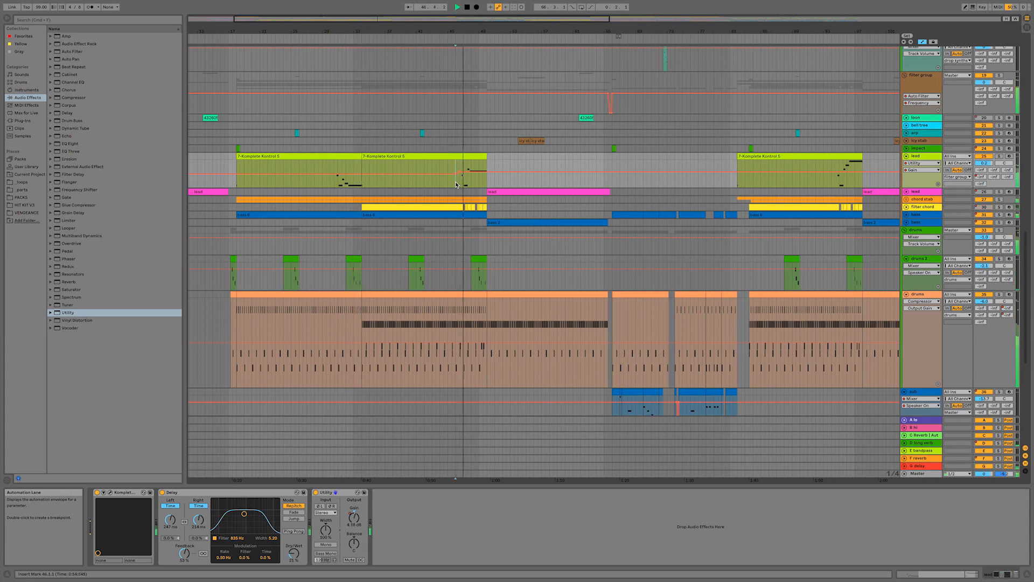
Step: Set the lead's gain to about 3.13 dB at the bar 46 phrase and raise it towards about 6.27 dB at the clip's end
{"action": "left_click_drag", "start_coordinate": [463, 31], "coordinate": [459, 173]}
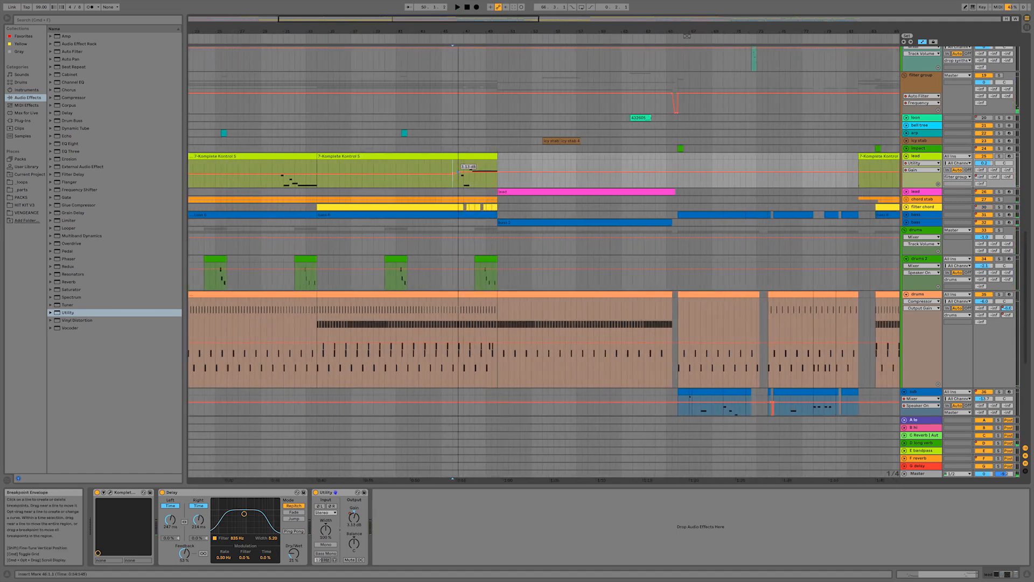
{"action": "left_click_drag", "start_coordinate": [458, 172], "coordinate": [458, 172]}
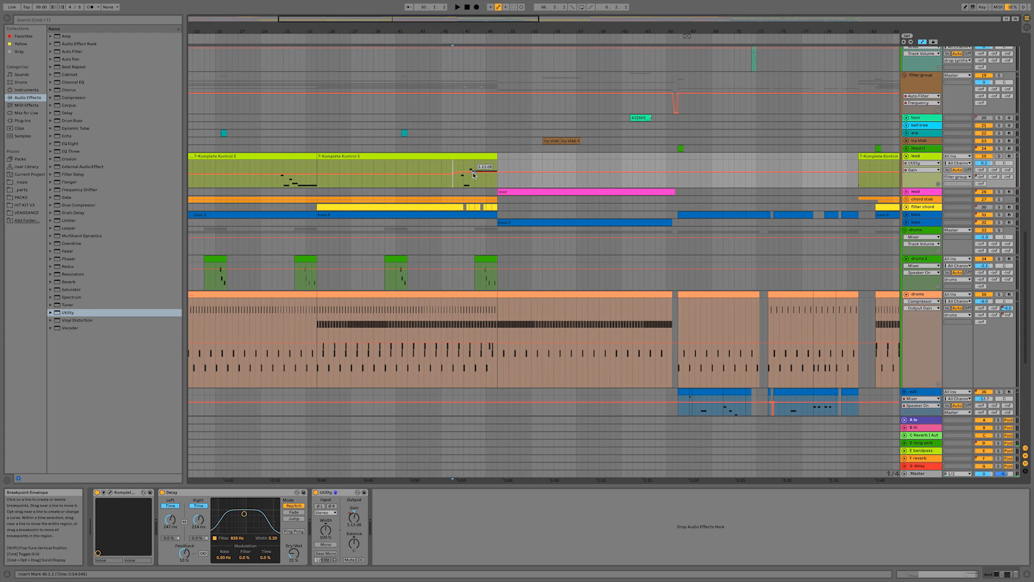
{"action": "left_click_drag", "start_coordinate": [499, 175], "coordinate": [499, 173]}
{"action": "key", "text": "space"}
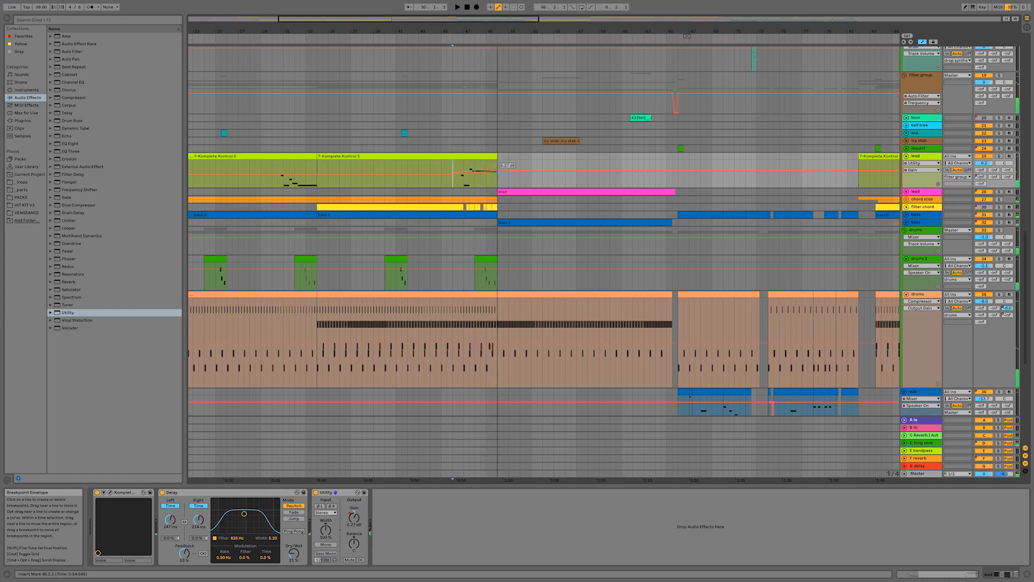
Step: Enlarge the lime-green lead track's lane and compare its phrases at bars 30 and 46 by playing them
{"action": "left_click", "coordinate": [917, 187]}
{"action": "left_click_drag", "start_coordinate": [915, 187], "coordinate": [914, 332]}
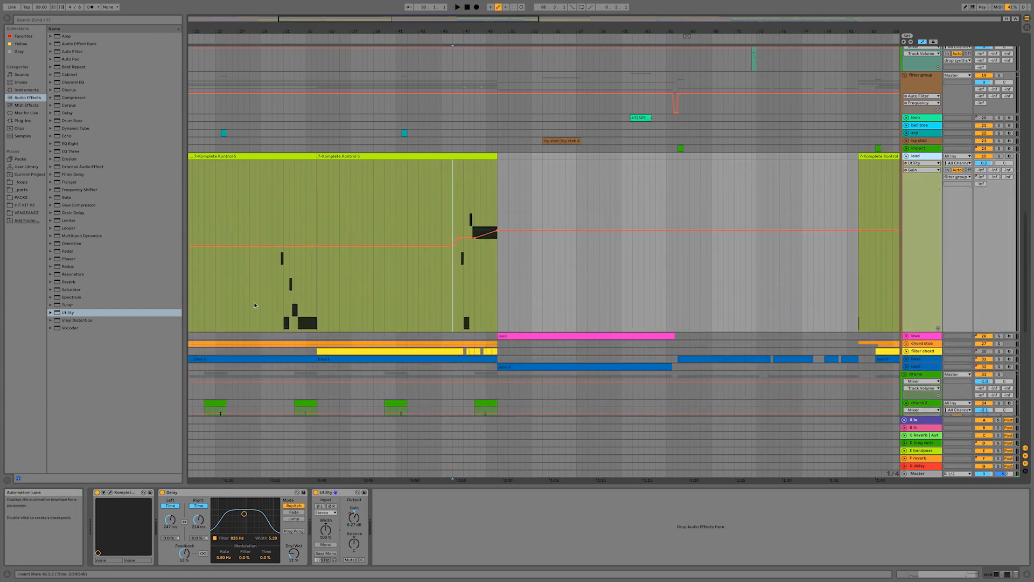
{"action": "left_click", "coordinate": [279, 291]}
{"action": "key", "text": "space"}
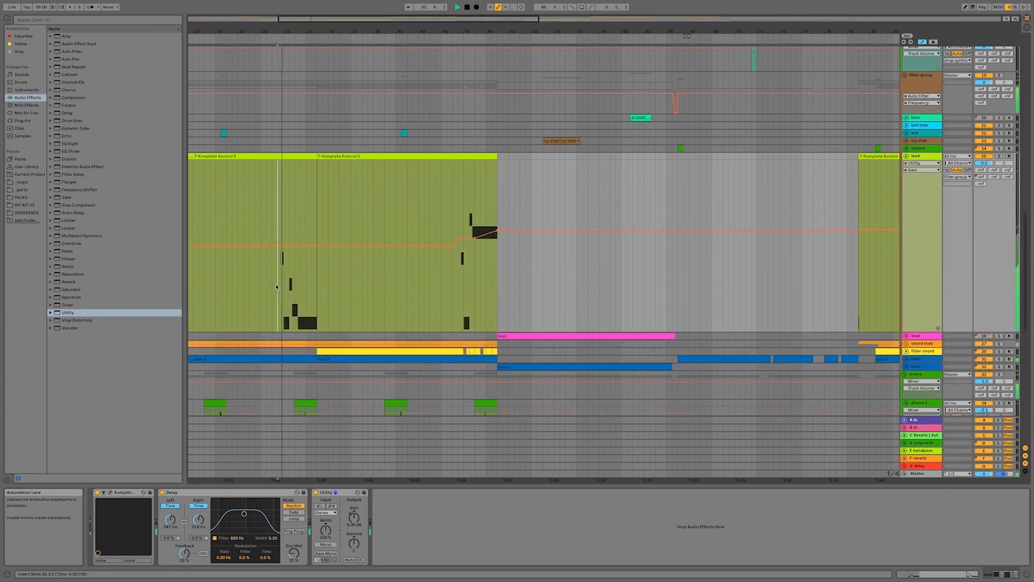
{"action": "key", "text": "space"}
{"action": "left_click", "coordinate": [458, 270]}
{"action": "key", "text": "space"}
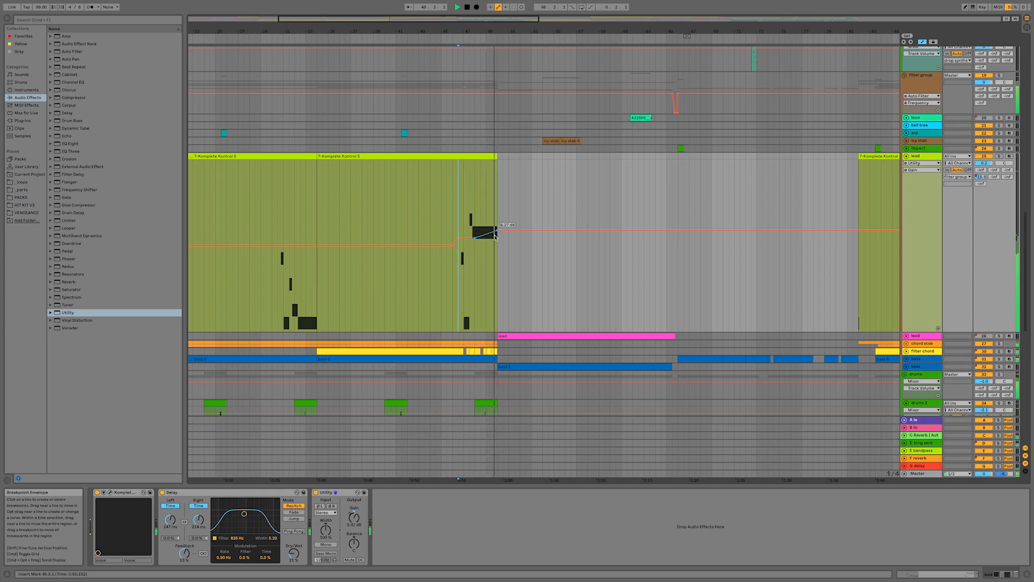
Step: Lower the gain point at the second lead clip's end to about 3.63 dB, replaying the phrases from bars 46 and 30
{"action": "key", "text": "space"}
{"action": "left_click_drag", "start_coordinate": [474, 238], "coordinate": [497, 234]}
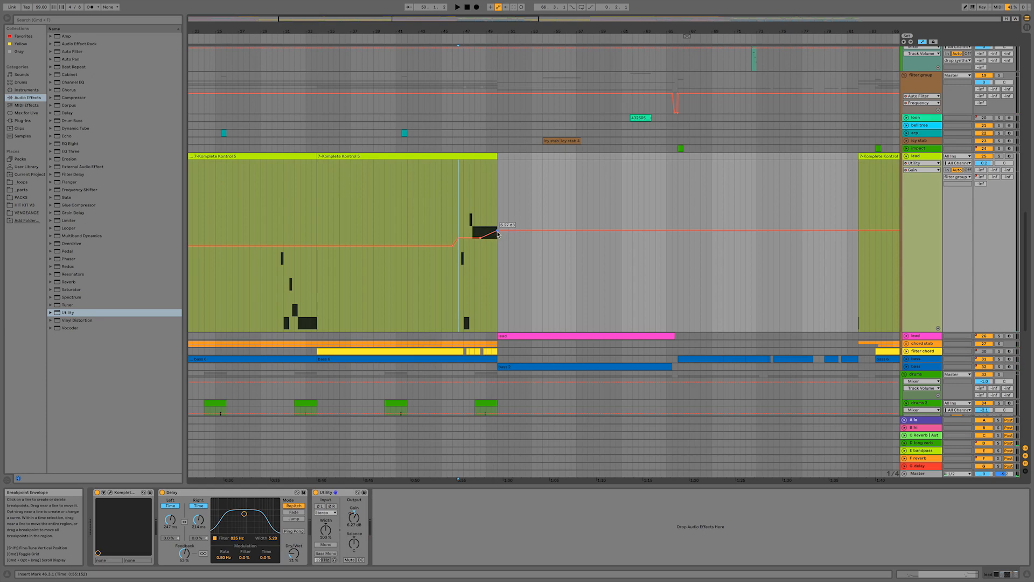
{"action": "key", "text": "space"}
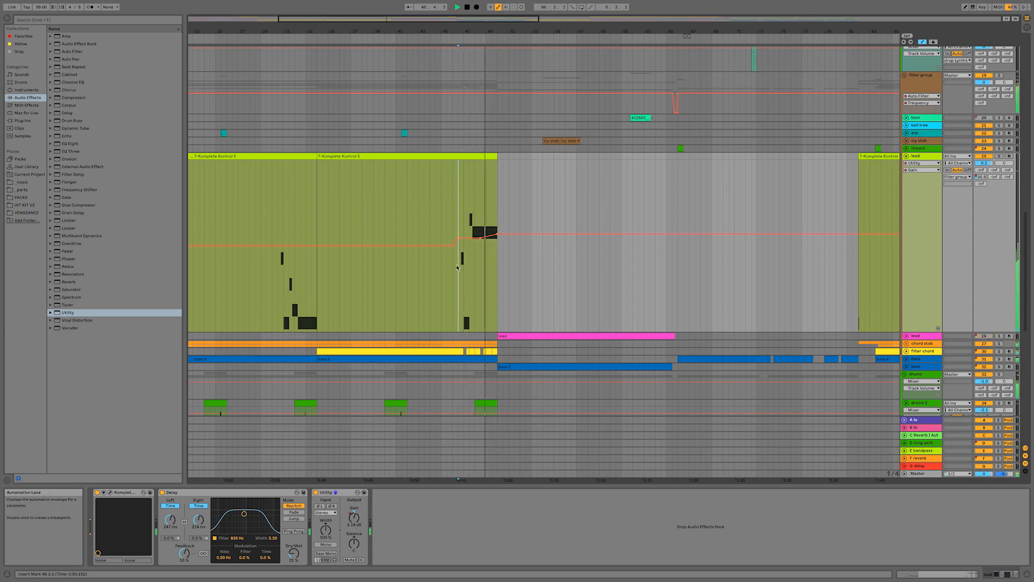
{"action": "key", "text": "space"}
{"action": "left_click_drag", "start_coordinate": [497, 233], "coordinate": [498, 241]}
{"action": "key", "text": "space"}
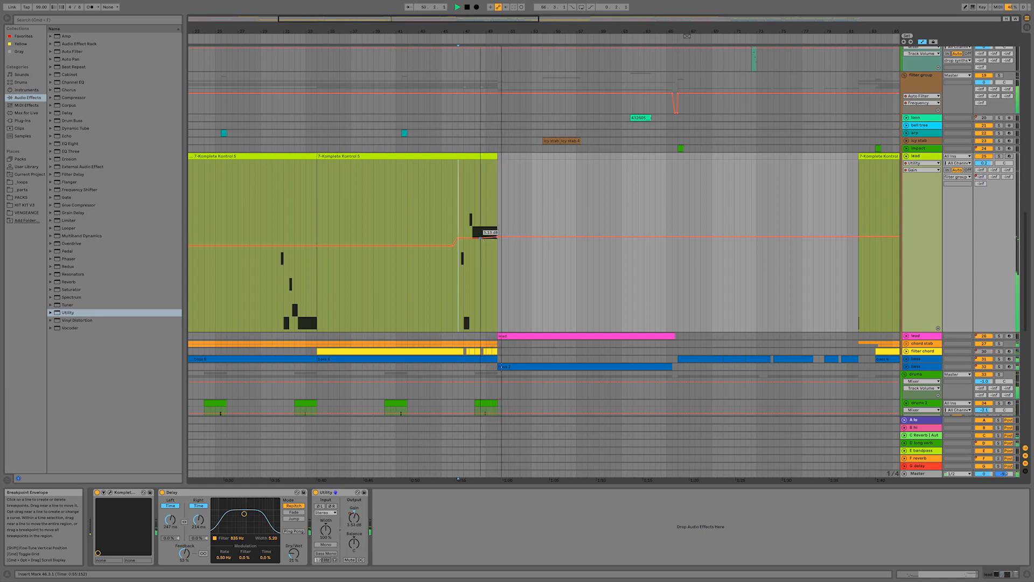
{"action": "key", "text": "space"}
{"action": "key", "text": "space"}
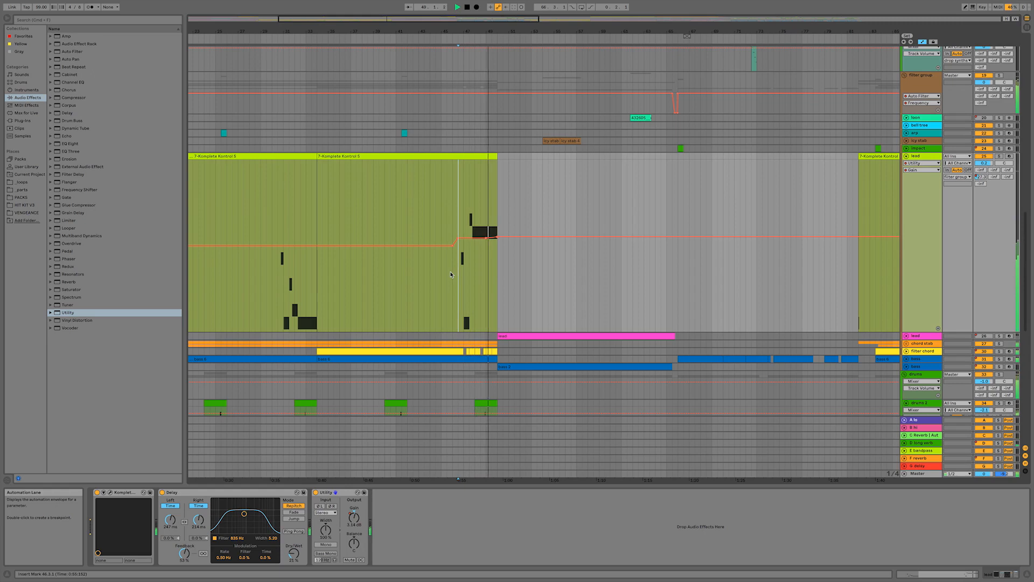
{"action": "left_click", "coordinate": [277, 300]}
{"action": "key", "text": "space"}
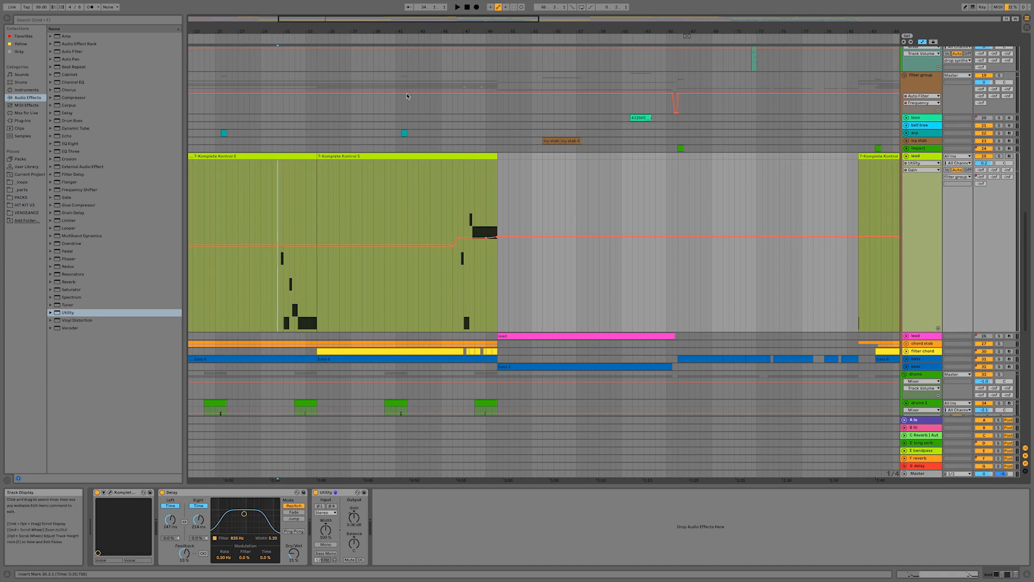
Step: Copy the lead's gain automation from bars 46 to 51, paste it at bar 94 over the third clip's phrase, and play it
{"action": "left_click_drag", "start_coordinate": [399, 20], "coordinate": [398, 2]}
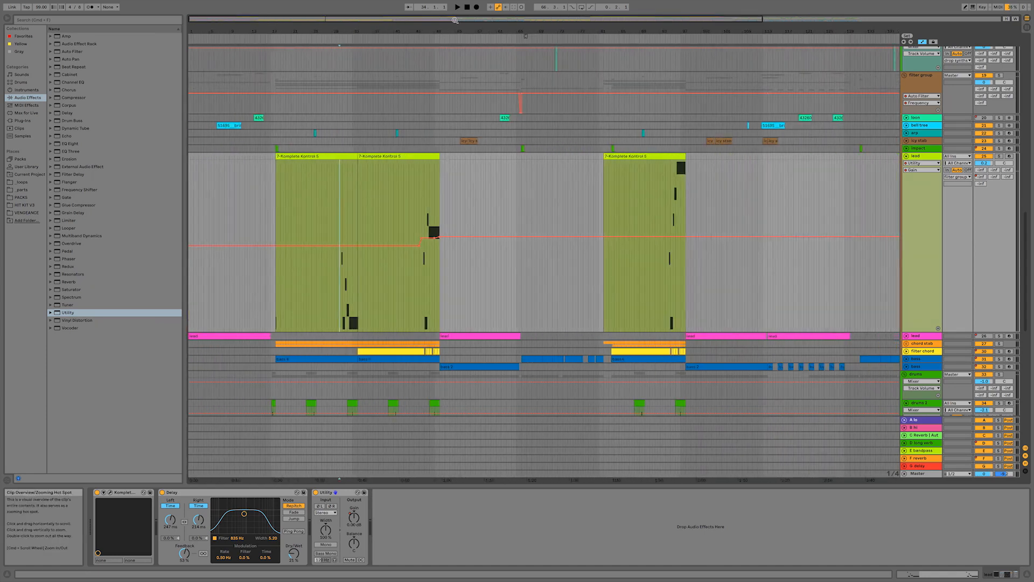
{"action": "left_click_drag", "start_coordinate": [419, 259], "coordinate": [444, 256]}
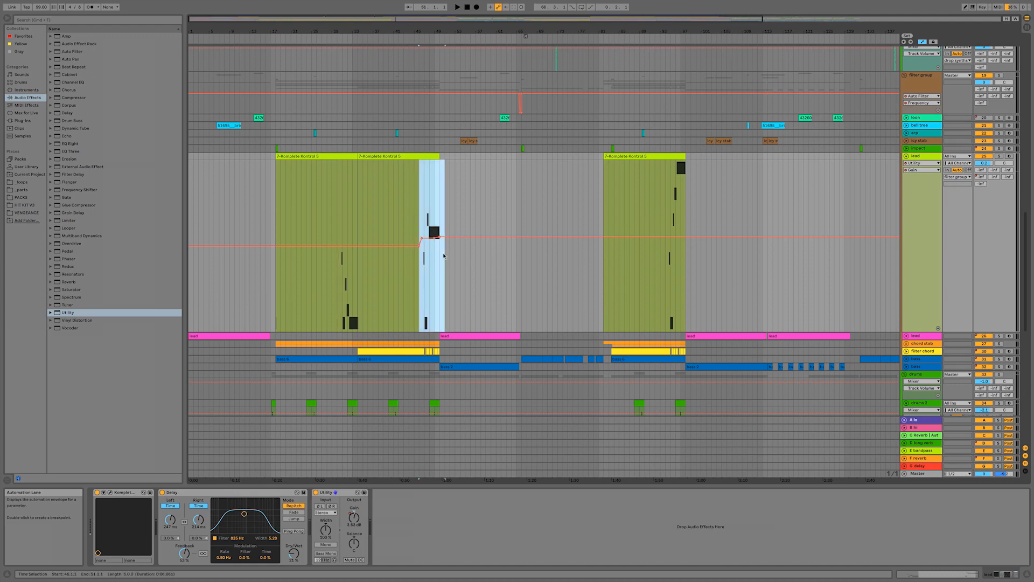
{"action": "left_click", "coordinate": [665, 252]}
{"action": "key", "text": "ctrl+v"}
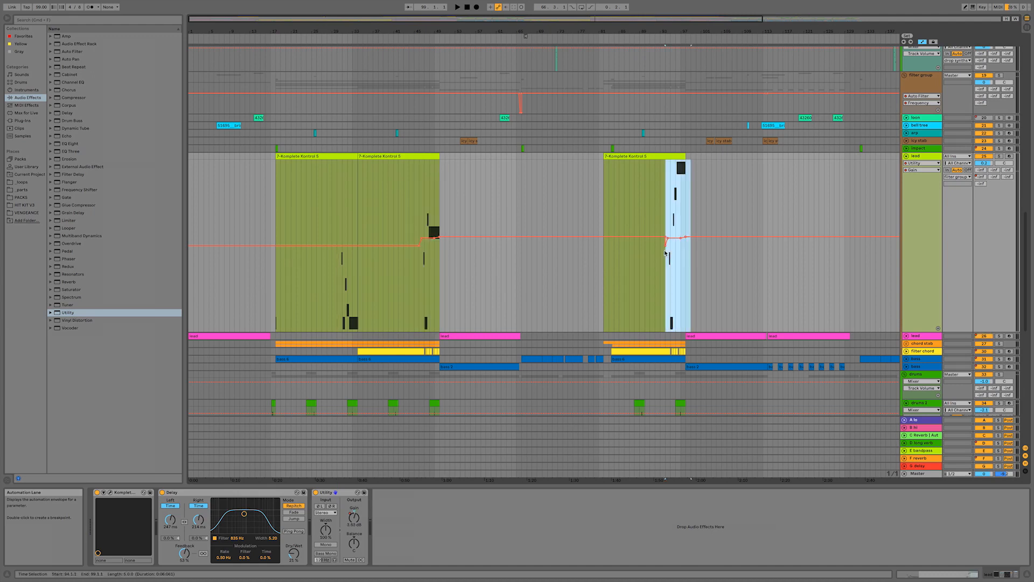
{"action": "left_click", "coordinate": [664, 262]}
{"action": "key", "text": "space"}
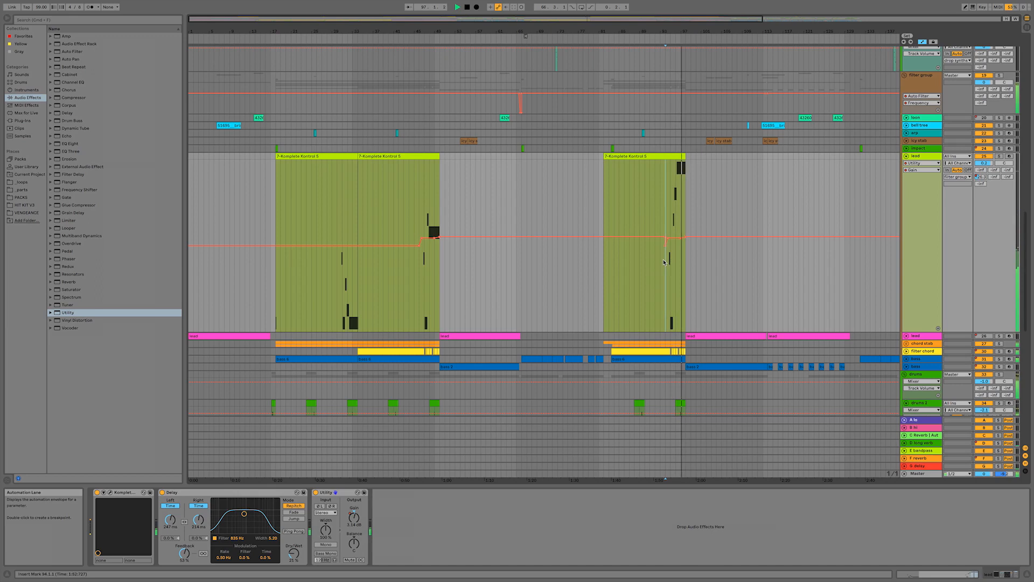
{"action": "key", "text": "space"}
Step: Close the Komplete Kontrol window, raise the gain gradually towards the third lead clip's end, and play the phrase from bar 94
{"action": "left_click", "coordinate": [675, 190]}
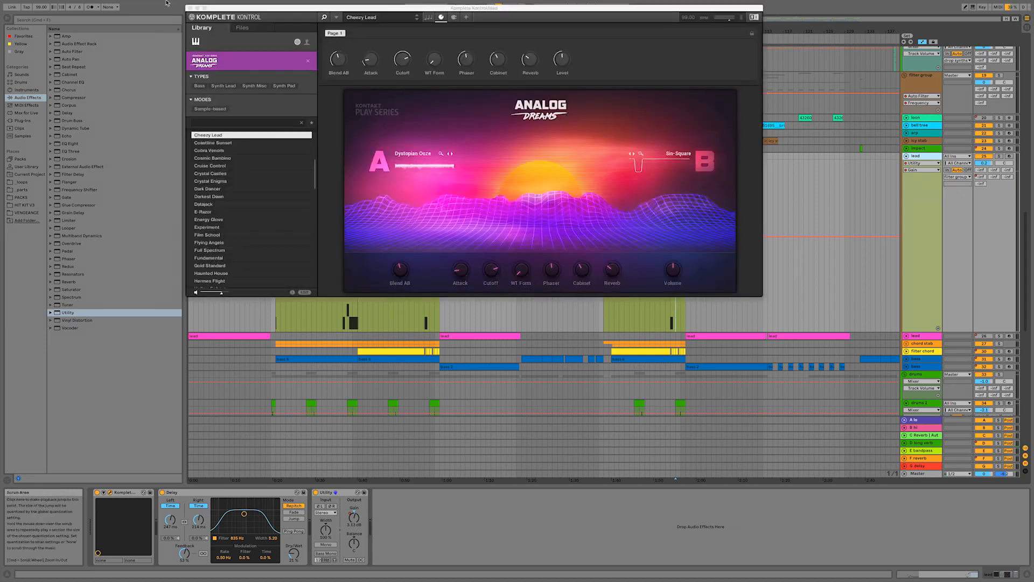
{"action": "left_click", "coordinate": [189, 8]}
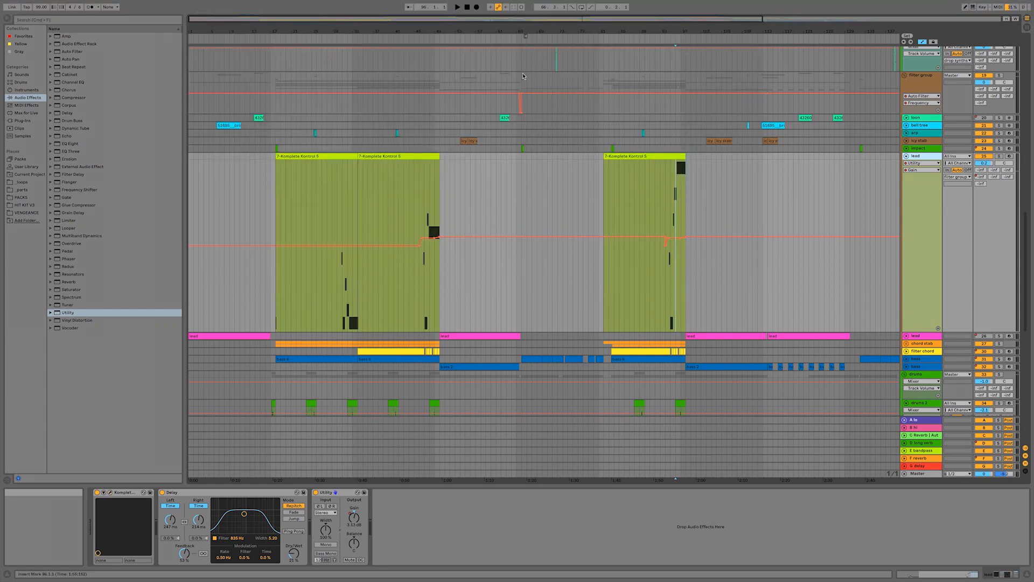
{"action": "left_click_drag", "start_coordinate": [589, 19], "coordinate": [589, 88]}
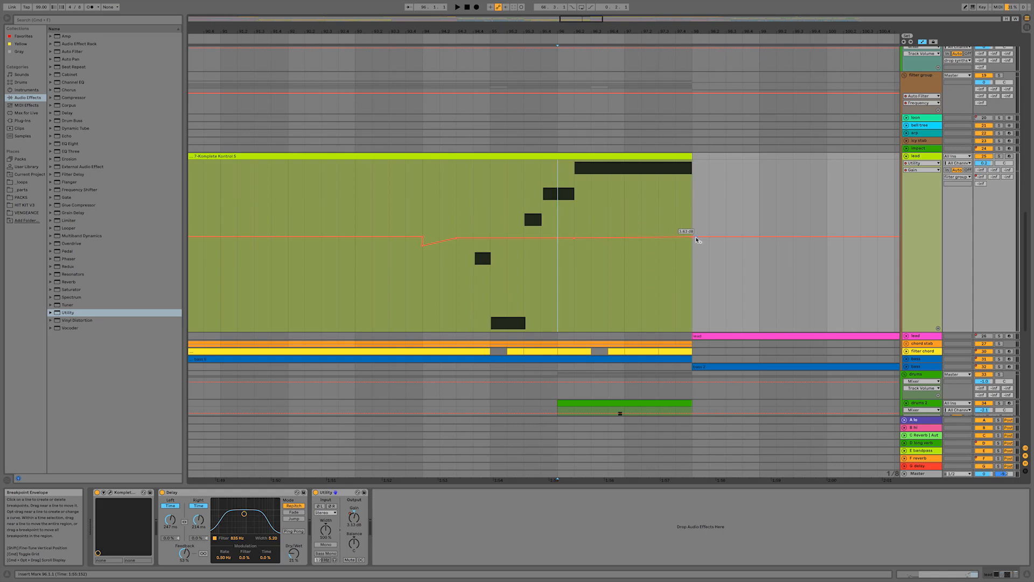
{"action": "left_click_drag", "start_coordinate": [693, 240], "coordinate": [693, 231]}
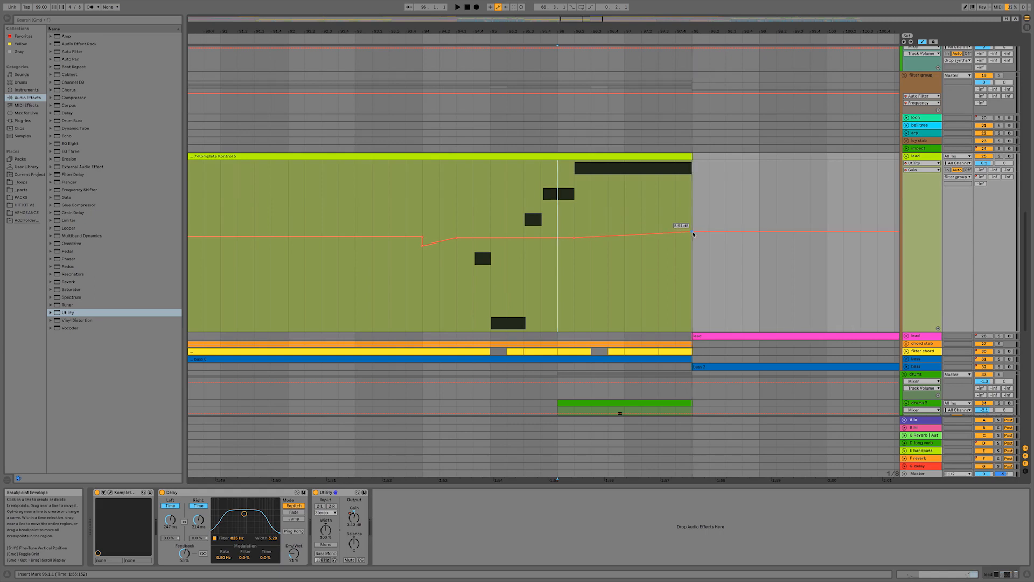
{"action": "left_click", "coordinate": [442, 260]}
{"action": "key", "text": "space"}
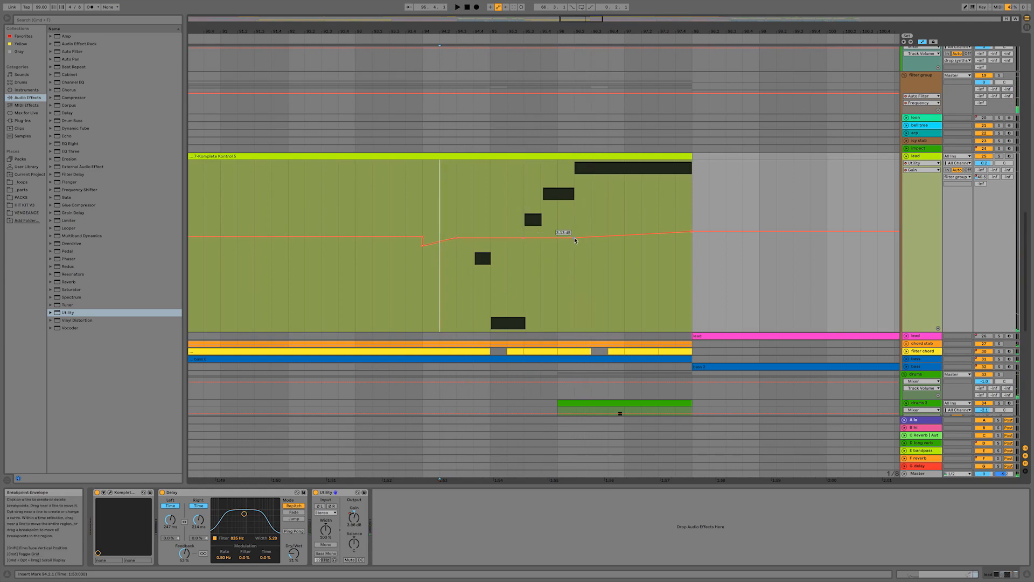
Step: Raise the gain where the third clip's long final note starts to about 7.26 dB, checking it by playback from bar 94
{"action": "left_click_drag", "start_coordinate": [574, 235], "coordinate": [574, 231]}
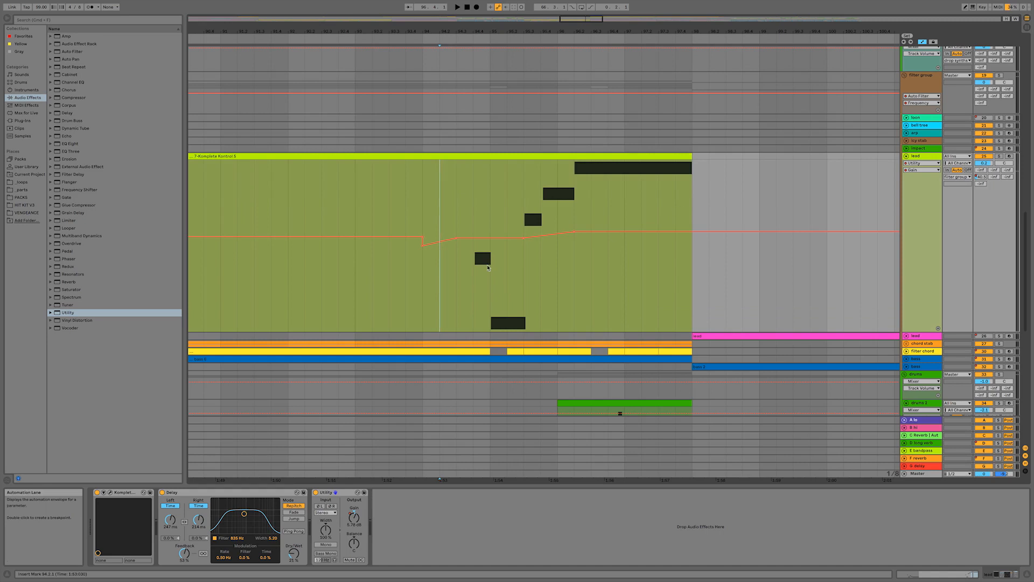
{"action": "left_click", "coordinate": [452, 280]}
{"action": "key", "text": "space"}
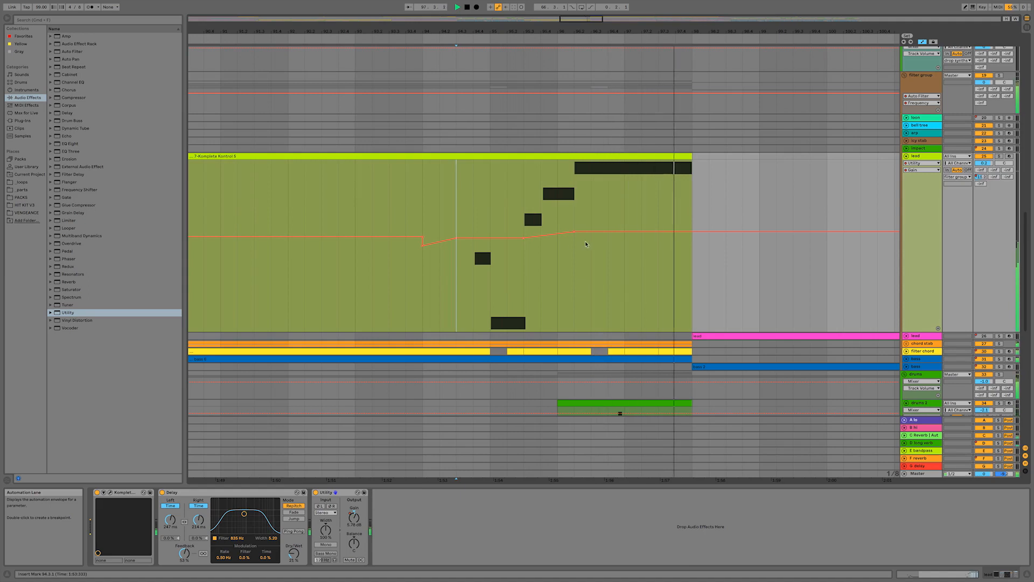
{"action": "left_click_drag", "start_coordinate": [577, 234], "coordinate": [576, 230]}
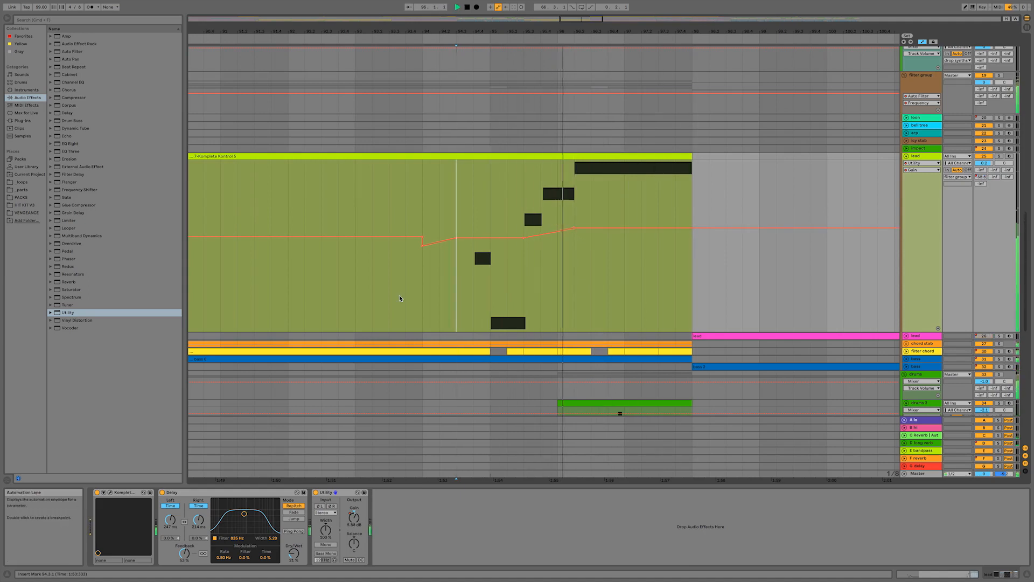
{"action": "key", "text": "space"}
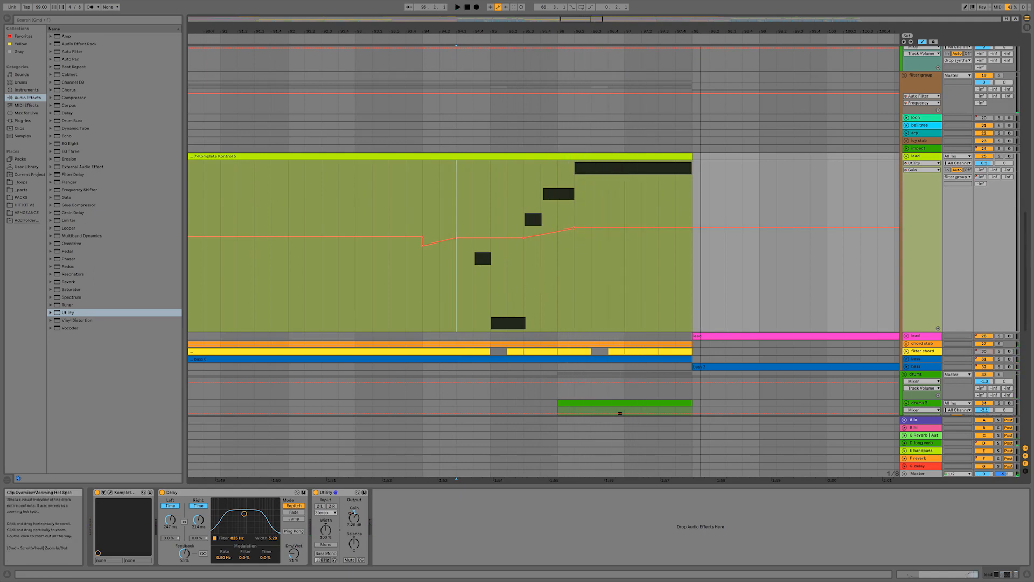
Step: Draw stepped gain increases under the third clip's last short notes and raise the long final note's gain to about 11 dB during playback
{"action": "left_click_drag", "start_coordinate": [591, 19], "coordinate": [591, 35]}
{"action": "key", "text": "b"}
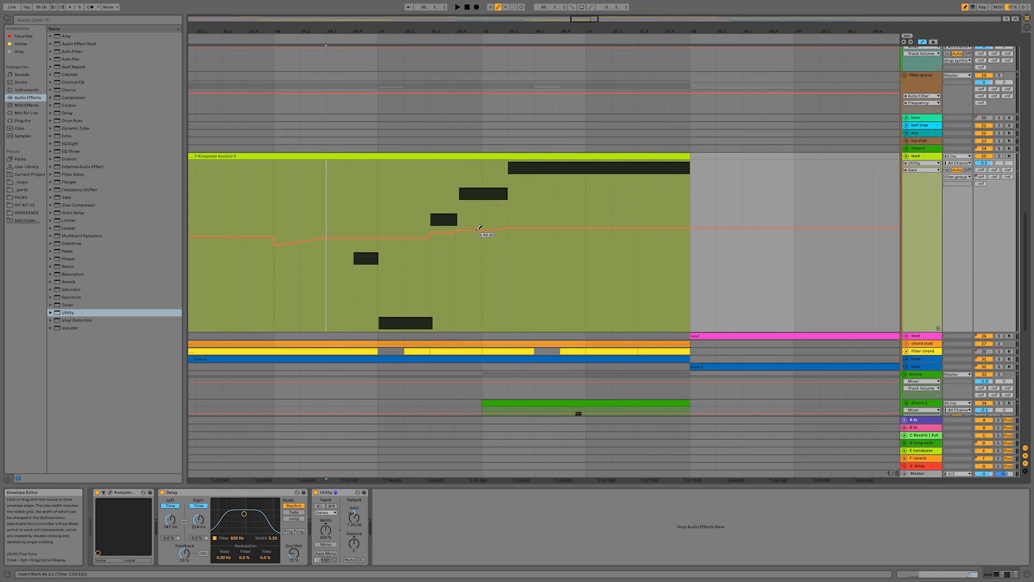
{"action": "key", "text": "b"}
{"action": "key", "text": "space"}
{"action": "left_click_drag", "start_coordinate": [519, 227], "coordinate": [519, 219]}
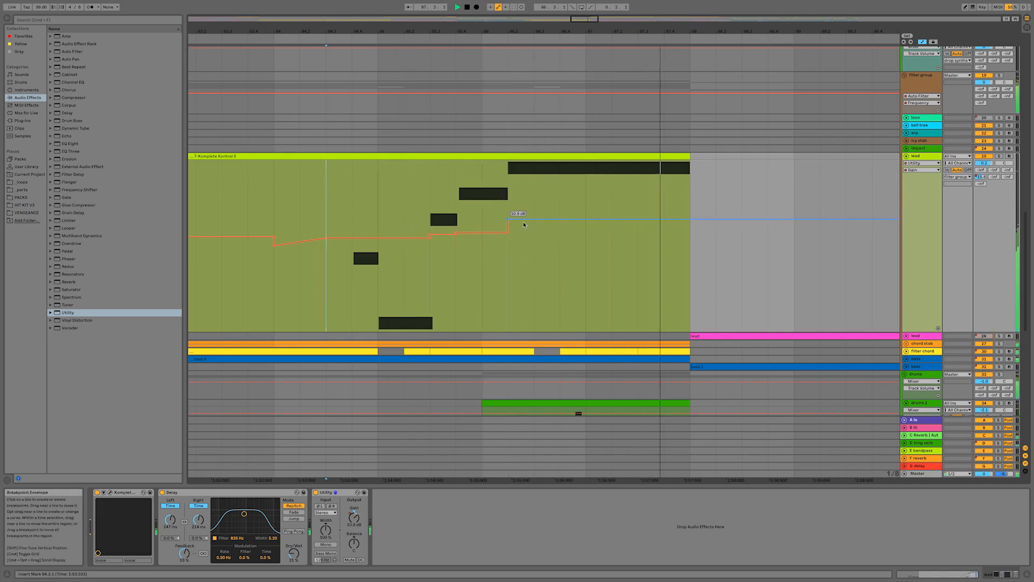
{"action": "key", "text": "space"}
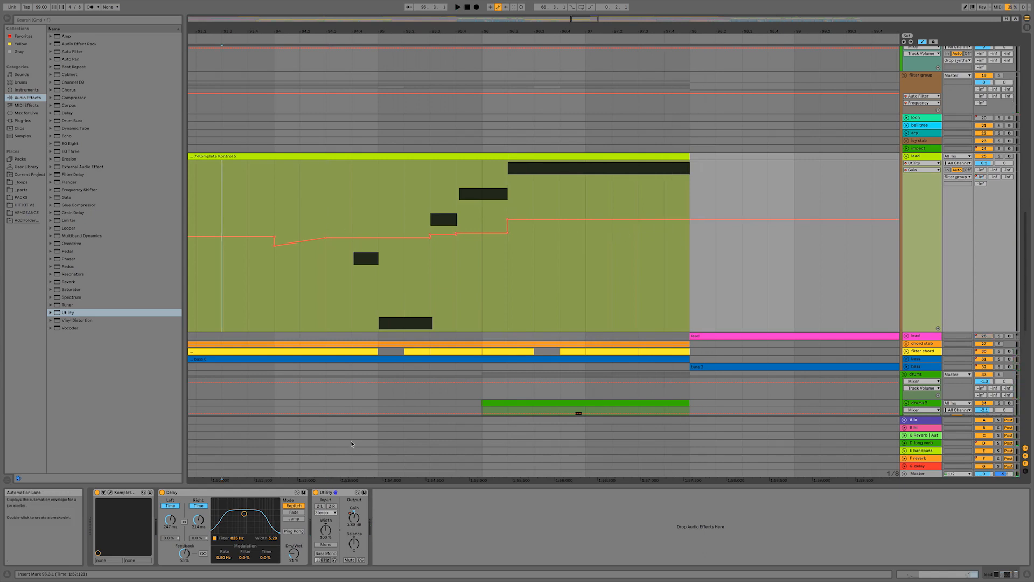
Step: Move the Utility ahead of the Delay in the lead track's device chain and play the third clip's phrase from bar 94
{"action": "left_click", "coordinate": [344, 496]}
{"action": "left_click_drag", "start_coordinate": [232, 500], "coordinate": [174, 500]}
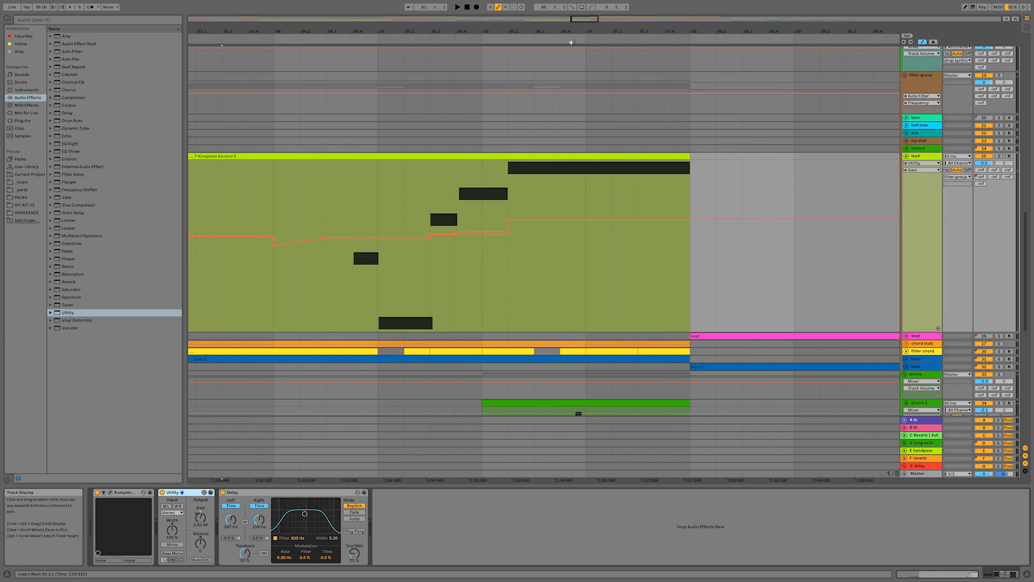
{"action": "left_click_drag", "start_coordinate": [589, 19], "coordinate": [557, 306]}
{"action": "left_click", "coordinate": [522, 287]}
{"action": "key", "text": "space"}
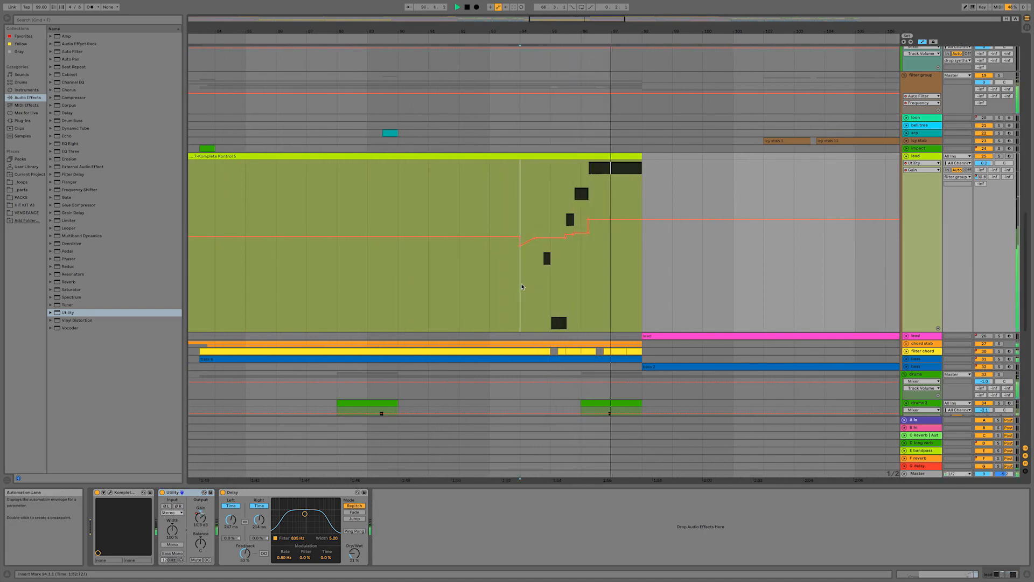
{"action": "left_click_drag", "start_coordinate": [570, 19], "coordinate": [569, 0]}
{"action": "key", "text": "space"}
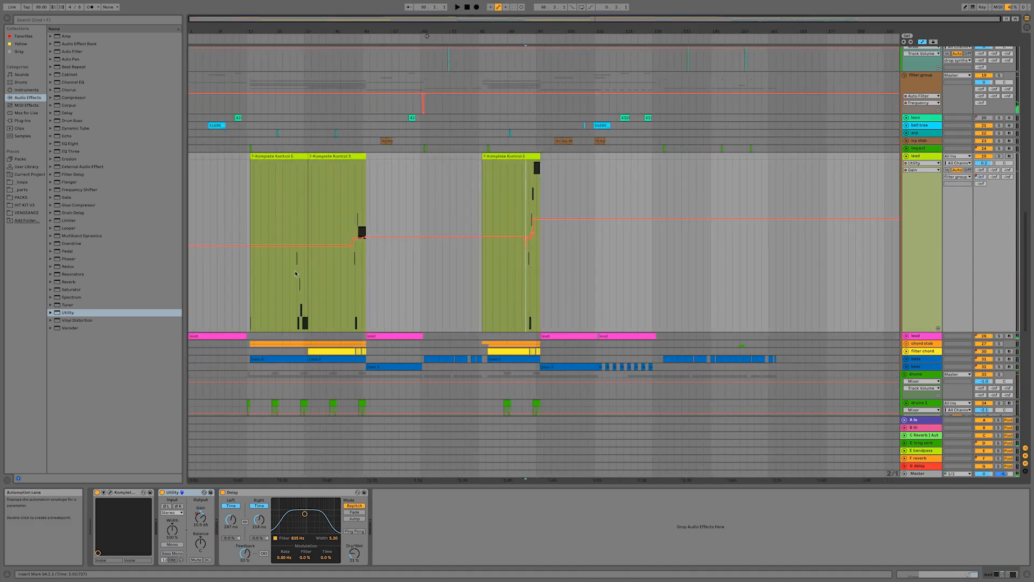
Step: Play and compare the closing phrases of the first, second and third lead clips
{"action": "key", "text": "space"}
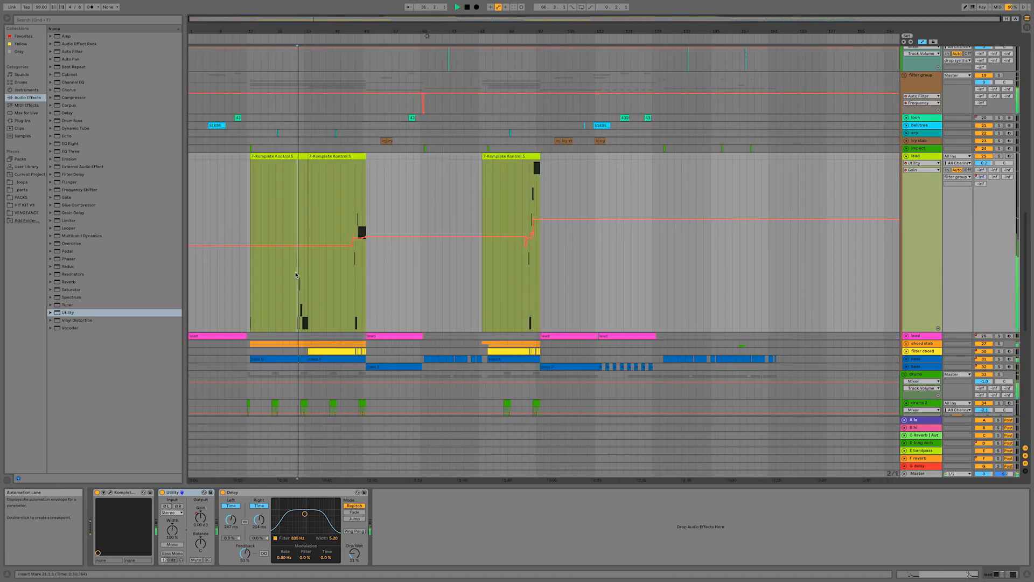
{"action": "left_click", "coordinate": [529, 272]}
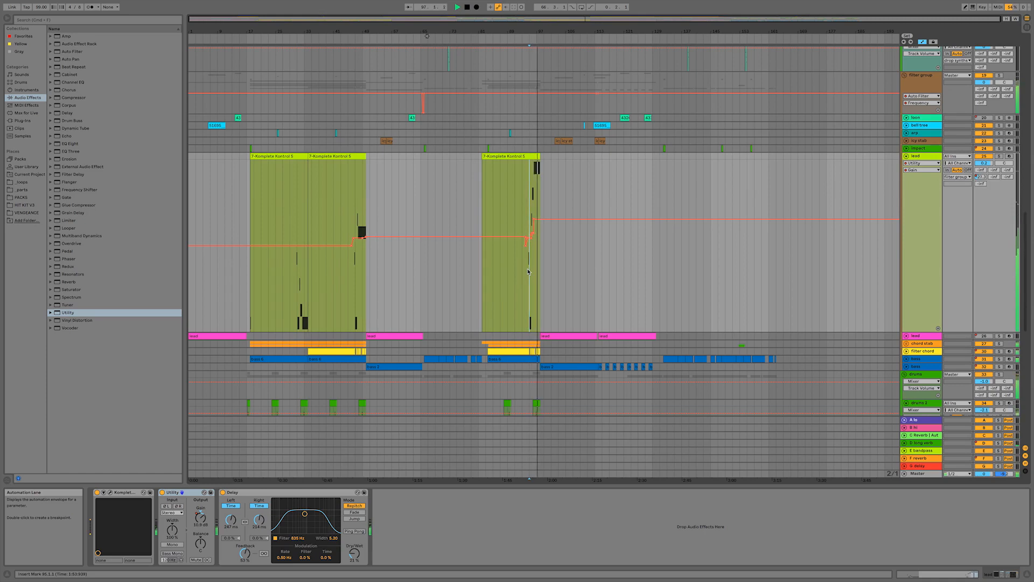
{"action": "left_click", "coordinate": [348, 254]}
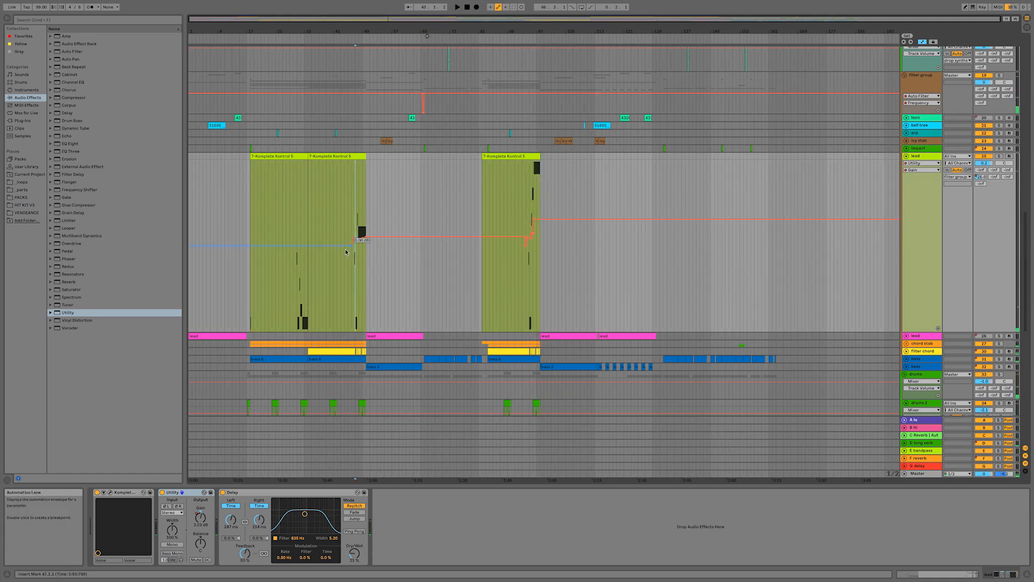
{"action": "left_click", "coordinate": [294, 266]}
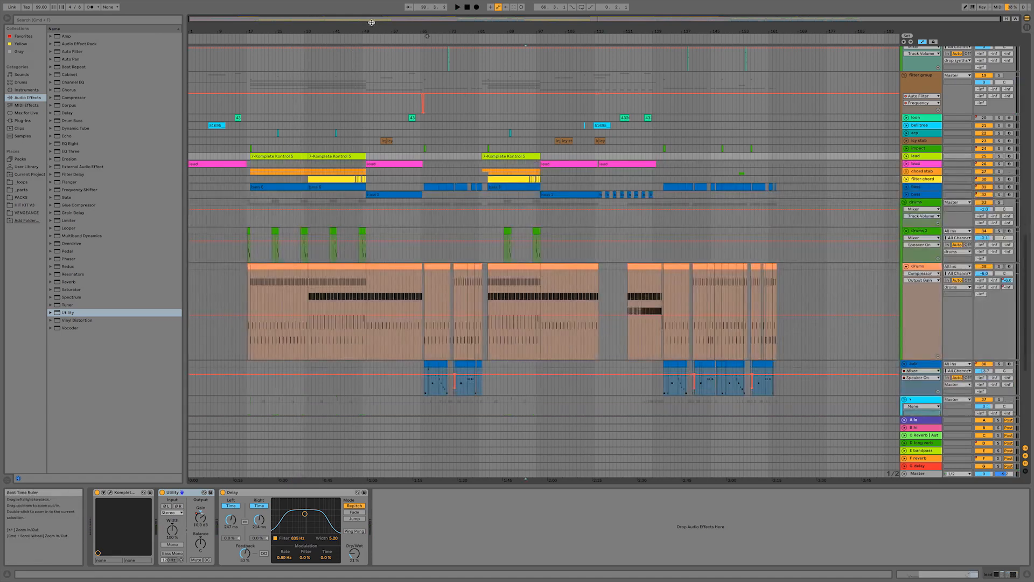
Step: Unfold all tracks and play the arrangement from the second lead clip's ending into the following section
{"action": "left_click_drag", "start_coordinate": [371, 22], "coordinate": [371, 23]}
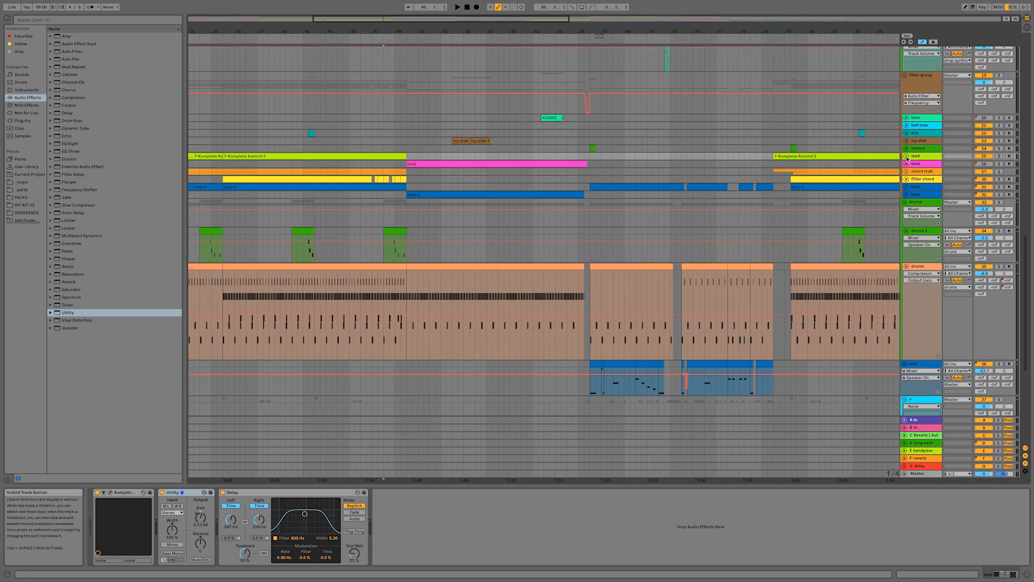
{"action": "left_click", "coordinate": [906, 156], "text": "alt"}
{"action": "left_click", "coordinate": [367, 139]}
{"action": "key", "text": "space"}
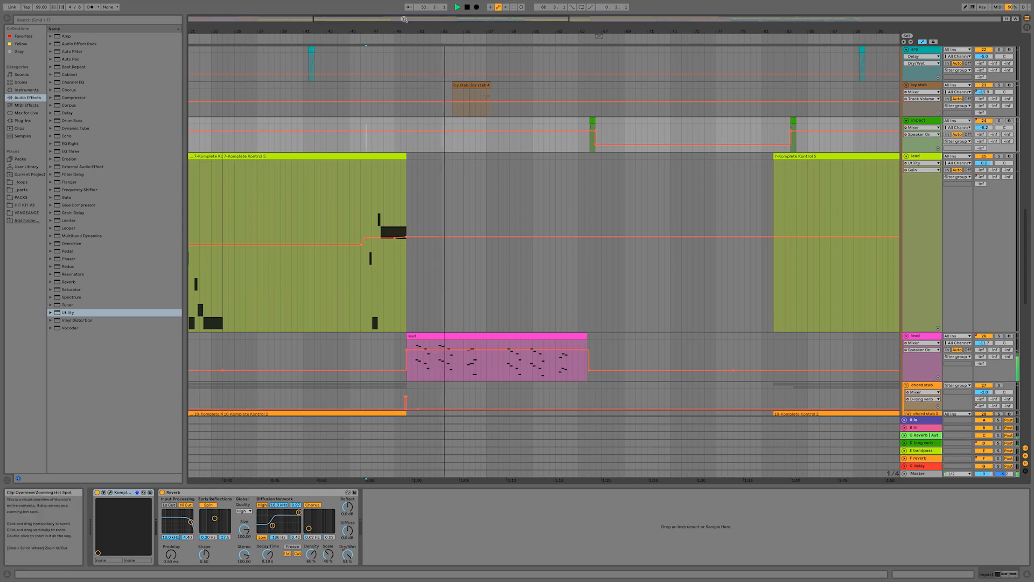
{"action": "key", "text": "space"}
{"action": "scroll", "coordinate": [226, 336], "scroll_direction": "down", "scroll_amount": 5}
{"action": "left_click", "coordinate": [226, 336]}
{"action": "left_click", "coordinate": [378, 115]}
{"action": "key", "text": "space"}
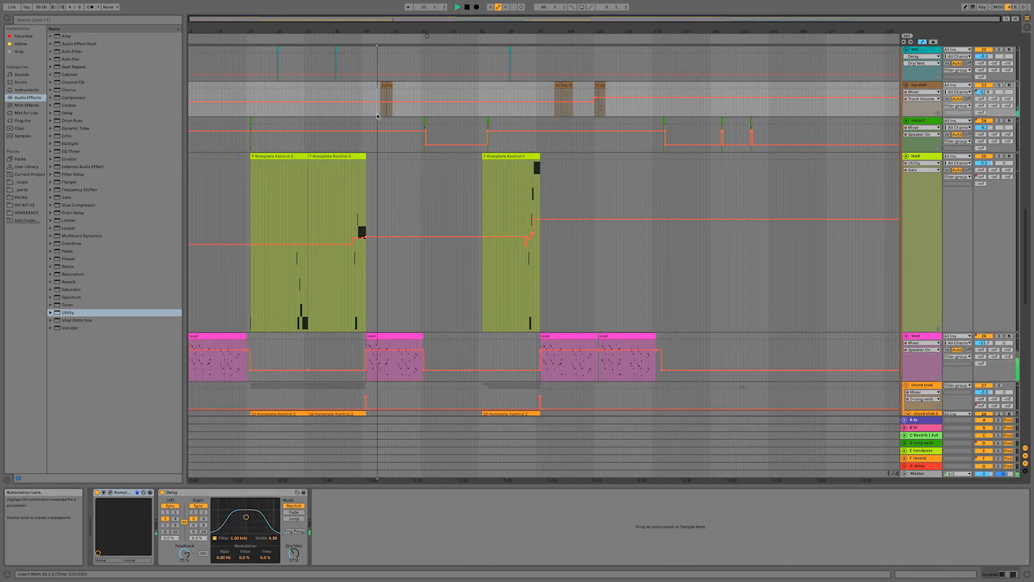
Step: Lower the vinyl track's volume to -14.5 dB while the section before the first drop plays
{"action": "scroll", "coordinate": [377, 115], "scroll_direction": "up", "scroll_amount": 15}
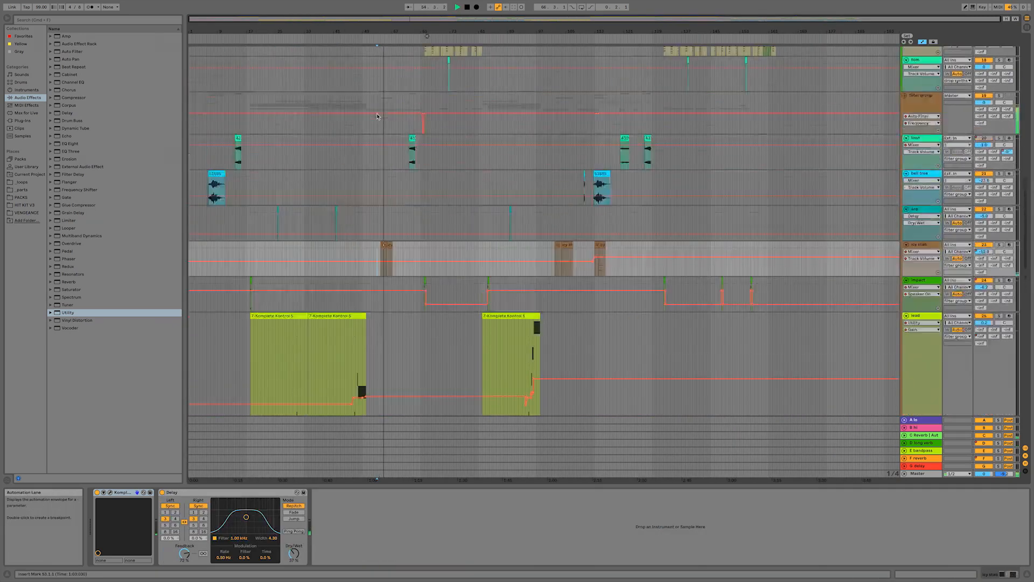
{"action": "scroll", "coordinate": [377, 116], "scroll_direction": "up", "scroll_amount": 4}
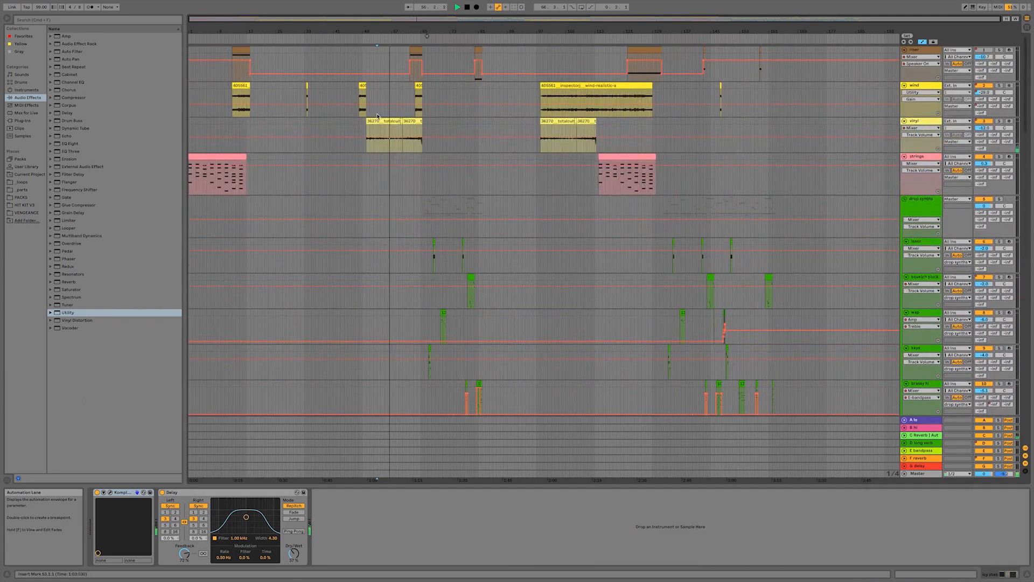
{"action": "left_click_drag", "start_coordinate": [988, 127], "coordinate": [989, 130]}
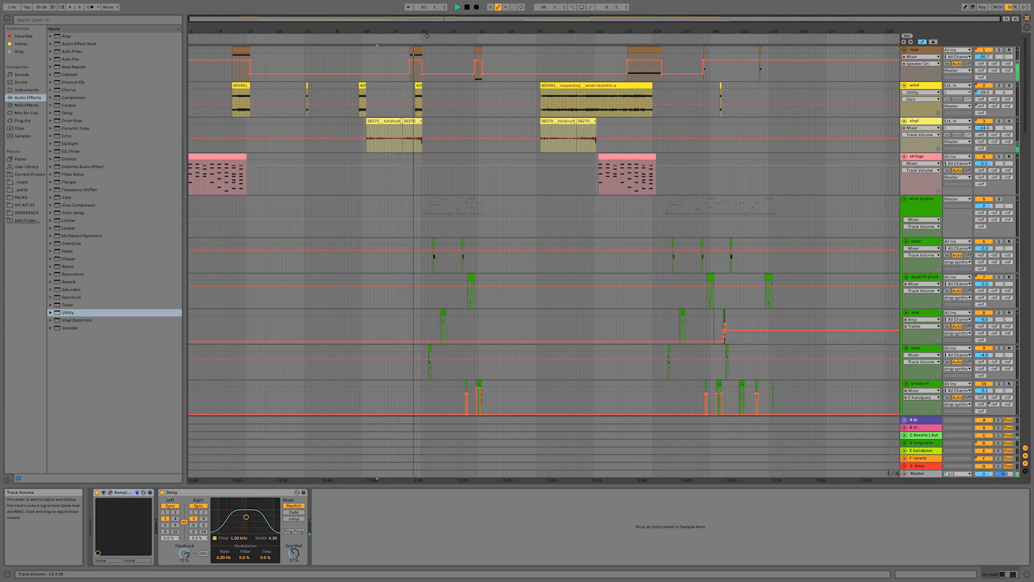
{"action": "left_click_drag", "start_coordinate": [989, 128], "coordinate": [989, 130]}
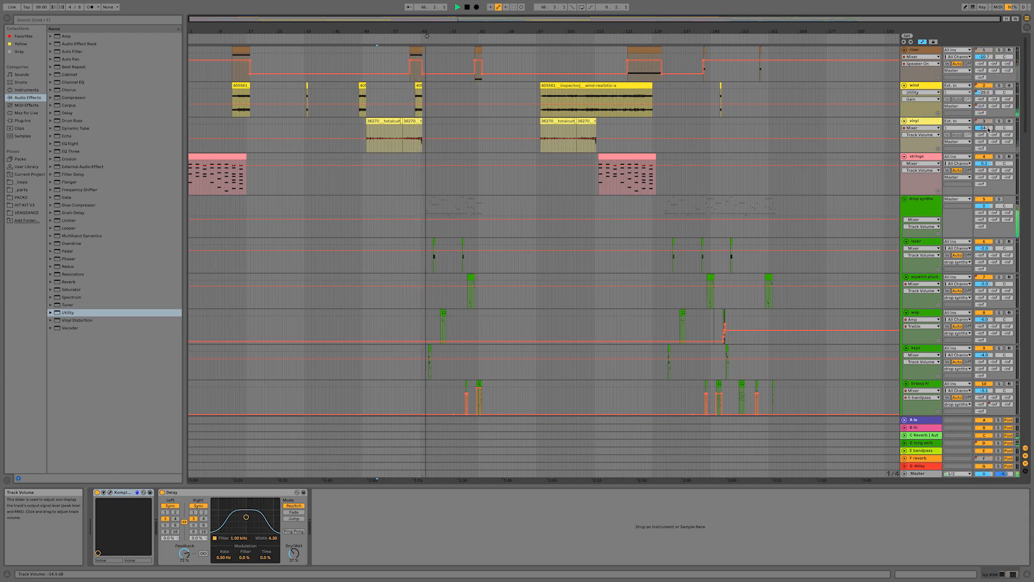
Step: Play the transition from the vinyl section into the first drop and examine its drop synth clips
{"action": "left_click", "coordinate": [408, 191]}
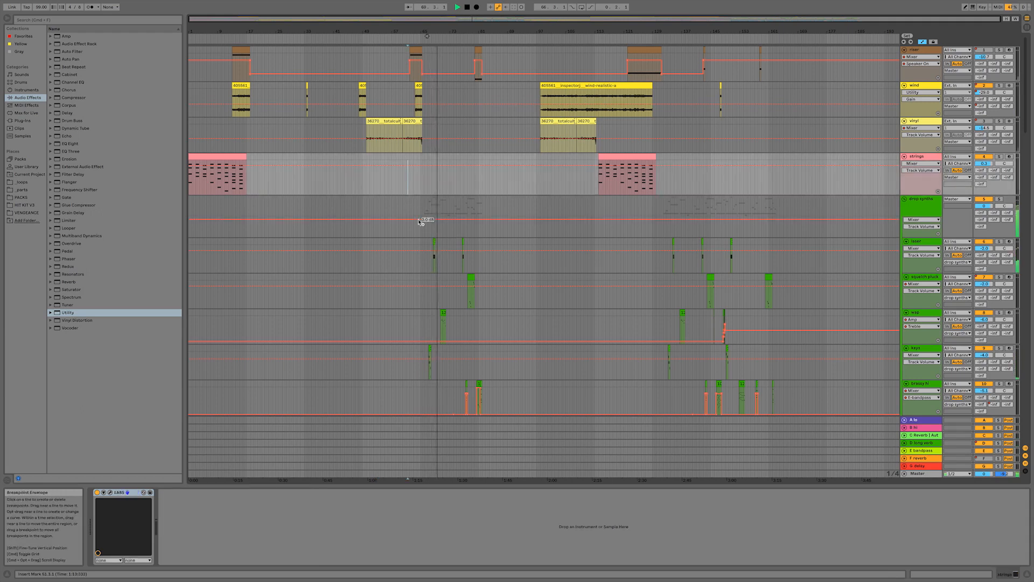
{"action": "scroll", "coordinate": [421, 219], "scroll_direction": "down", "scroll_amount": 10}
{"action": "scroll", "coordinate": [419, 222], "scroll_direction": "down", "scroll_amount": 10}
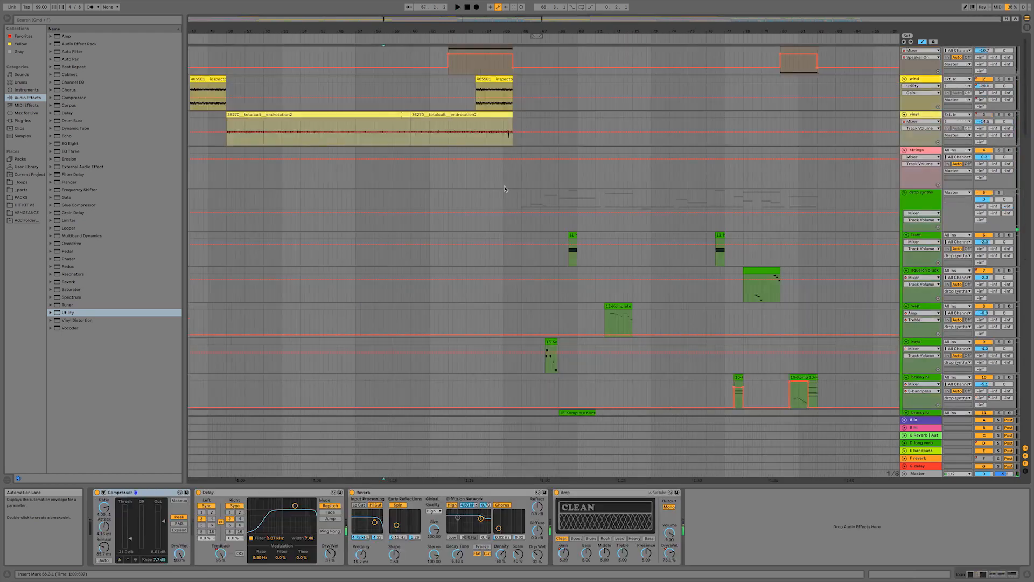
Step: Trim the end of the first vocal clip before the drop slightly and play the clip
{"action": "scroll", "coordinate": [505, 189], "scroll_direction": "down", "scroll_amount": 20}
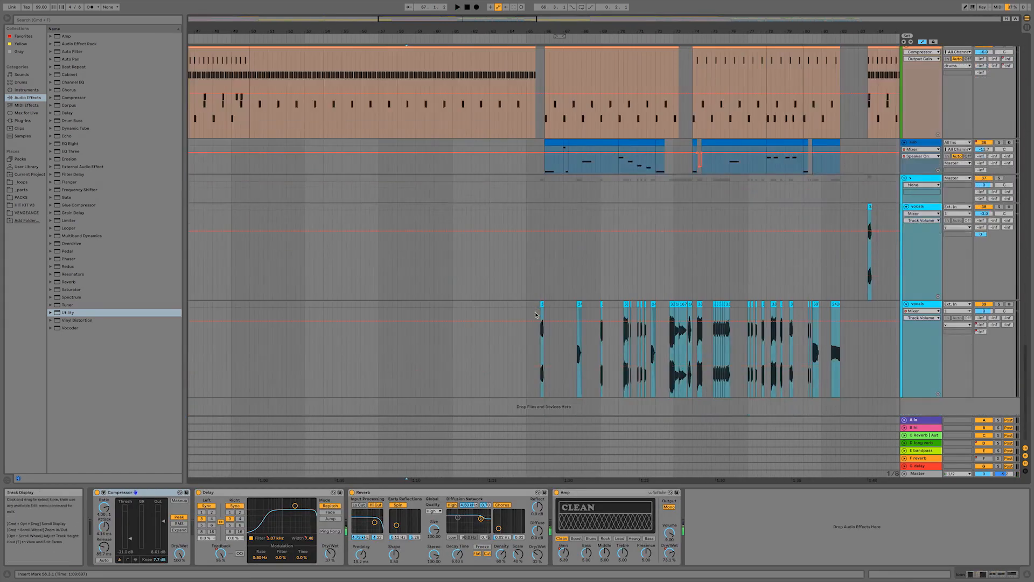
{"action": "left_click", "coordinate": [541, 360]}
{"action": "left_click_drag", "start_coordinate": [460, 19], "coordinate": [457, 151]}
{"action": "key", "text": "space"}
{"action": "left_click_drag", "start_coordinate": [412, 304], "coordinate": [408, 307]}
{"action": "key", "text": "space"}
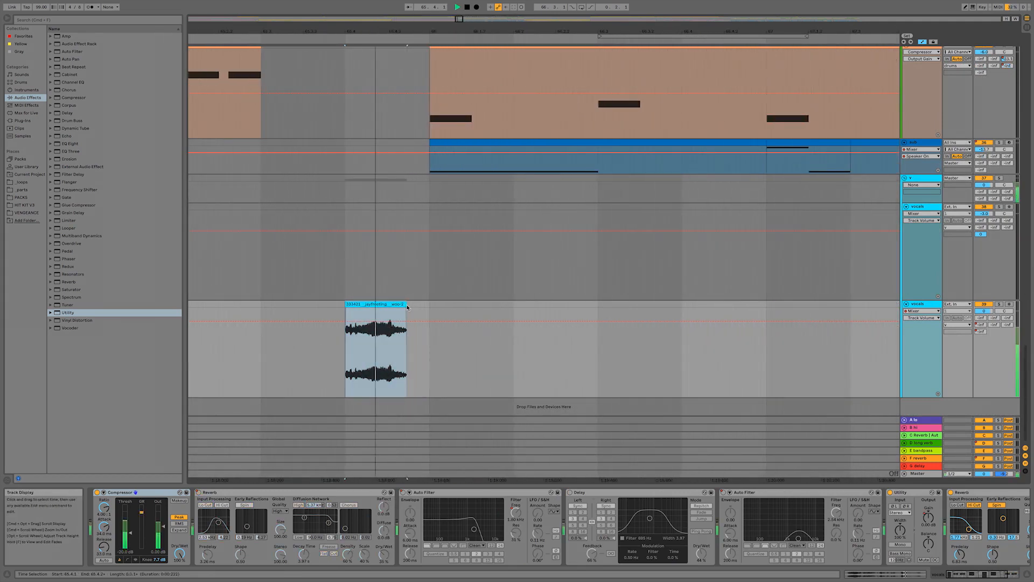
{"action": "key", "text": "space"}
Step: Play from just before the first vocal clip into the drop, following the vocals against the drums
{"action": "left_click", "coordinate": [254, 358]}
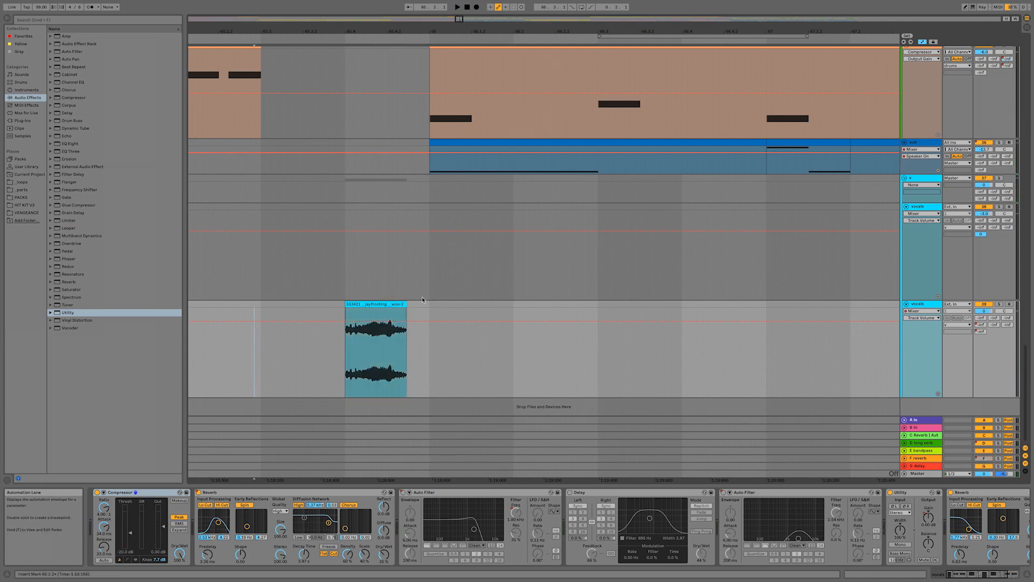
{"action": "key", "text": "space"}
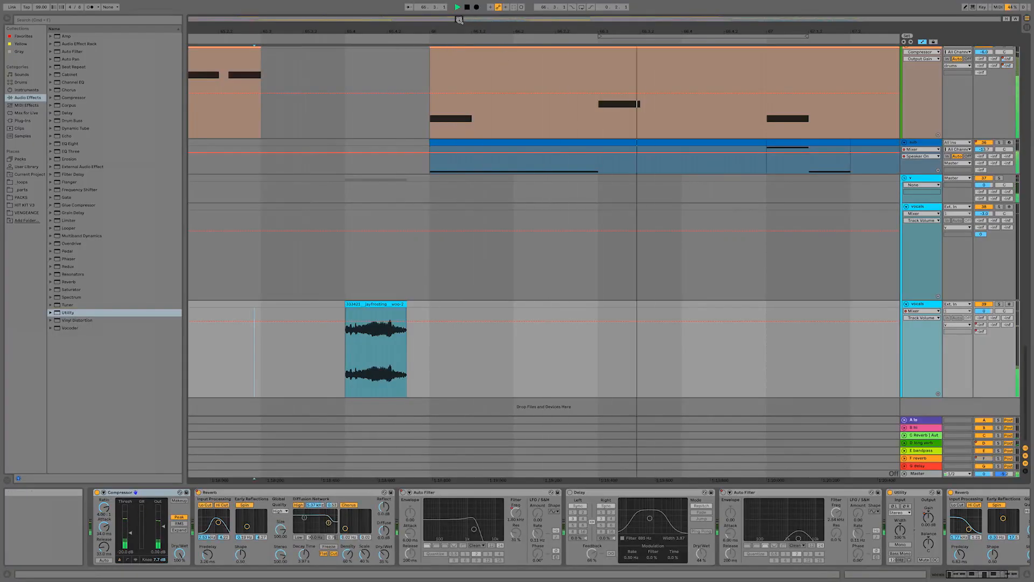
{"action": "left_click_drag", "start_coordinate": [460, 20], "coordinate": [460, 4]}
{"action": "scroll", "coordinate": [696, 214], "scroll_direction": "right", "scroll_amount": 3}
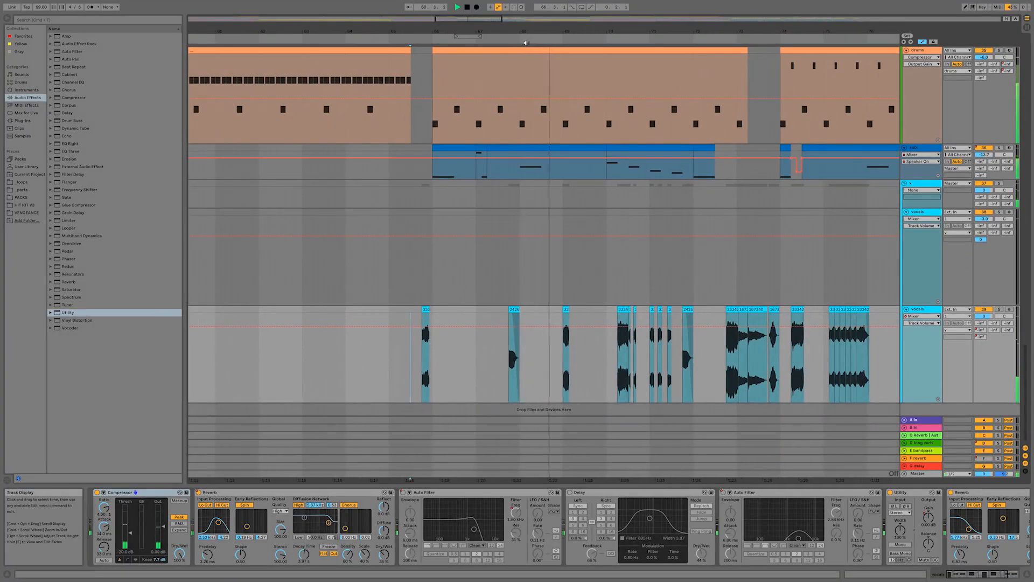
{"action": "left_click_drag", "start_coordinate": [478, 20], "coordinate": [477, 15]}
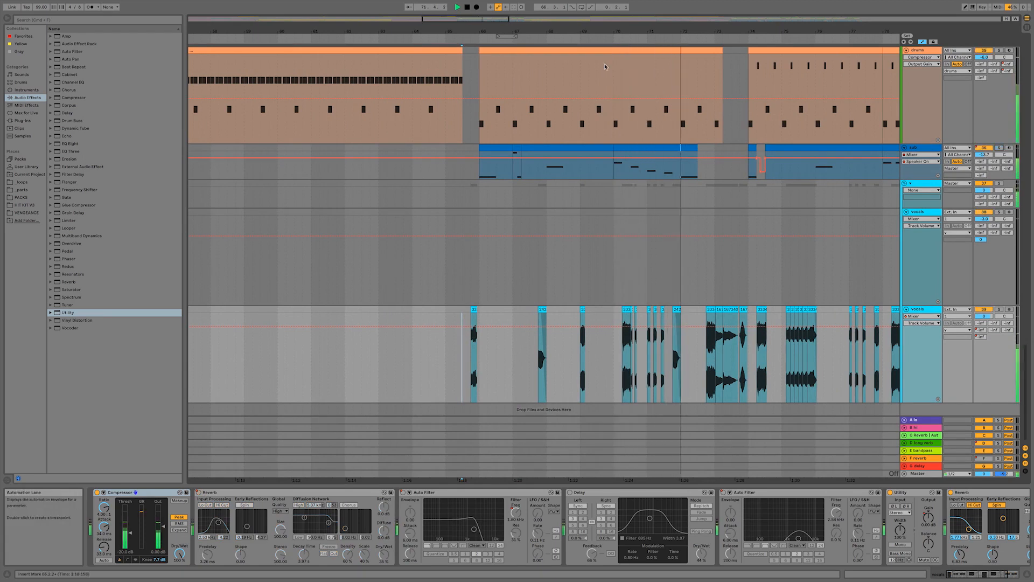
Step: Solo the drop's bass track and the sub track in turn to compare them during playback
{"action": "left_click_drag", "start_coordinate": [470, 19], "coordinate": [484, 9]}
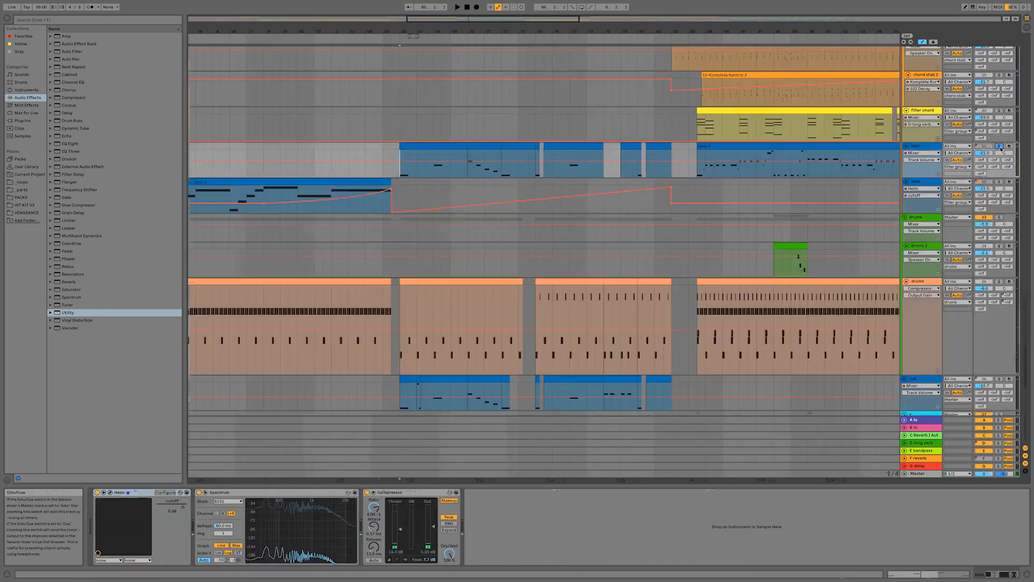
{"action": "left_click", "coordinate": [1000, 147]}
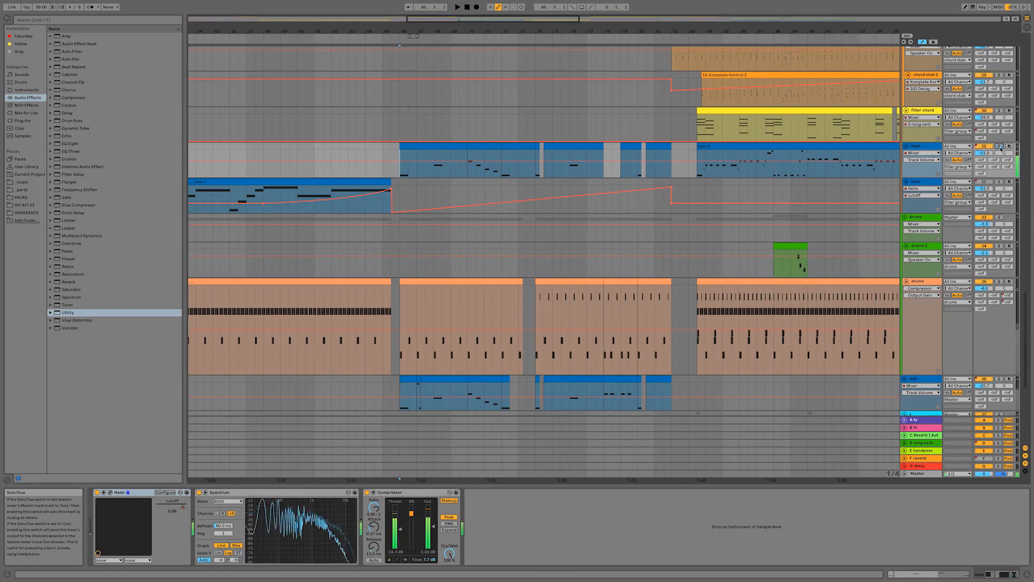
{"action": "left_click", "coordinate": [1000, 380]}
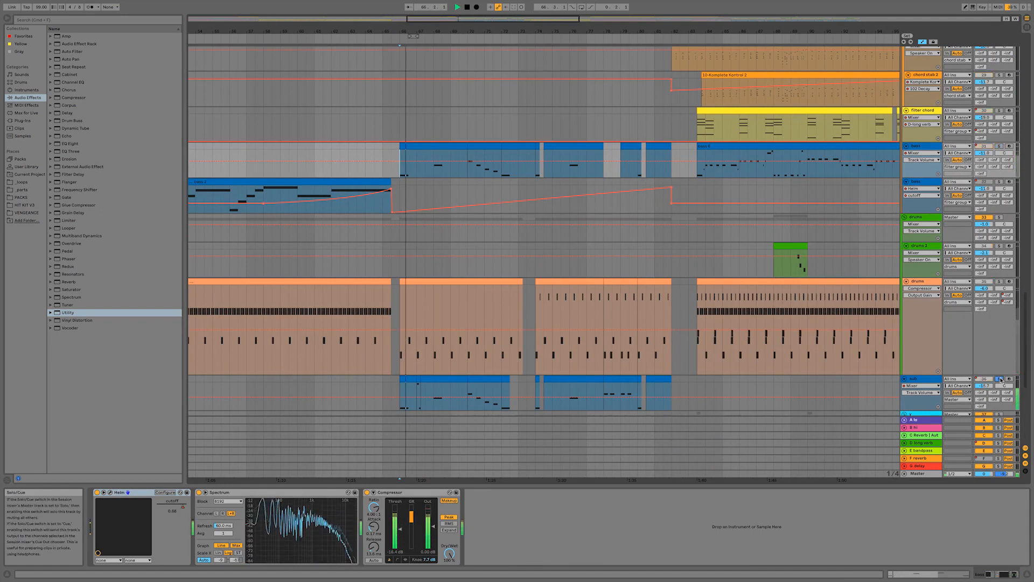
{"action": "key", "text": "space"}
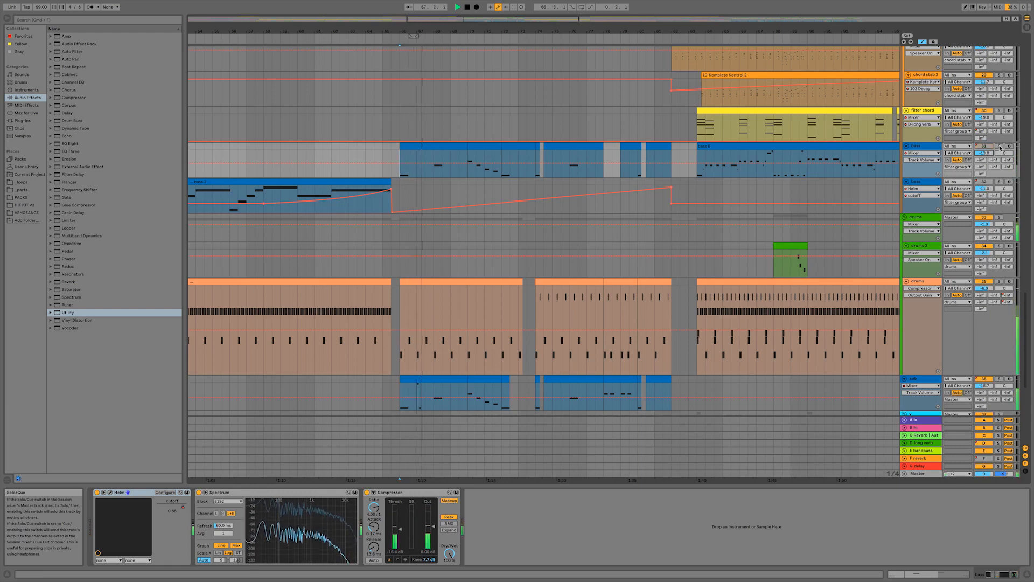
Step: Toggle the drop's bass track to compare the mix with and without it, and adjust its volume during playback
{"action": "left_click", "coordinate": [985, 146]}
{"action": "key", "text": "space"}
{"action": "key", "text": "space"}
{"action": "left_click_drag", "start_coordinate": [989, 155], "coordinate": [989, 153]}
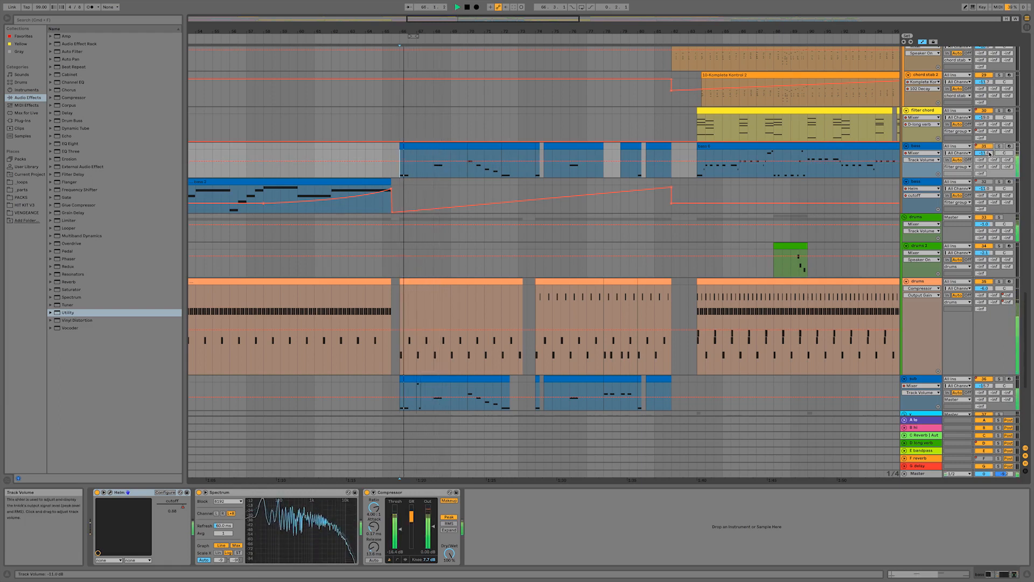
Step: Play the drop from bar 66 and expand the growly and formant tracks
{"action": "scroll", "coordinate": [822, 196], "scroll_direction": "up", "scroll_amount": 10}
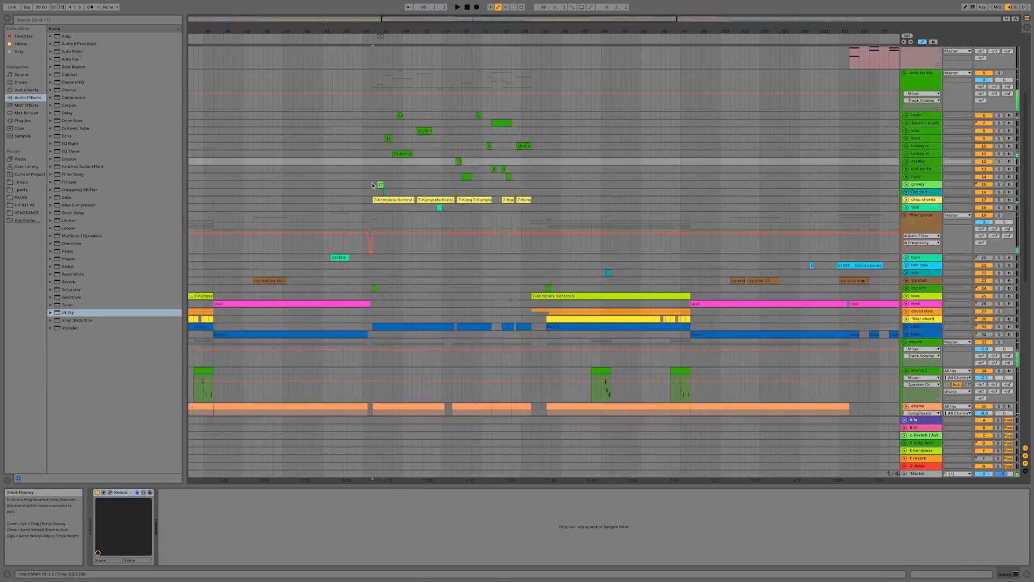
{"action": "left_click", "coordinate": [372, 185]}
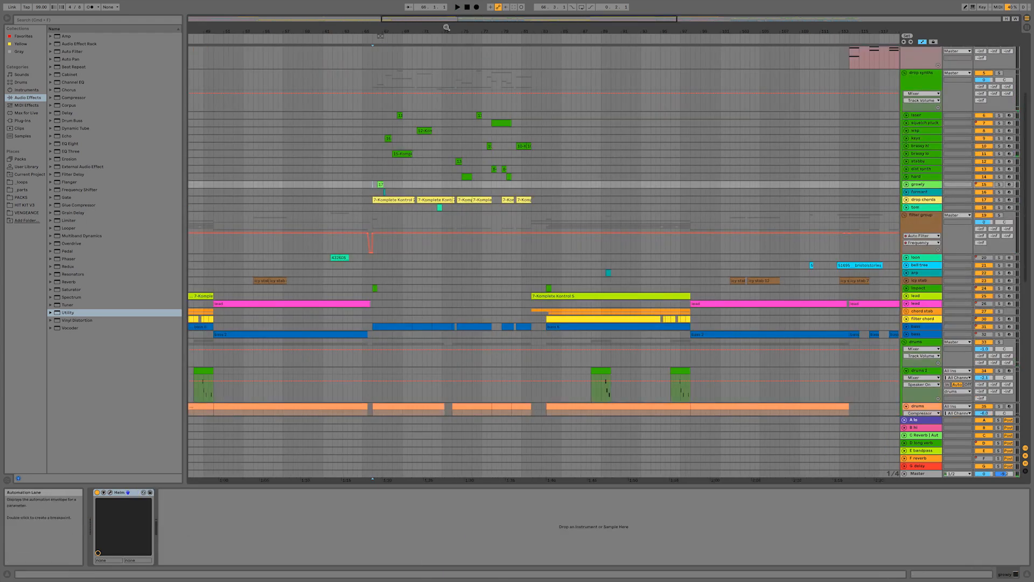
{"action": "left_click_drag", "start_coordinate": [456, 18], "coordinate": [572, 123]}
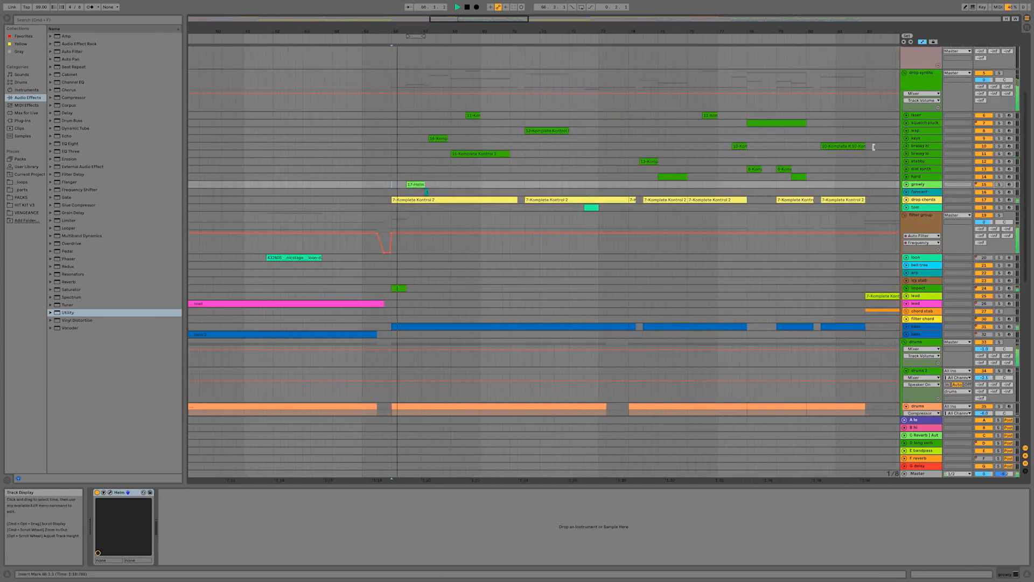
{"action": "left_click", "coordinate": [906, 185]}
{"action": "left_click", "coordinate": [907, 220]}
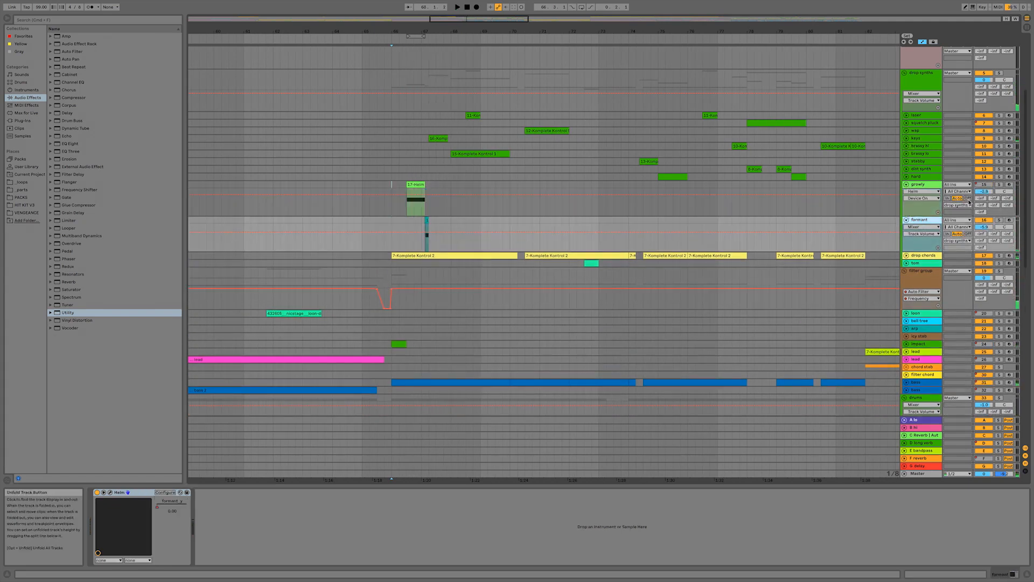
Step: Adjust the growly track's volume, checking it by replaying the drop from bar 66
{"action": "key", "text": "space"}
{"action": "key", "text": "space"}
{"action": "left_click_drag", "start_coordinate": [984, 192], "coordinate": [984, 190]}
{"action": "key", "text": "space"}
{"action": "key", "text": "space"}
{"action": "key", "text": "space"}
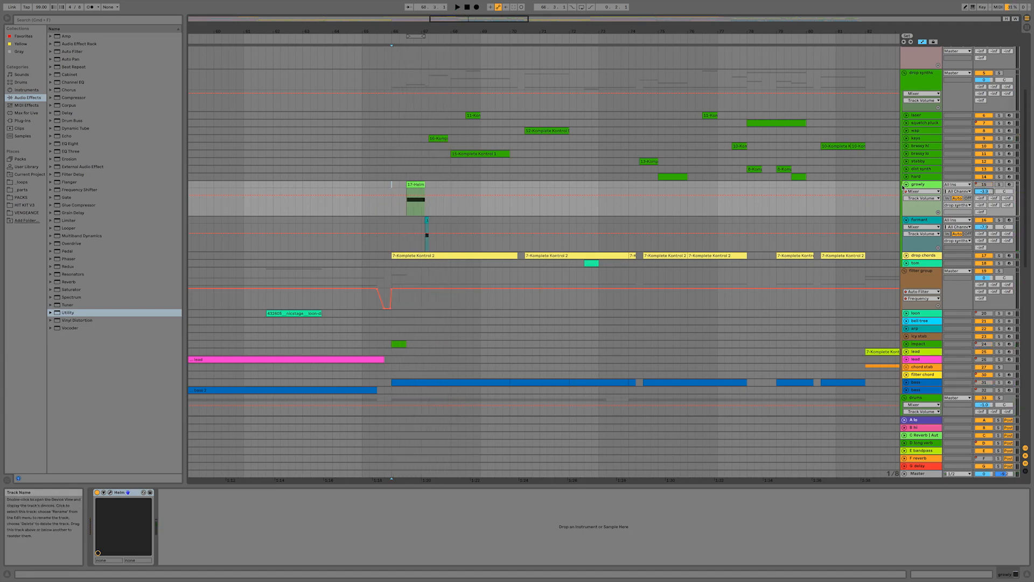
Step: Group the drop synth tracks from laser through formant and name the group hocket
{"action": "left_click", "coordinate": [928, 115]}
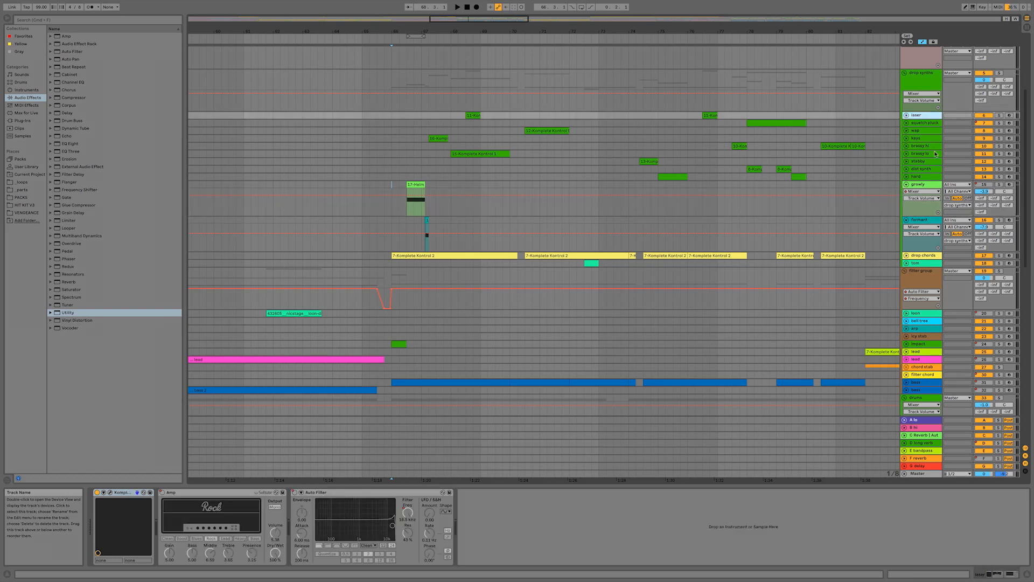
{"action": "left_click", "coordinate": [923, 222]}
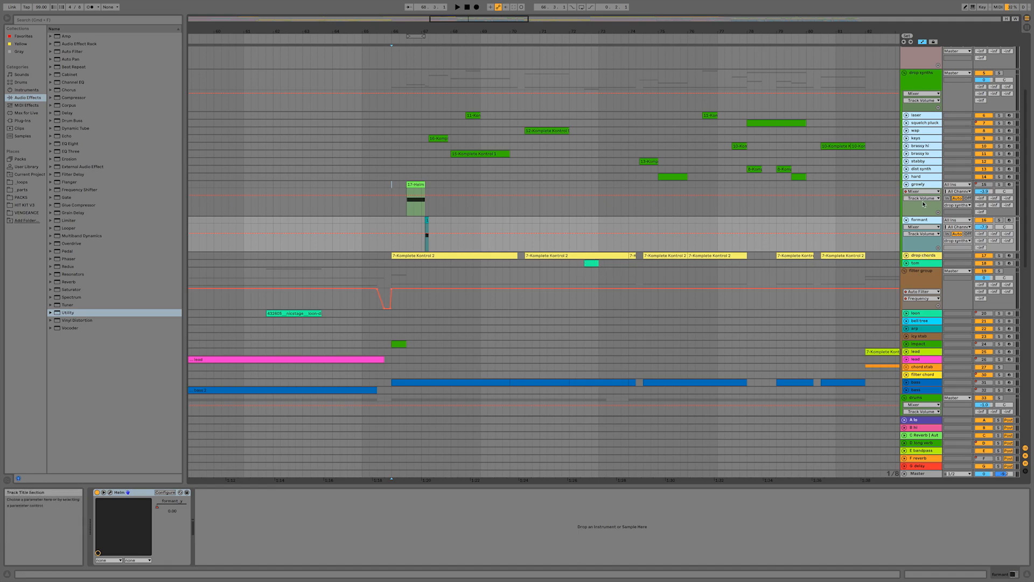
{"action": "key", "text": "super+g"}
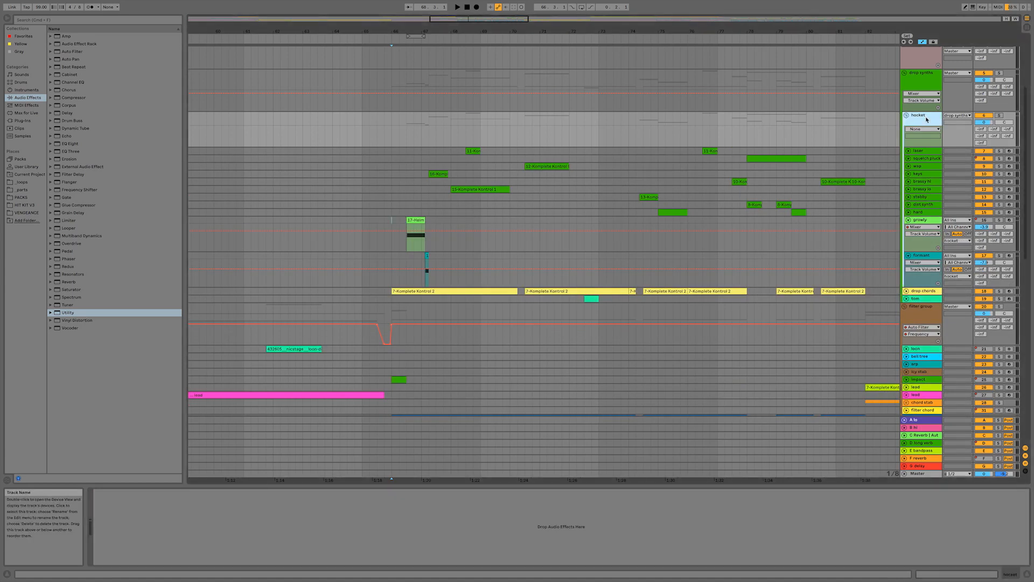
Step: Add a Compressor to the hocket group and adjust its threshold, attack and release while the drop plays
{"action": "left_click_drag", "start_coordinate": [58, 100], "coordinate": [472, 133]}
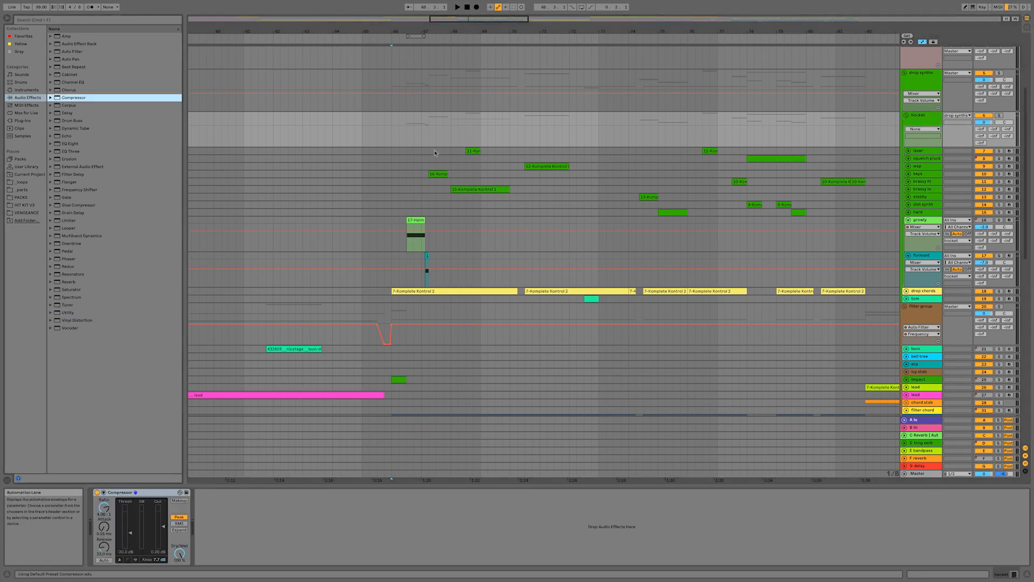
{"action": "left_click", "coordinate": [129, 529]}
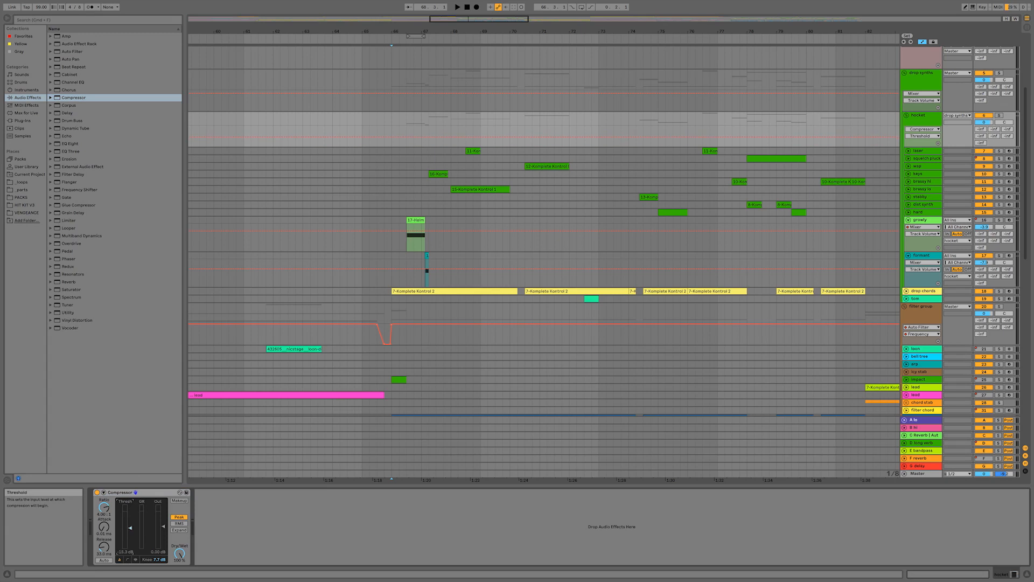
{"action": "left_click_drag", "start_coordinate": [130, 528], "coordinate": [130, 529]}
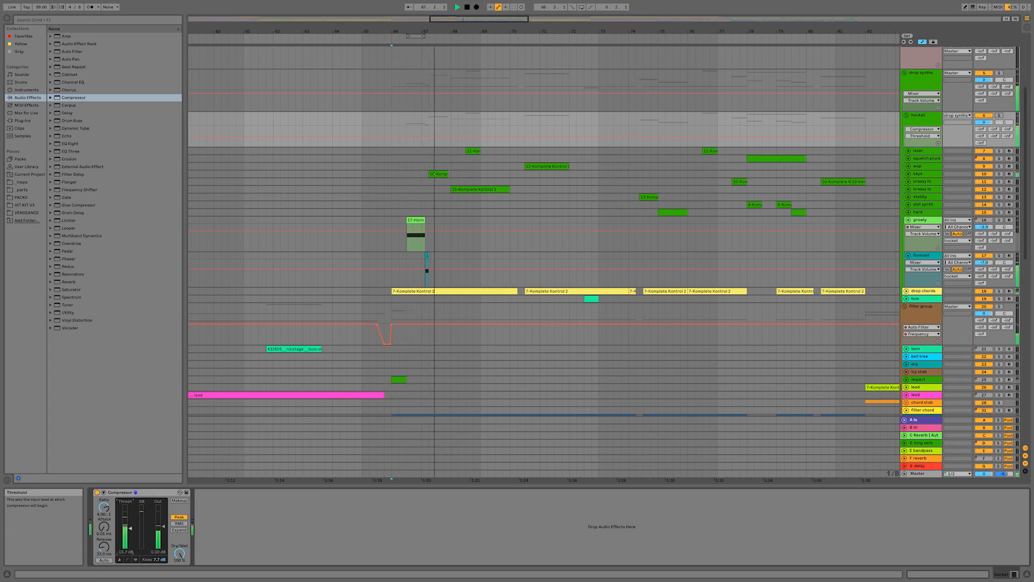
{"action": "left_click_drag", "start_coordinate": [104, 526], "coordinate": [104, 547]}
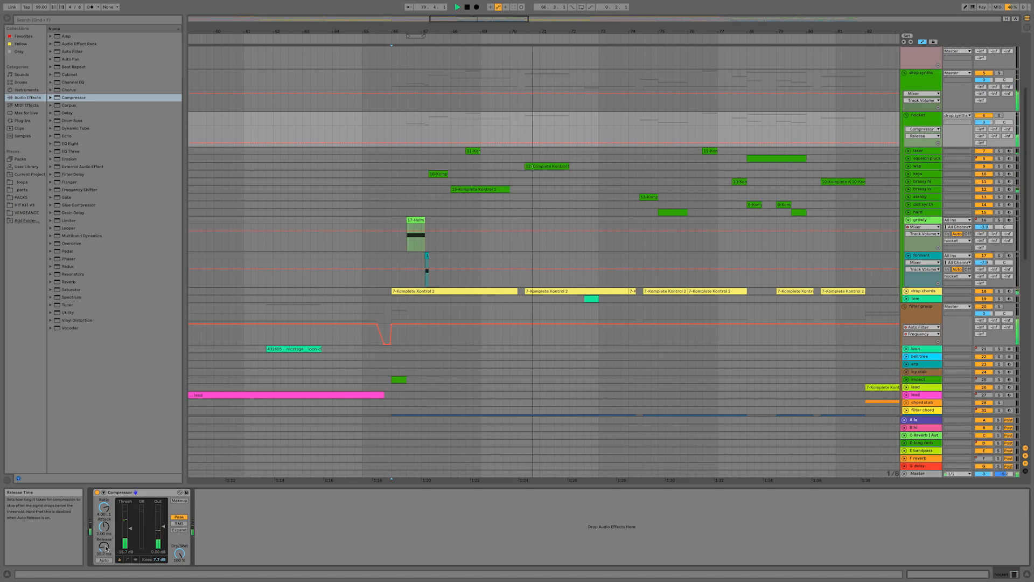
{"action": "left_click", "coordinate": [130, 528]}
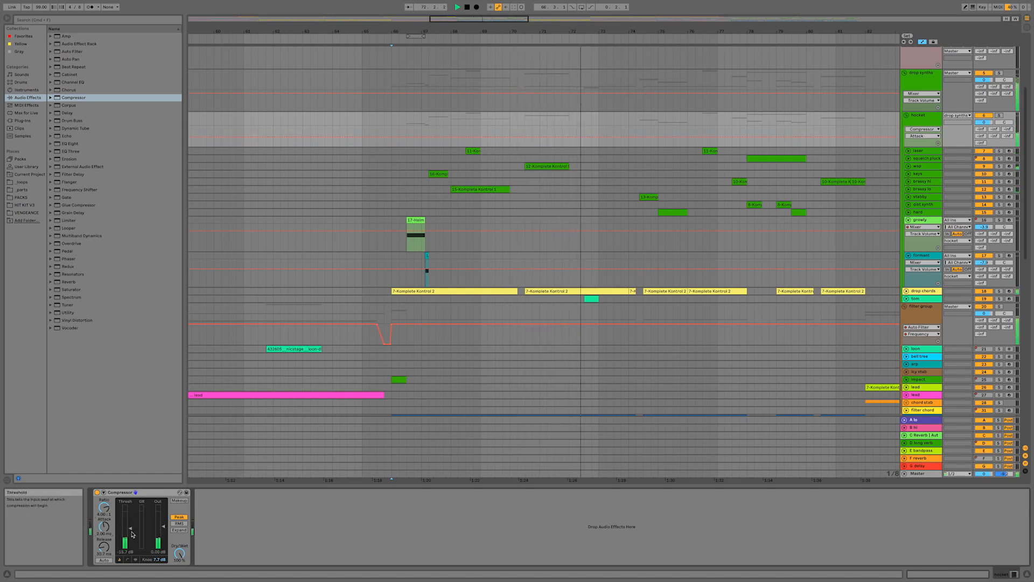
Step: Add the A Sidechain compressor preset to the drop synths group and set its sidechain input to drums
{"action": "key", "text": "minus"}
{"action": "left_click", "coordinate": [927, 79]}
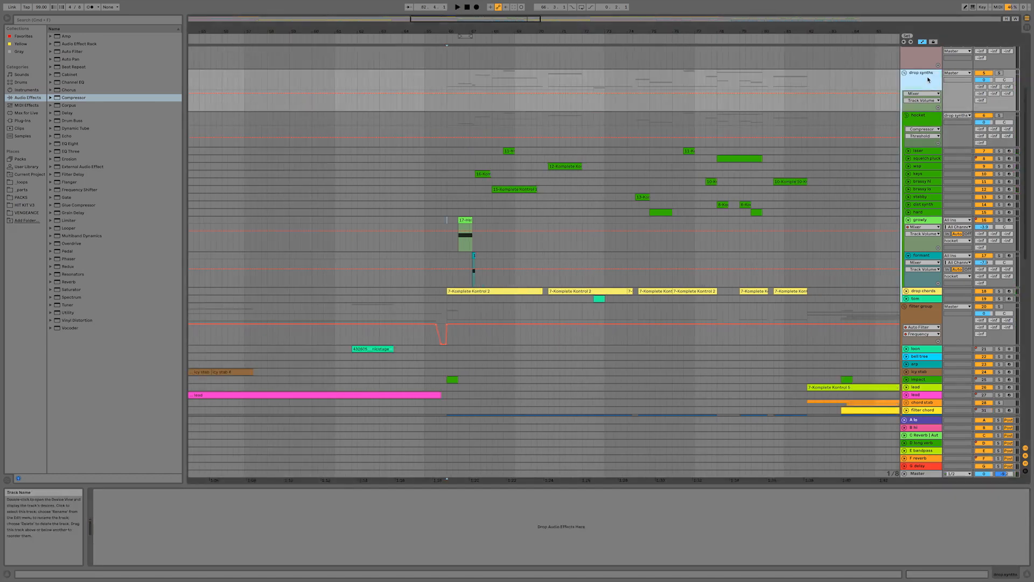
{"action": "left_click", "coordinate": [51, 97]}
{"action": "key", "text": "Down"}
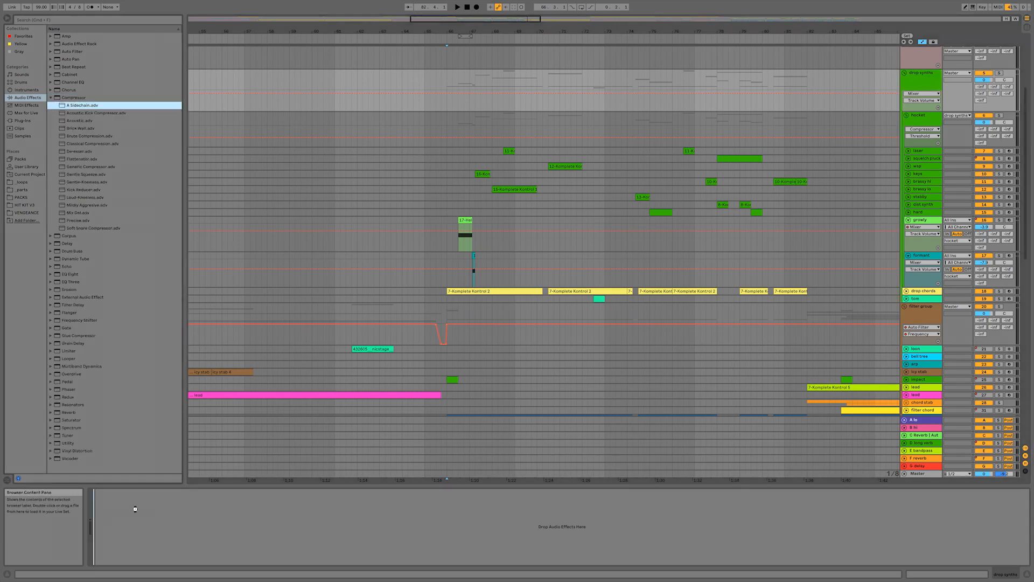
{"action": "left_click_drag", "start_coordinate": [135, 508], "coordinate": [158, 508]}
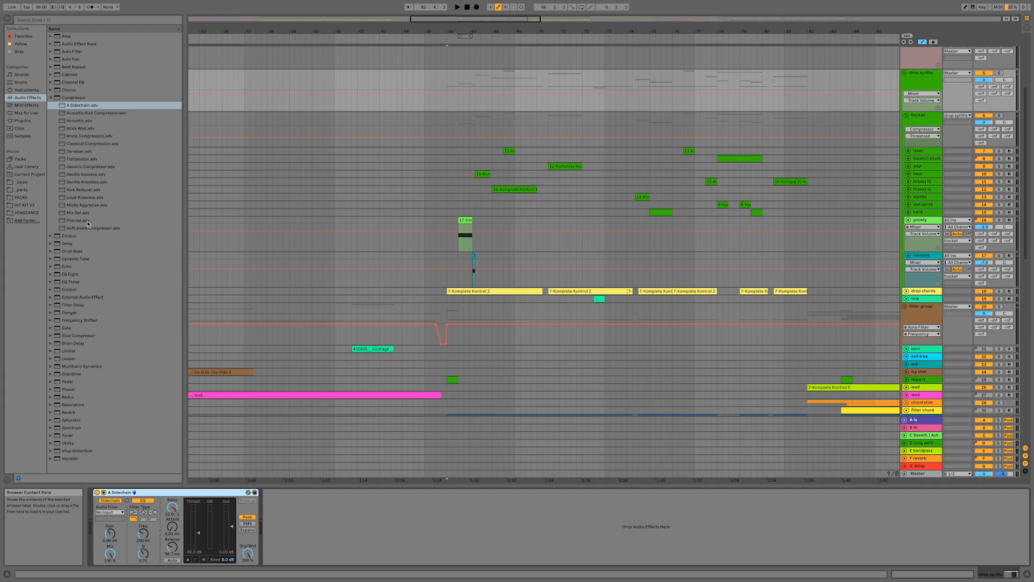
{"action": "left_click", "coordinate": [115, 512]}
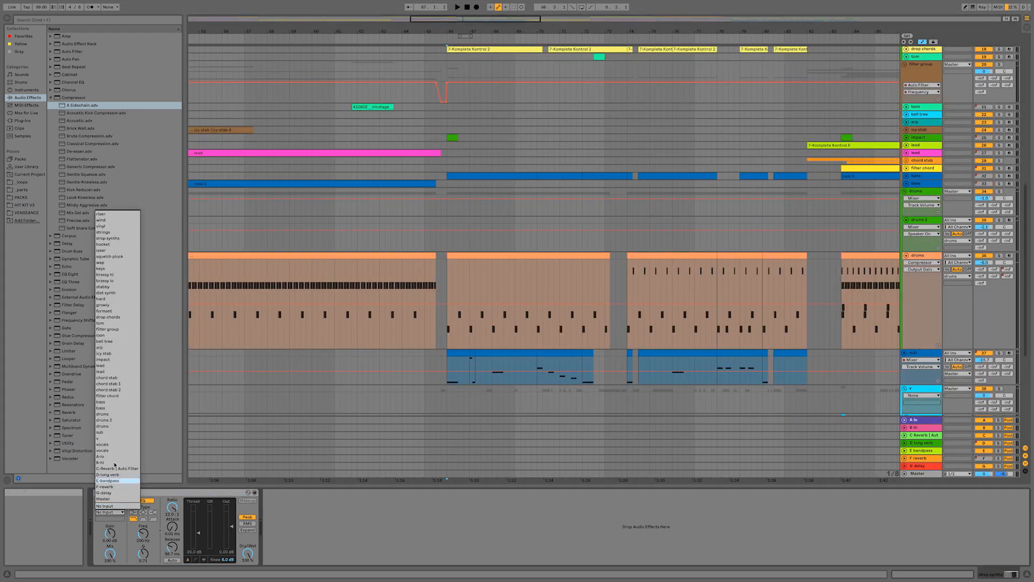
{"action": "left_click", "coordinate": [109, 414]}
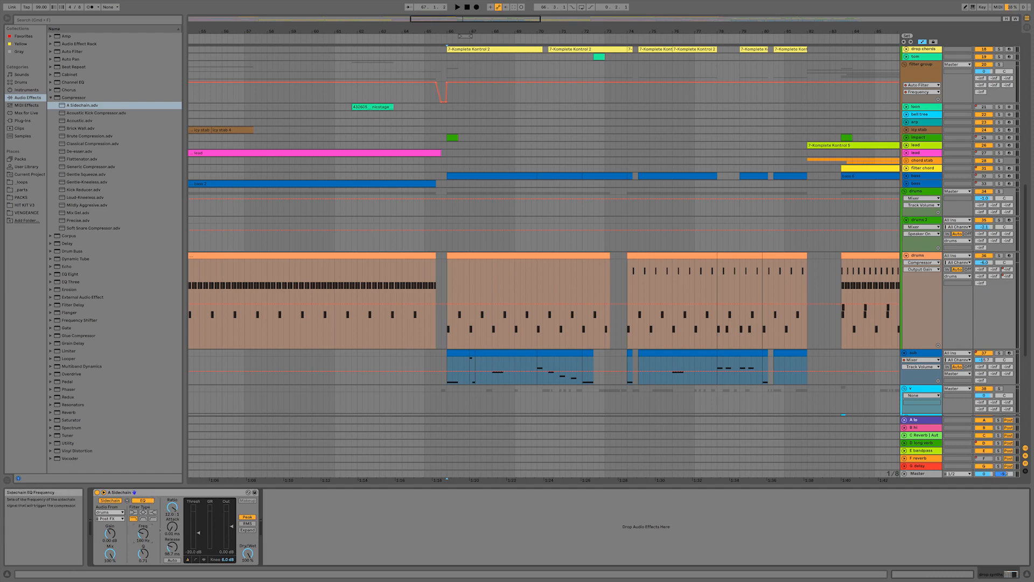
Step: Adjust the threshold and release of the drop synths sidechain compressor, checking the ducking by replaying the drop
{"action": "key", "text": "space"}
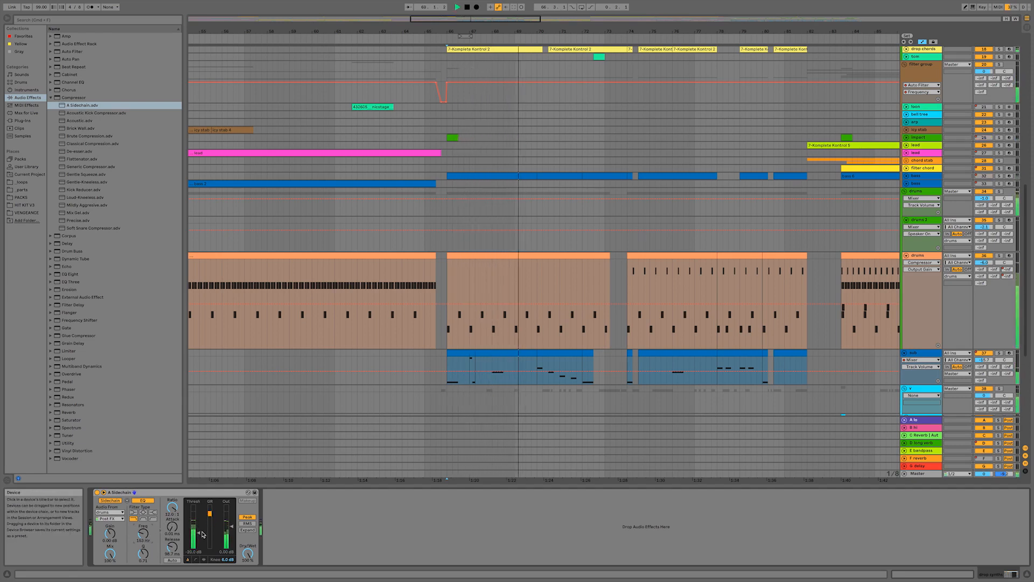
{"action": "key", "text": "space"}
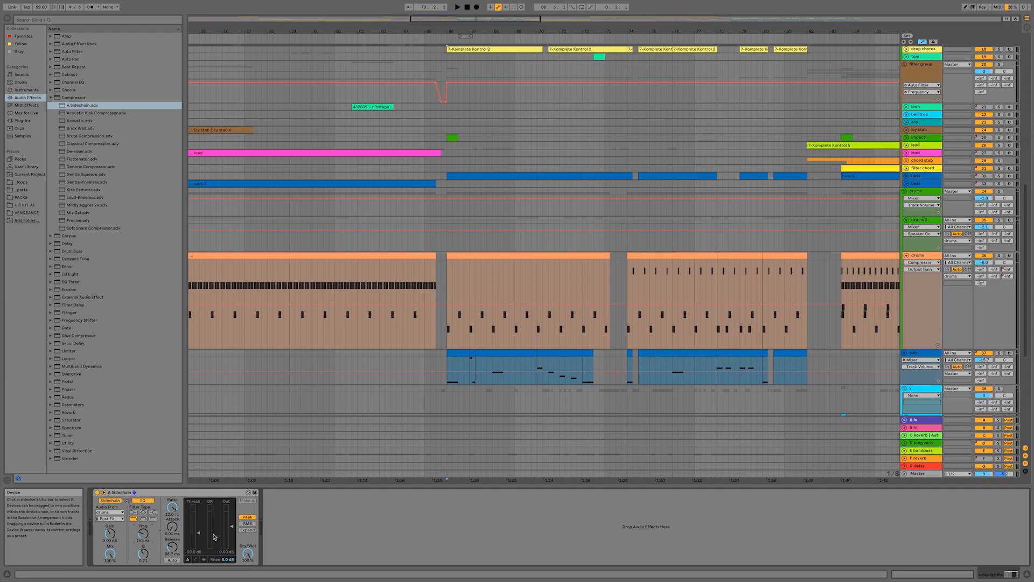
{"action": "key", "text": "space"}
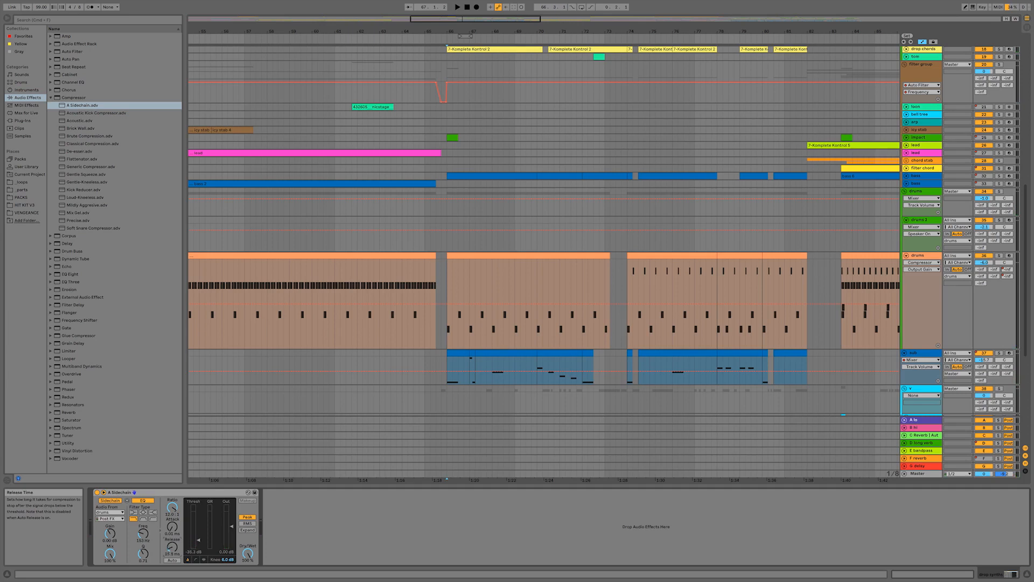
{"action": "key", "text": "space"}
{"action": "key", "text": "space"}
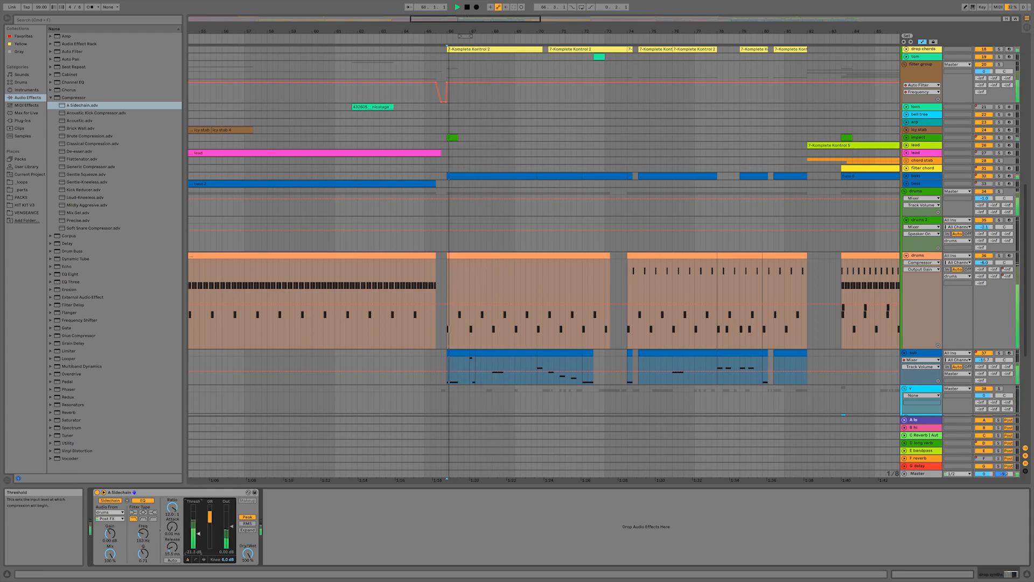
{"action": "left_click_drag", "start_coordinate": [199, 533], "coordinate": [198, 529]}
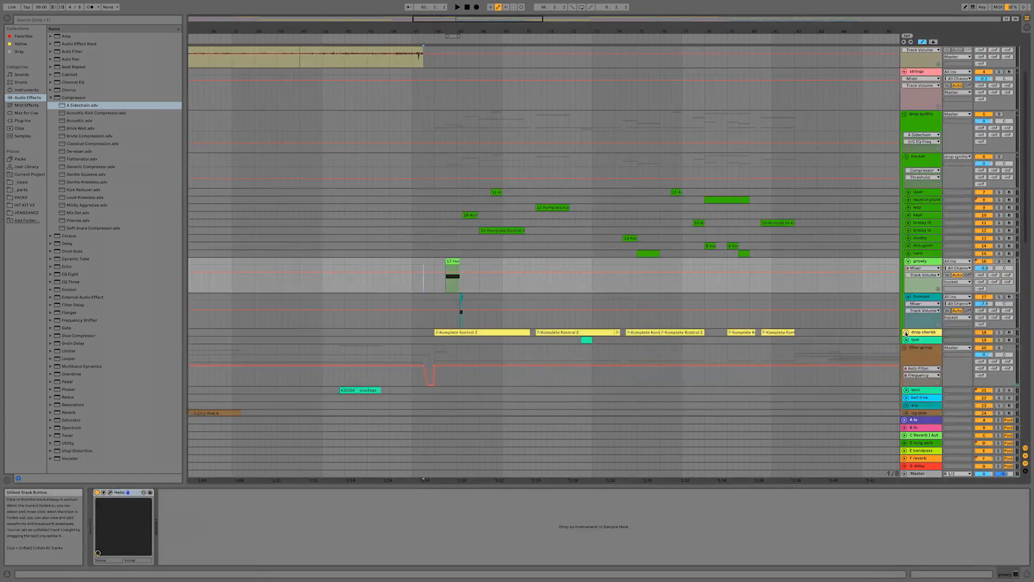
Step: Expand the drop chords track and play the drop from its first clip
{"action": "left_click", "coordinate": [906, 333]}
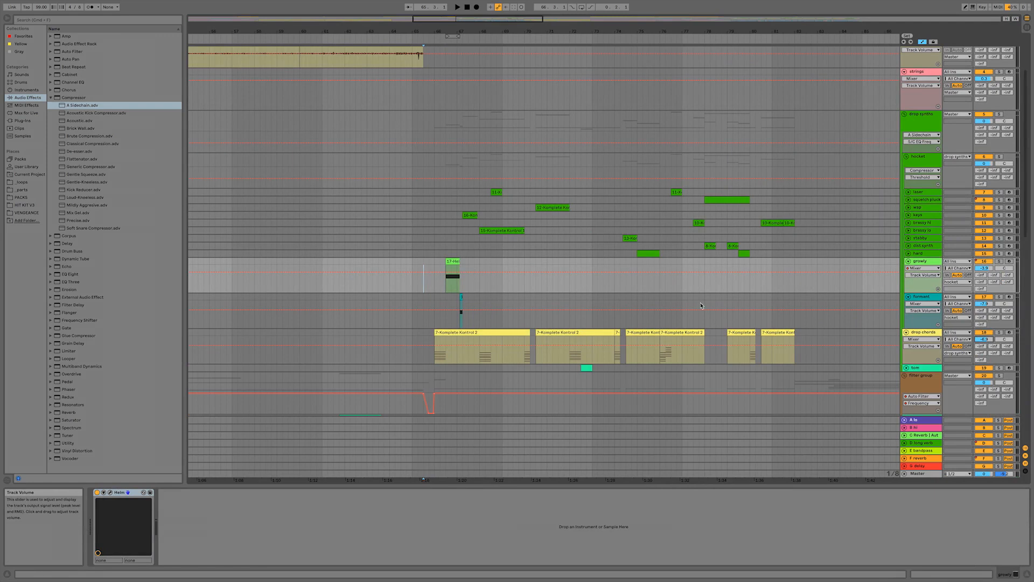
{"action": "left_click", "coordinate": [456, 332]}
{"action": "key", "text": "space"}
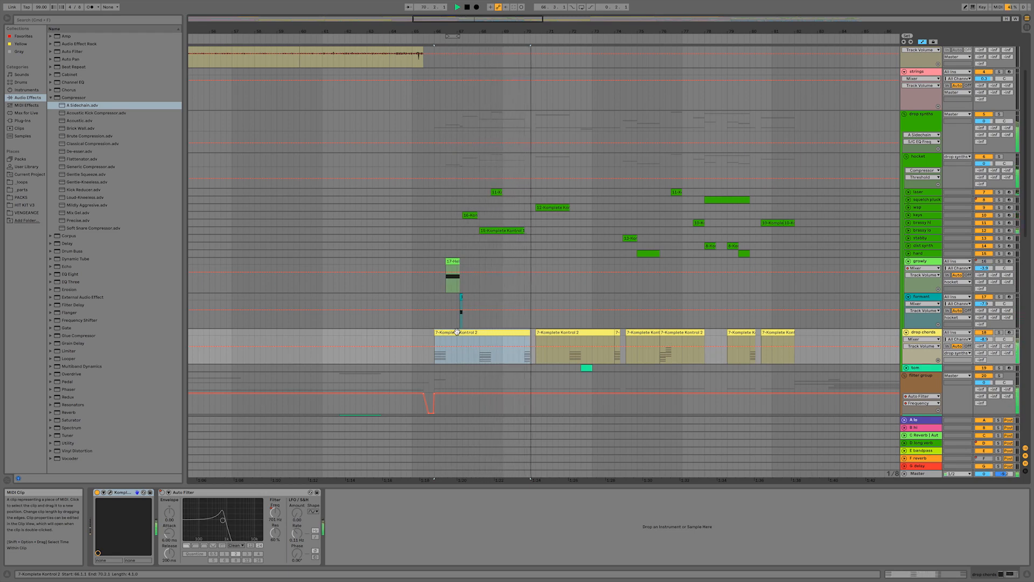
{"action": "key", "text": "space"}
Step: Expand the hocket track with the bass Amp and adjust its volume while playing its clip
{"action": "left_click", "coordinate": [561, 207]}
{"action": "left_click", "coordinate": [907, 208]}
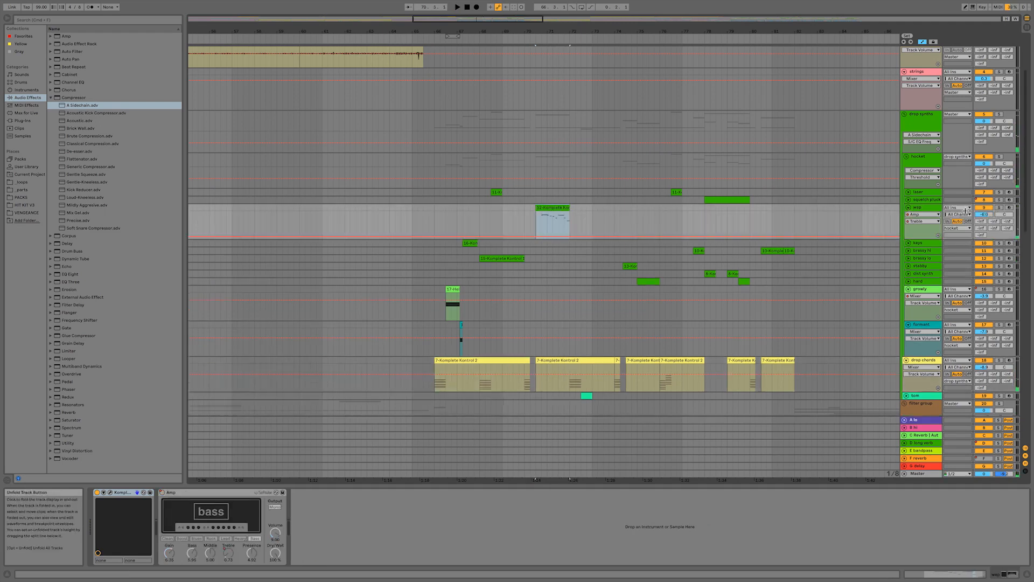
{"action": "key", "text": "Up"}
{"action": "key", "text": "space"}
{"action": "key", "text": "space"}
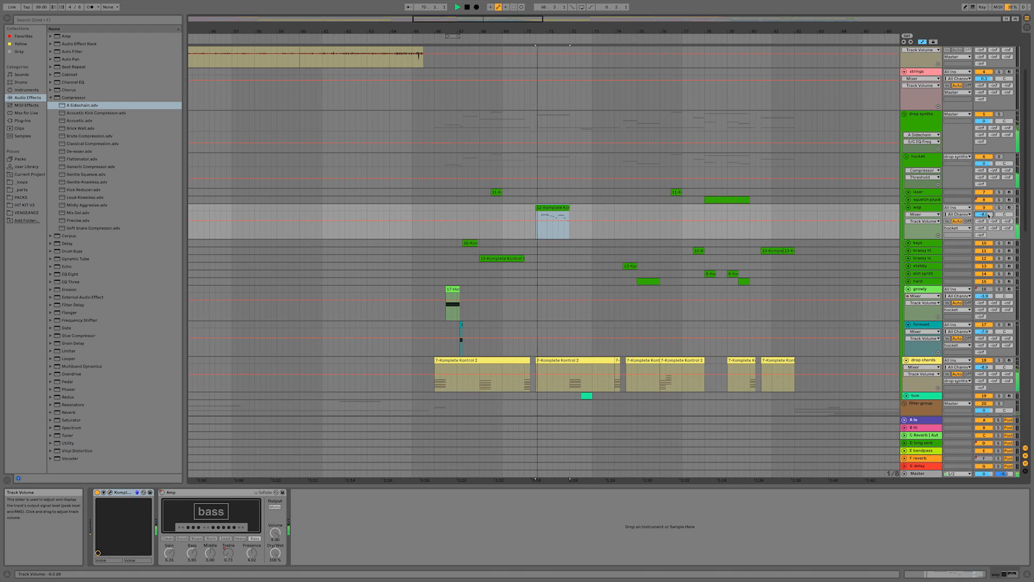
{"action": "left_click_drag", "start_coordinate": [988, 215], "coordinate": [988, 214]}
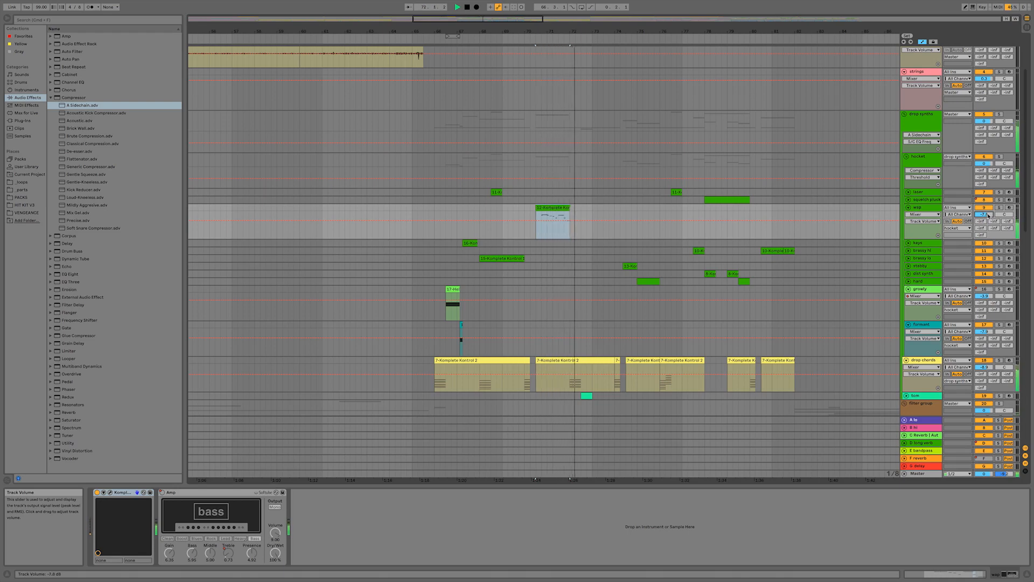
{"action": "key", "text": "space"}
{"action": "key", "text": "space"}
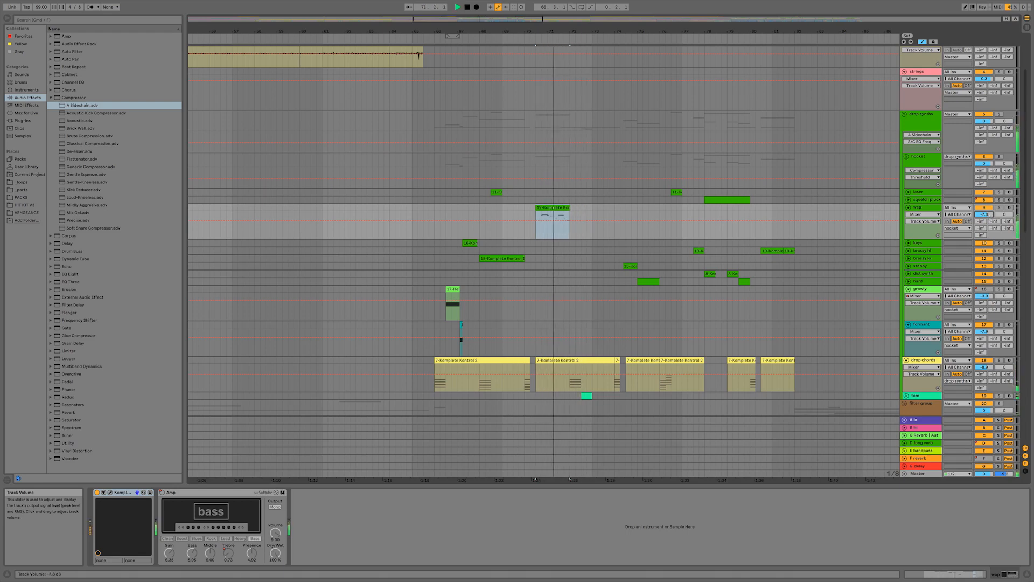
Step: Audition the hard track's two clips, toggling its solo, and select its volume for adjustment
{"action": "left_click", "coordinate": [743, 281]}
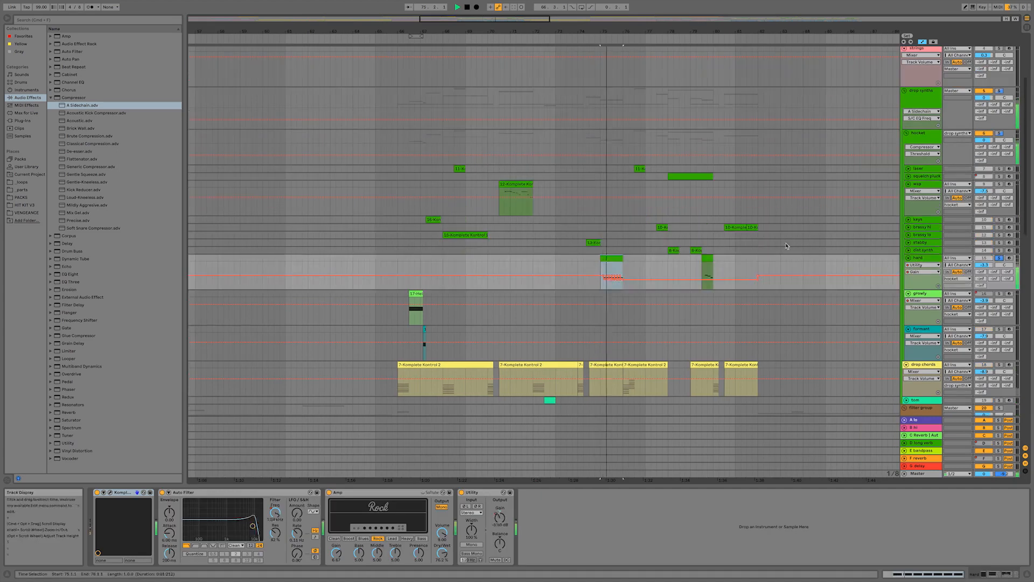
{"action": "left_click", "coordinate": [707, 259]}
{"action": "key", "text": "space"}
{"action": "key", "text": "space"}
{"action": "key", "text": "space"}
{"action": "key", "text": "s"}
{"action": "left_click", "coordinate": [984, 265]}
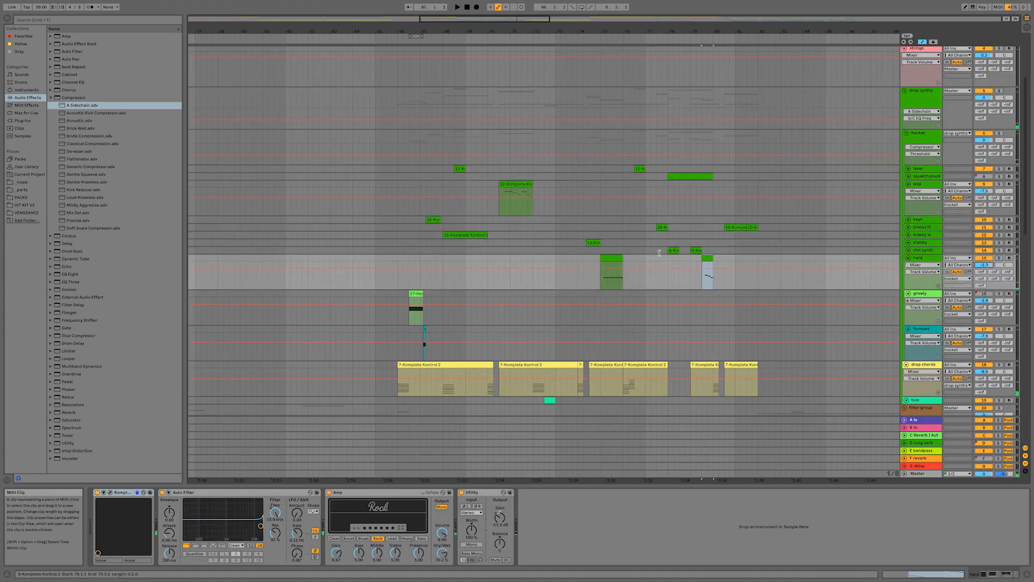
Step: Adjust the hard track's volume while replaying its first clip, and adjust the drop chords volume against it
{"action": "left_click", "coordinate": [614, 258]}
{"action": "key", "text": "space"}
{"action": "left_click_drag", "start_coordinate": [990, 267], "coordinate": [989, 266]}
{"action": "key", "text": "space"}
{"action": "key", "text": "space"}
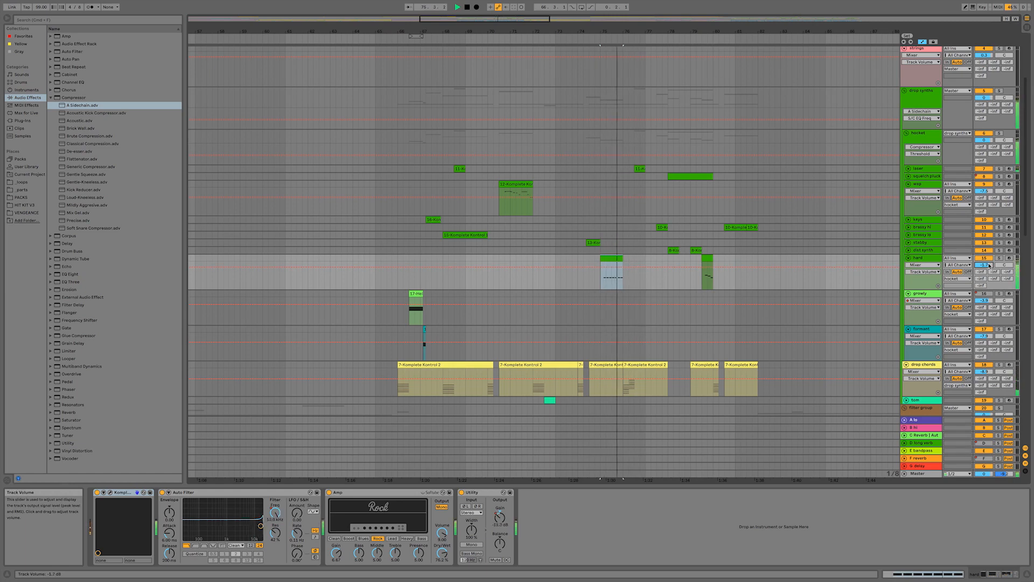
{"action": "left_click_drag", "start_coordinate": [986, 371], "coordinate": [985, 374]}
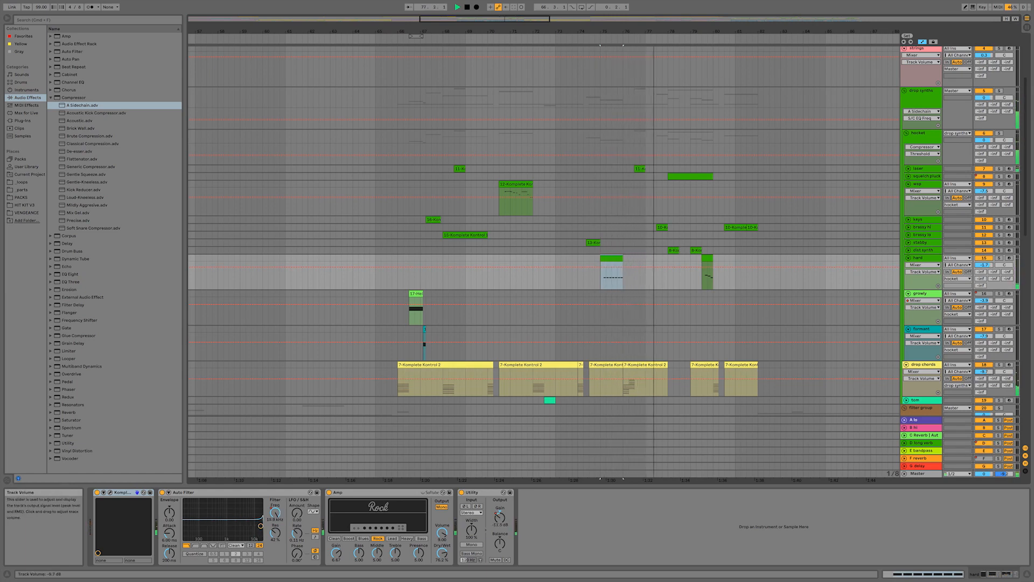
{"action": "key", "text": "space"}
Step: Audition the brassy hi clip at bar 77 soloed, and expand the brassy hi and E bandpass tracks
{"action": "left_click", "coordinate": [658, 226]}
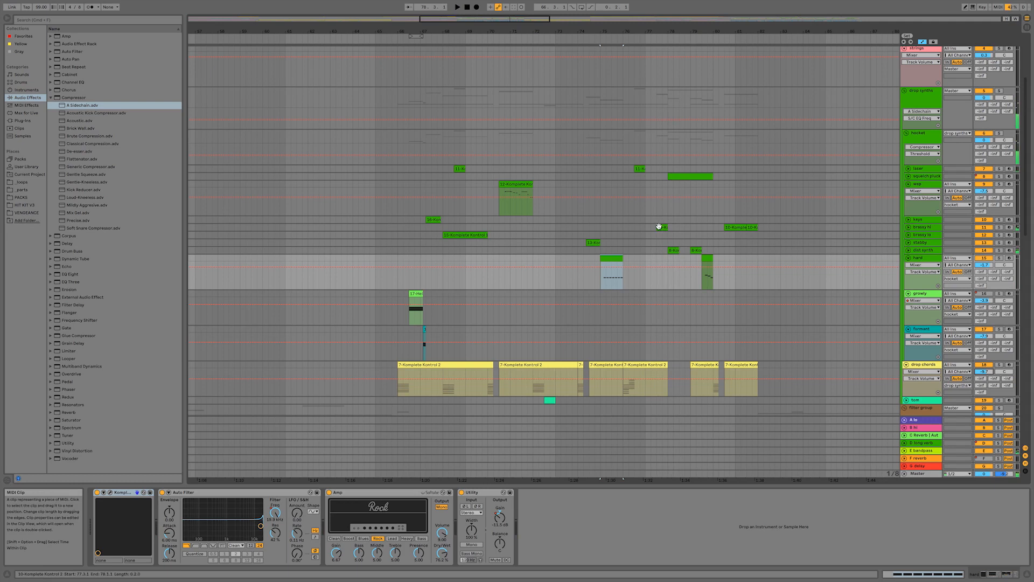
{"action": "left_click", "coordinate": [992, 229]}
{"action": "key", "text": "space"}
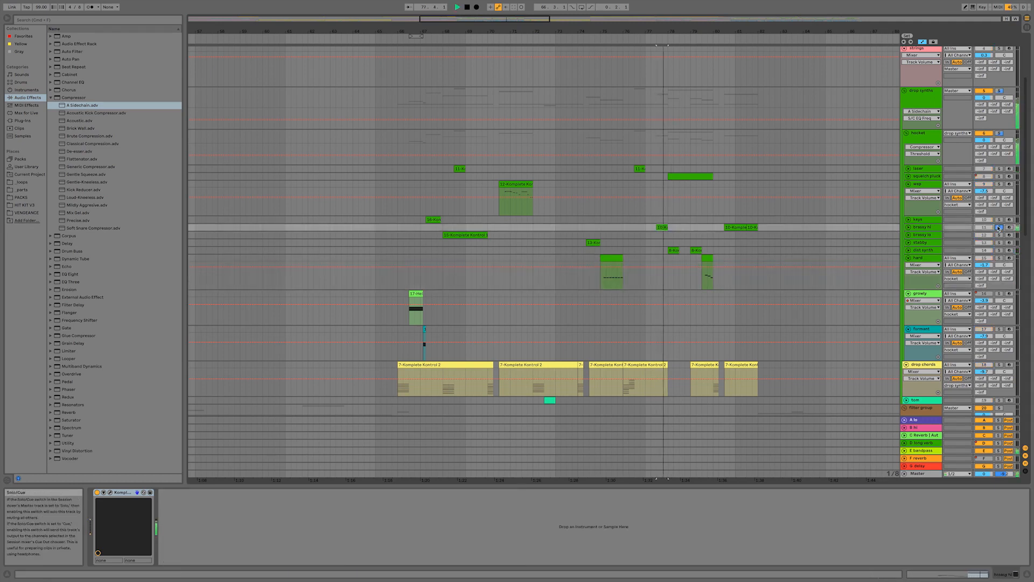
{"action": "left_click", "coordinate": [908, 227]}
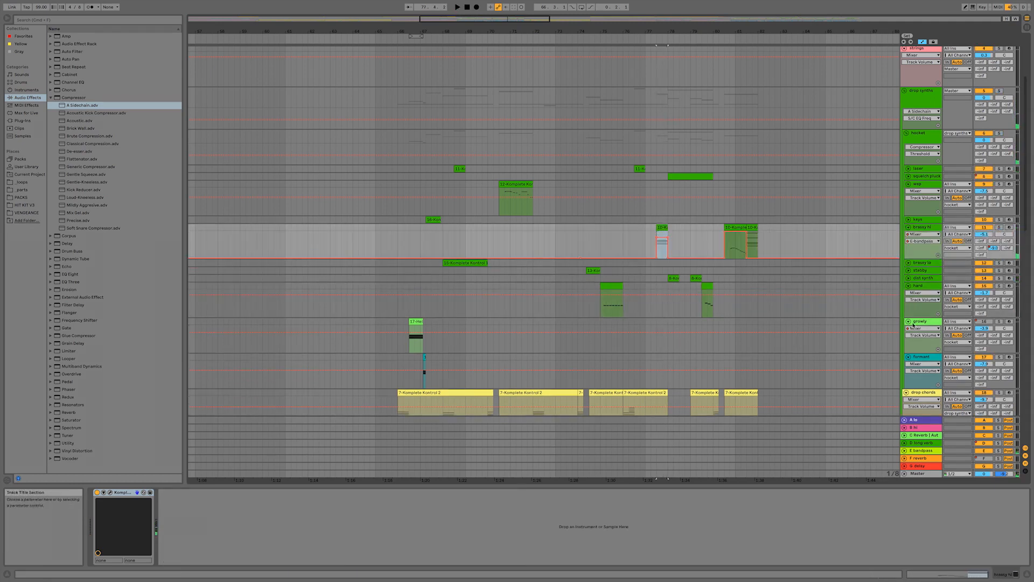
{"action": "left_click", "coordinate": [904, 451]}
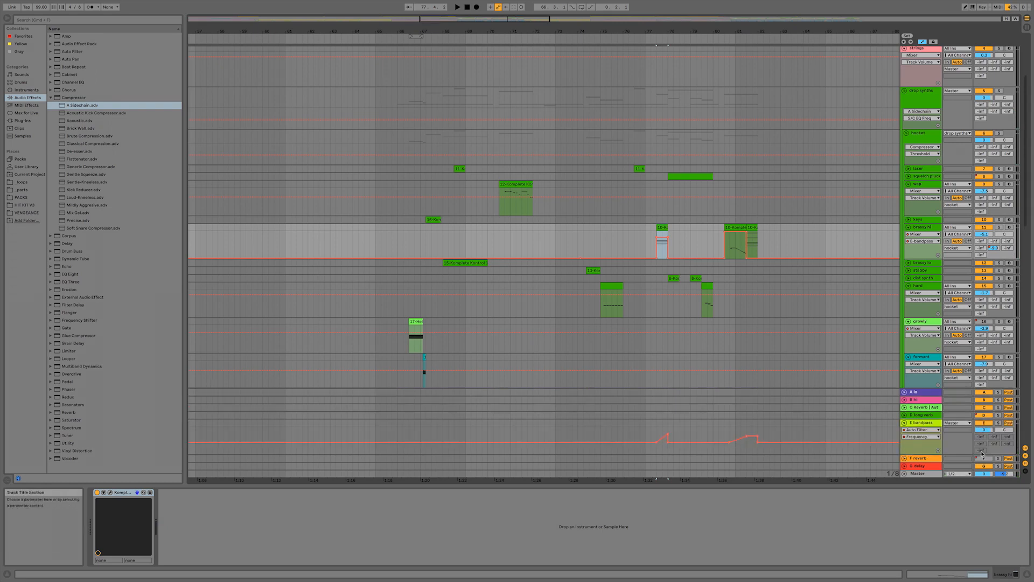
Step: Adjust the brassy hi track's volume during playback and check it on the track's last clip
{"action": "key", "text": "space"}
{"action": "left_click", "coordinate": [984, 235]}
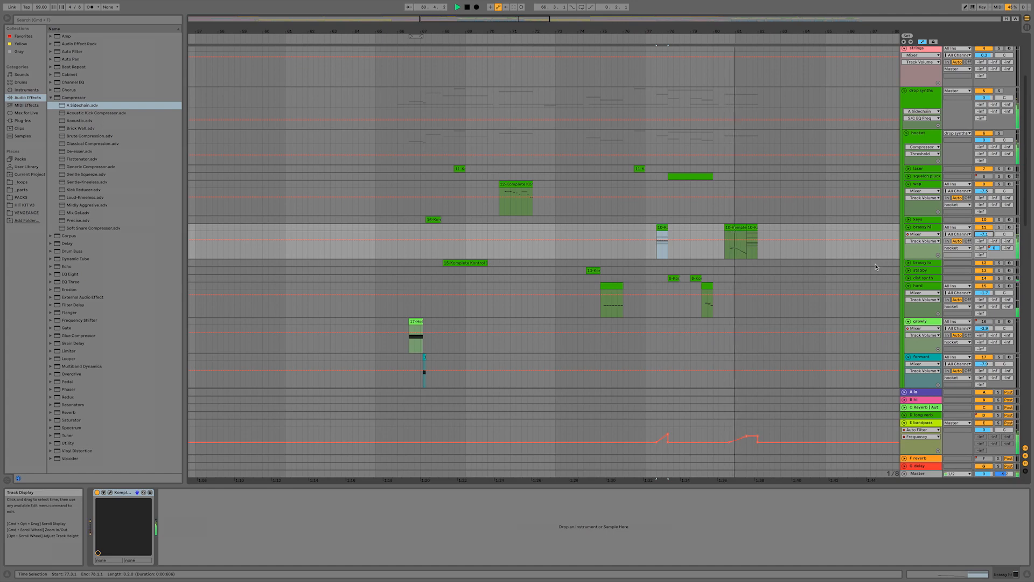
{"action": "left_click", "coordinate": [751, 227]}
{"action": "key", "text": "space"}
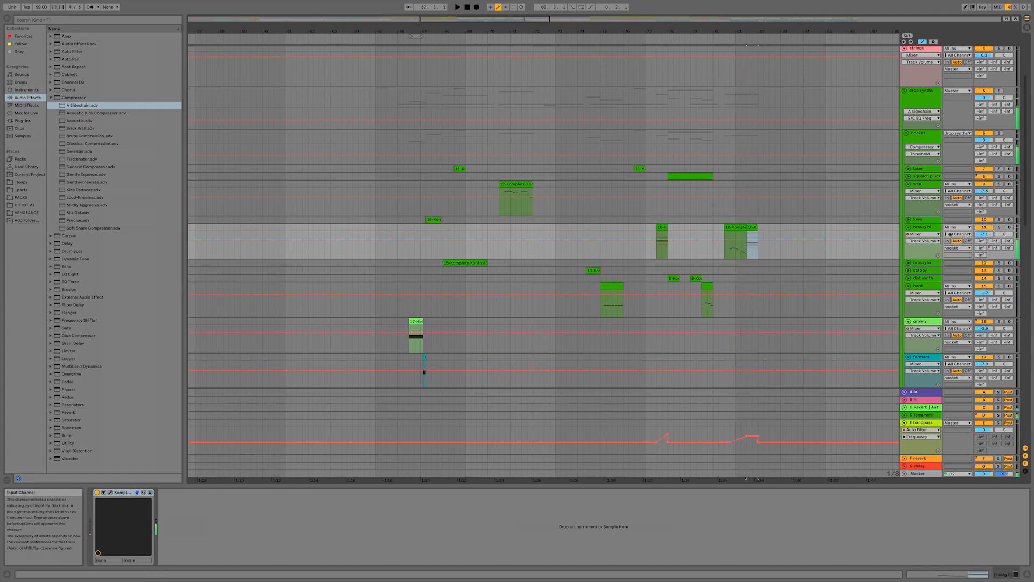
Step: Audition the brassy hi track's clips in the first drop and inspect its E bandpass send automation
{"action": "left_click", "coordinate": [663, 227]}
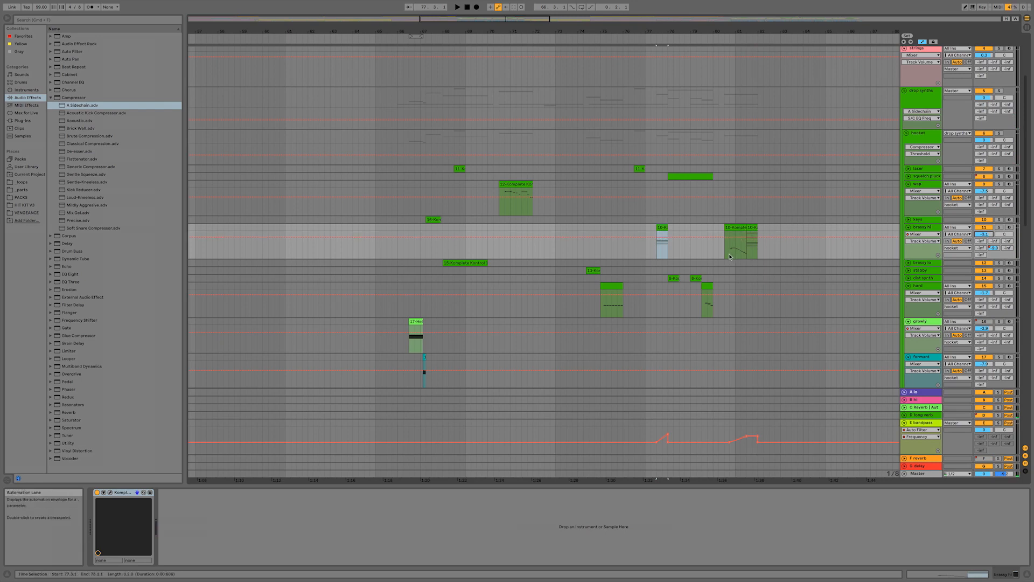
{"action": "key", "text": "space"}
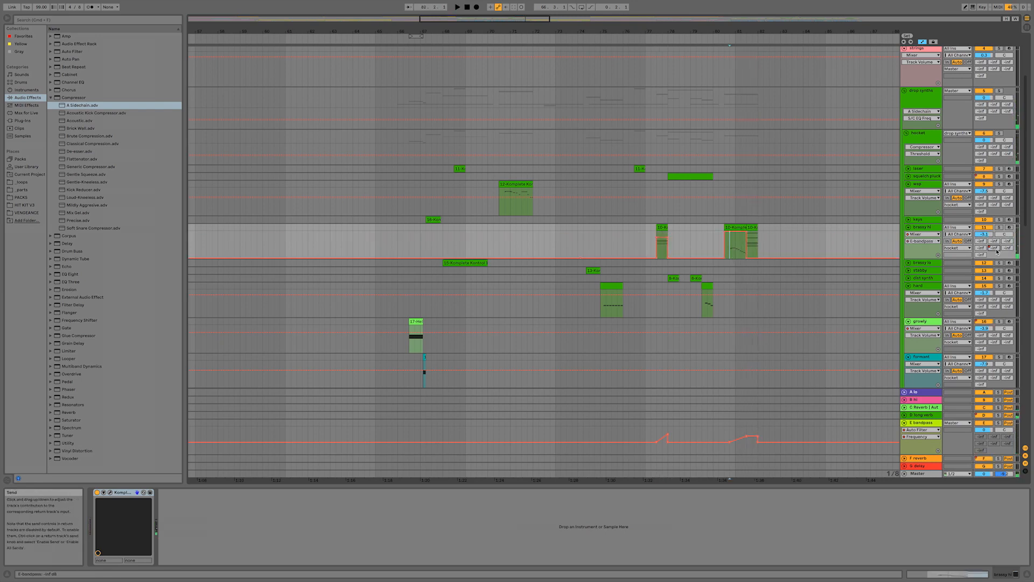
{"action": "key", "text": "space"}
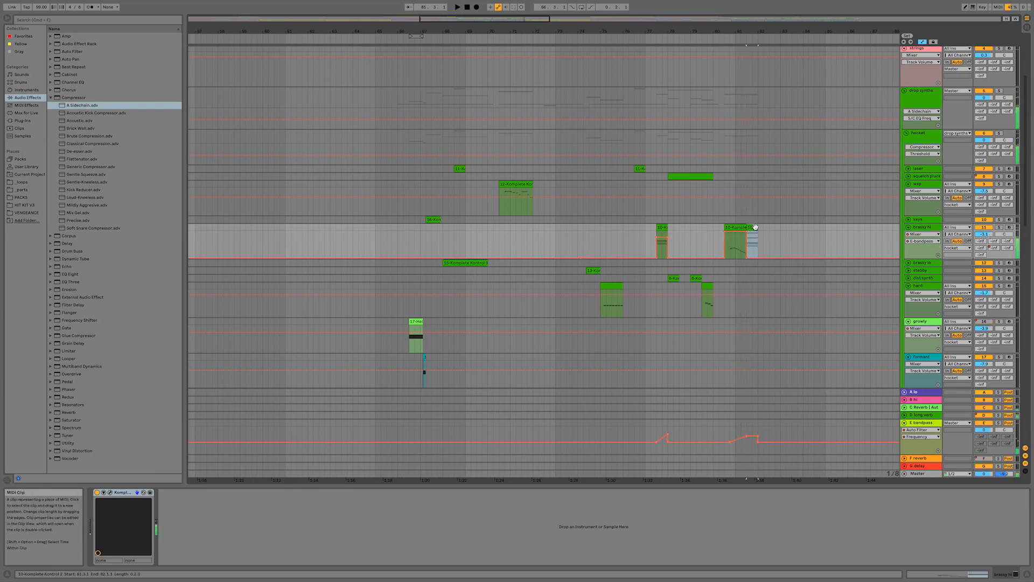
{"action": "left_click", "coordinate": [662, 227]}
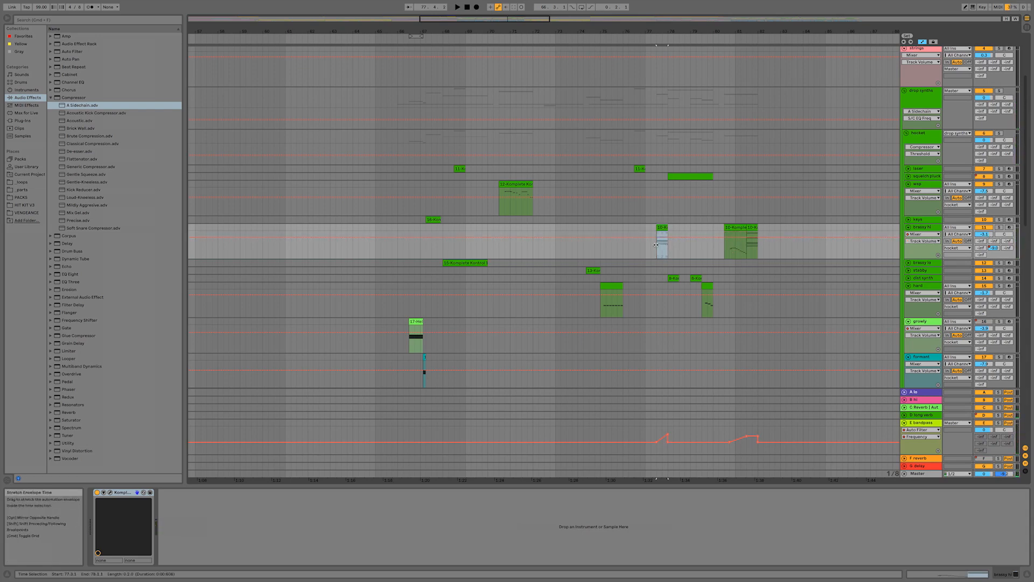
Step: Add a Utility to the brassy hi track and draw a gain reduction over its bar 77 clip during playback
{"action": "key", "text": "b"}
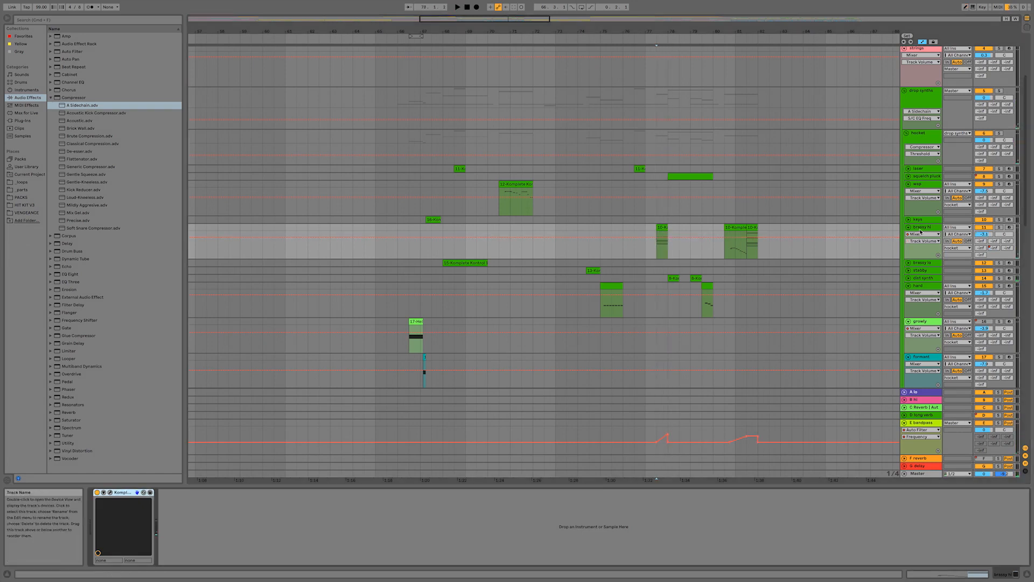
{"action": "mouse_move", "coordinate": [68, 444]}
{"action": "left_mouse_down"}
{"action": "mouse_move", "coordinate": [195, 521]}
{"action": "mouse_move", "coordinate": [176, 513]}
{"action": "left_mouse_up"}
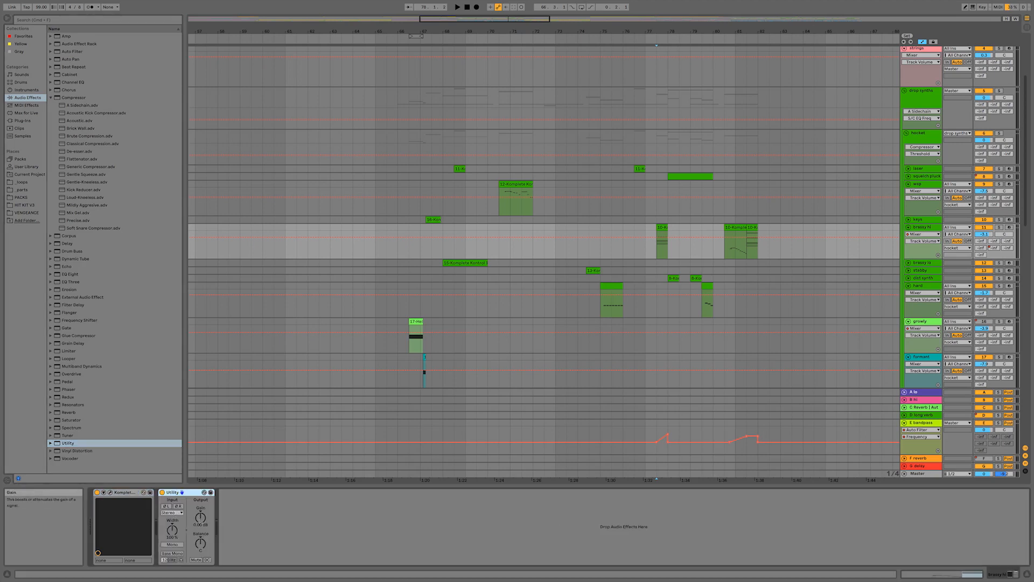
{"action": "key", "text": "space"}
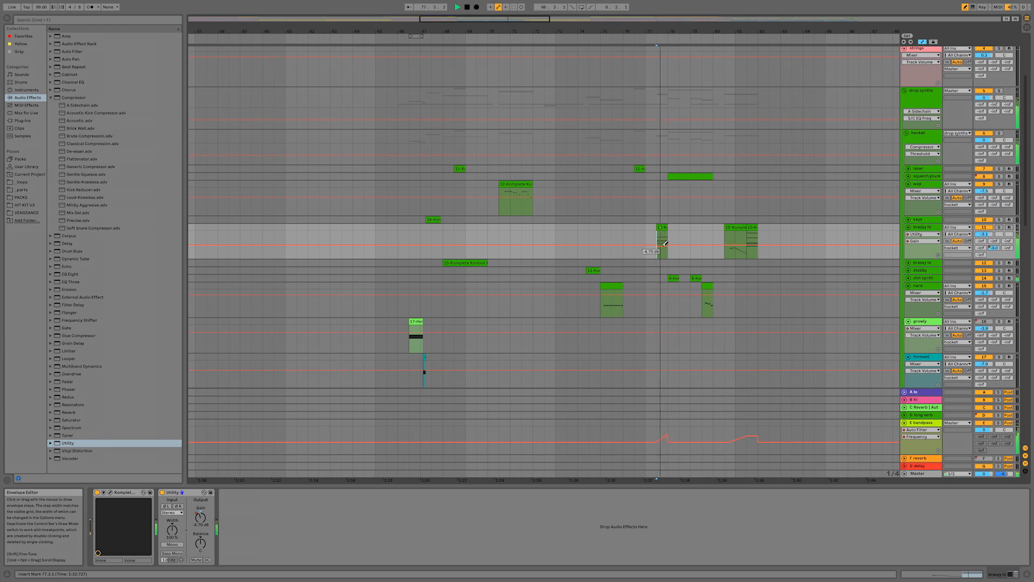
{"action": "key", "text": "space"}
{"action": "key", "text": "space"}
{"action": "key", "text": "b"}
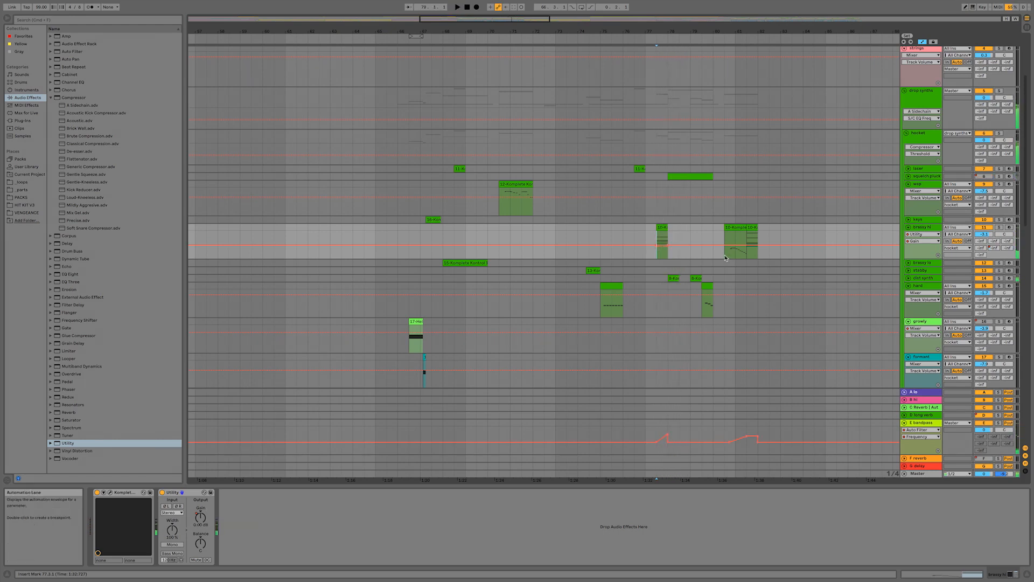
Step: Replay the drop from bar 66 and from just before the laser track's first clip to check the levels
{"action": "left_click", "coordinate": [397, 270]}
{"action": "key", "text": "space"}
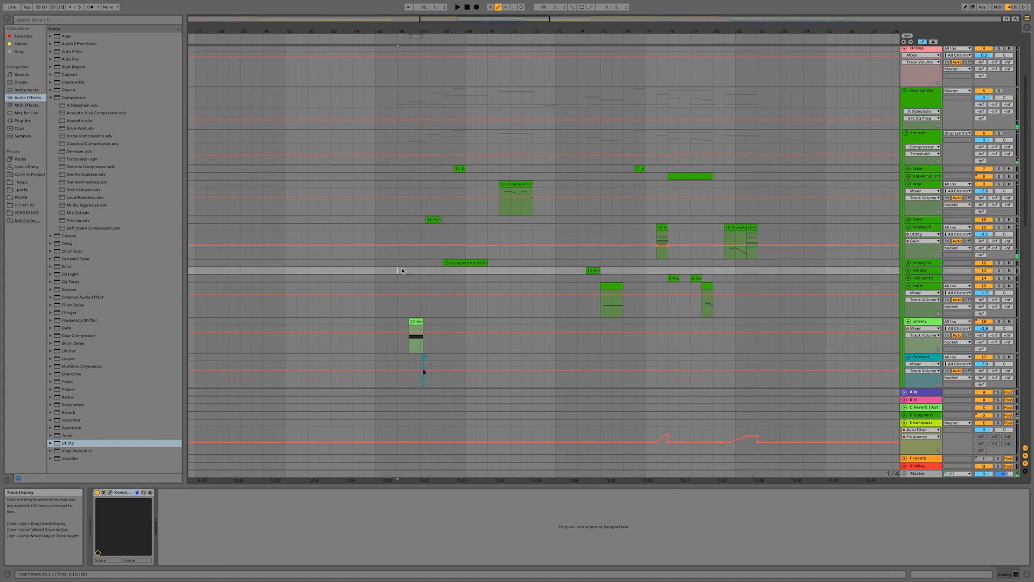
{"action": "scroll", "coordinate": [836, 162], "scroll_direction": "down", "scroll_amount": 5}
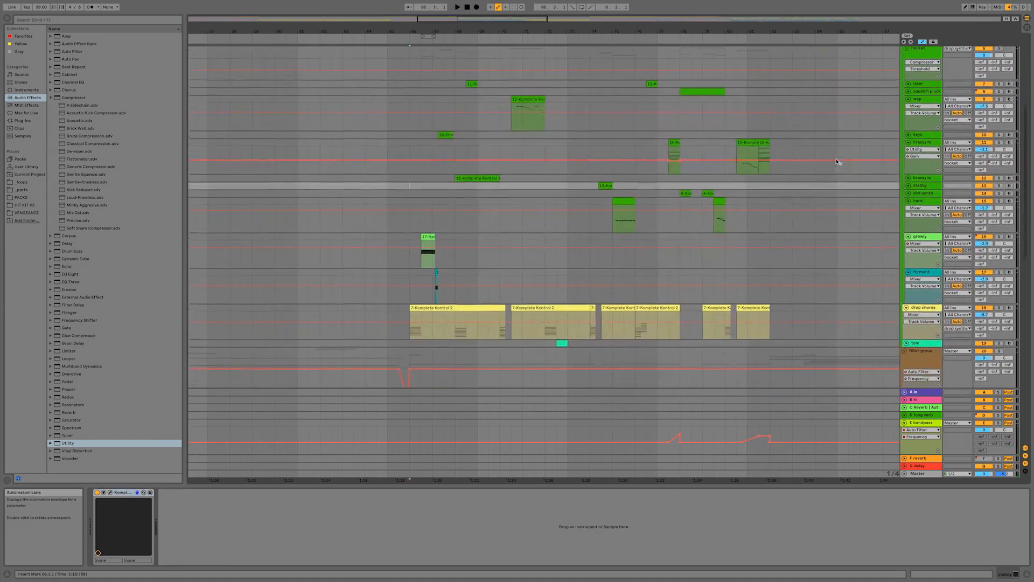
{"action": "key", "text": "space"}
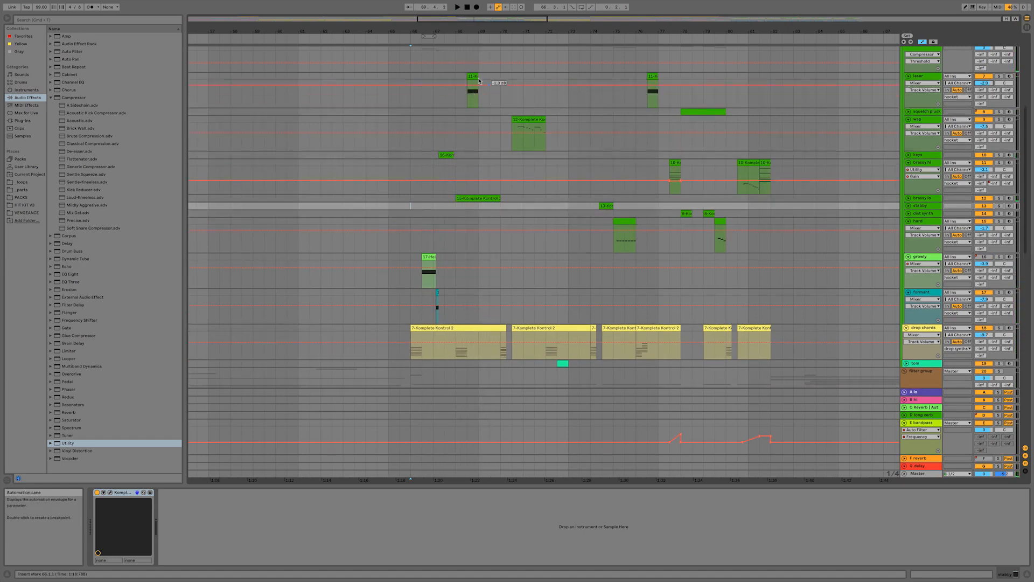
{"action": "left_click", "coordinate": [456, 90]}
{"action": "key", "text": "space"}
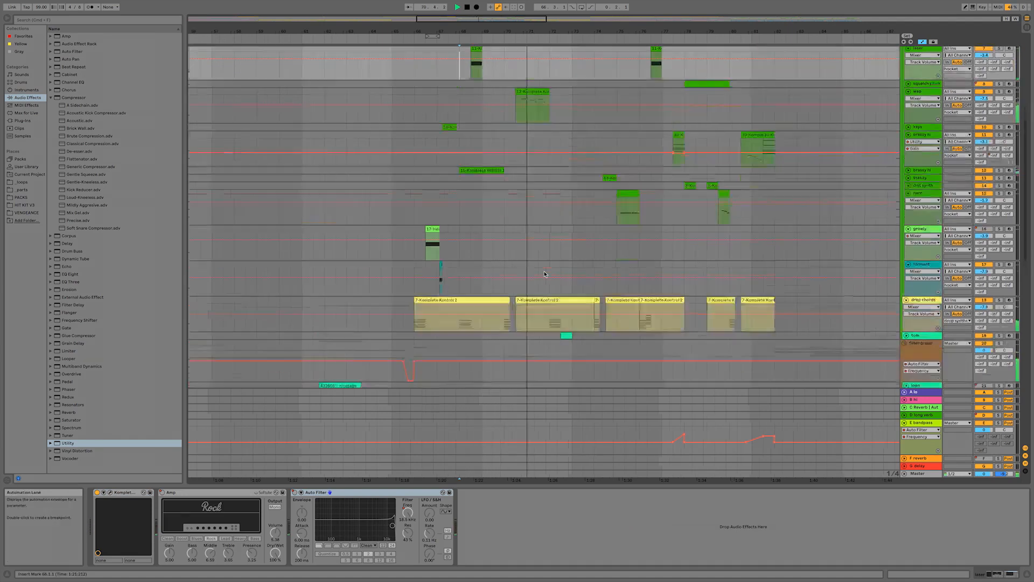
Step: Play the brassy lo track's first-drop clip and adjust the track's volume
{"action": "scroll", "coordinate": [544, 274], "scroll_direction": "up", "scroll_amount": 8}
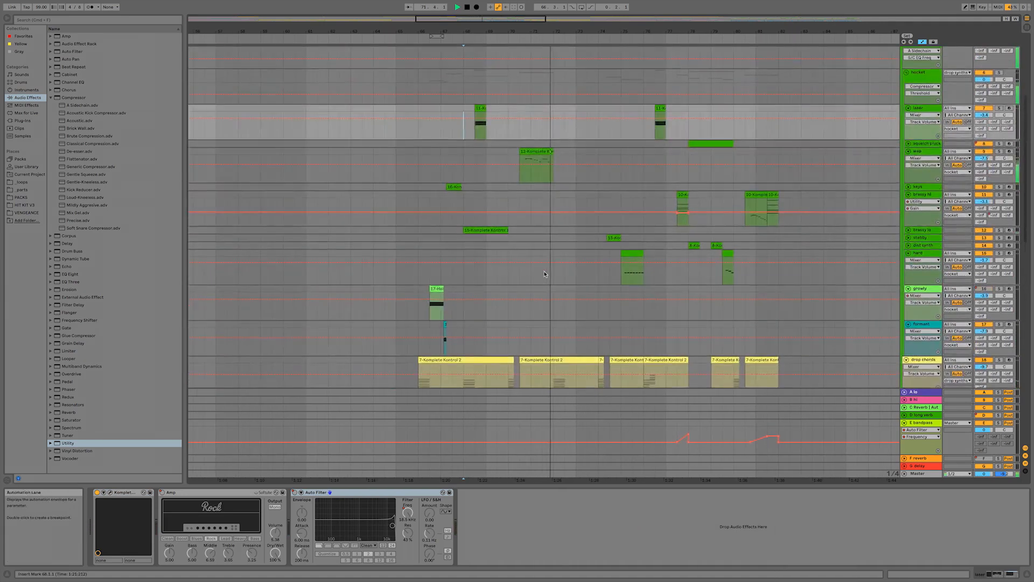
{"action": "scroll", "coordinate": [544, 274], "scroll_direction": "down", "scroll_amount": 6}
{"action": "key", "text": "space"}
{"action": "left_click_drag", "start_coordinate": [476, 231], "coordinate": [498, 232]}
{"action": "key", "text": "space"}
{"action": "left_click_drag", "start_coordinate": [989, 229], "coordinate": [989, 228]}
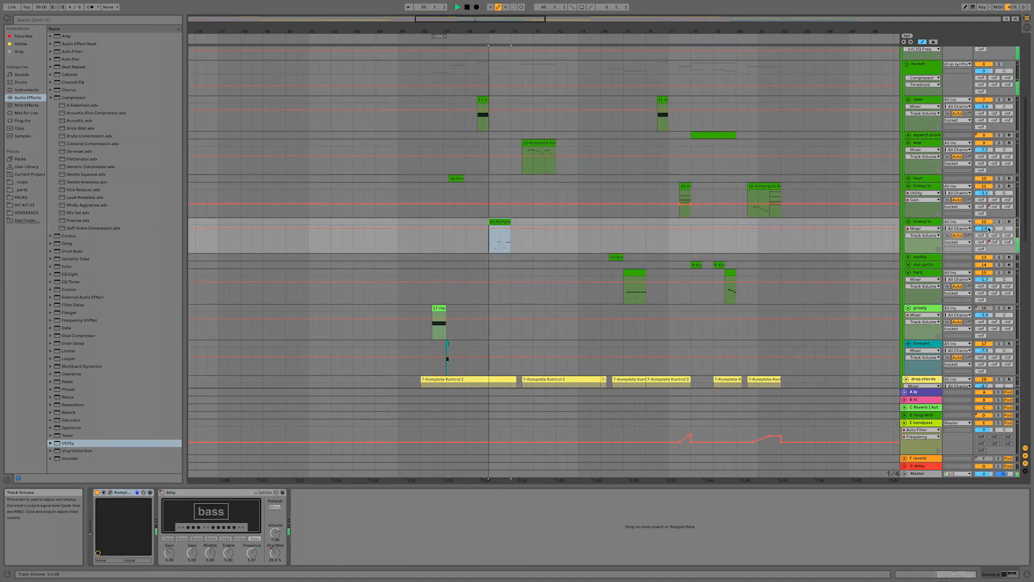
Step: Lower the squelch pluck track's Utility gain to about -2 dB over the last part of its first-drop clip
{"action": "left_click", "coordinate": [728, 135]}
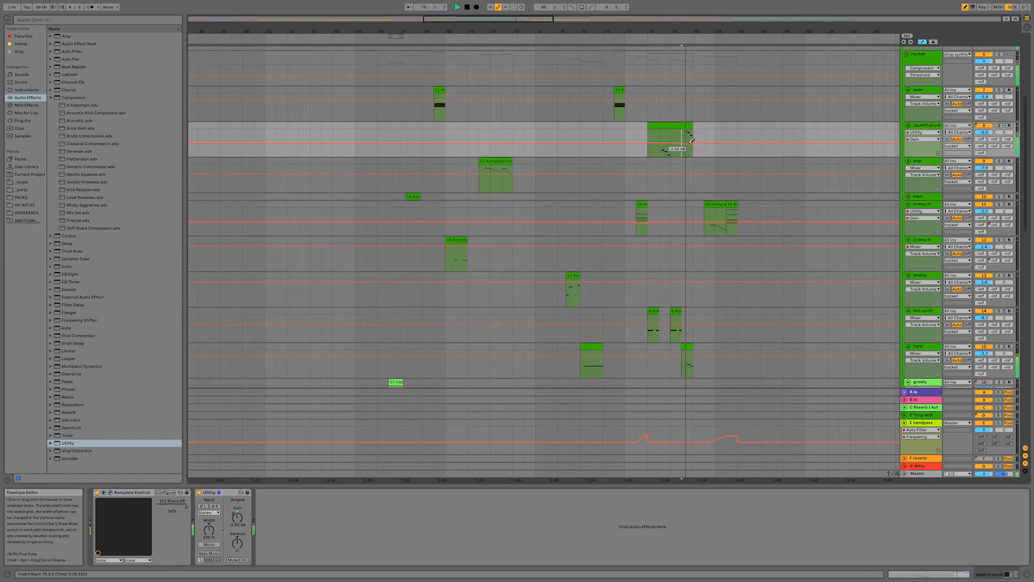
{"action": "scroll", "coordinate": [726, 182], "scroll_direction": "down", "scroll_amount": 3}
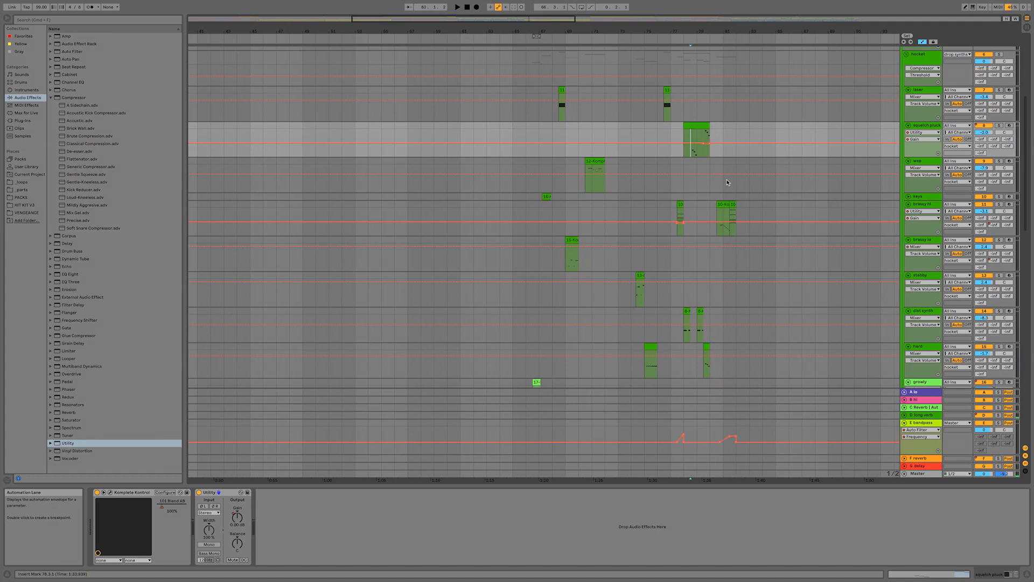
Step: Copy the first-drop squelch pluck clip with its gain automation onto the track's two clips in the second drop
{"action": "scroll", "coordinate": [726, 182], "scroll_direction": "right", "scroll_amount": 2}
{"action": "scroll", "coordinate": [727, 182], "scroll_direction": "right", "scroll_amount": 8}
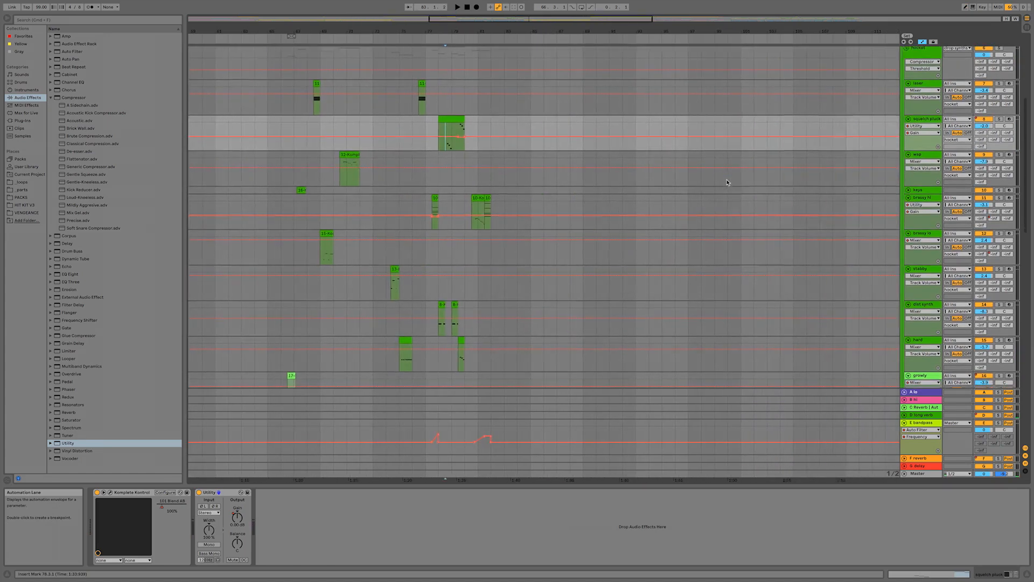
{"action": "left_click_drag", "start_coordinate": [569, 21], "coordinate": [487, 2]}
{"action": "left_click_drag", "start_coordinate": [630, 21], "coordinate": [727, 22]}
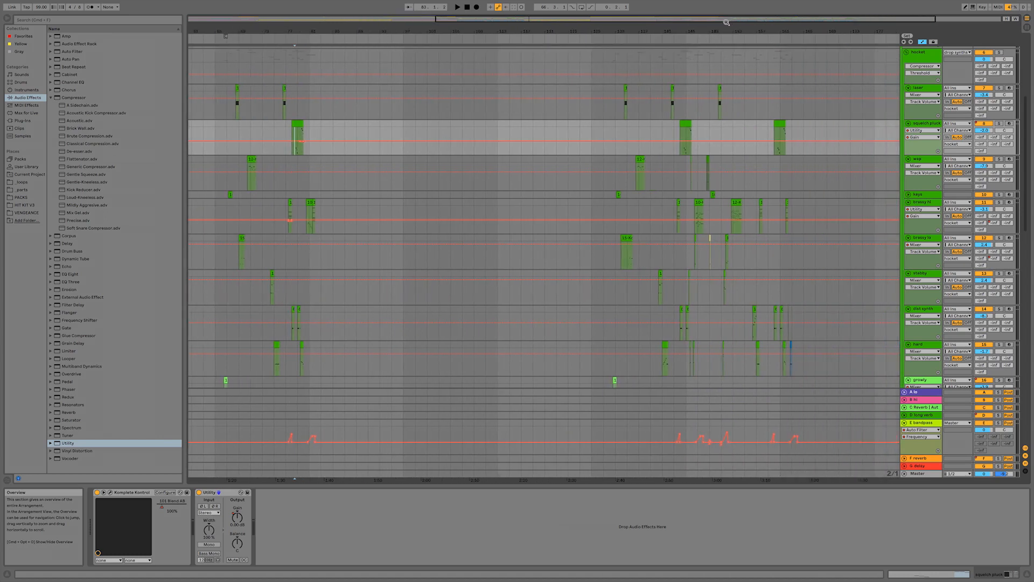
{"action": "left_click", "coordinate": [684, 124]}
{"action": "key", "text": "space"}
{"action": "left_click", "coordinate": [296, 124]}
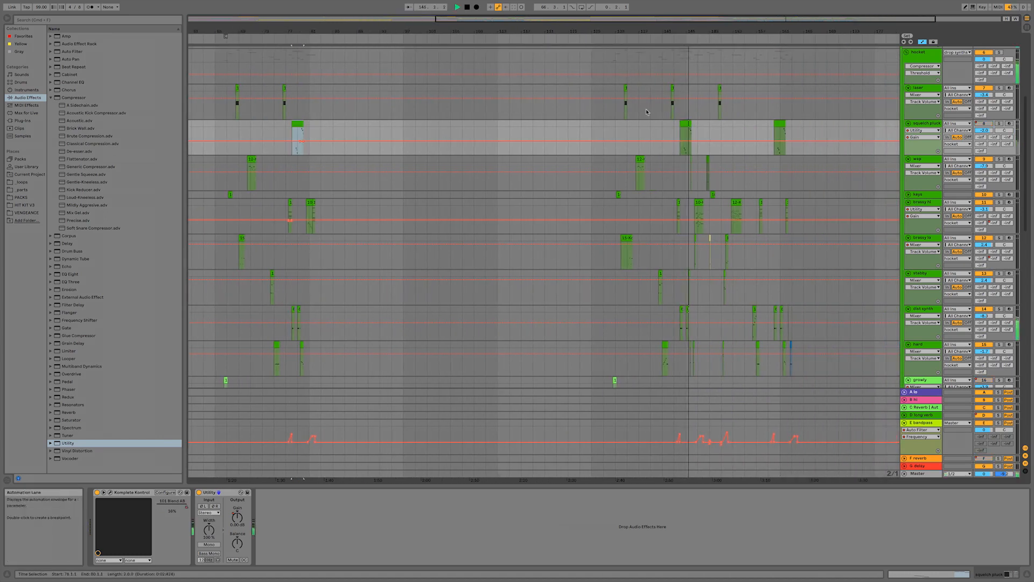
{"action": "left_click", "coordinate": [686, 129]}
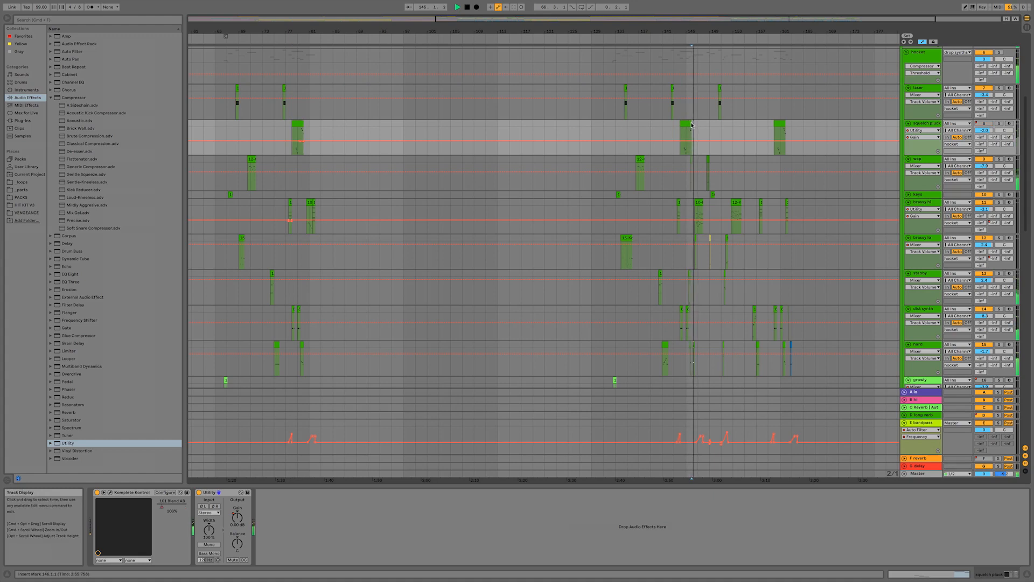
{"action": "left_click", "coordinate": [781, 129]}
{"action": "key", "text": "space"}
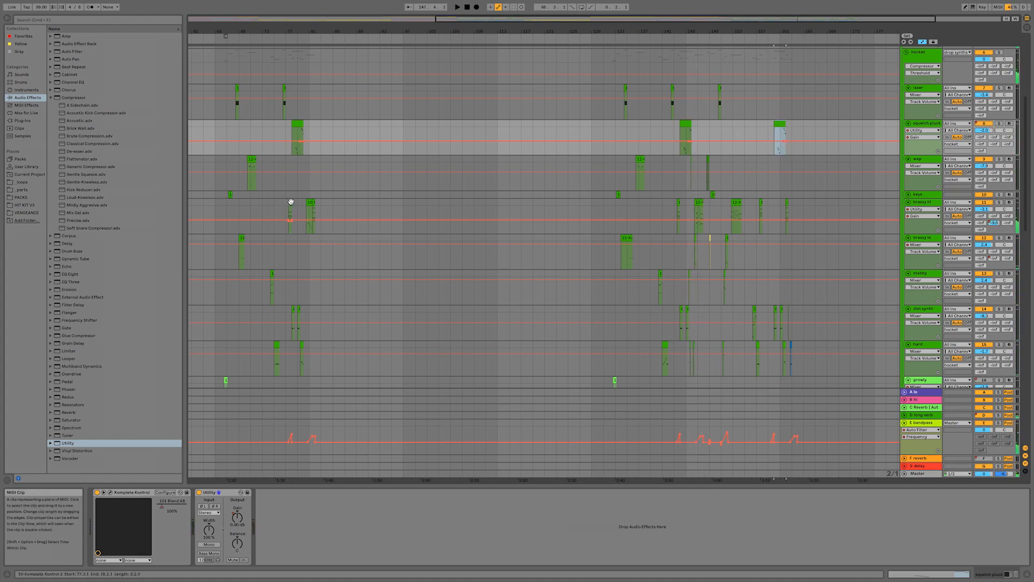
Step: Copy the brassy hi clip at bar 77 with its gain automation onto the matching short clips in the second drop
{"action": "left_click", "coordinate": [291, 202]}
{"action": "key", "text": "space"}
{"action": "left_click", "coordinate": [678, 204]}
{"action": "key", "text": "space"}
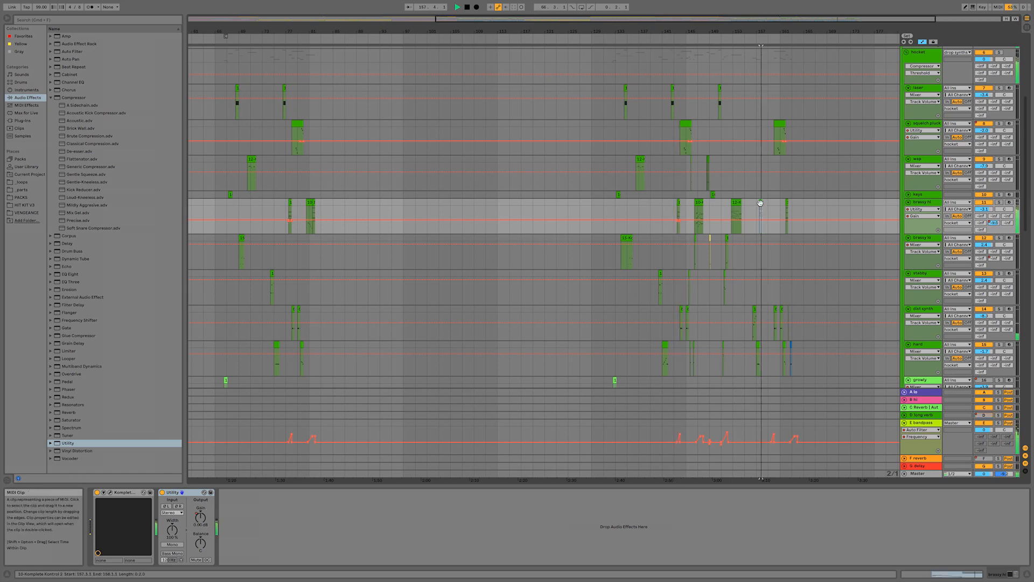
{"action": "key", "text": "space"}
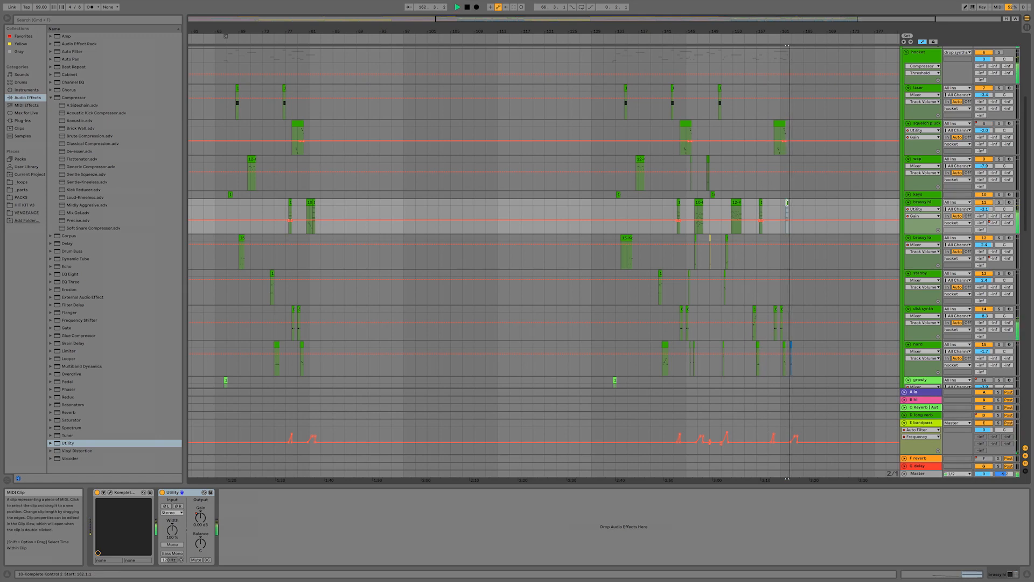
Step: Audition the brassy hi track's longer second-drop clips and compare them with its first-drop clips
{"action": "left_click", "coordinate": [696, 203]}
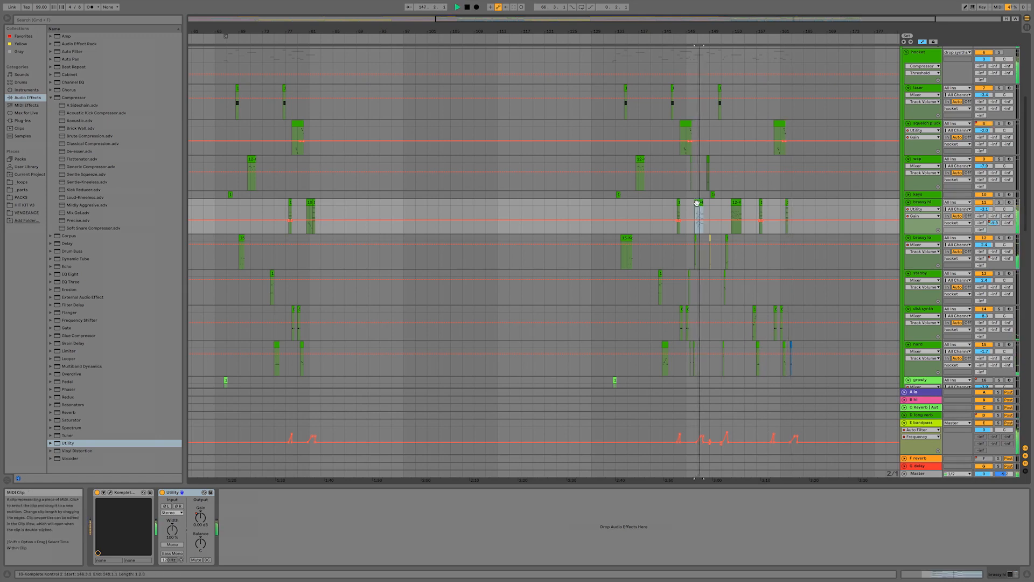
{"action": "left_click", "coordinate": [737, 202]}
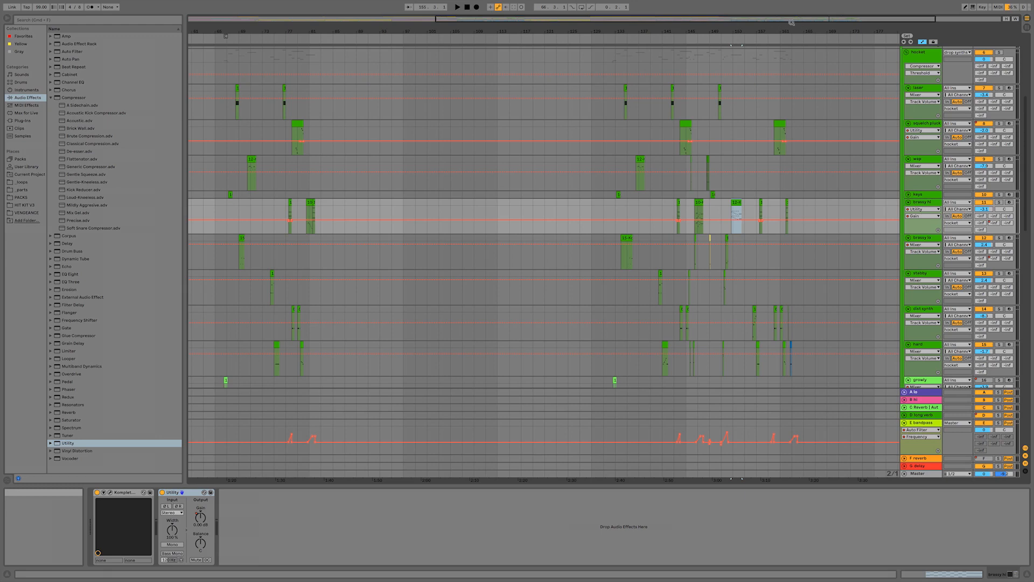
{"action": "left_click_drag", "start_coordinate": [483, 22], "coordinate": [521, 135]}
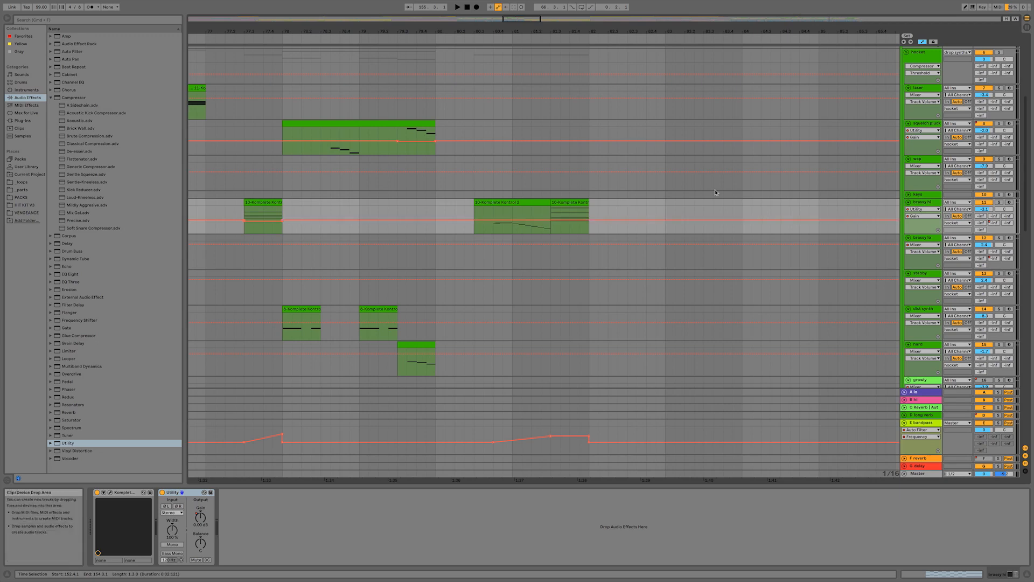
{"action": "scroll", "coordinate": [715, 193], "scroll_direction": "right", "scroll_amount": 10}
{"action": "scroll", "coordinate": [715, 192], "scroll_direction": "right", "scroll_amount": 15}
{"action": "scroll", "coordinate": [715, 192], "scroll_direction": "down", "scroll_amount": 2}
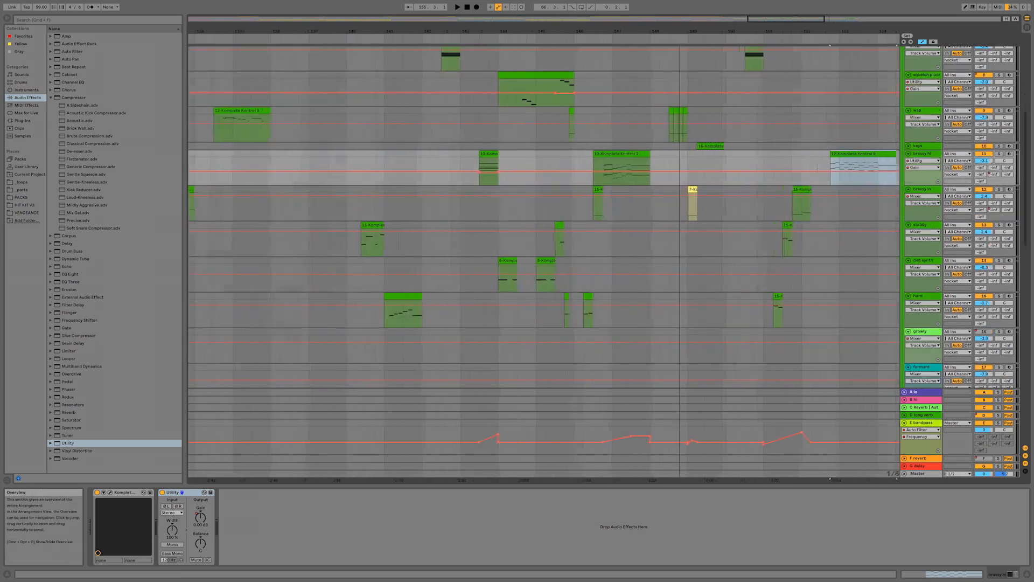
Step: Check the brassy hi track's gain automation on its second-drop clips, including the one near bar 157
{"action": "left_click", "coordinate": [604, 183]}
{"action": "left_click", "coordinate": [863, 184]}
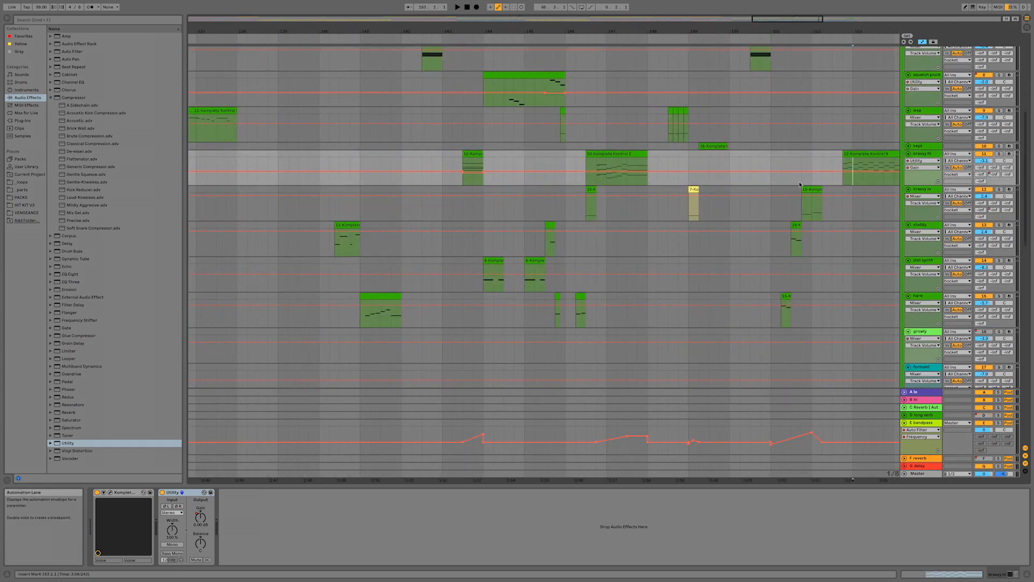
{"action": "left_click", "coordinate": [609, 156]}
{"action": "left_click_drag", "start_coordinate": [586, 30], "coordinate": [587, 45]}
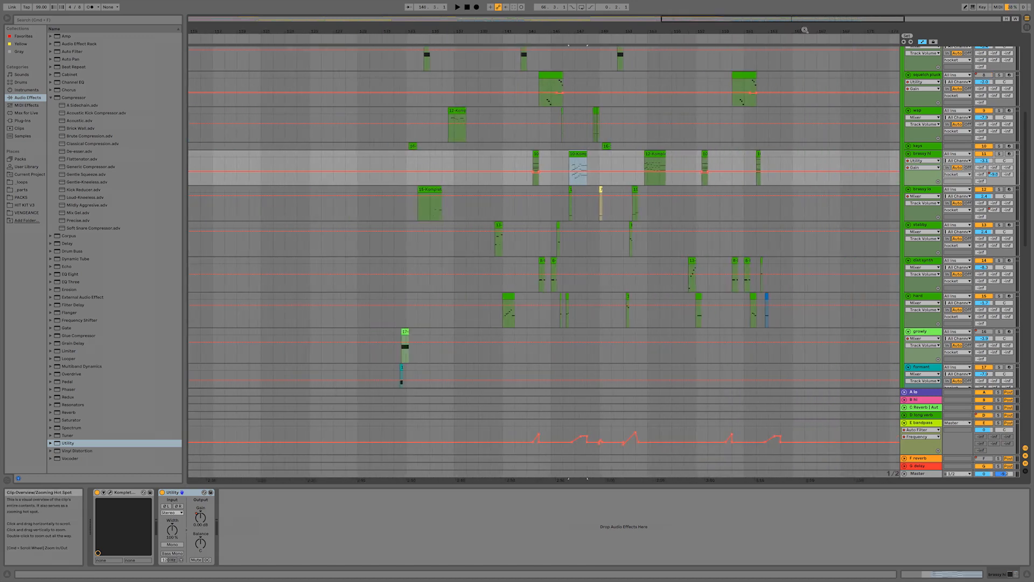
{"action": "left_click", "coordinate": [705, 154]}
{"action": "left_click", "coordinate": [701, 156]}
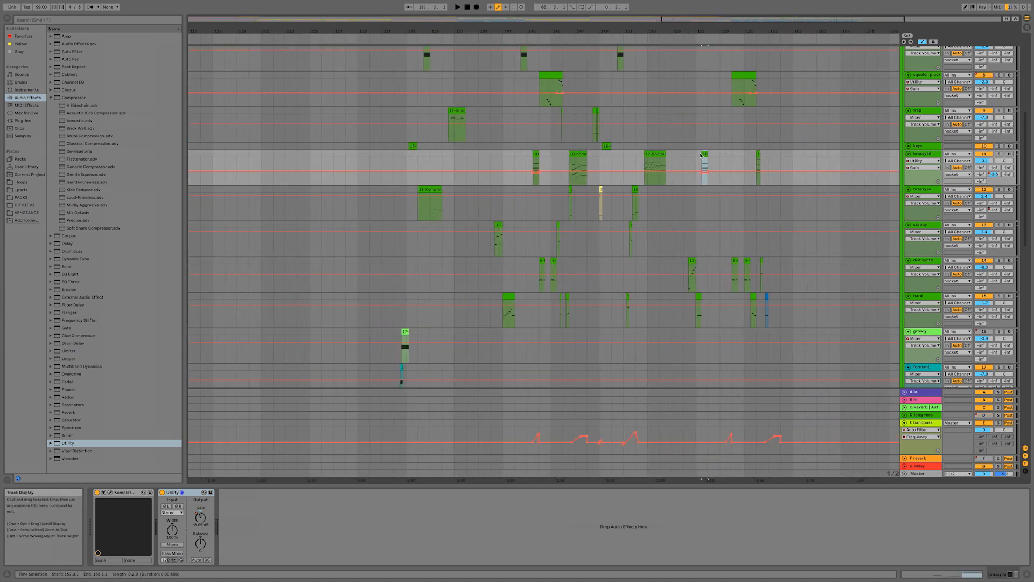
Step: Lower the brassy hi Utility gain over the clips near bars 147 and 153 during playback, the latter to about -5.2 dB
{"action": "left_click", "coordinate": [563, 164]}
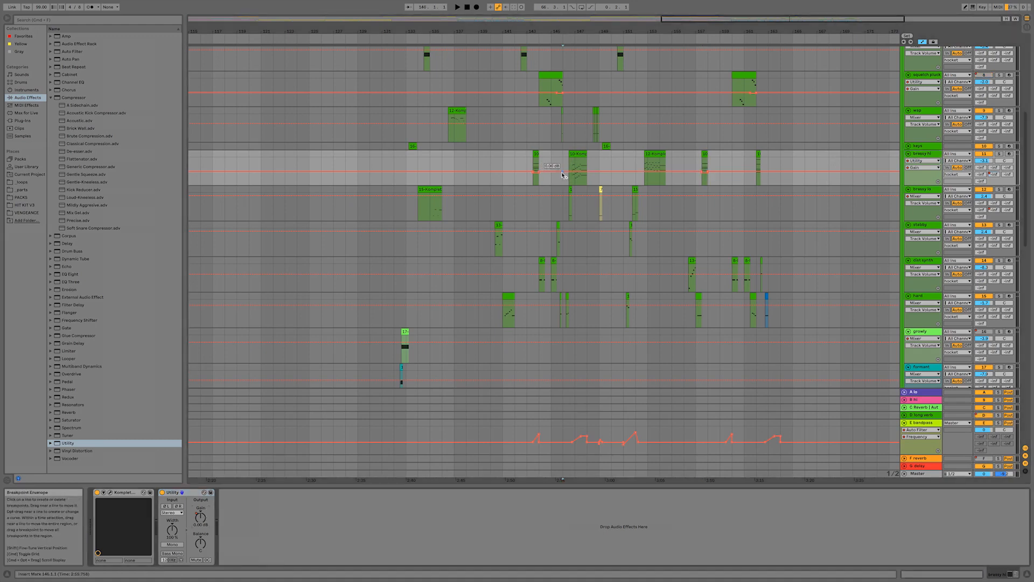
{"action": "key", "text": "space"}
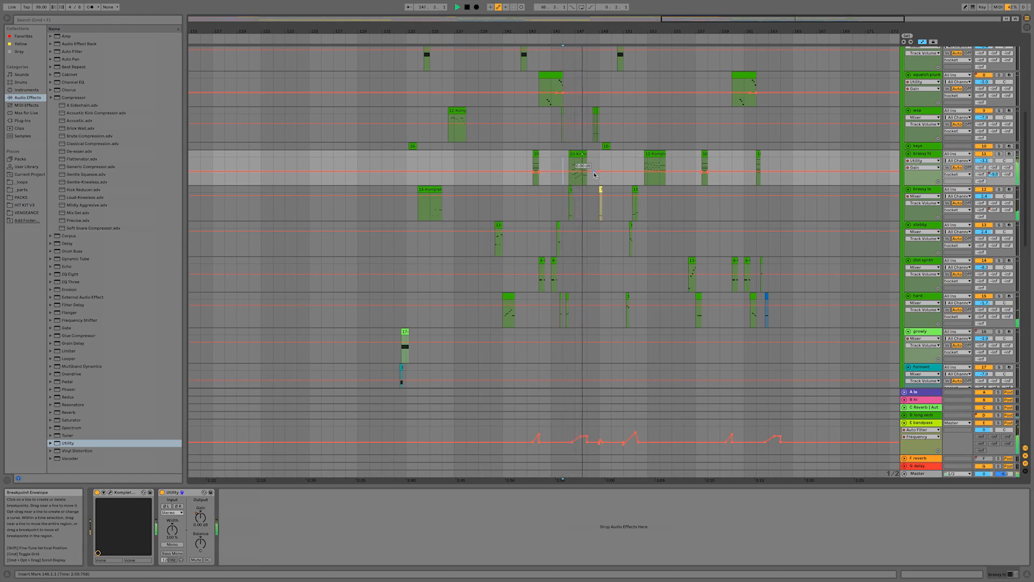
{"action": "left_click", "coordinate": [639, 173]}
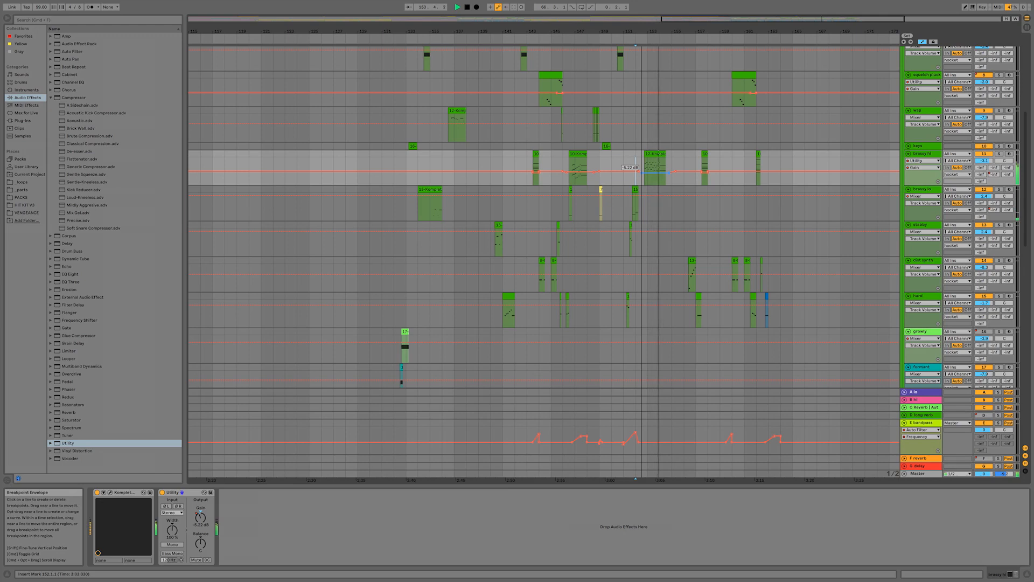
{"action": "key", "text": "space"}
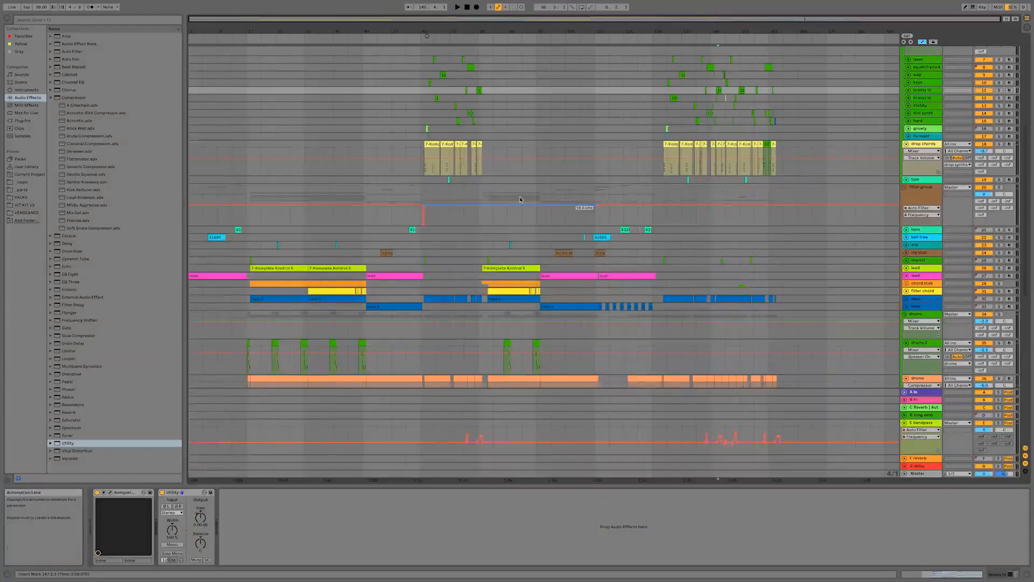
Step: Compare the first drop with the section after it by playing both passages and listening to the drums level
{"action": "scroll", "coordinate": [474, 195], "scroll_direction": "up", "scroll_amount": 6}
{"action": "left_click", "coordinate": [439, 284]}
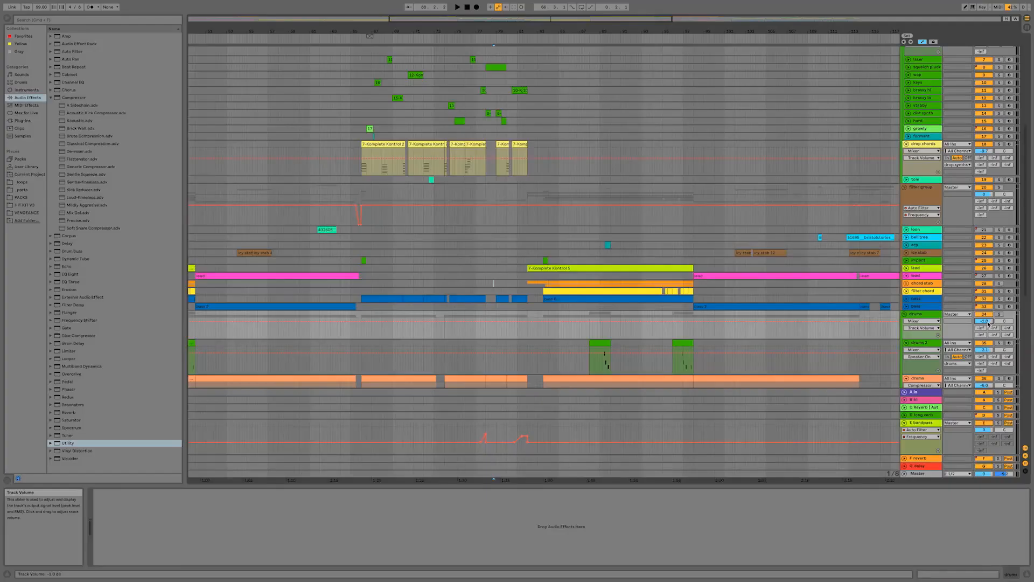
{"action": "left_click", "coordinate": [512, 348]}
{"action": "key", "text": "space"}
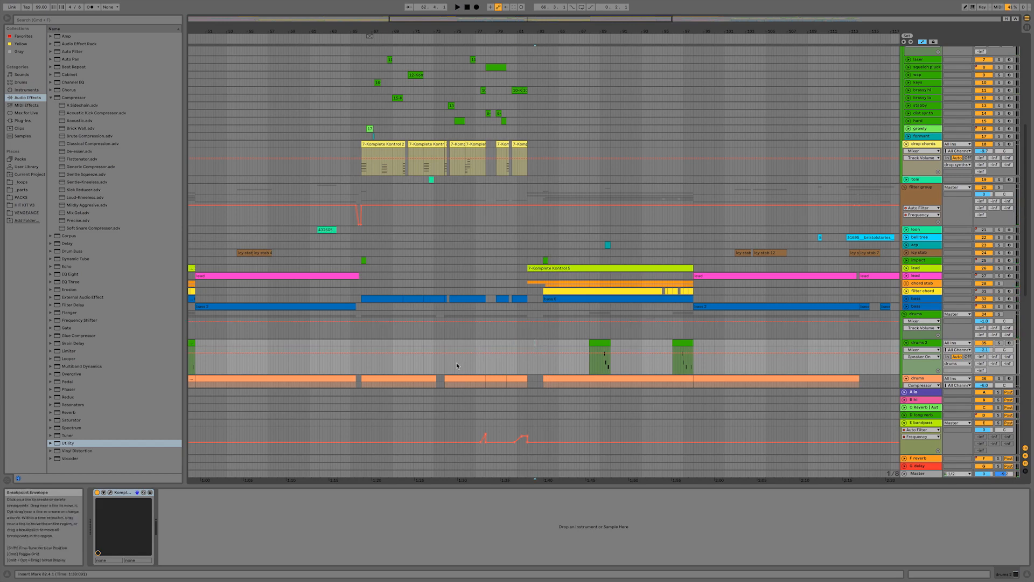
{"action": "left_click", "coordinate": [442, 336]}
{"action": "key", "text": "space"}
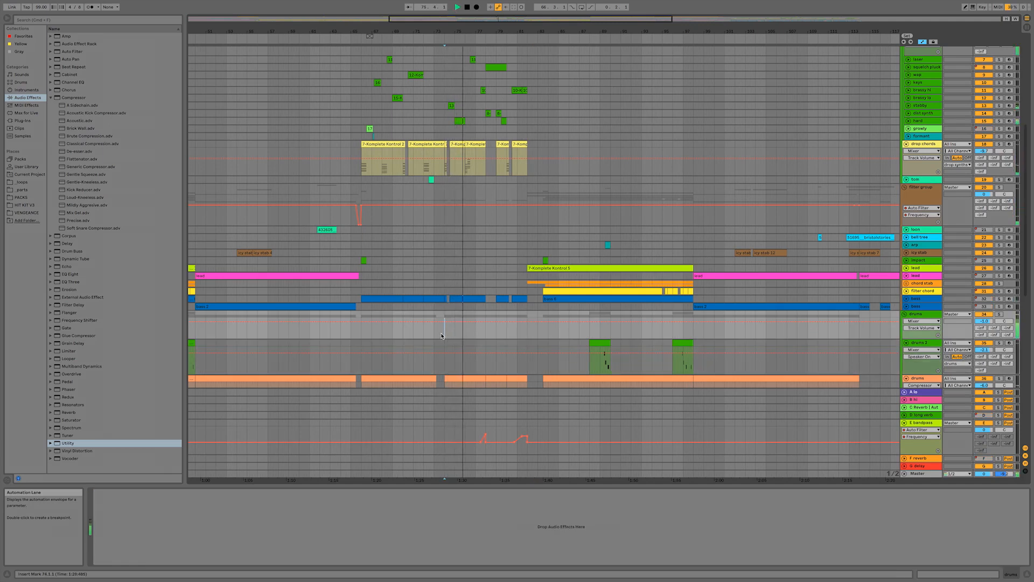
{"action": "key", "text": "space"}
{"action": "left_click", "coordinate": [546, 338]}
{"action": "key", "text": "space"}
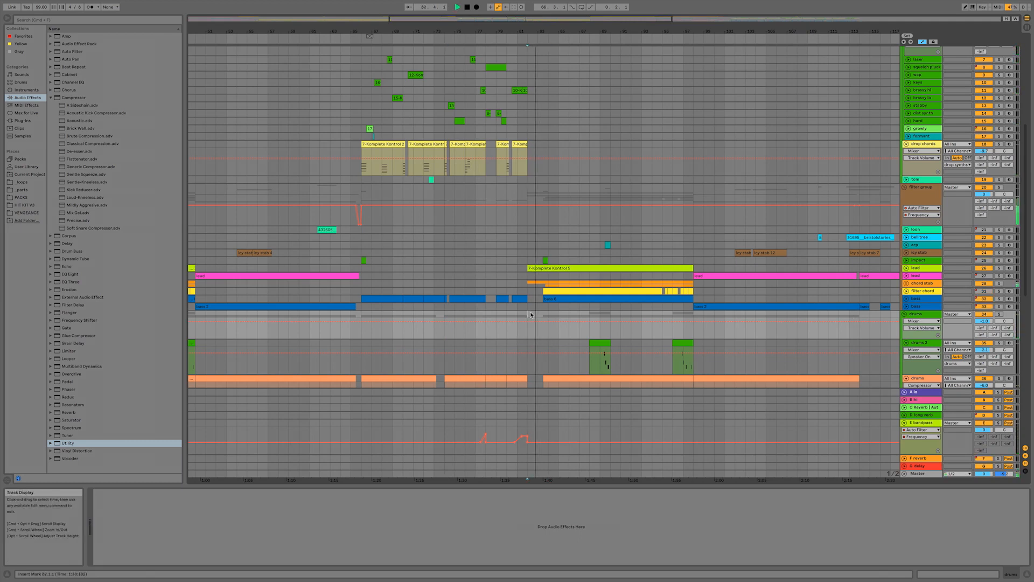
{"action": "left_click", "coordinate": [673, 297]}
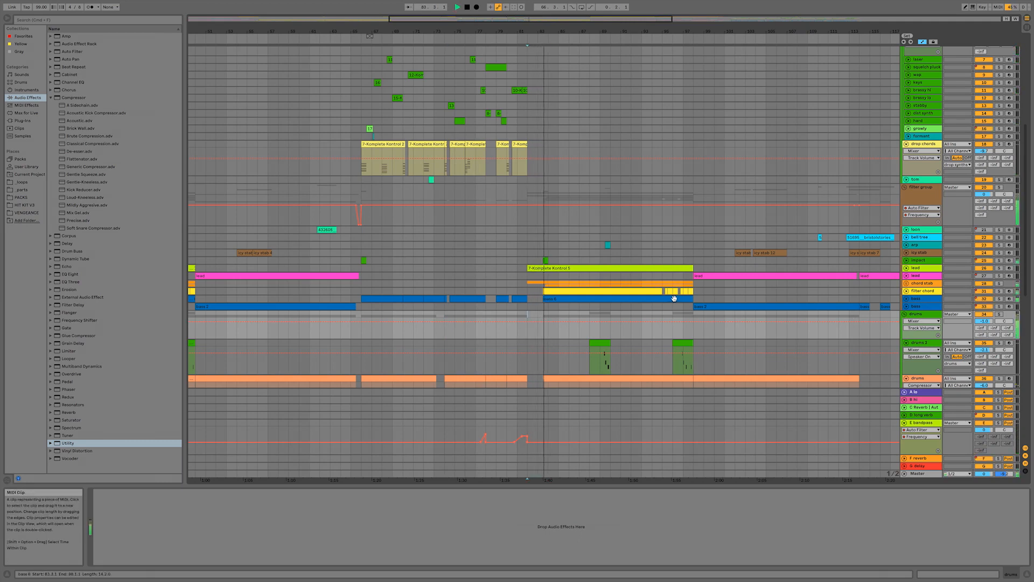
Step: Unfold both bass tracks and the chord stab group in the arrangement
{"action": "left_click", "coordinate": [906, 298]}
{"action": "left_click", "coordinate": [907, 334]}
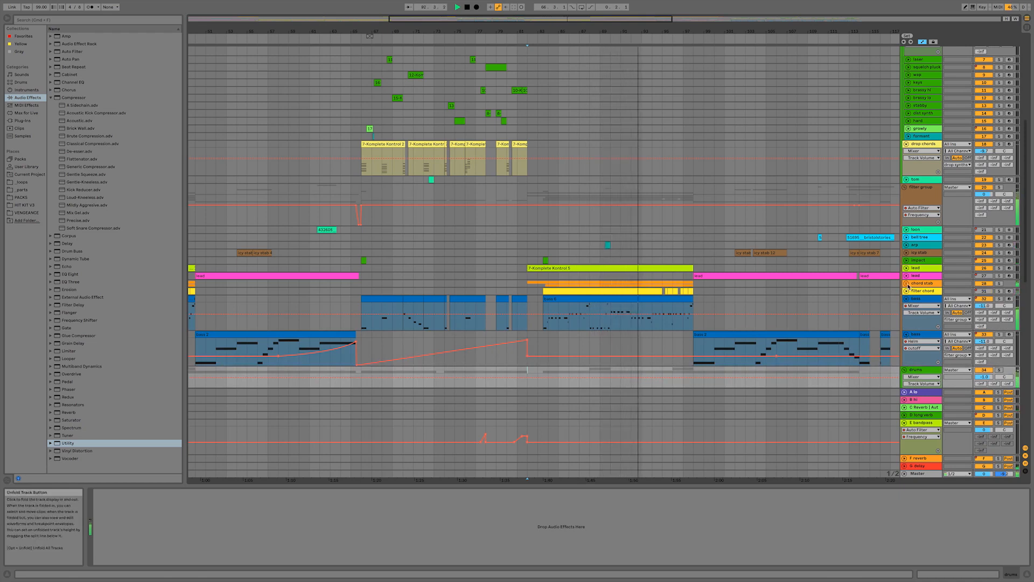
{"action": "left_click", "coordinate": [907, 284]}
Step: Adjust the chord stab group's volume while playing the section after the first drop
{"action": "left_click", "coordinate": [920, 287]}
{"action": "left_click", "coordinate": [537, 305]}
{"action": "key", "text": "space"}
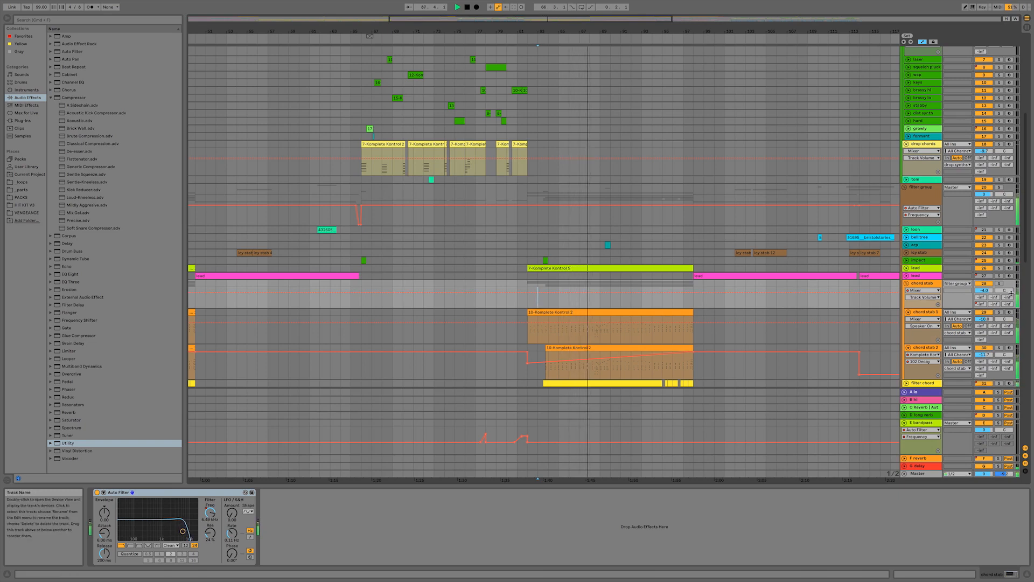
{"action": "left_click_drag", "start_coordinate": [985, 291], "coordinate": [985, 290]}
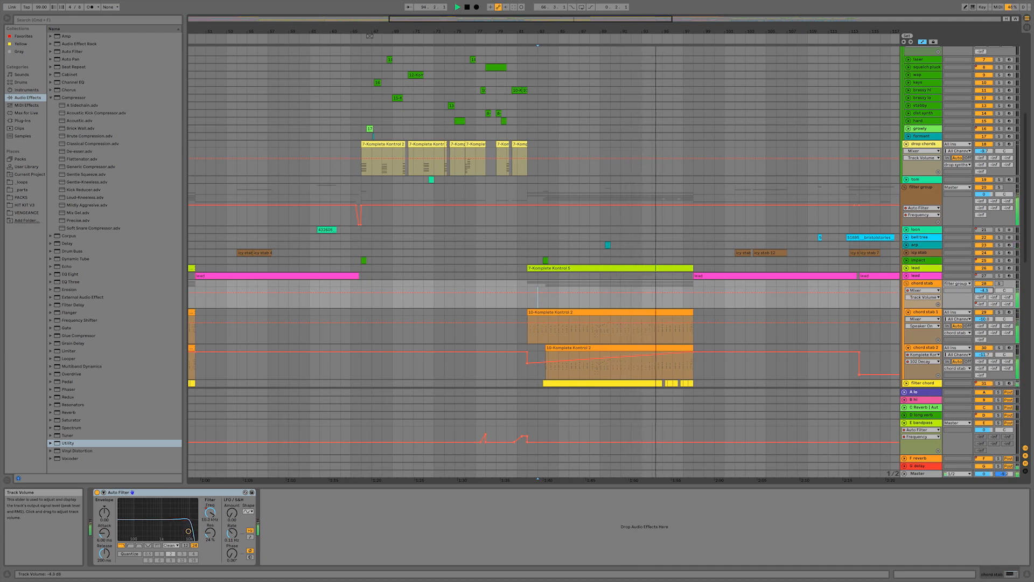
{"action": "left_click_drag", "start_coordinate": [985, 289], "coordinate": [985, 289]}
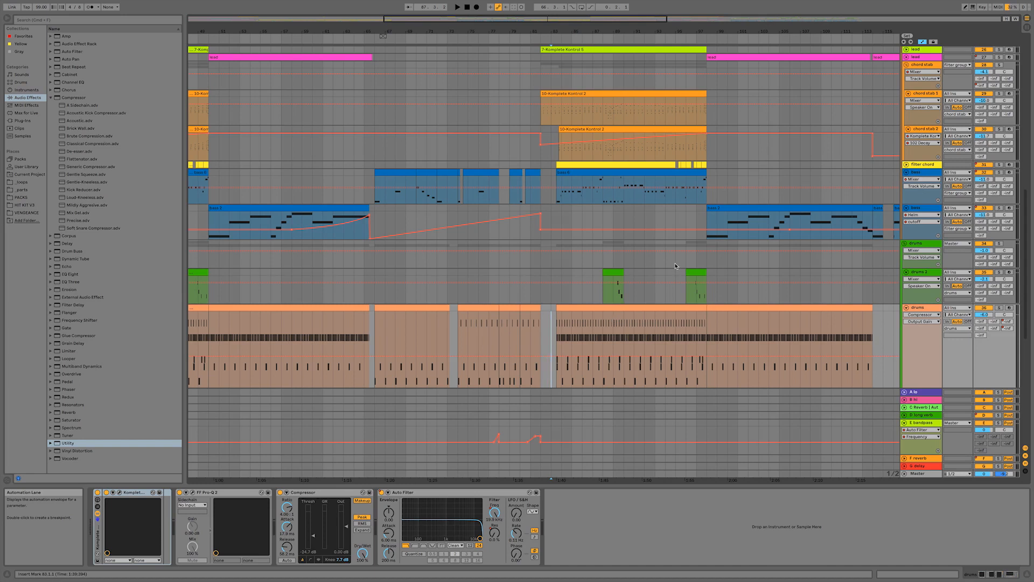
Step: Add a Utility device to the drums group and show its Gain automation in the group's lane
{"action": "left_click", "coordinate": [644, 310]}
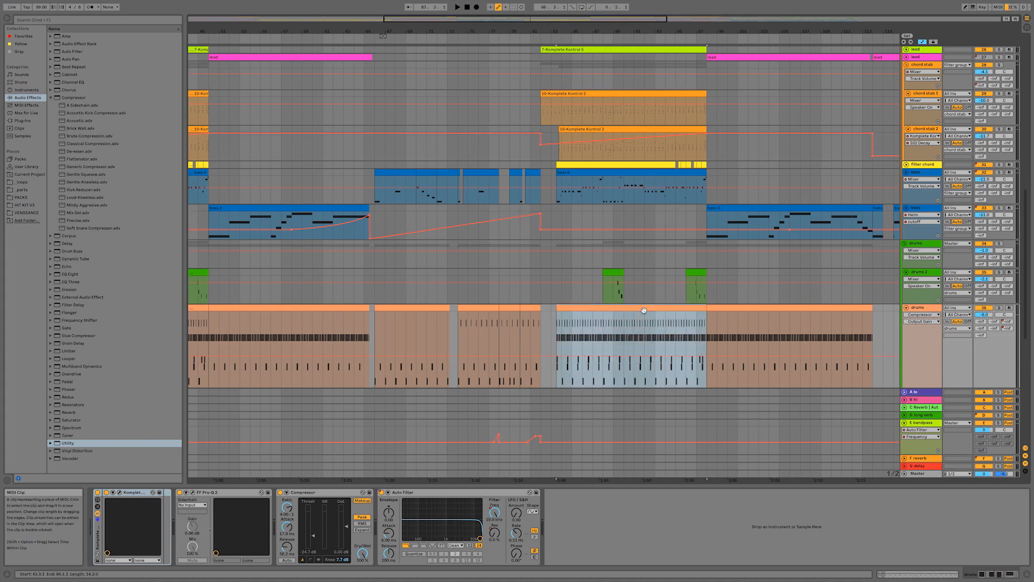
{"action": "left_click", "coordinate": [919, 246]}
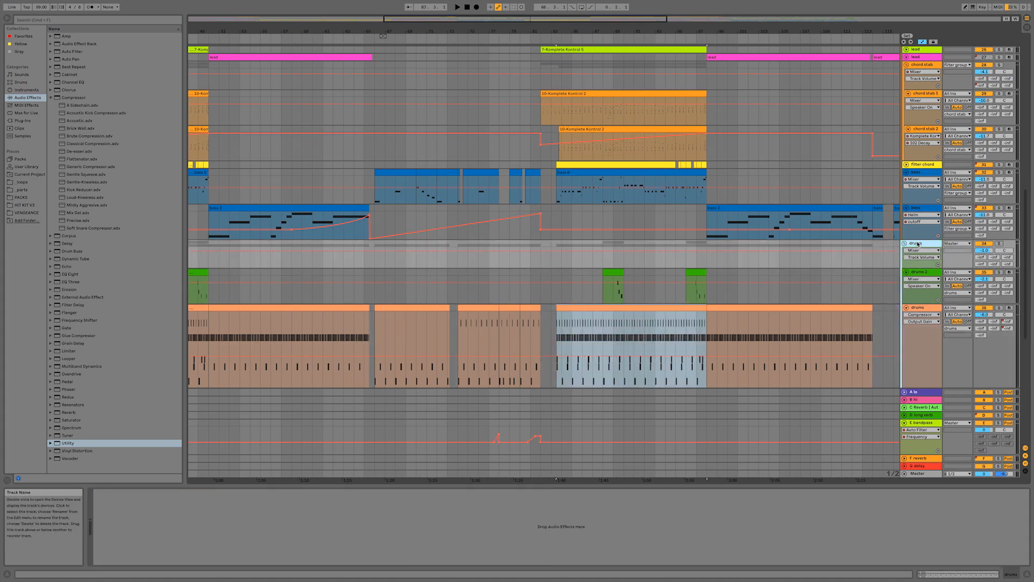
{"action": "left_click", "coordinate": [58, 445]}
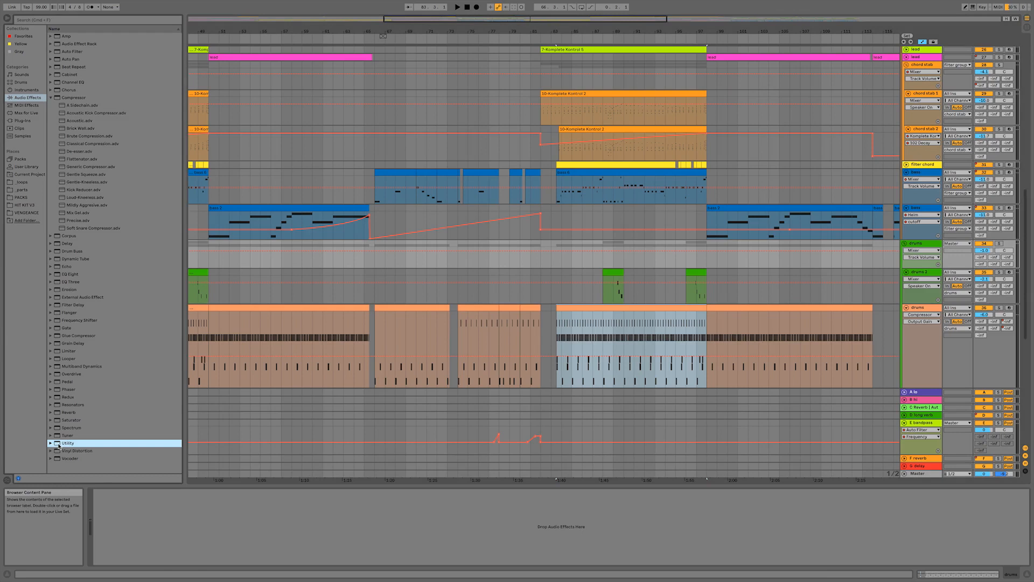
{"action": "left_click_drag", "start_coordinate": [115, 524], "coordinate": [115, 524]}
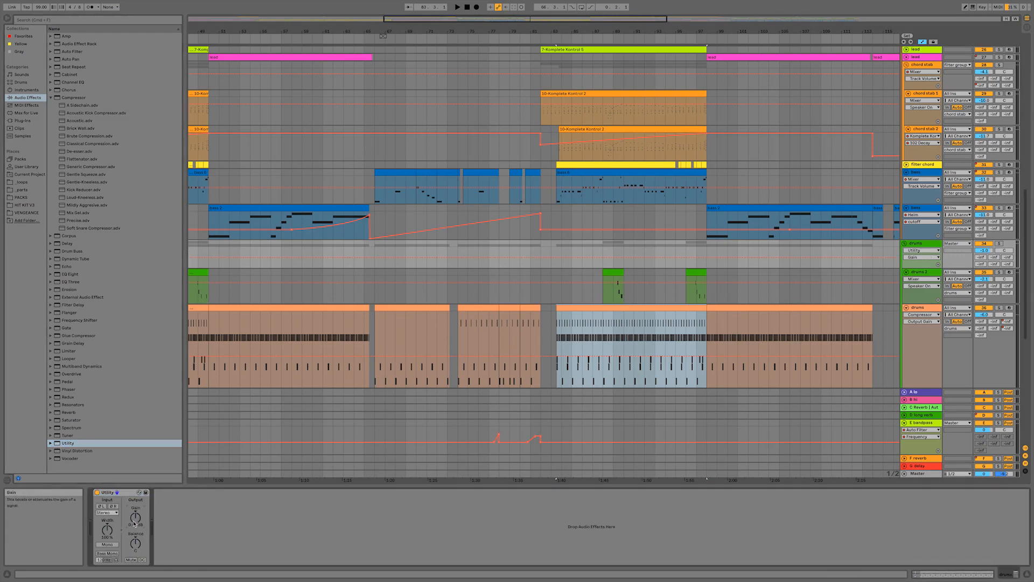
Step: Lower the drums group's Utility gain to about -1.7 dB up to about bar 50, enlarging the lane and checking by playback
{"action": "scroll", "coordinate": [351, 263], "scroll_direction": "left", "scroll_amount": 15}
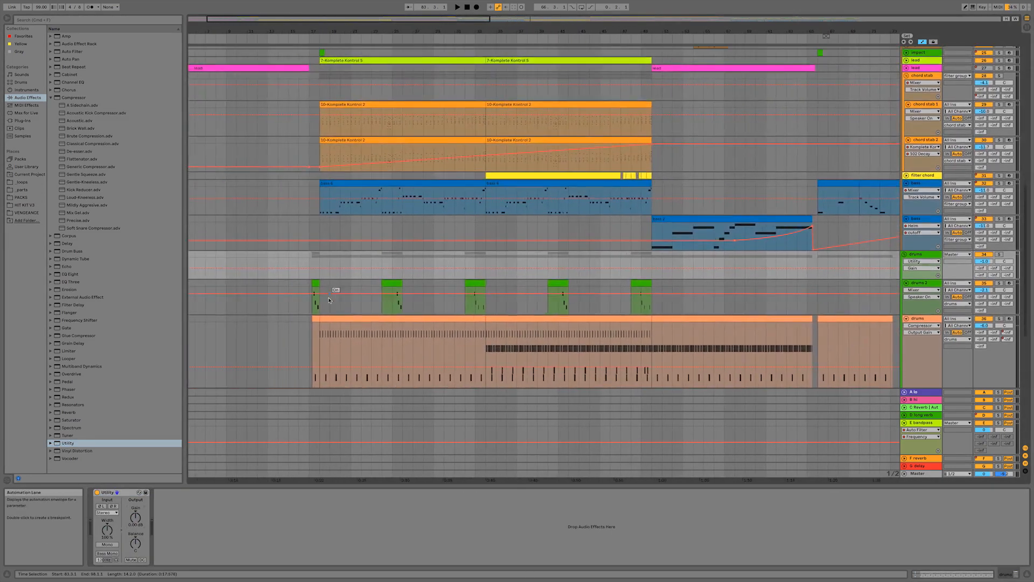
{"action": "left_click", "coordinate": [327, 319]}
{"action": "key", "text": "space"}
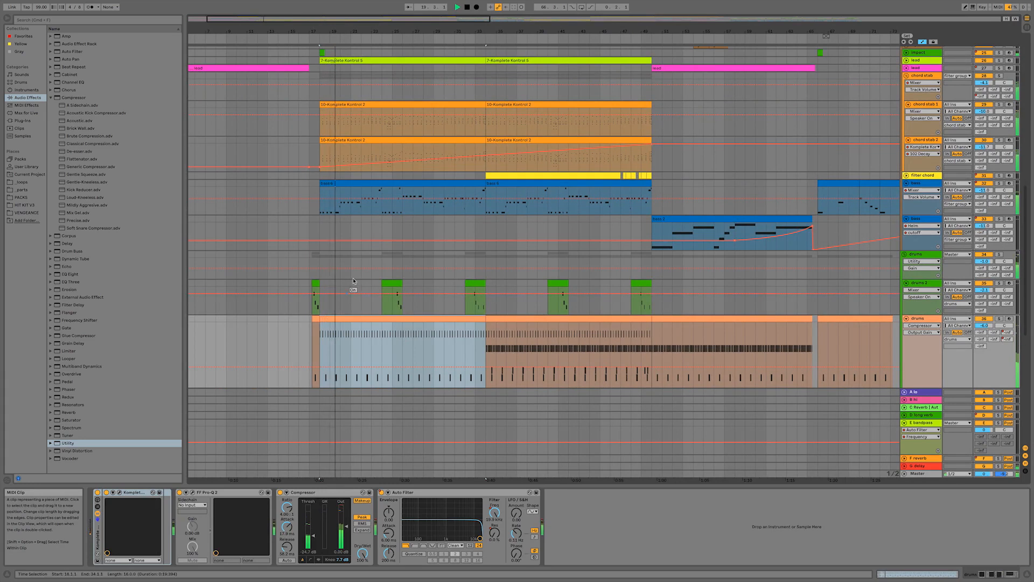
{"action": "left_click", "coordinate": [639, 253]}
{"action": "scroll", "coordinate": [662, 226], "scroll_direction": "down", "scroll_amount": 2}
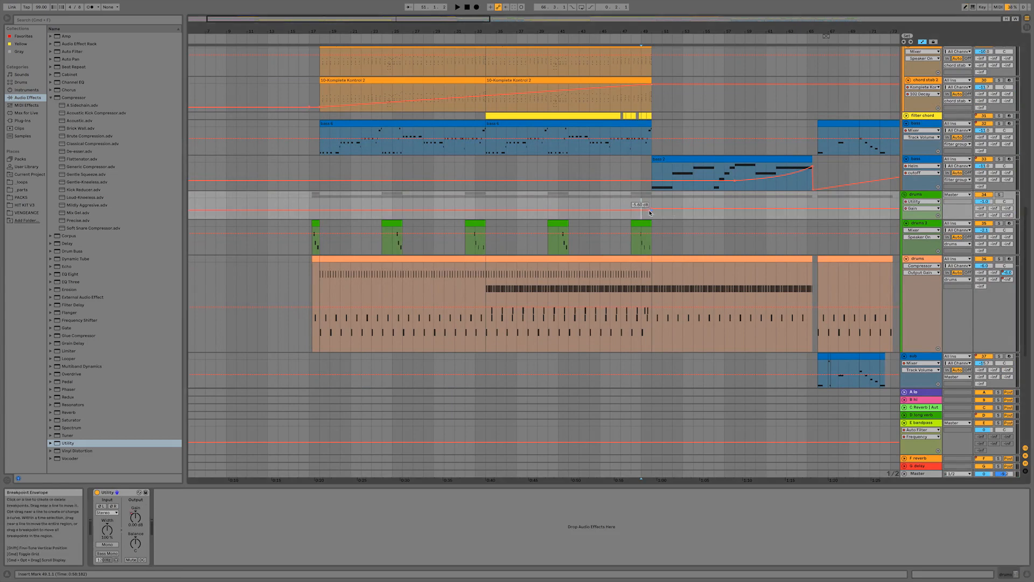
{"action": "left_click", "coordinate": [621, 237]}
{"action": "key", "text": "space"}
{"action": "left_click_drag", "start_coordinate": [918, 217], "coordinate": [918, 300]}
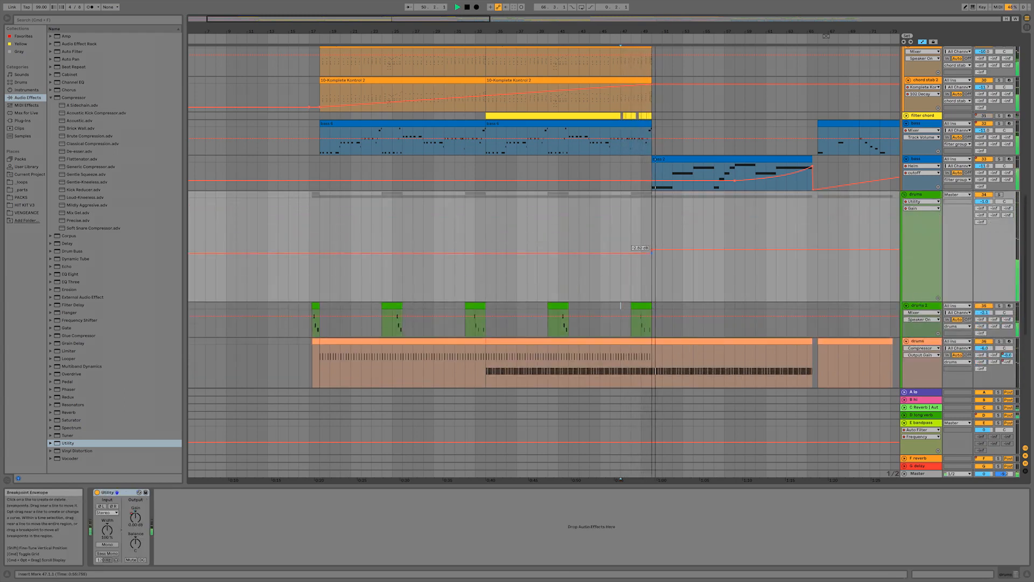
{"action": "left_click", "coordinate": [621, 276]}
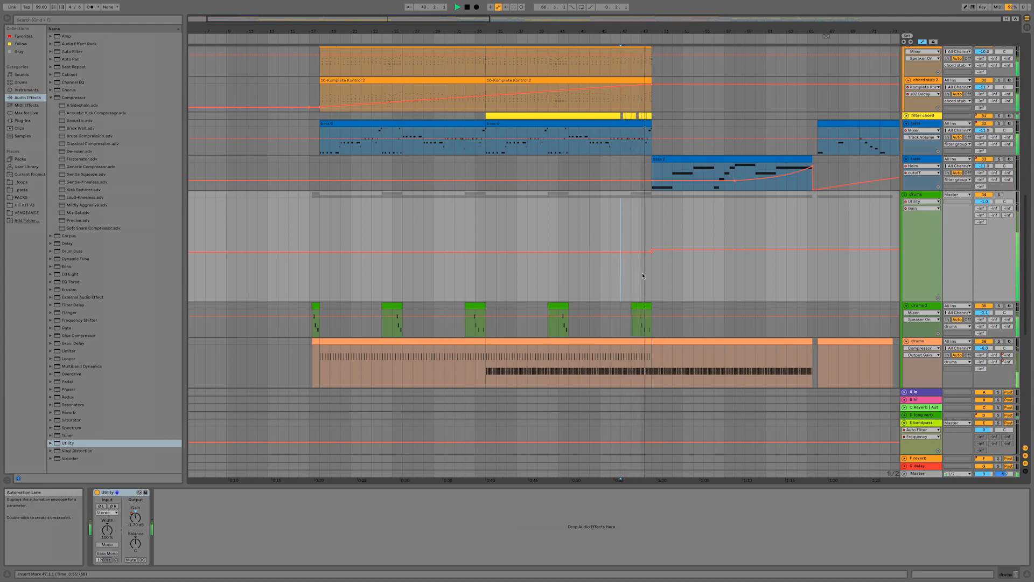
Step: Lower the drums group's Utility gain to about -1.7 dB between about bars 83 and 98 and audition the change
{"action": "scroll", "coordinate": [670, 280], "scroll_direction": "right", "scroll_amount": 10}
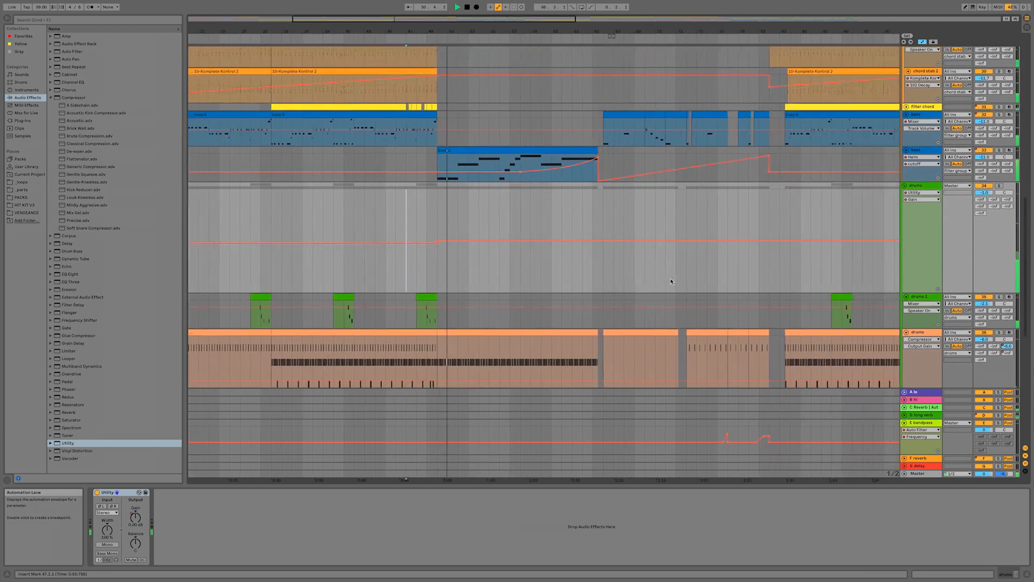
{"action": "scroll", "coordinate": [686, 278], "scroll_direction": "right", "scroll_amount": 15}
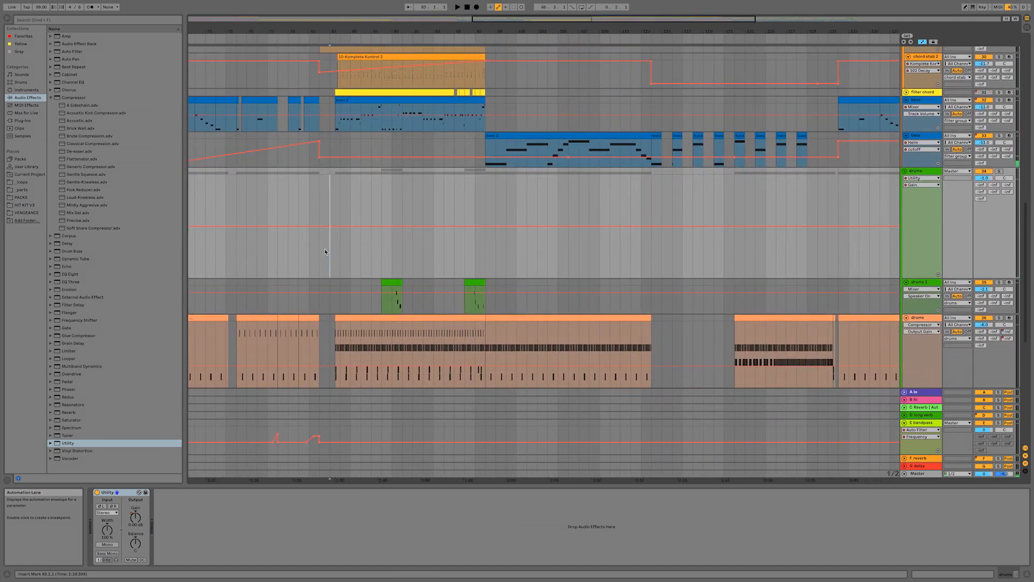
{"action": "key", "text": "space"}
{"action": "key", "text": "space"}
{"action": "left_click_drag", "start_coordinate": [335, 226], "coordinate": [330, 228]}
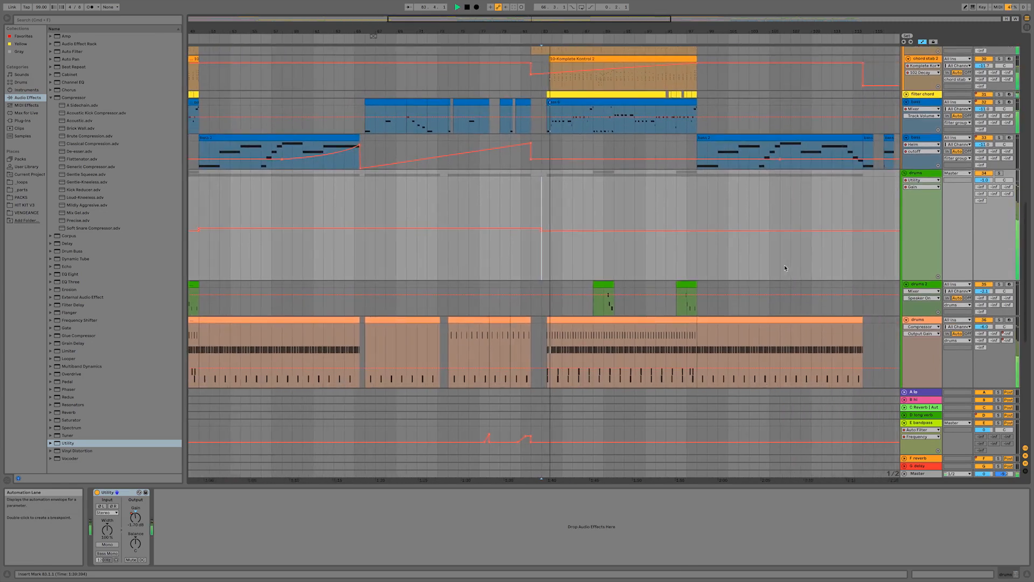
{"action": "key", "text": "space"}
{"action": "key", "text": "space"}
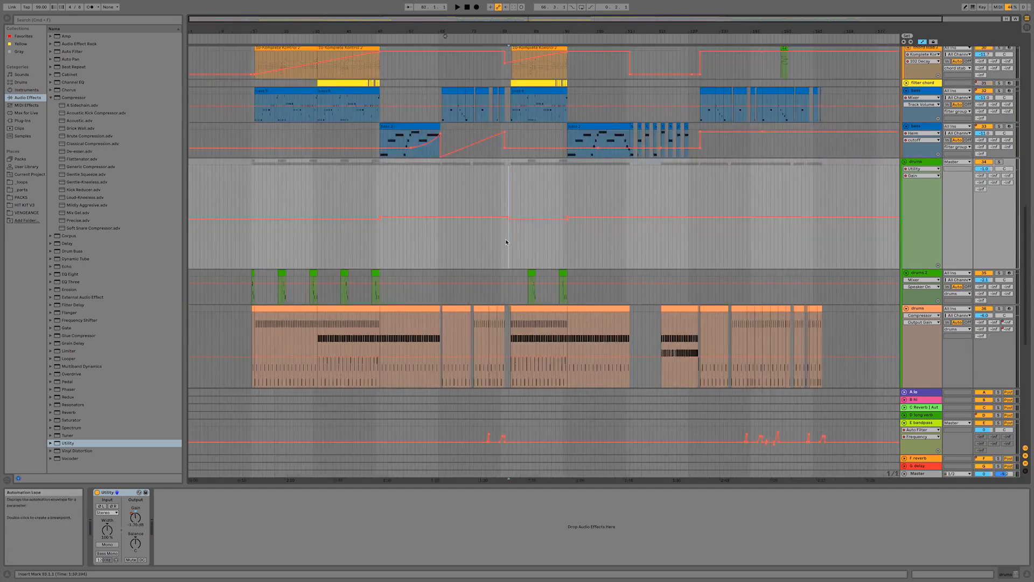
{"action": "key", "text": "space"}
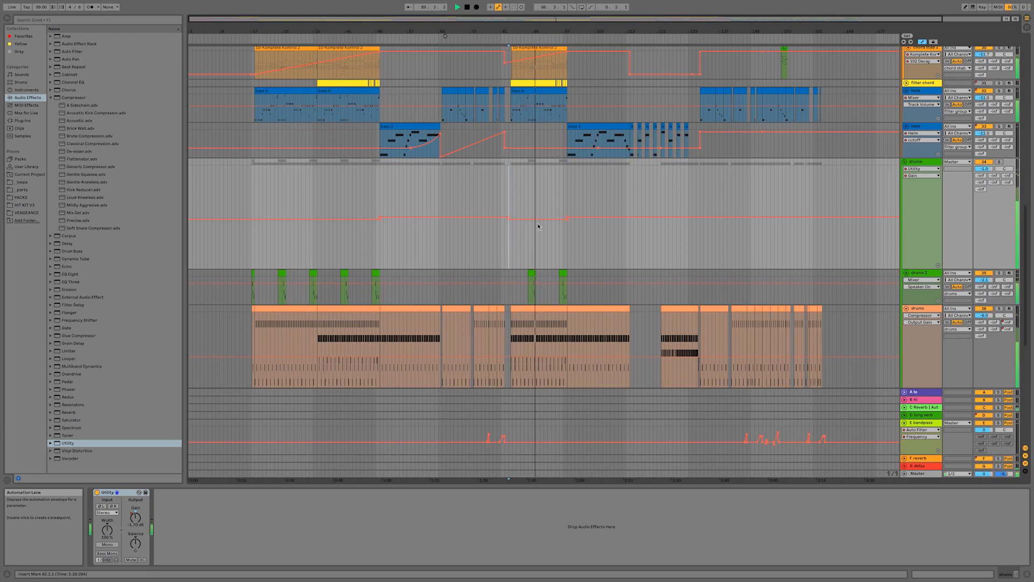
Step: Adjust the second bass track's volume while listening to the section after the first drop
{"action": "left_click", "coordinate": [926, 126]}
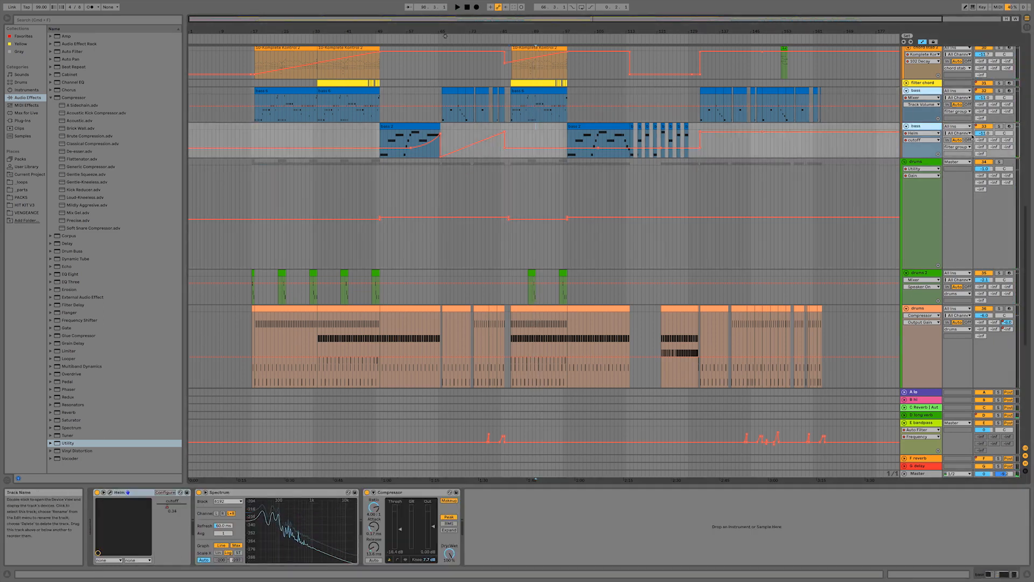
{"action": "left_click_drag", "start_coordinate": [988, 132], "coordinate": [989, 135]}
{"action": "key", "text": "space"}
{"action": "left_click_drag", "start_coordinate": [984, 133], "coordinate": [984, 134]}
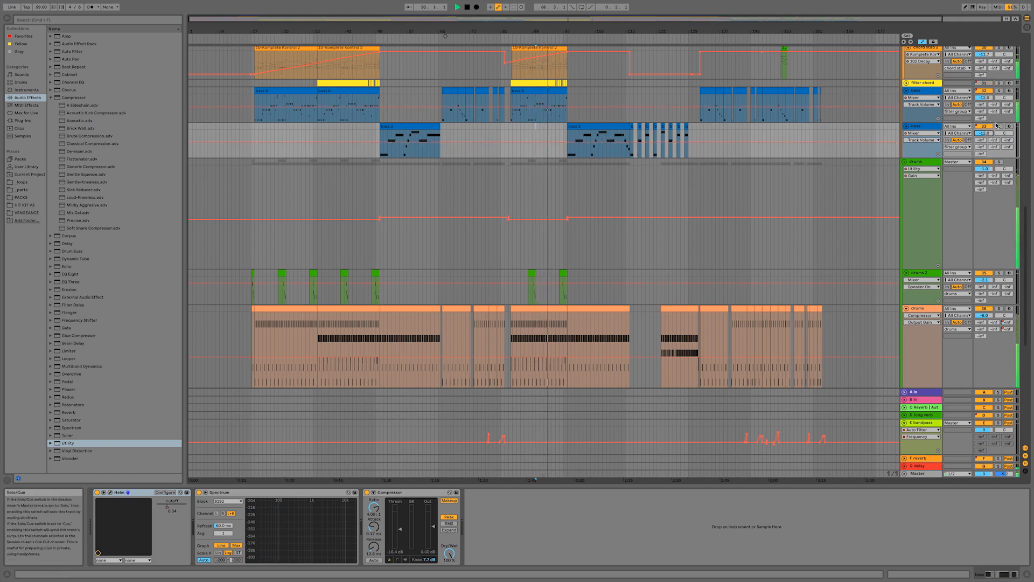
{"action": "left_click_drag", "start_coordinate": [990, 136], "coordinate": [990, 135]}
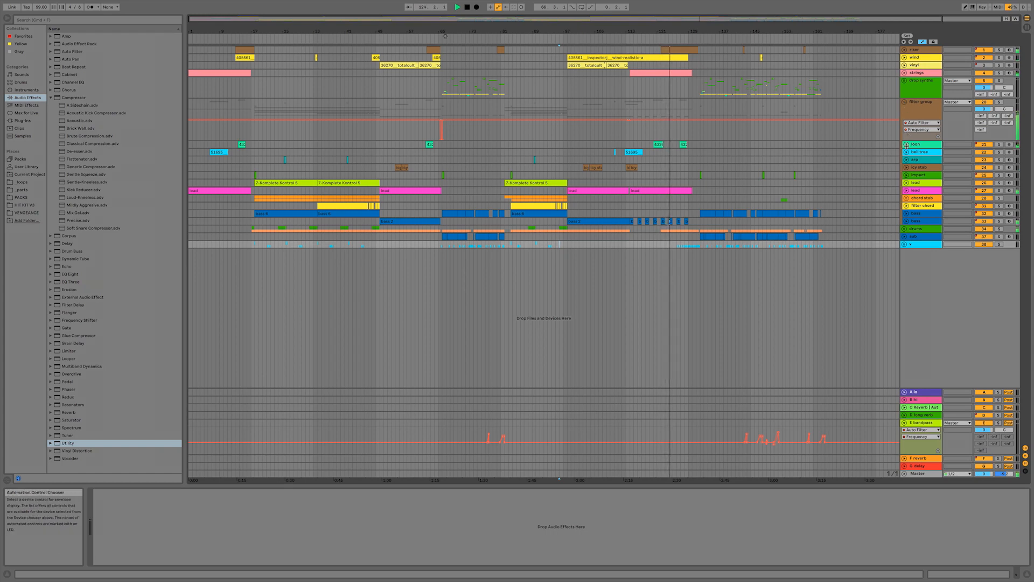
Step: Add a dip to the drums group's Utility gain near bar 122 that ramps back up by about bar 131
{"action": "left_click", "coordinate": [905, 230]}
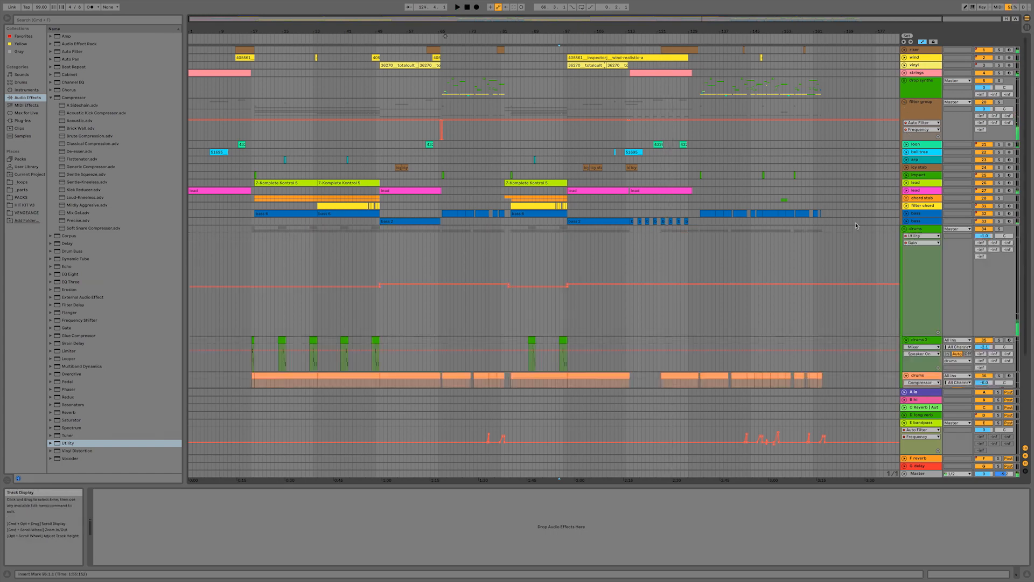
{"action": "scroll", "coordinate": [555, 224], "scroll_direction": "down", "scroll_amount": 2}
{"action": "left_click", "coordinate": [657, 239]}
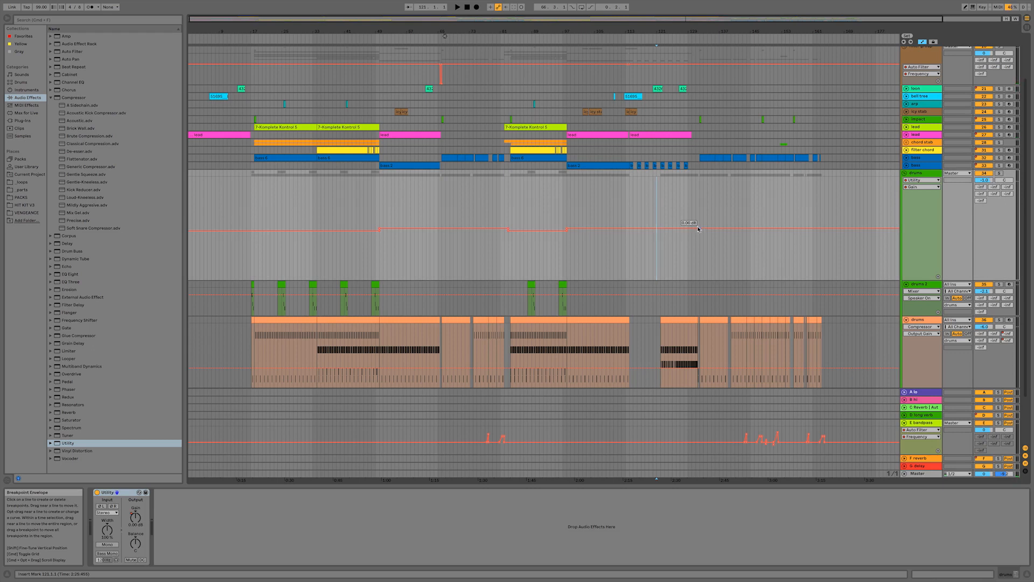
{"action": "left_click_drag", "start_coordinate": [692, 19], "coordinate": [699, 192]}
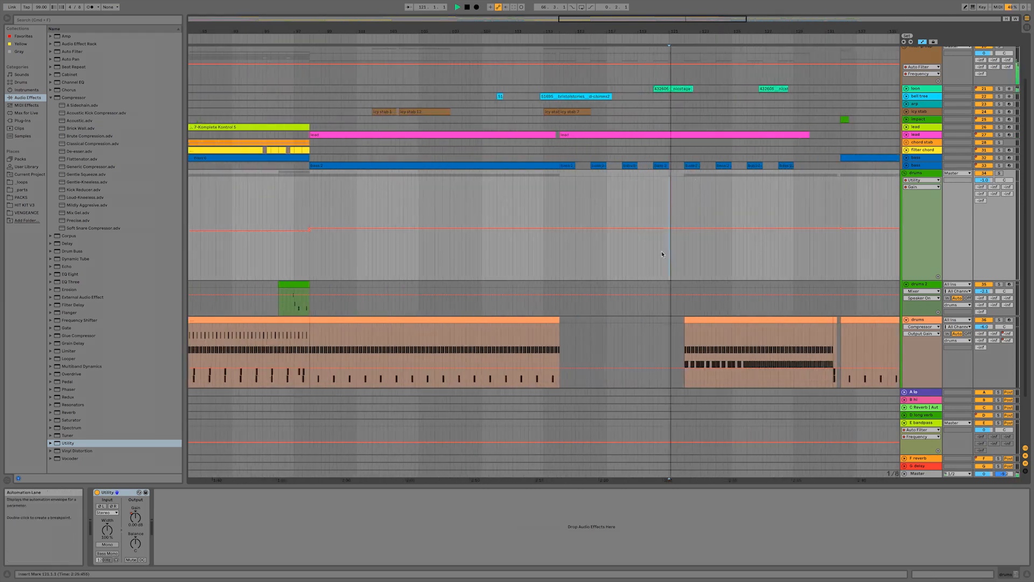
{"action": "left_click_drag", "start_coordinate": [677, 228], "coordinate": [681, 233]}
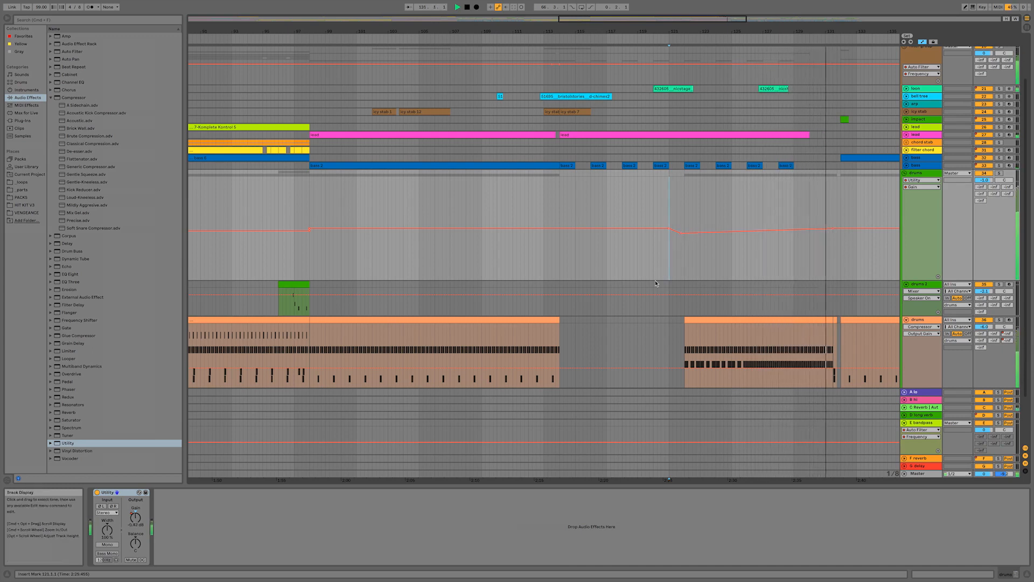
Step: Audition the build-up before the second drop and deepen the drums gain dip near bar 122 to about -4 dB
{"action": "left_click", "coordinate": [862, 270]}
{"action": "key", "text": "space"}
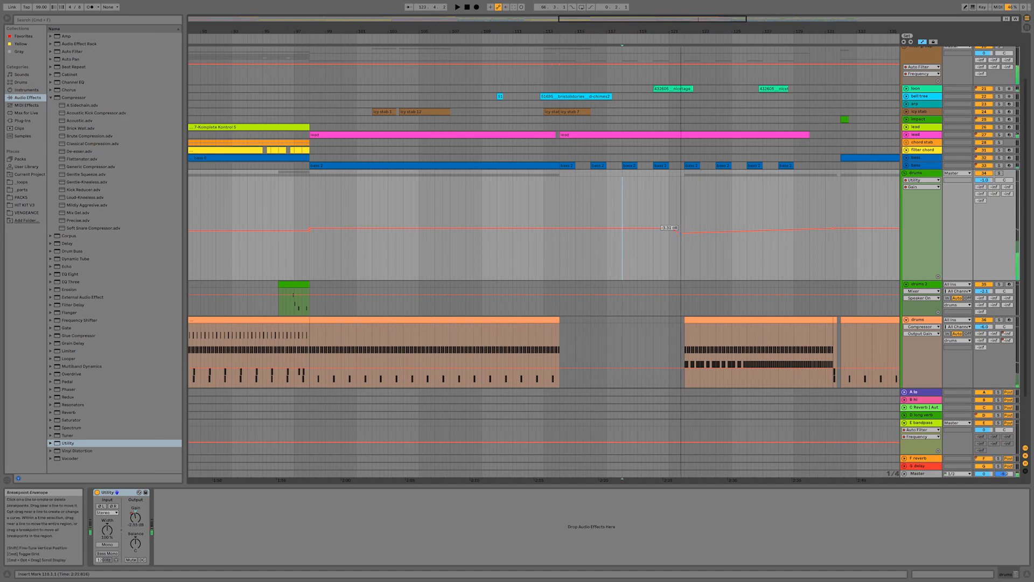
{"action": "left_click", "coordinate": [664, 254]}
{"action": "key", "text": "space"}
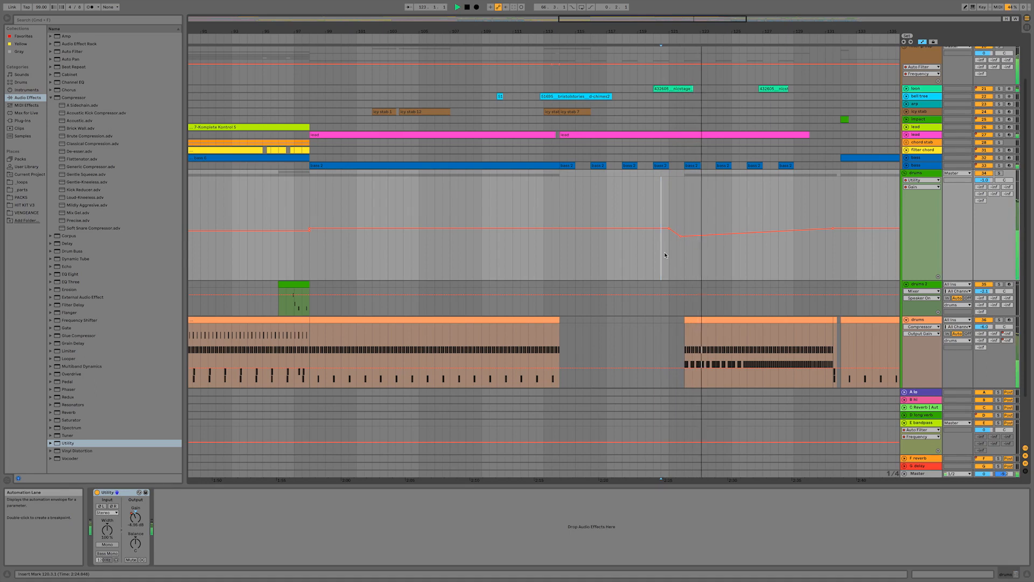
Step: Open the drums clip of the second build-up and select the off-beat E1 notes in its first half
{"action": "left_click", "coordinate": [740, 317]}
{"action": "double_click", "coordinate": [740, 318]}
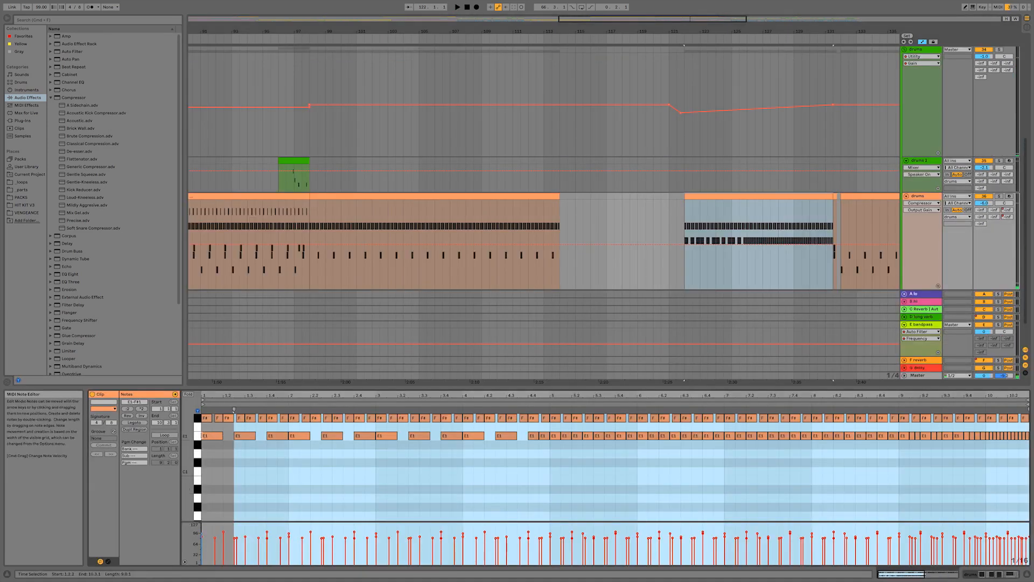
{"action": "left_click", "coordinate": [196, 438]}
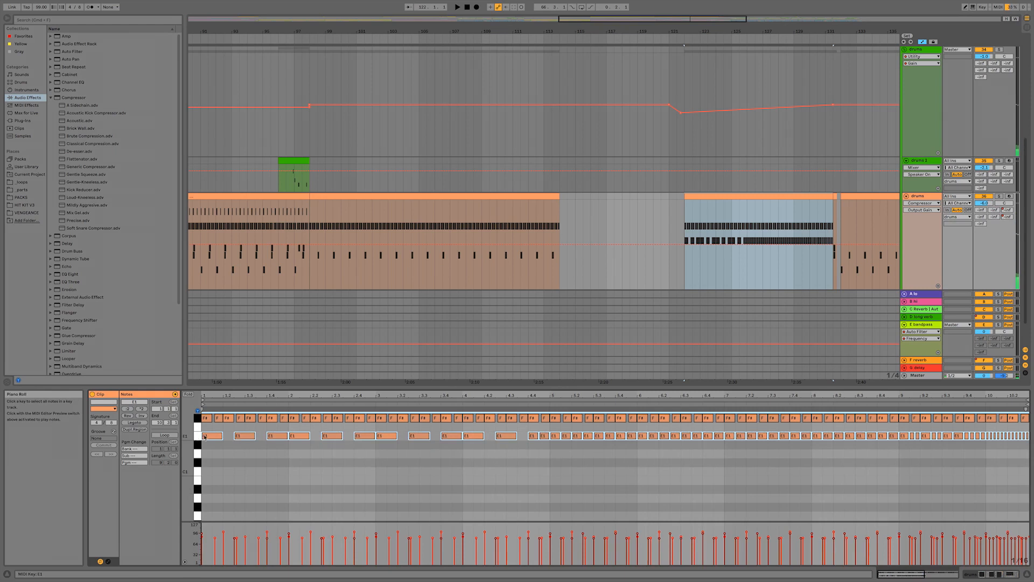
{"action": "left_click", "coordinate": [244, 456]}
{"action": "left_click_drag", "start_coordinate": [239, 454], "coordinate": [289, 435]}
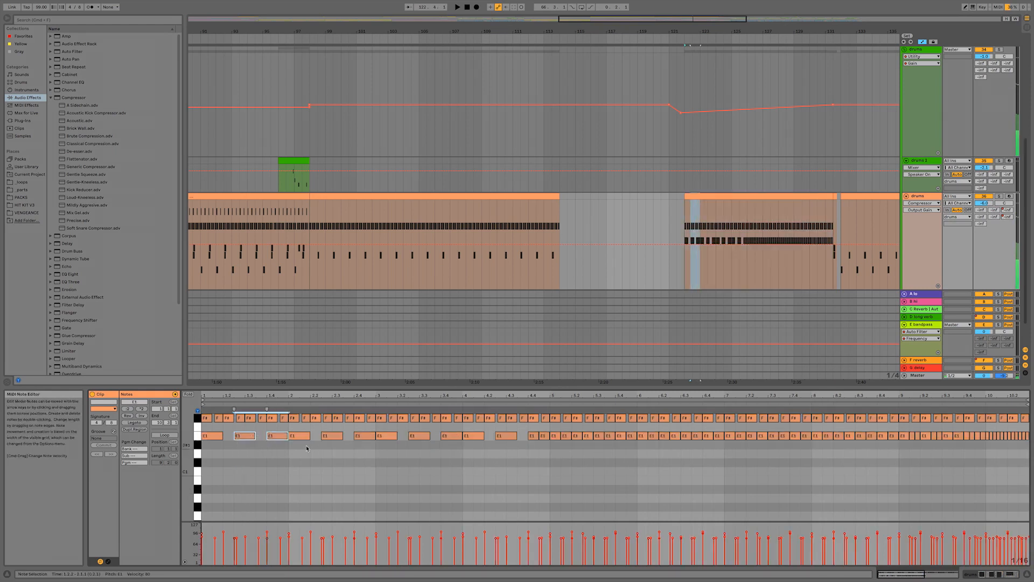
{"action": "left_click_drag", "start_coordinate": [353, 441], "coordinate": [452, 432]}
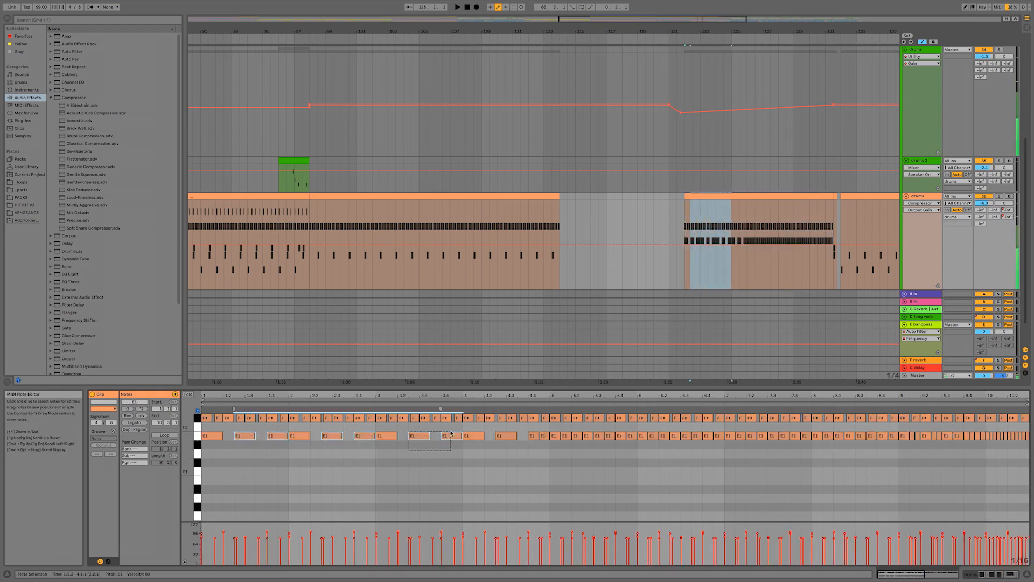
{"action": "left_click_drag", "start_coordinate": [522, 440], "coordinate": [534, 436]}
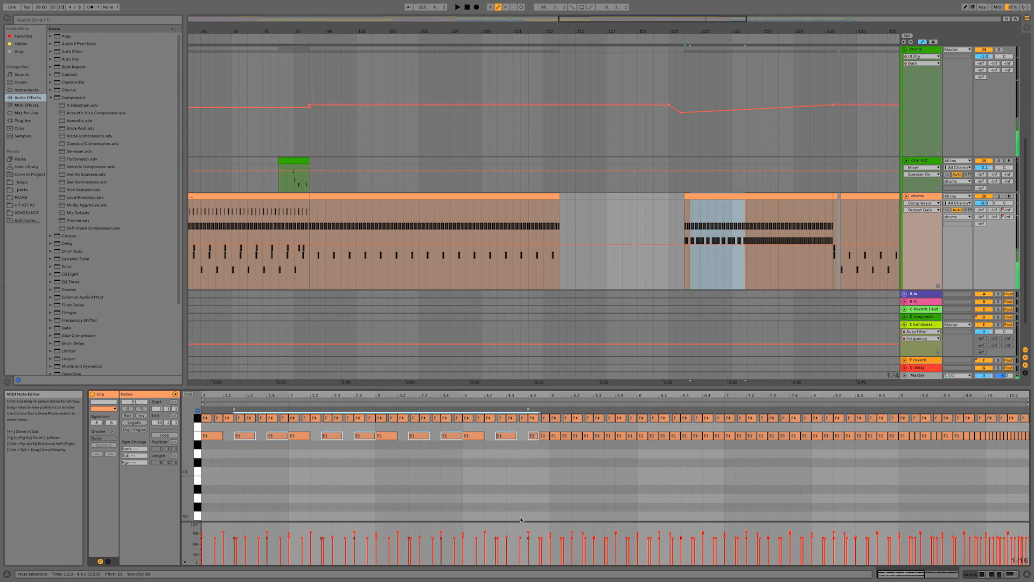
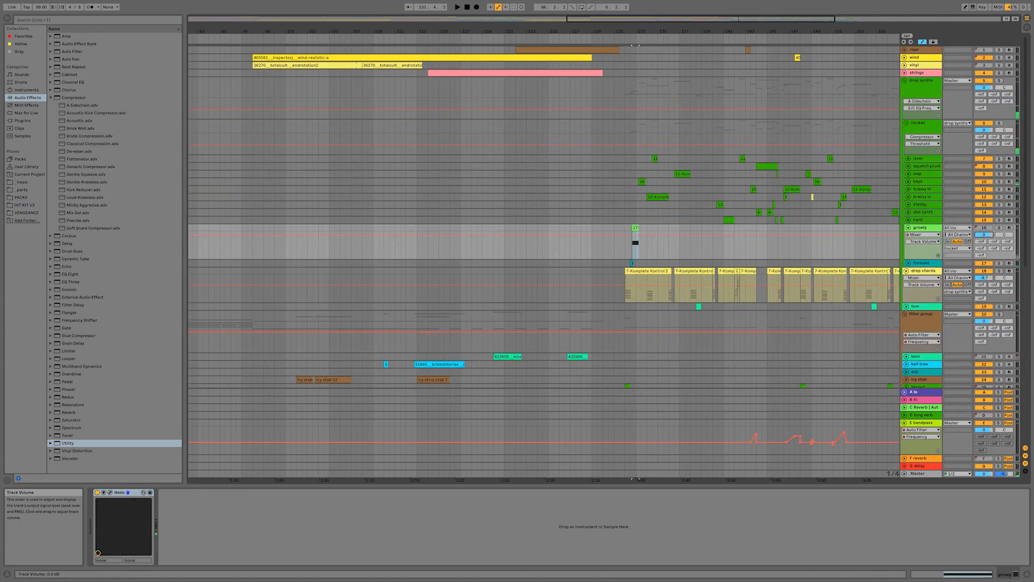
Step: Audition the second drop, set the E bandpass return's volume to about -2 dB, and replay from about bar 144
{"action": "left_click", "coordinate": [620, 210]}
{"action": "key", "text": "space"}
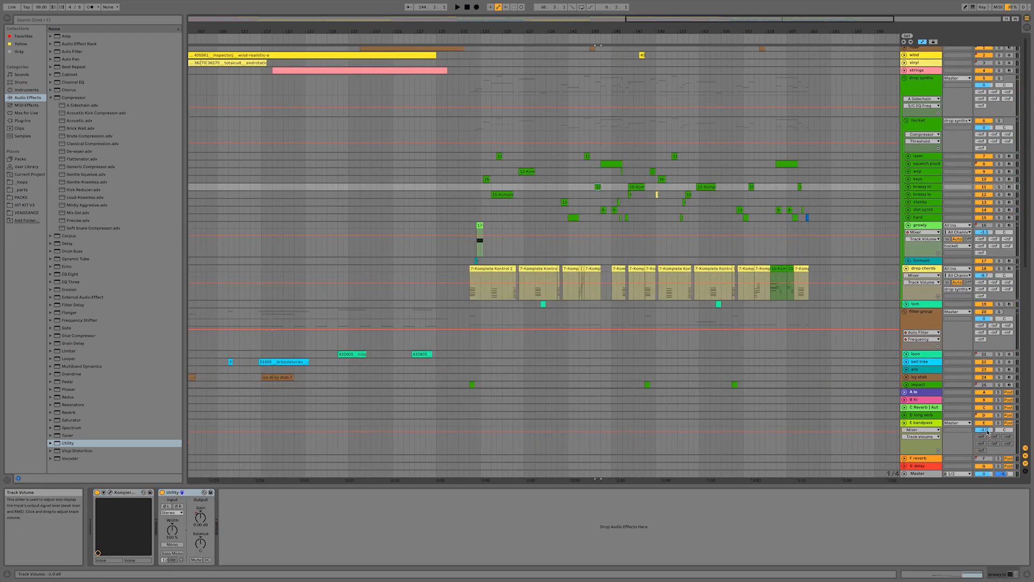
{"action": "left_click", "coordinate": [596, 194]}
{"action": "key", "text": "space"}
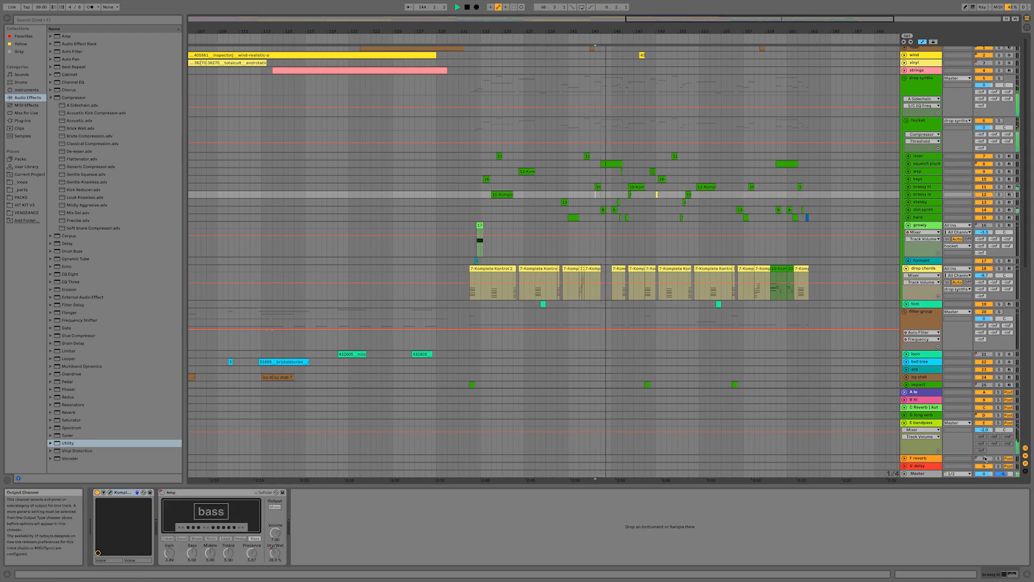
Step: Unfold the synth track just above keys and audition its clips around bars 136 and 148
{"action": "left_click", "coordinate": [913, 178]}
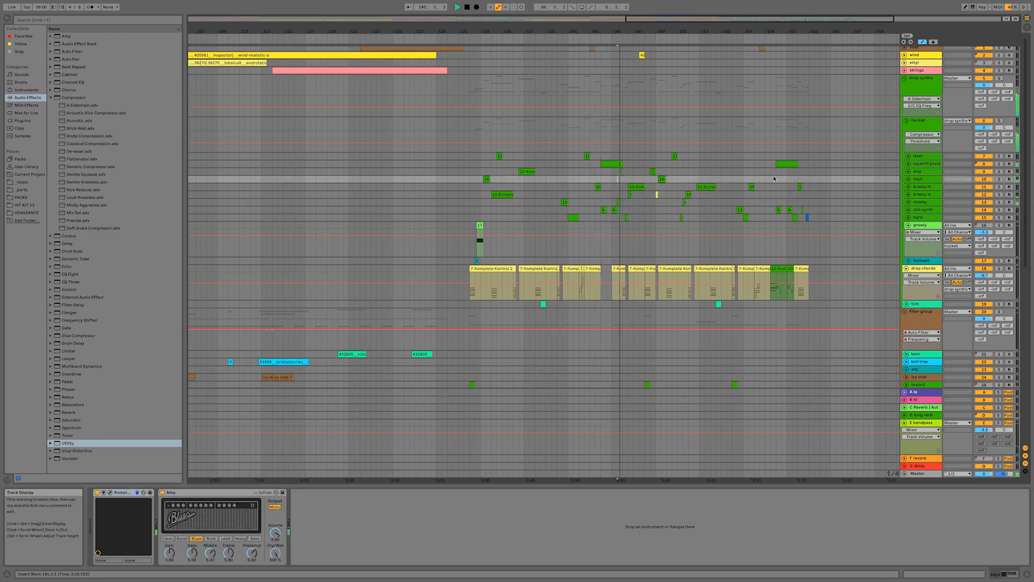
{"action": "left_click", "coordinate": [908, 172]}
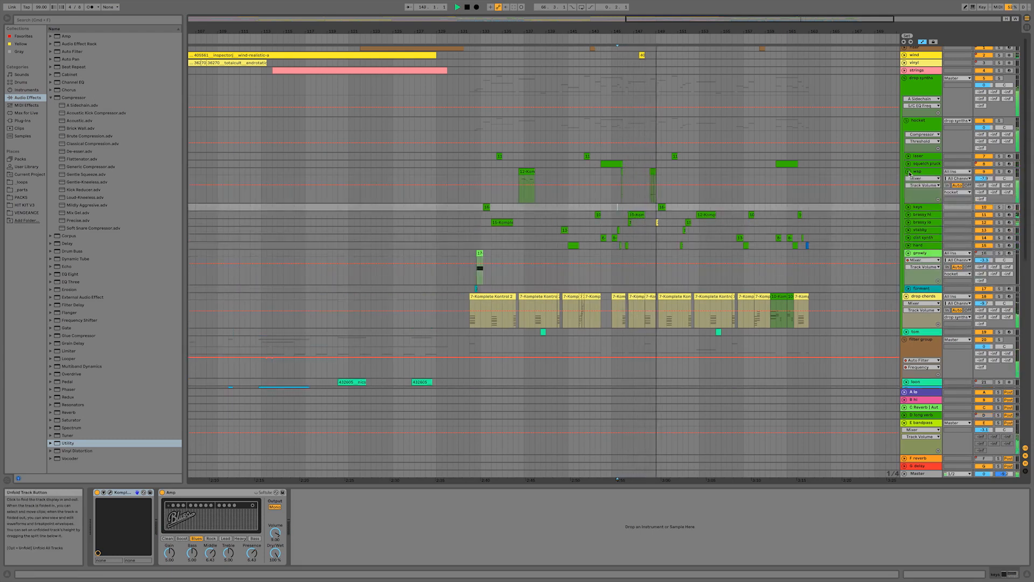
{"action": "left_click", "coordinate": [924, 173]}
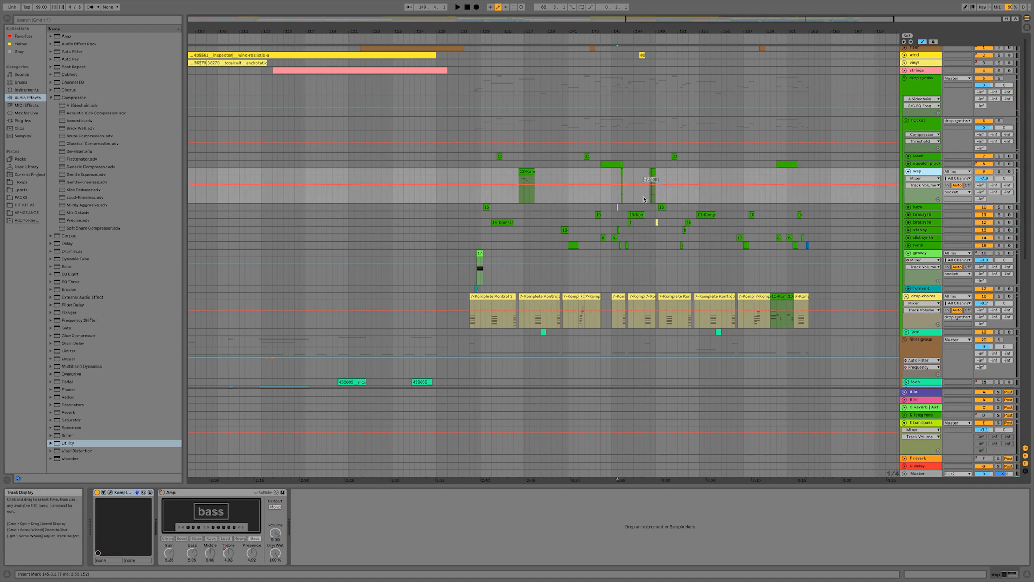
{"action": "left_click", "coordinate": [530, 171]}
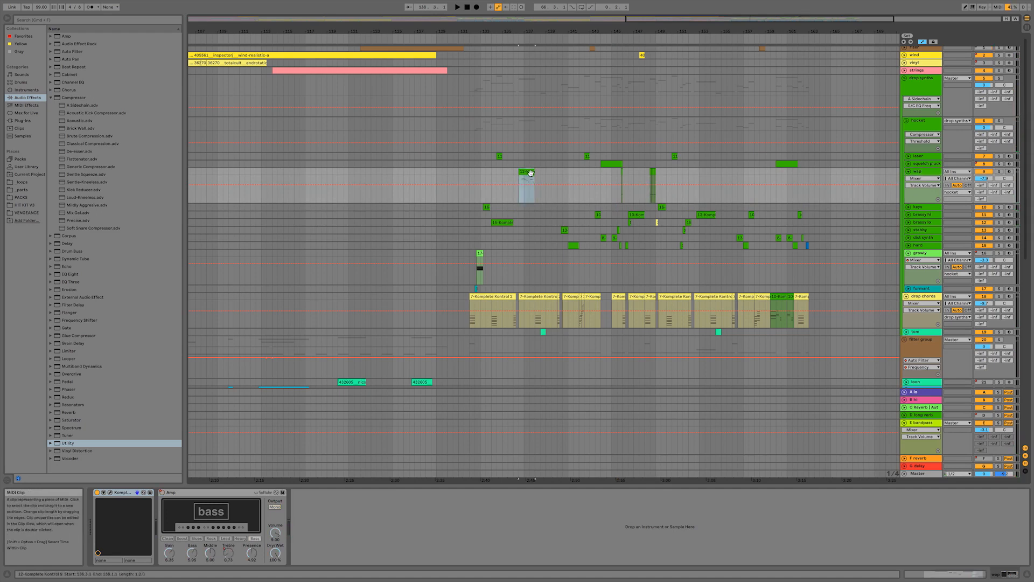
{"action": "key", "text": "space"}
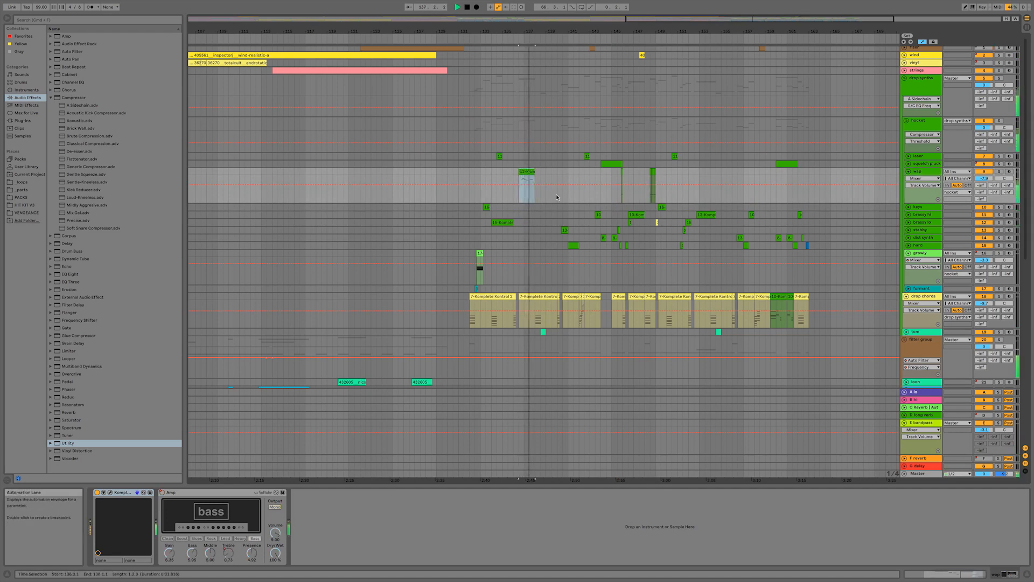
{"action": "key", "text": "space"}
{"action": "left_click", "coordinate": [650, 192]}
{"action": "key", "text": "space"}
{"action": "key", "text": "space"}
{"action": "left_click_drag", "start_coordinate": [658, 31], "coordinate": [666, 76]}
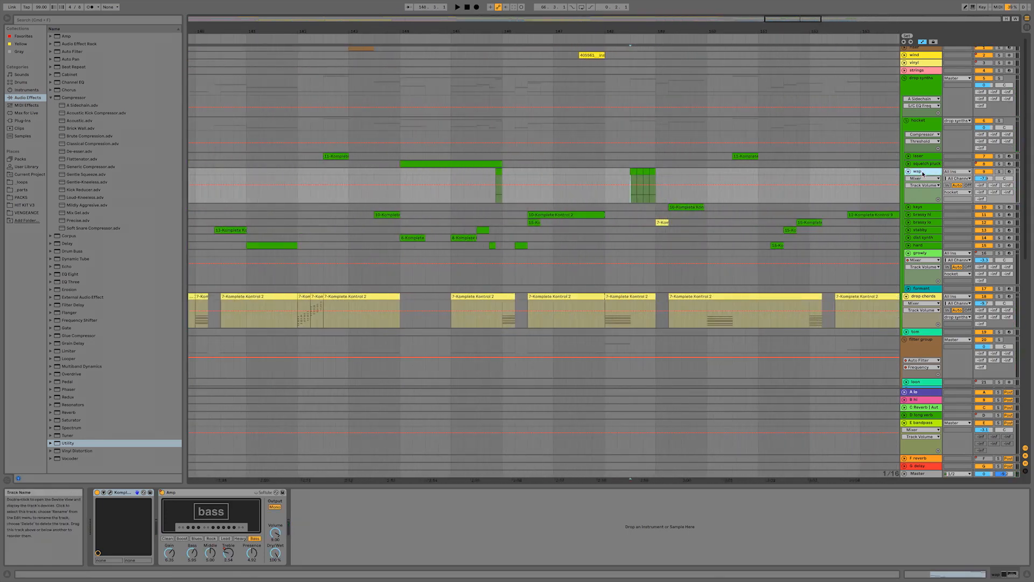
Step: Try drawing an Amp Volume automation change over the synth clip near bar 148, listen to it, and undo it
{"action": "left_click", "coordinate": [276, 539]}
{"action": "key", "text": "space"}
{"action": "key", "text": "space"}
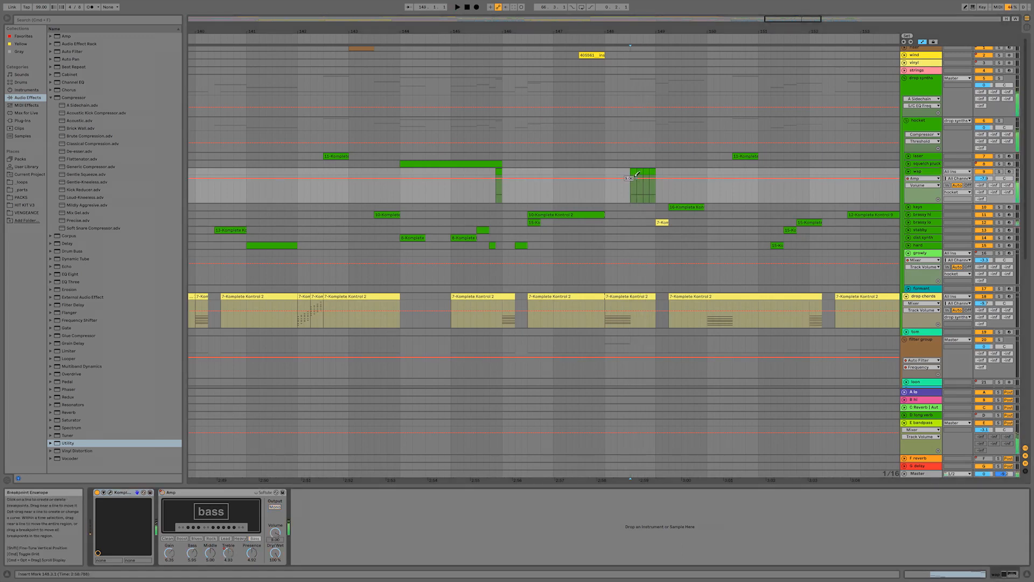
{"action": "key", "text": "b"}
{"action": "left_click_drag", "start_coordinate": [633, 175], "coordinate": [654, 175]}
{"action": "key", "text": "space"}
{"action": "key", "text": "space"}
{"action": "key", "text": "super+z"}
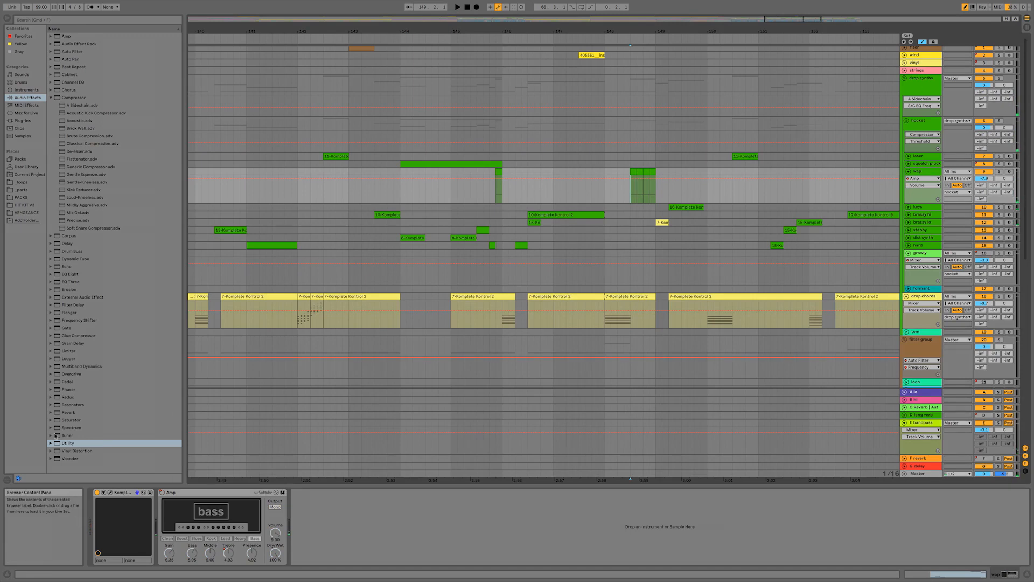
Step: Add a Utility to the synth track above keys and raise its automated gain slightly over the clips between bars 148.3 and 149
{"action": "left_click_drag", "start_coordinate": [80, 443], "coordinate": [239, 496]}
{"action": "left_click_drag", "start_coordinate": [307, 527], "coordinate": [308, 528]}
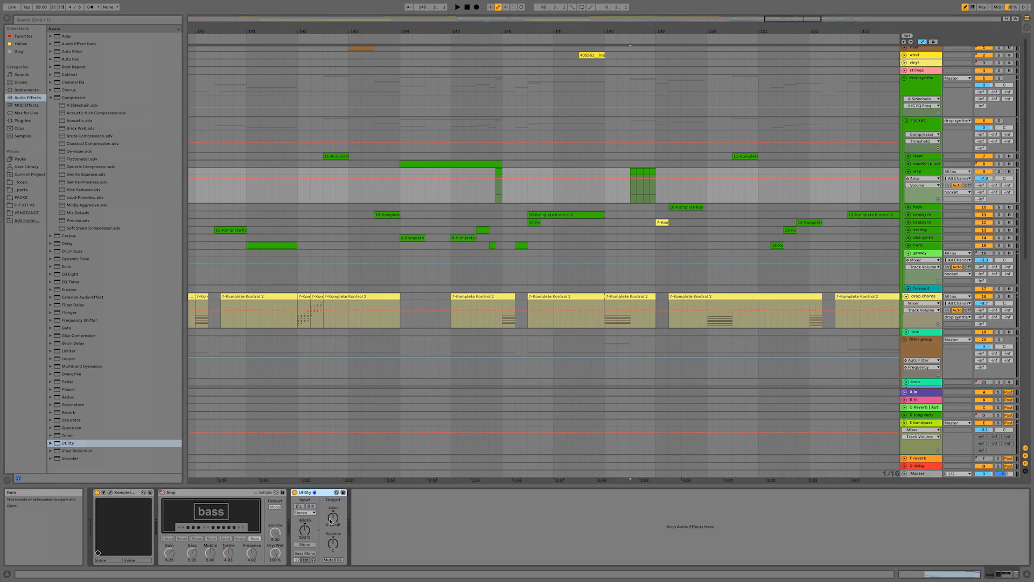
{"action": "left_click", "coordinate": [645, 187]}
{"action": "key", "text": "b"}
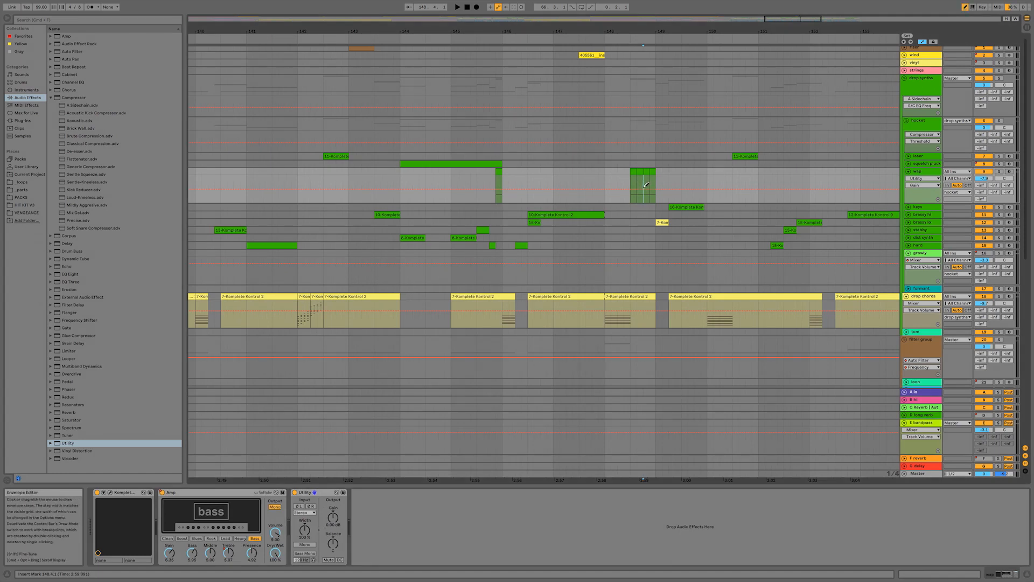
{"action": "key", "text": "space"}
{"action": "key", "text": "b"}
{"action": "left_click", "coordinate": [640, 195]}
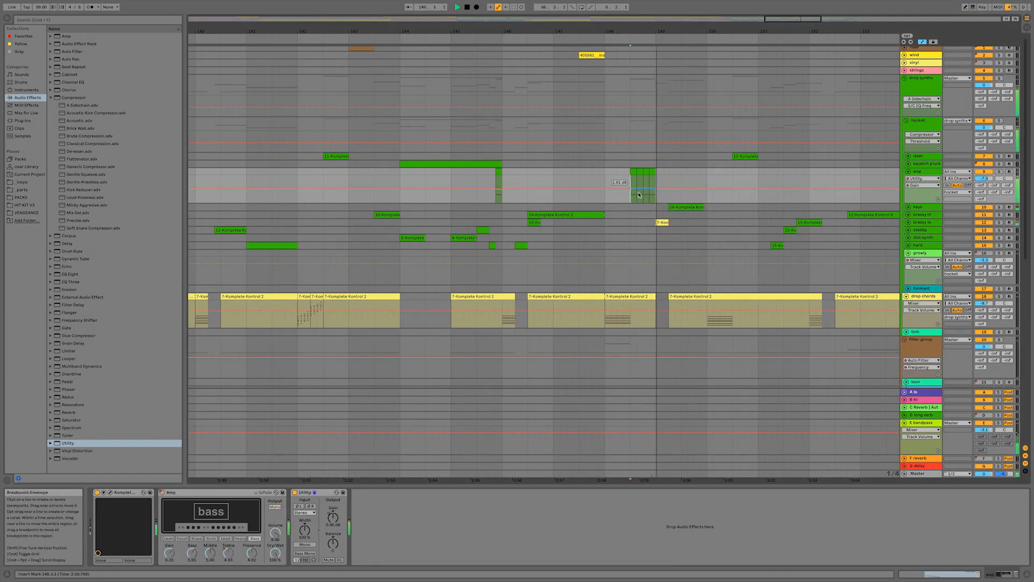
{"action": "key", "text": "space"}
{"action": "key", "text": "space"}
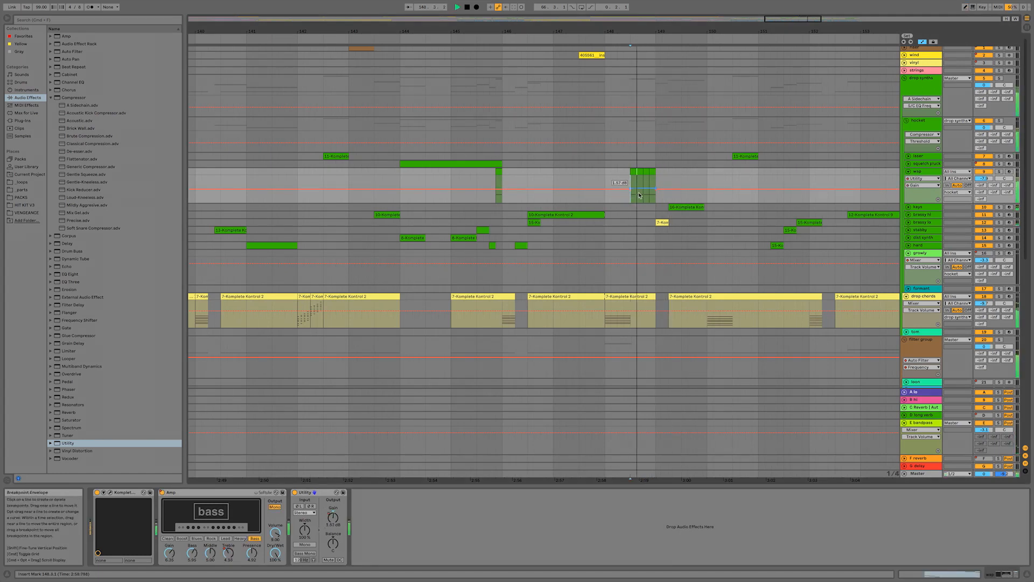
Step: Audition the second drop from bar 147 to about bar 154
{"action": "left_click", "coordinate": [557, 202]}
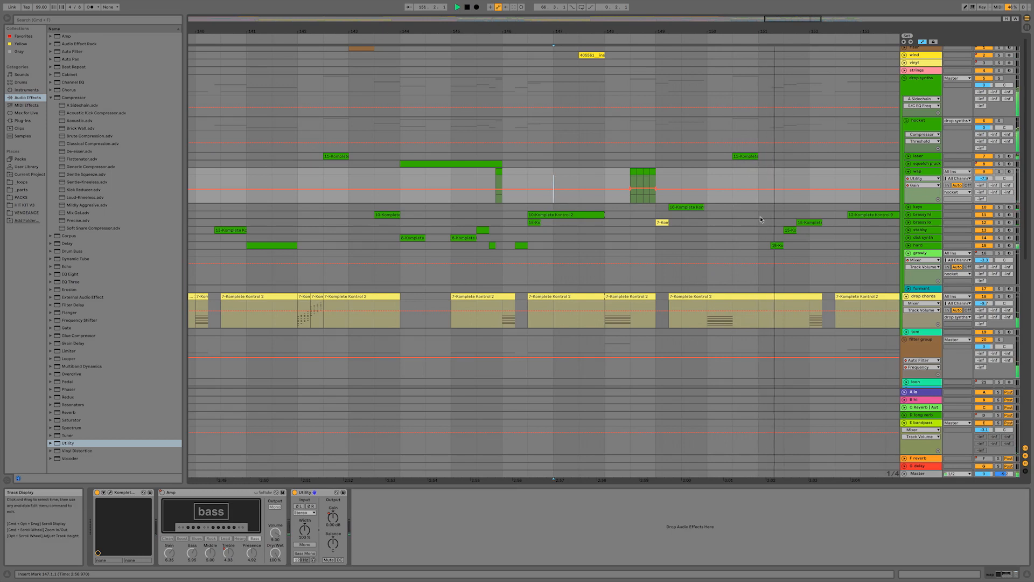
{"action": "scroll", "coordinate": [762, 220], "scroll_direction": "right", "scroll_amount": 5}
{"action": "scroll", "coordinate": [761, 219], "scroll_direction": "down", "scroll_amount": 1}
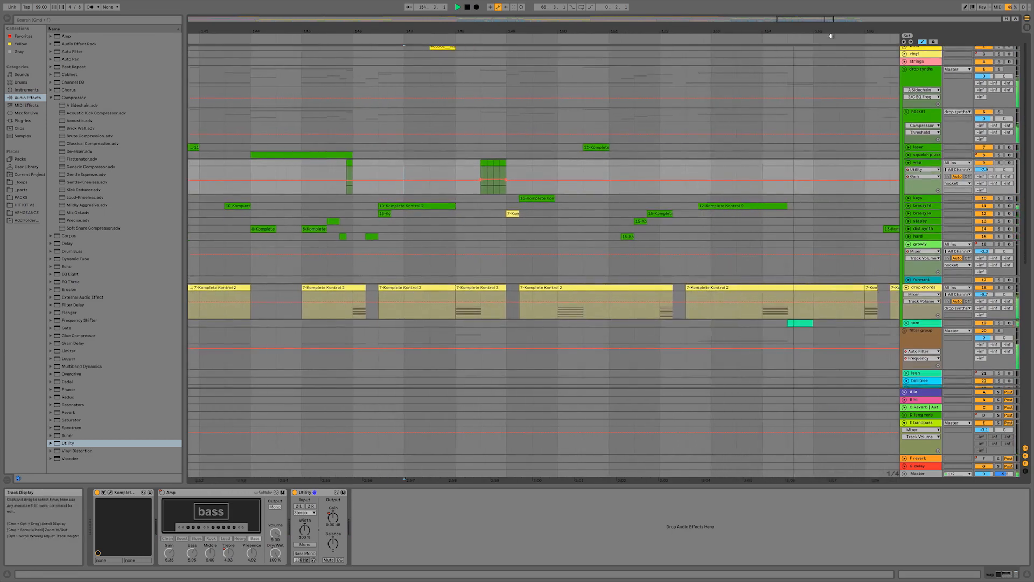
{"action": "key", "text": "space"}
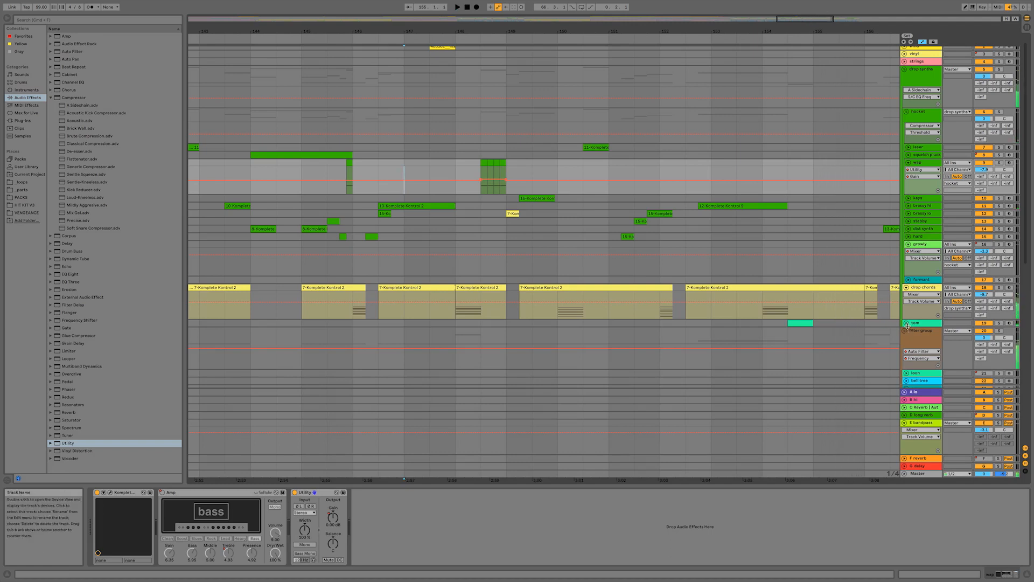
Step: Unfold the teal track below drop chords and set its volume to about -3 dB while replaying its clip near bar 154
{"action": "left_click", "coordinate": [907, 323]}
{"action": "left_click", "coordinate": [763, 338]}
{"action": "key", "text": "space"}
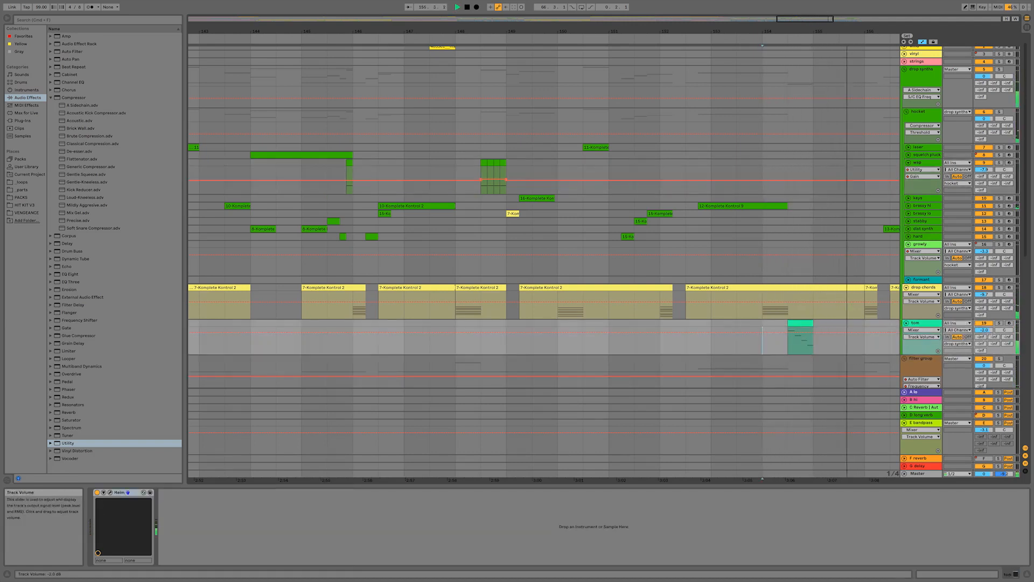
{"action": "left_click", "coordinate": [767, 345]}
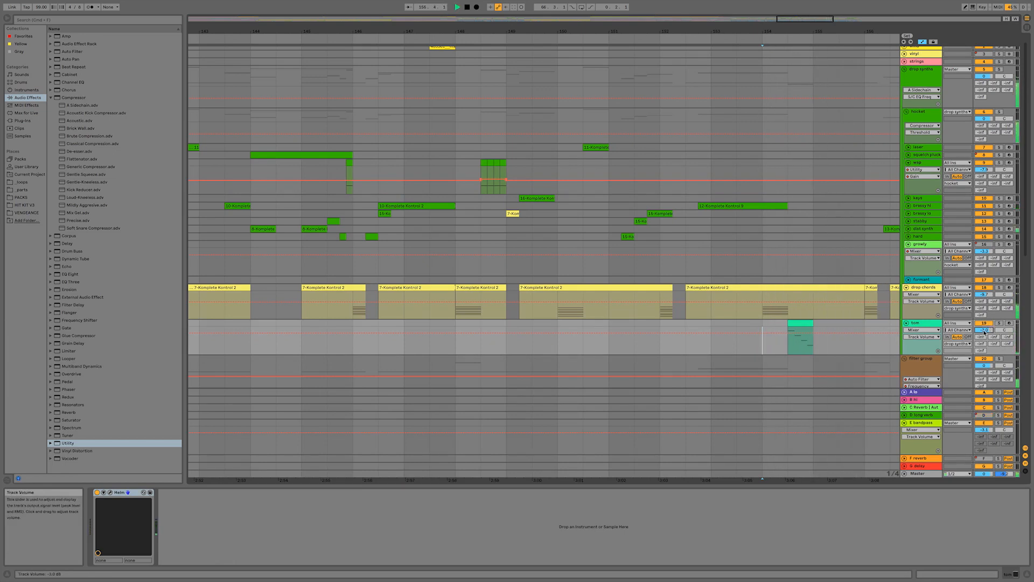
{"action": "key", "text": "space"}
Step: Listen through the second drop from bar 154 to about bar 157
{"action": "scroll", "coordinate": [746, 170], "scroll_direction": "right", "scroll_amount": 5}
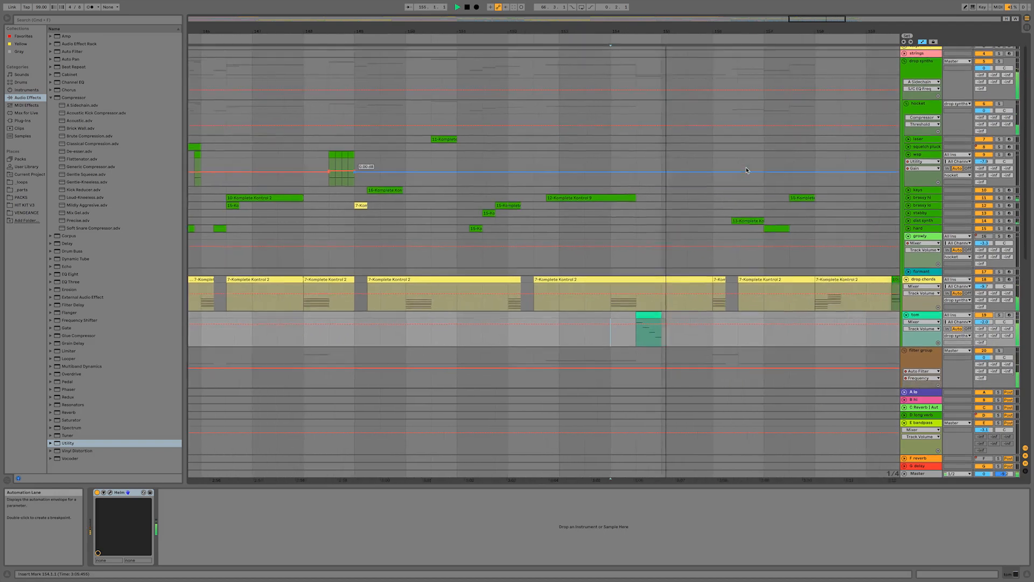
{"action": "scroll", "coordinate": [813, 108], "scroll_direction": "right", "scroll_amount": 5}
{"action": "scroll", "coordinate": [813, 108], "scroll_direction": "down", "scroll_amount": 1}
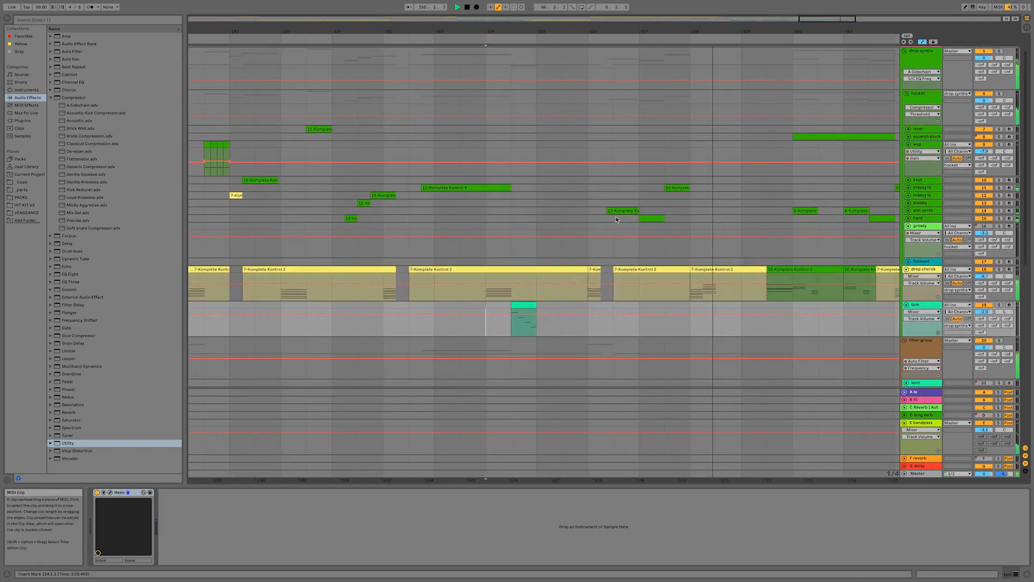
{"action": "key", "text": "space"}
Step: Transpose all notes of the higher breezy synth's clip near bar 157 up seven semitones and stop or start playback to check
{"action": "left_click", "coordinate": [675, 187]}
{"action": "left_click", "coordinate": [674, 187]}
{"action": "left_click_drag", "start_coordinate": [692, 31], "coordinate": [692, 16]}
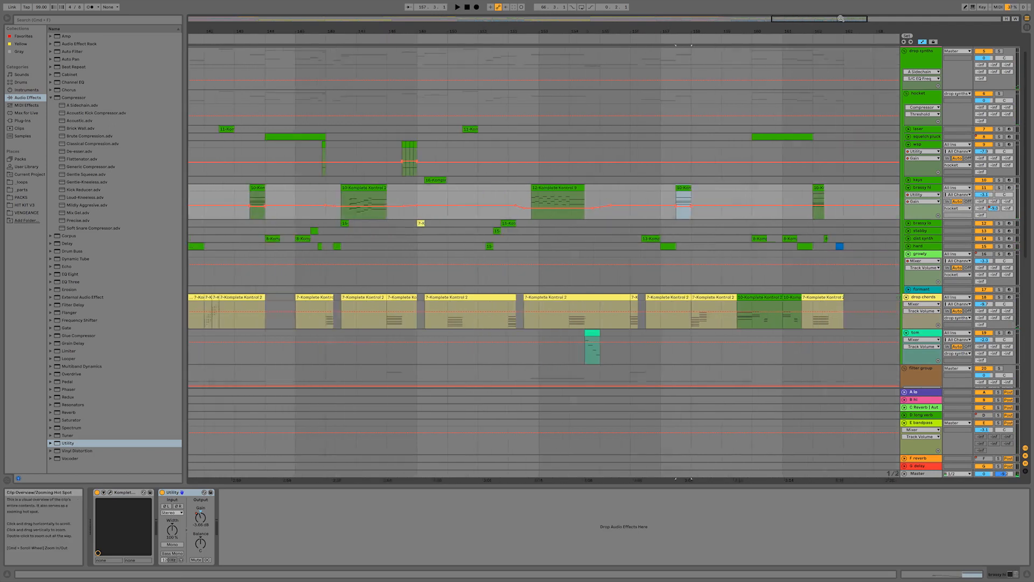
{"action": "double_click", "coordinate": [683, 189]}
{"action": "left_click", "coordinate": [419, 434]}
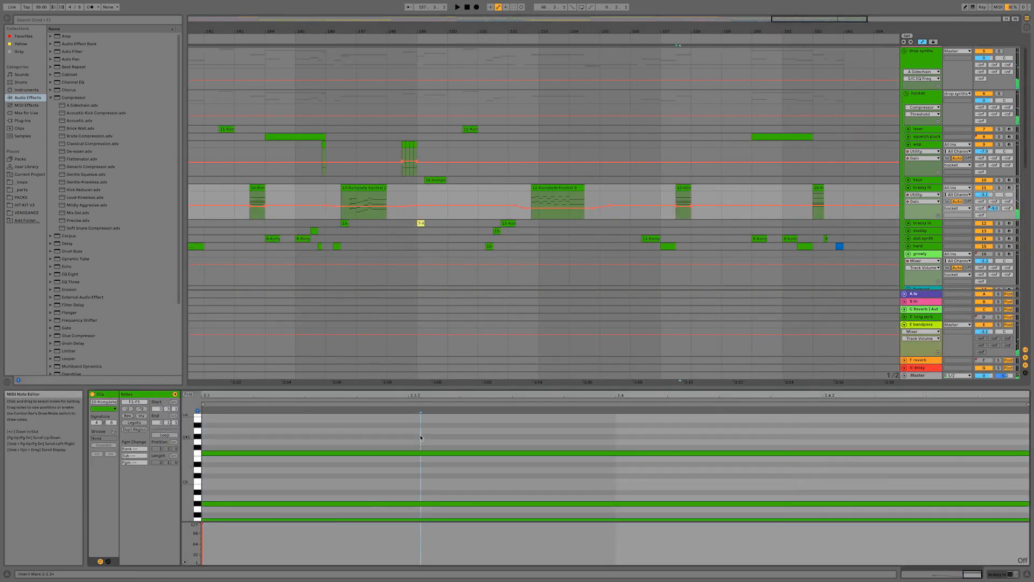
{"action": "key", "text": "super+a"}
{"action": "key", "text": "Up"}
{"action": "key", "text": "Up"}
{"action": "key", "text": "Up"}
{"action": "key", "text": "Up"}
{"action": "key", "text": "Up"}
{"action": "key", "text": "Up"}
{"action": "key", "text": "Up"}
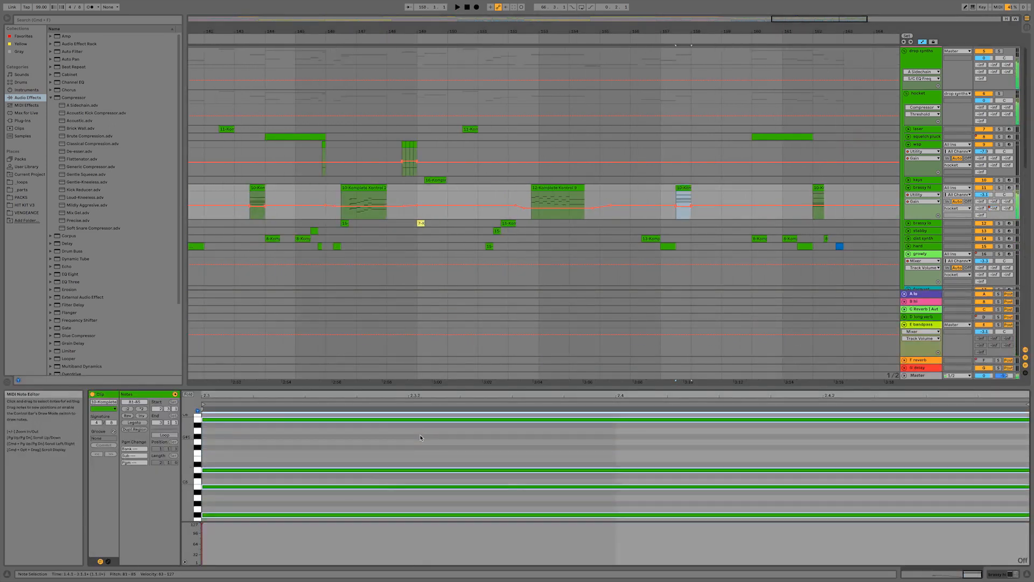
{"action": "key", "text": "space"}
Step: Inspect the transposed clip near bar 157 and audition the second drop from there to about bar 161
{"action": "left_click", "coordinate": [644, 227]}
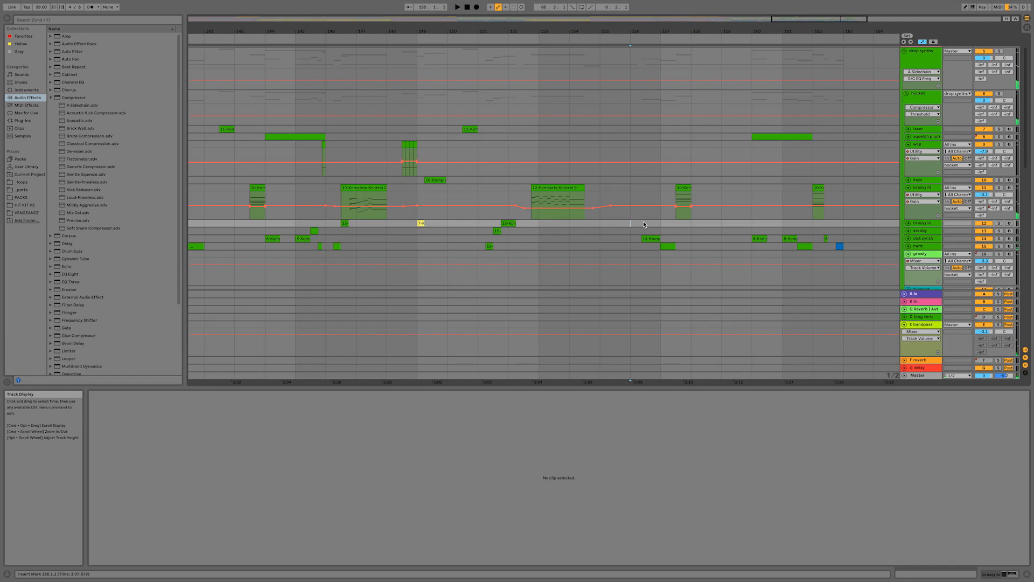
{"action": "left_click", "coordinate": [684, 187]}
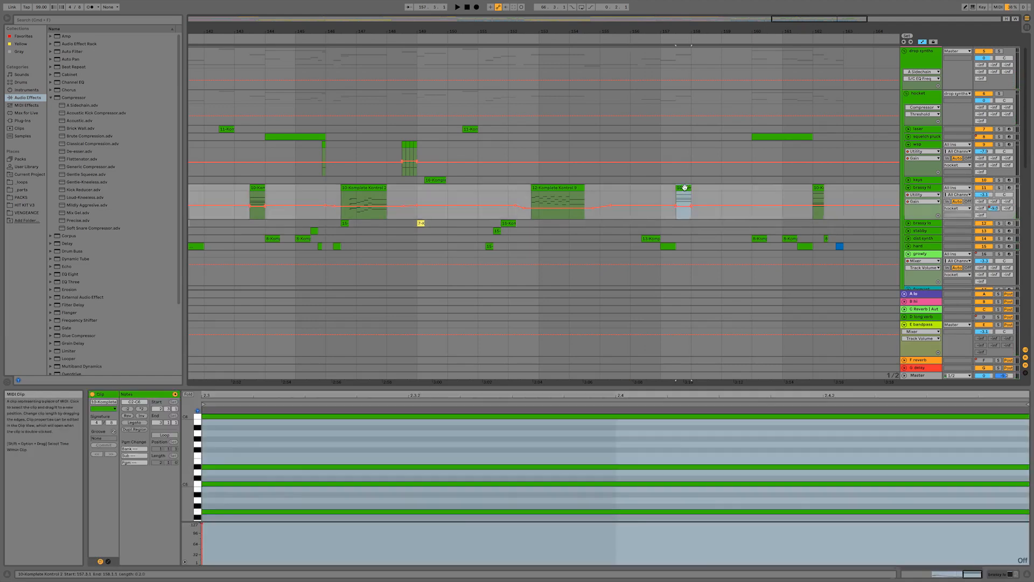
{"action": "left_click", "coordinate": [677, 221]}
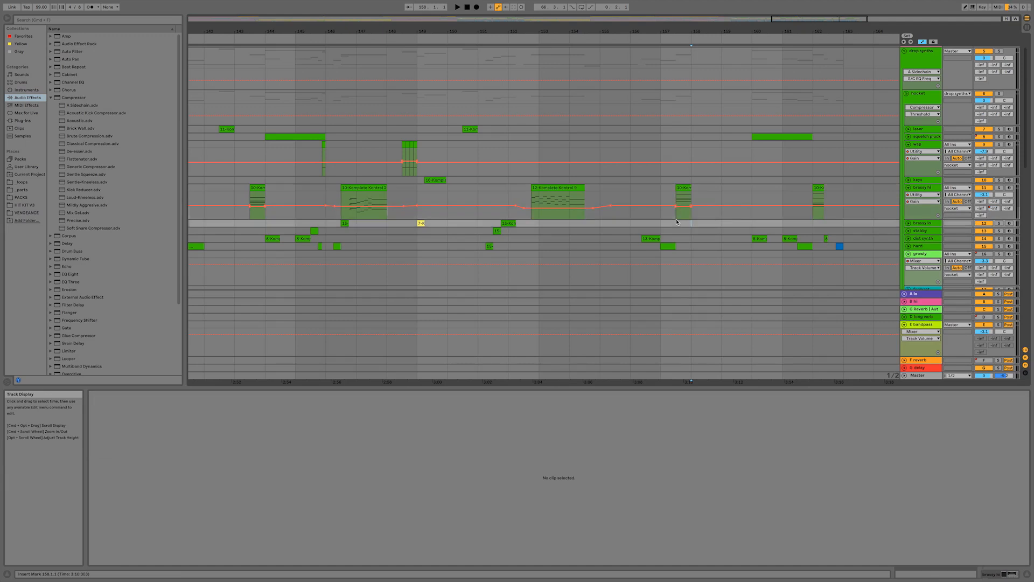
{"action": "left_click", "coordinate": [687, 188]}
{"action": "left_click", "coordinate": [687, 187]}
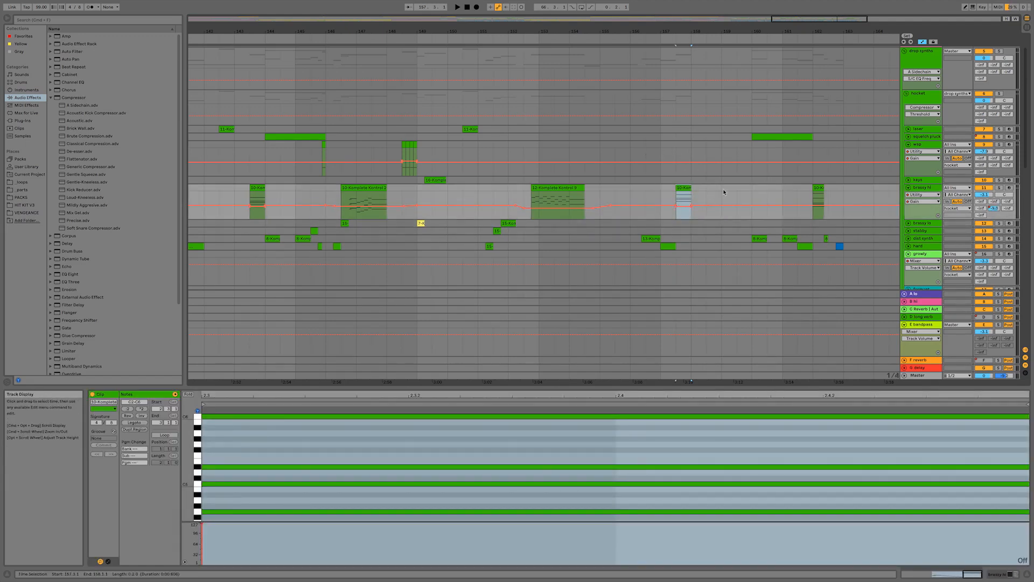
{"action": "left_click", "coordinate": [654, 191]}
{"action": "key", "text": "space"}
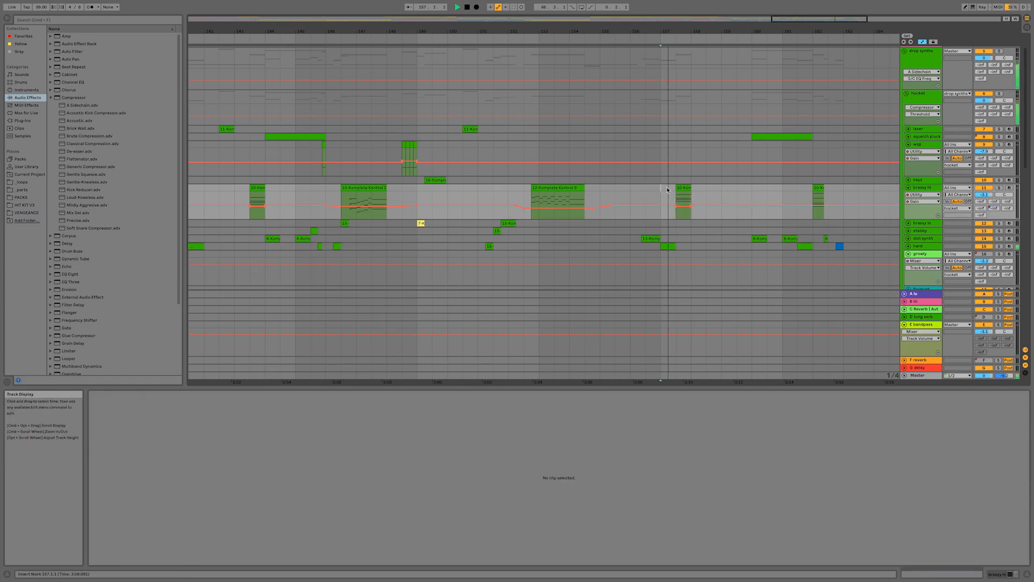
{"action": "scroll", "coordinate": [735, 199], "scroll_direction": "down", "scroll_amount": 1}
{"action": "scroll", "coordinate": [737, 202], "scroll_direction": "down", "scroll_amount": 1}
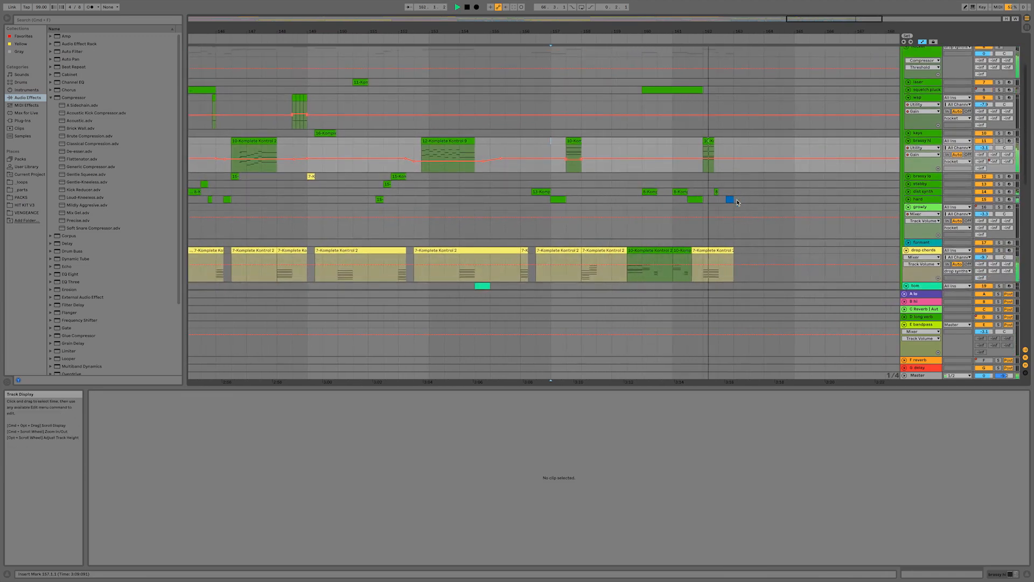
{"action": "key", "text": "space"}
Step: Replay the end of the second drop from bar 161 and examine the bass and drum tracks there
{"action": "left_click", "coordinate": [688, 223]}
{"action": "key", "text": "space"}
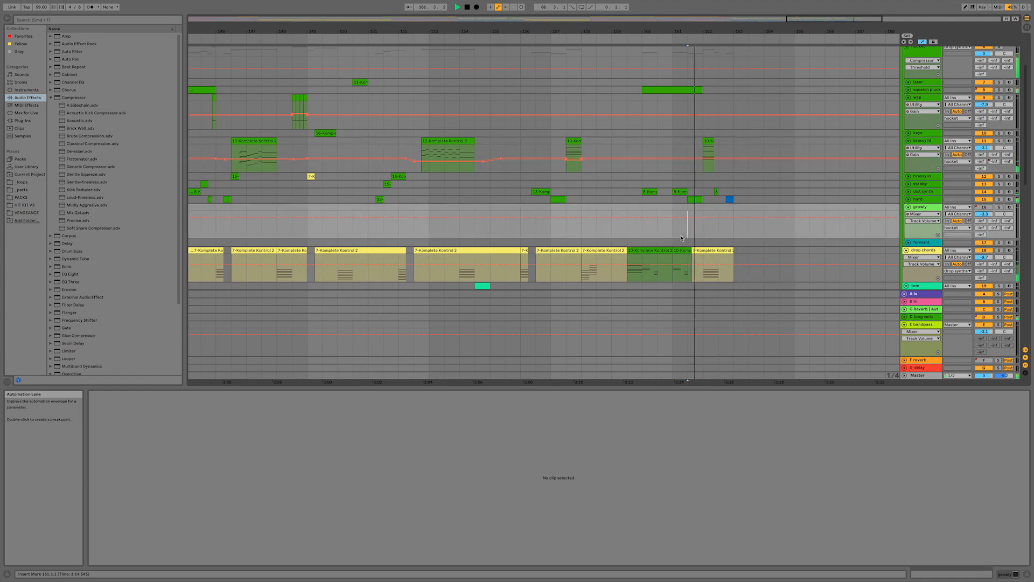
{"action": "scroll", "coordinate": [797, 246], "scroll_direction": "down", "scroll_amount": 1}
{"action": "scroll", "coordinate": [797, 245], "scroll_direction": "down", "scroll_amount": 10}
{"action": "key", "text": "space"}
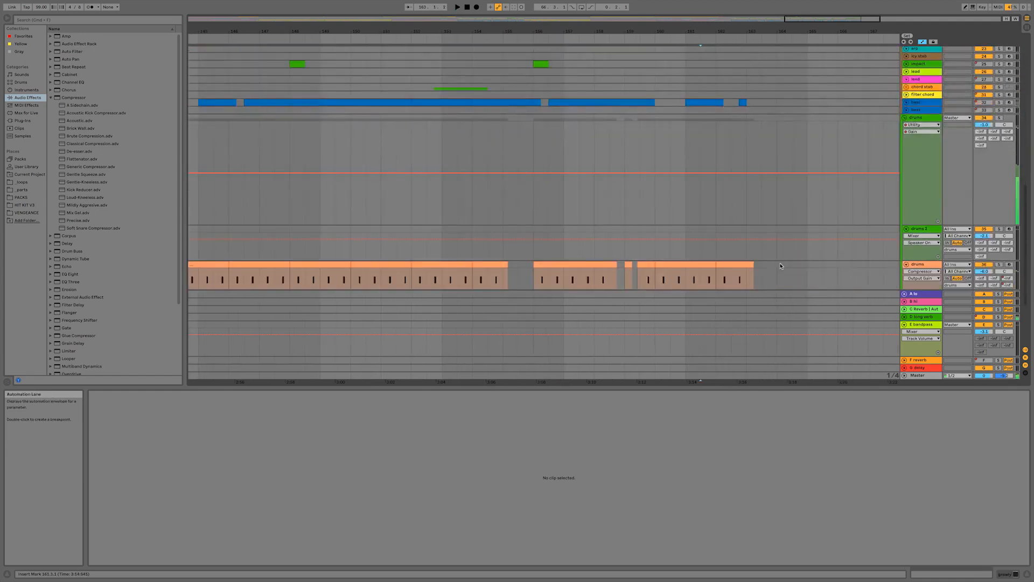
{"action": "scroll", "coordinate": [779, 271], "scroll_direction": "down", "scroll_amount": 4}
{"action": "scroll", "coordinate": [779, 271], "scroll_direction": "right", "scroll_amount": 1}
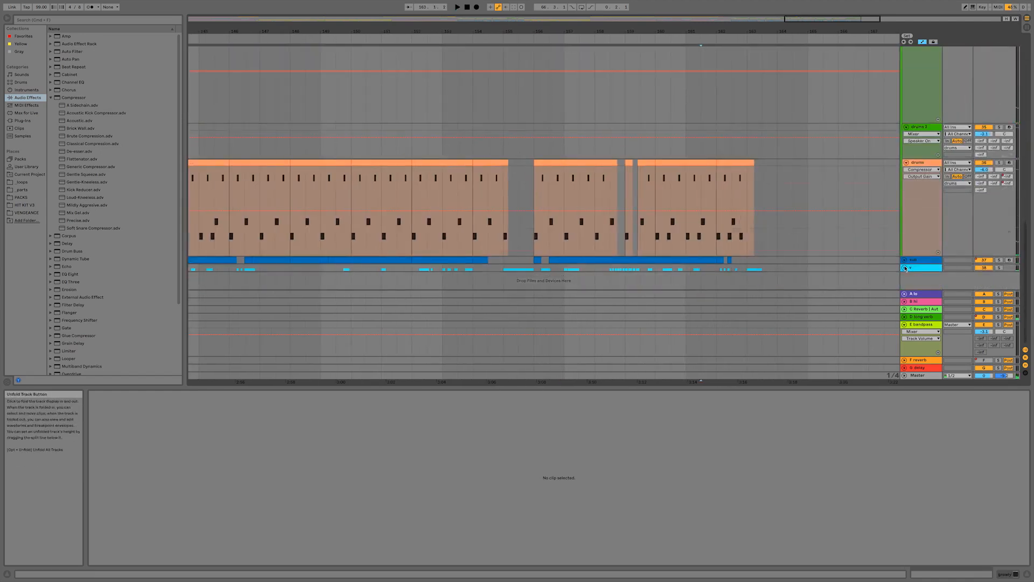
Step: Expand the v vocals group and audition its chopped vocal clips near the end of the arrangement
{"action": "left_click", "coordinate": [905, 268]}
{"action": "scroll", "coordinate": [815, 235], "scroll_direction": "down", "scroll_amount": 8}
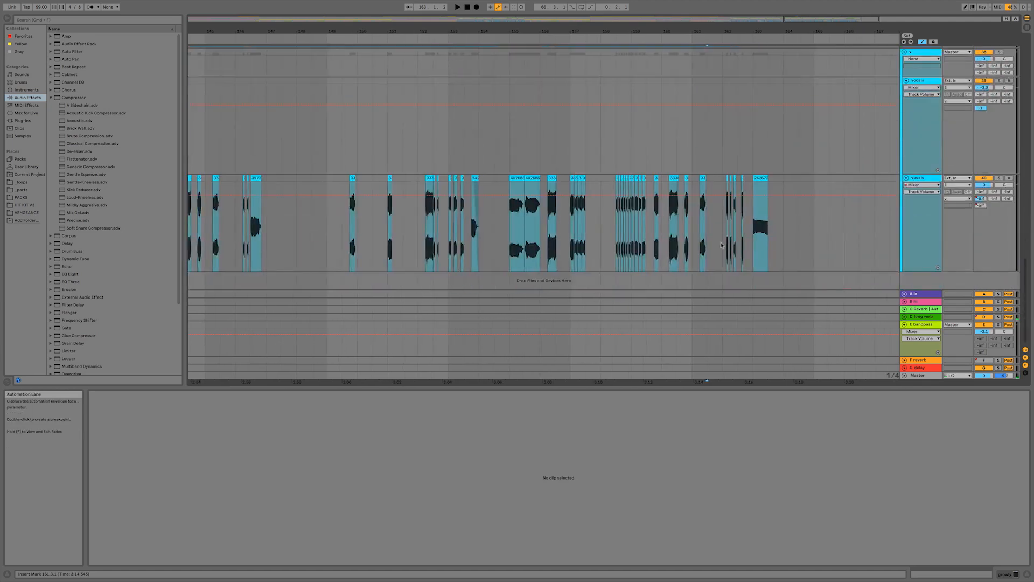
{"action": "left_click", "coordinate": [721, 245]}
{"action": "key", "text": "space"}
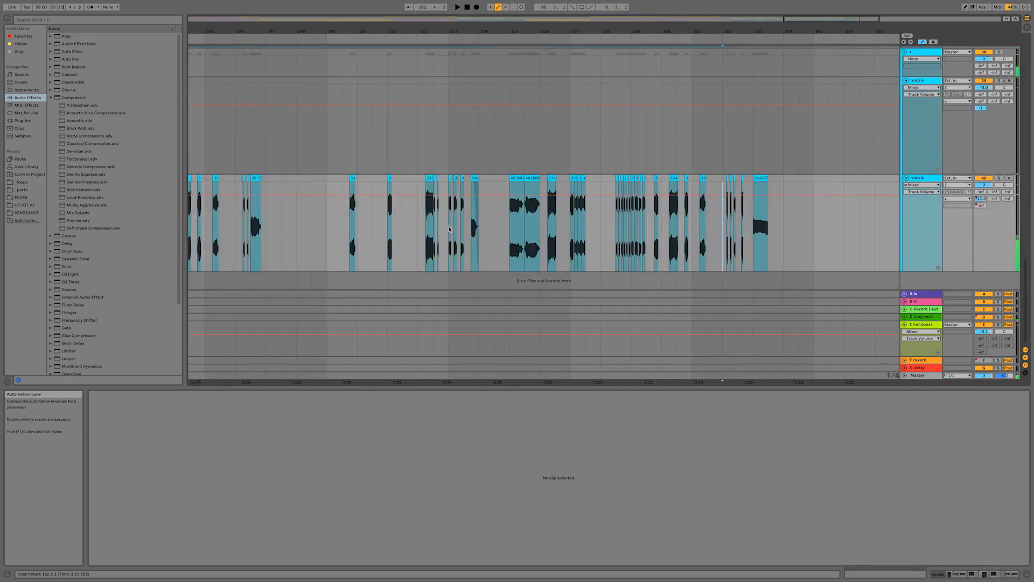
{"action": "left_click", "coordinate": [450, 229]}
{"action": "key", "text": "space"}
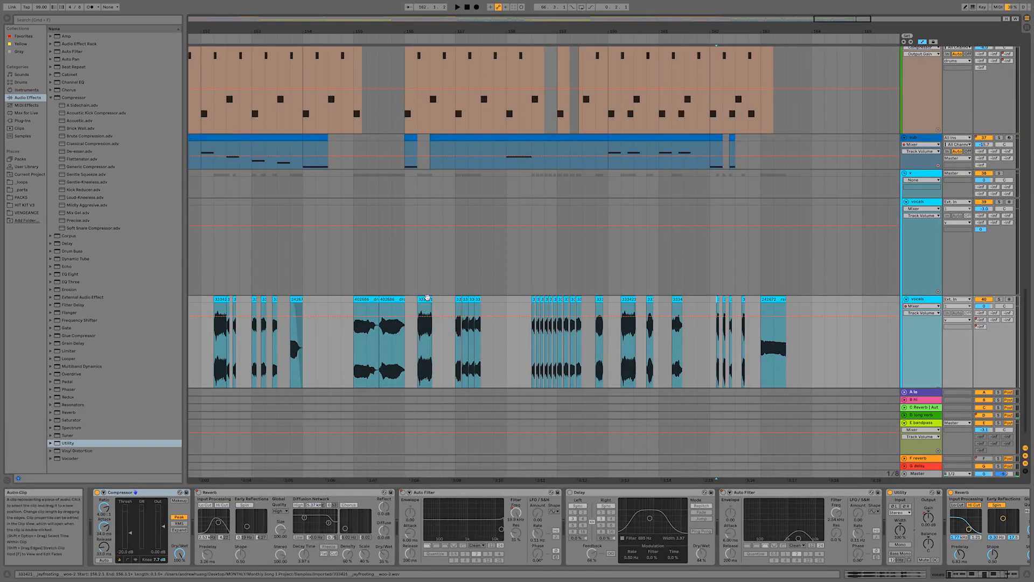
{"action": "left_click", "coordinate": [427, 298]}
{"action": "key", "text": "space"}
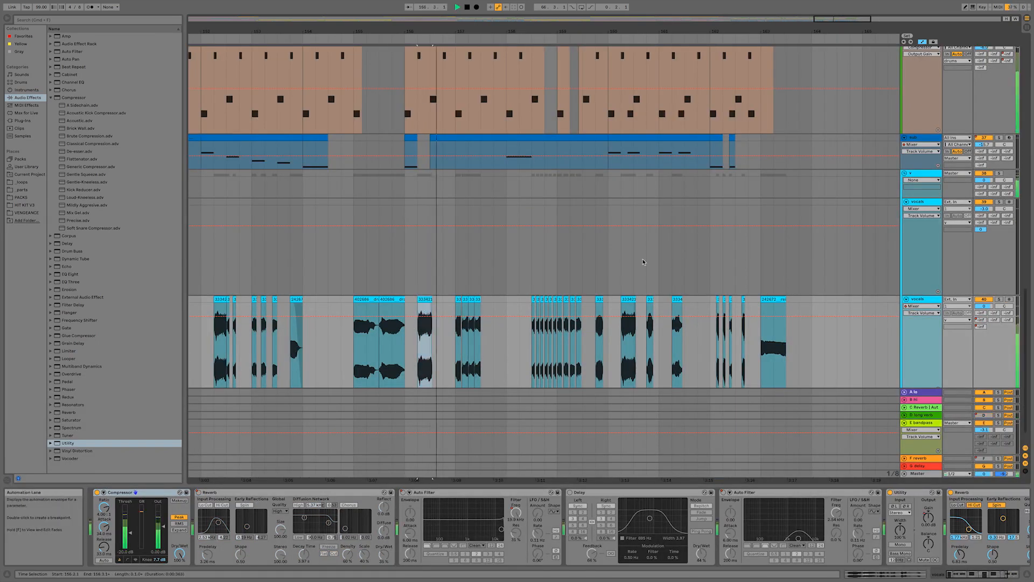
{"action": "left_click", "coordinate": [608, 273]}
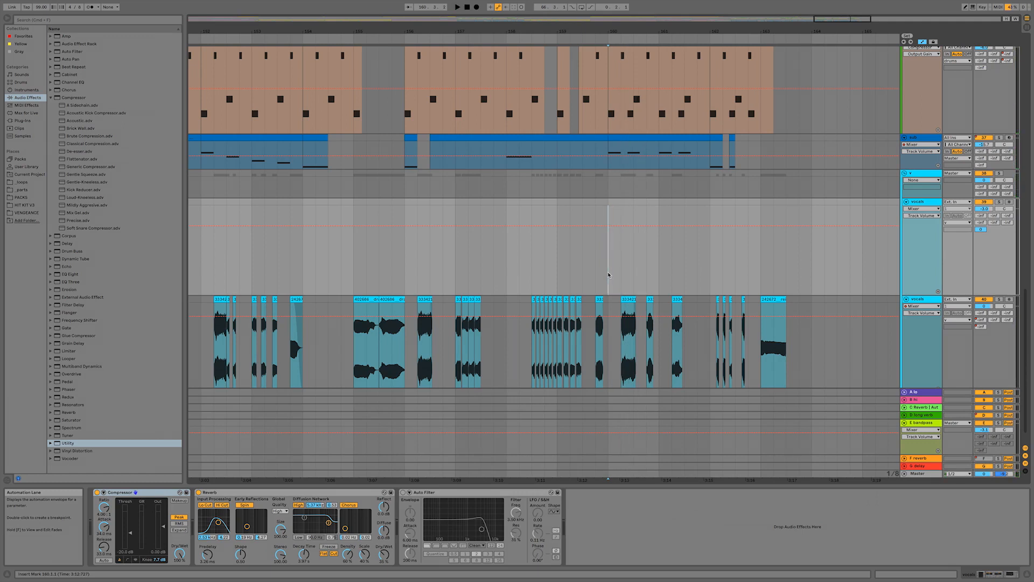
{"action": "left_click", "coordinate": [710, 348]}
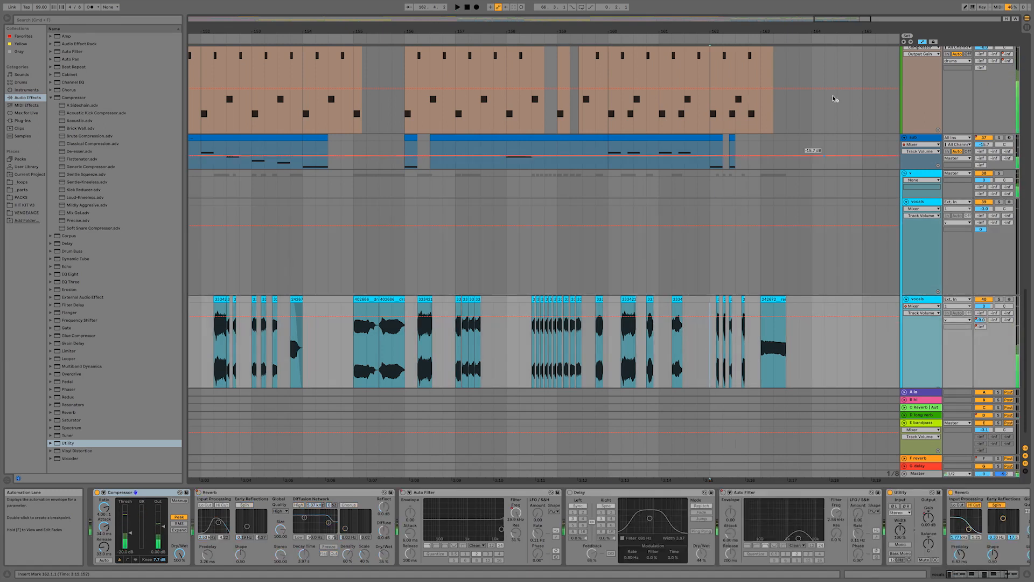
Step: Lower the clip gain of the first two short vocal clips after bar 162 on the lower vocals track
{"action": "left_click_drag", "start_coordinate": [858, 33], "coordinate": [775, 113]}
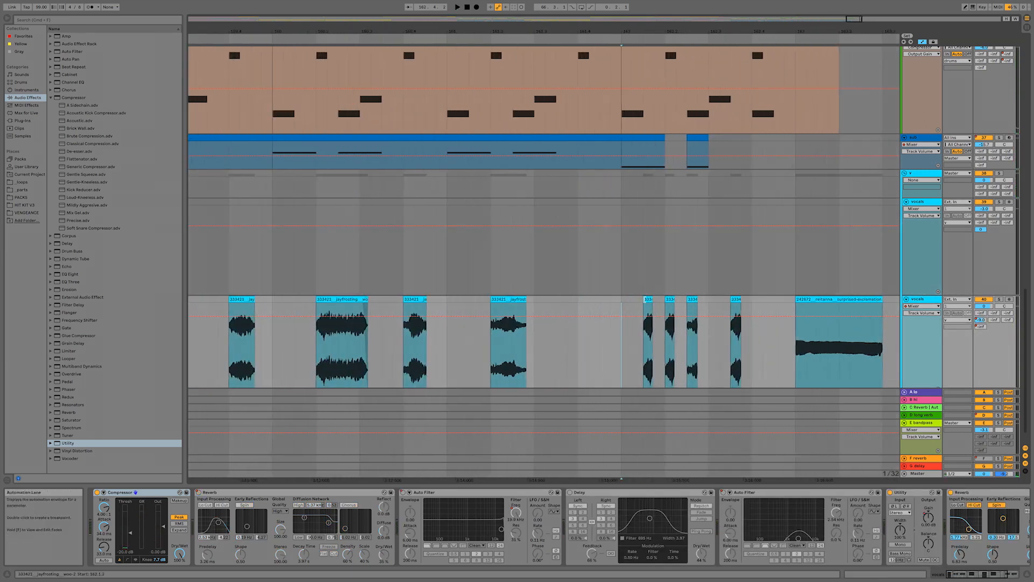
{"action": "double_click", "coordinate": [649, 299]}
{"action": "left_click", "coordinate": [669, 197], "text": "shift"}
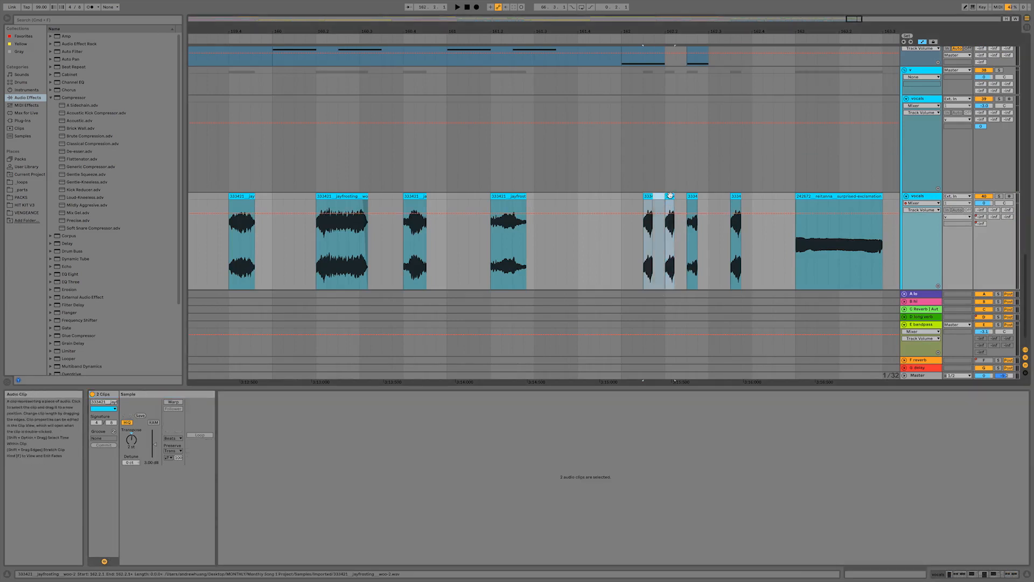
{"action": "left_click", "coordinate": [153, 445]}
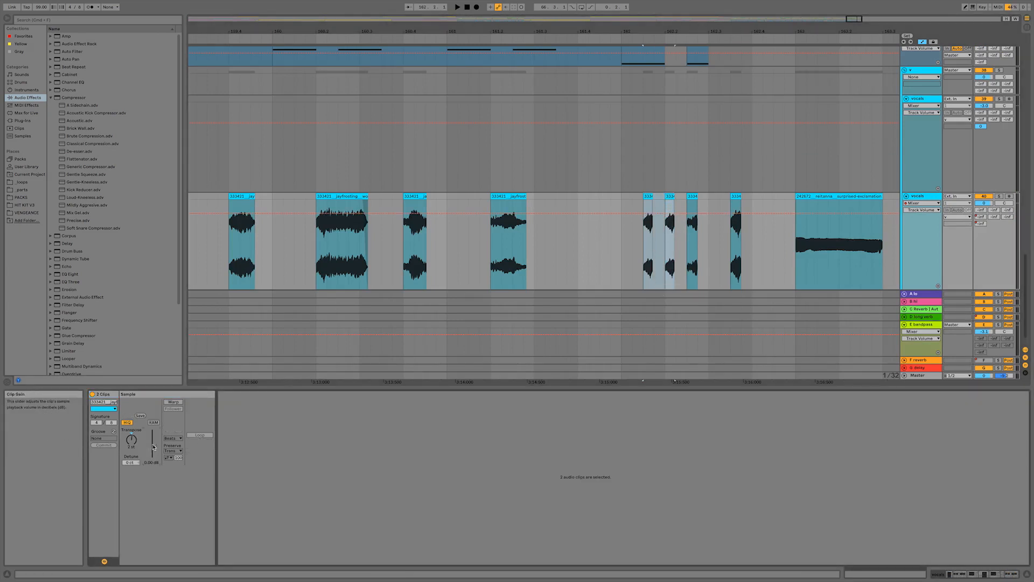
Step: Lower the clip gain of the last short vocal clip before the long final one, and play back the passage
{"action": "left_click", "coordinate": [735, 197]}
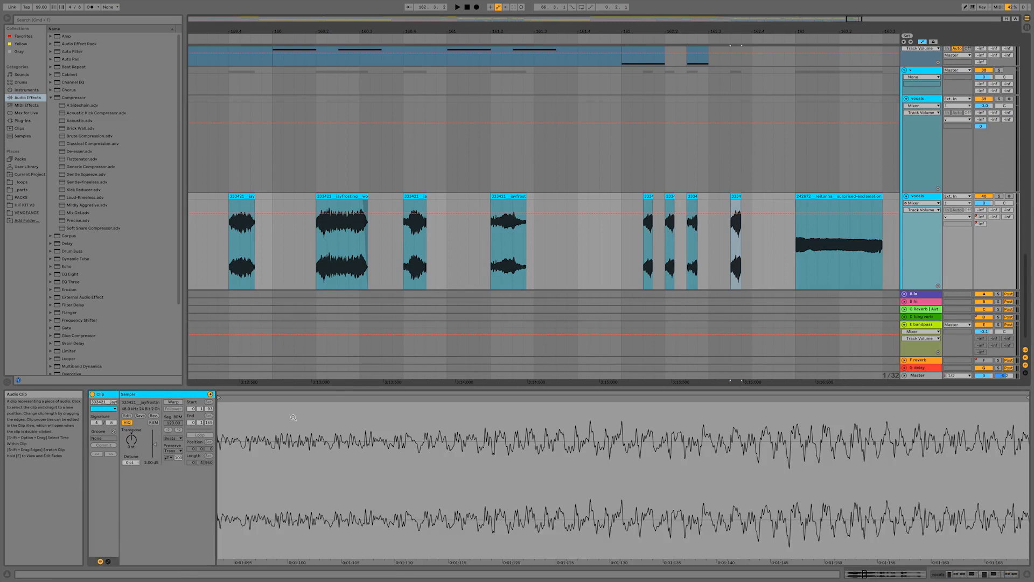
{"action": "left_click", "coordinate": [155, 445]}
{"action": "key", "text": "Delete"}
{"action": "left_click", "coordinate": [614, 258]}
{"action": "key", "text": "space"}
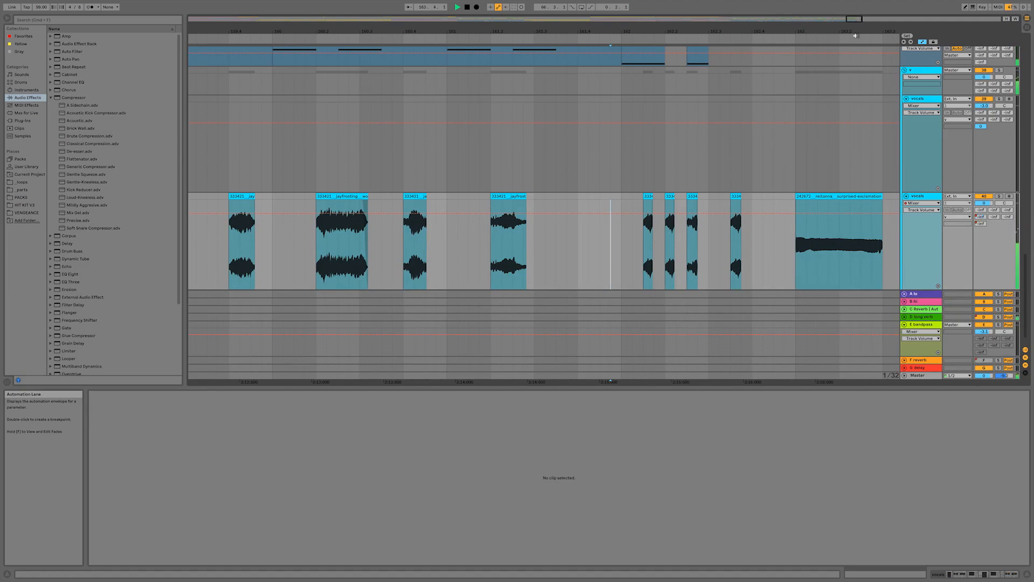
Step: Copy the A Sidechain compressor from the drop synths group to the filter group, after its Auto Filter
{"action": "double_click", "coordinate": [854, 22]}
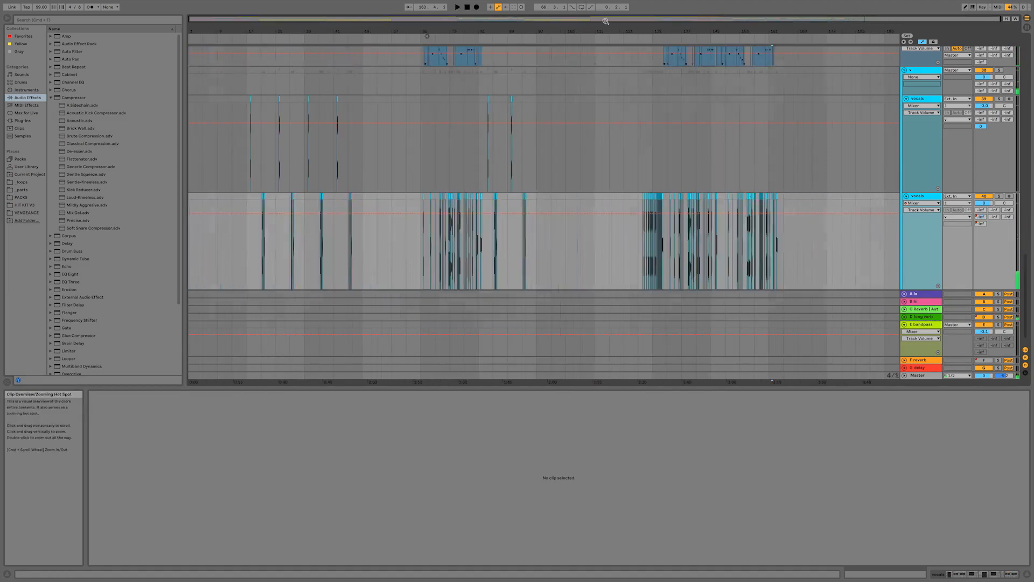
{"action": "left_click", "coordinate": [904, 71]}
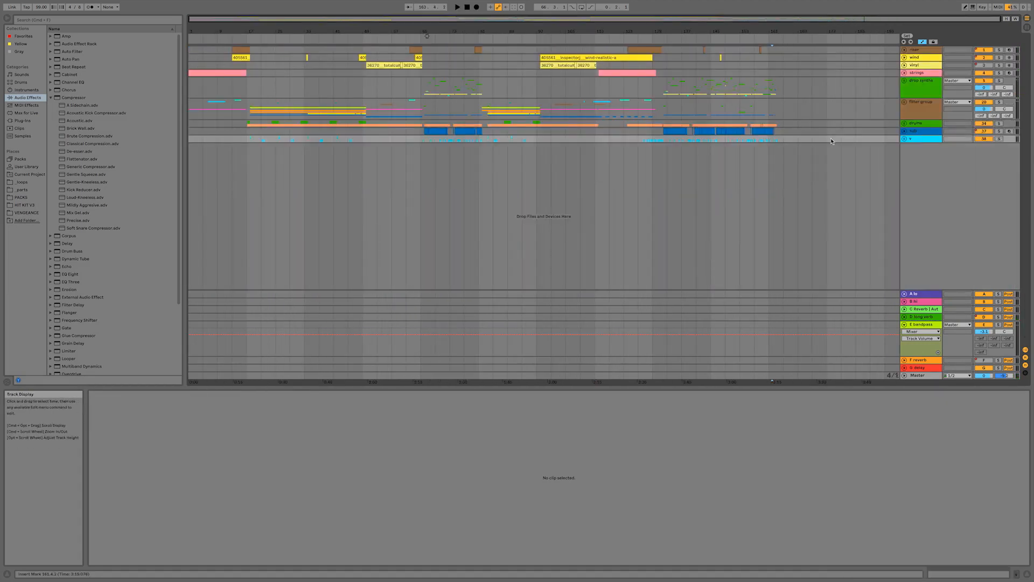
{"action": "double_click", "coordinate": [922, 89]}
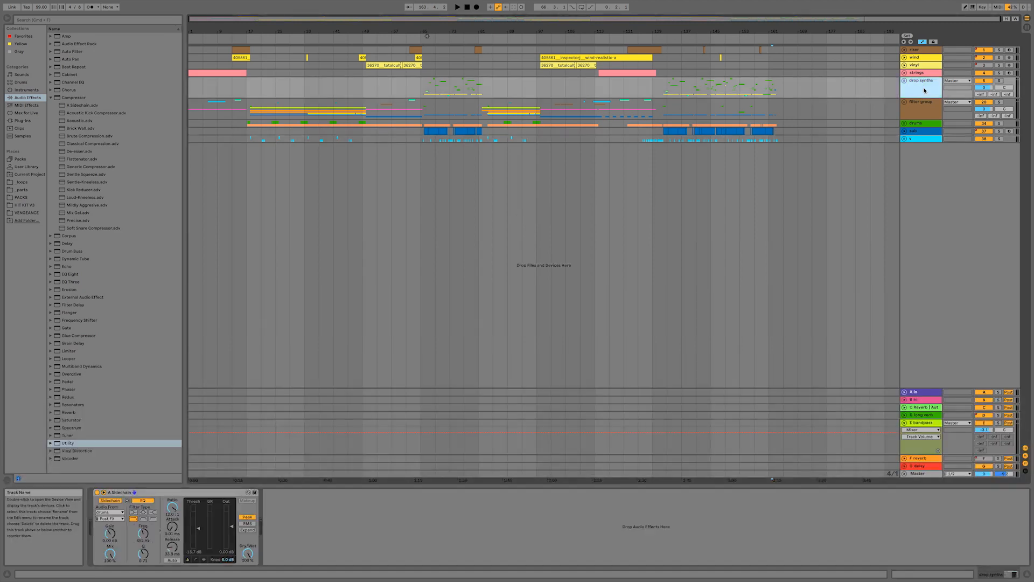
{"action": "left_click", "coordinate": [186, 494]}
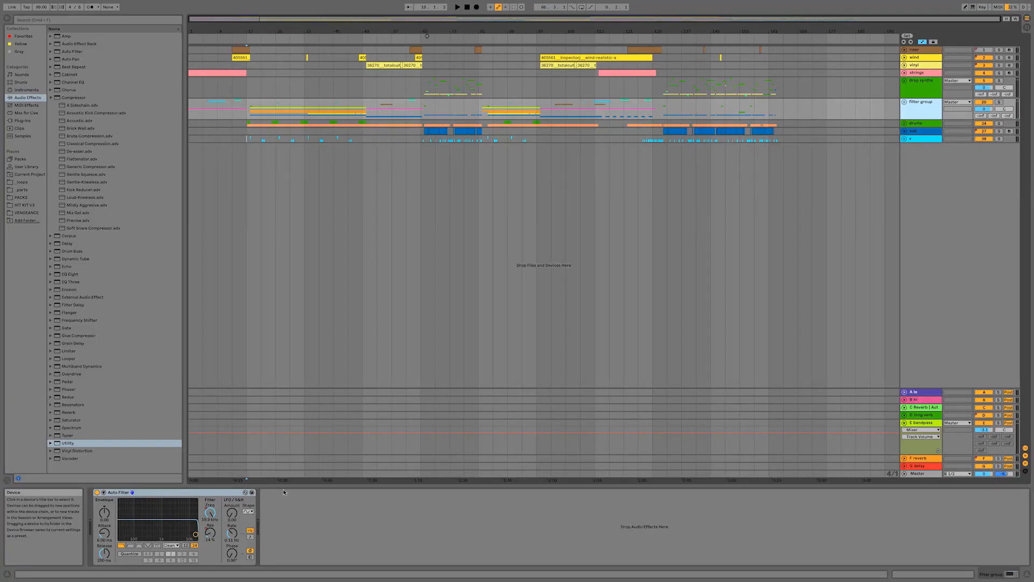
{"action": "left_click", "coordinate": [310, 530]}
{"action": "key", "text": "super+v"}
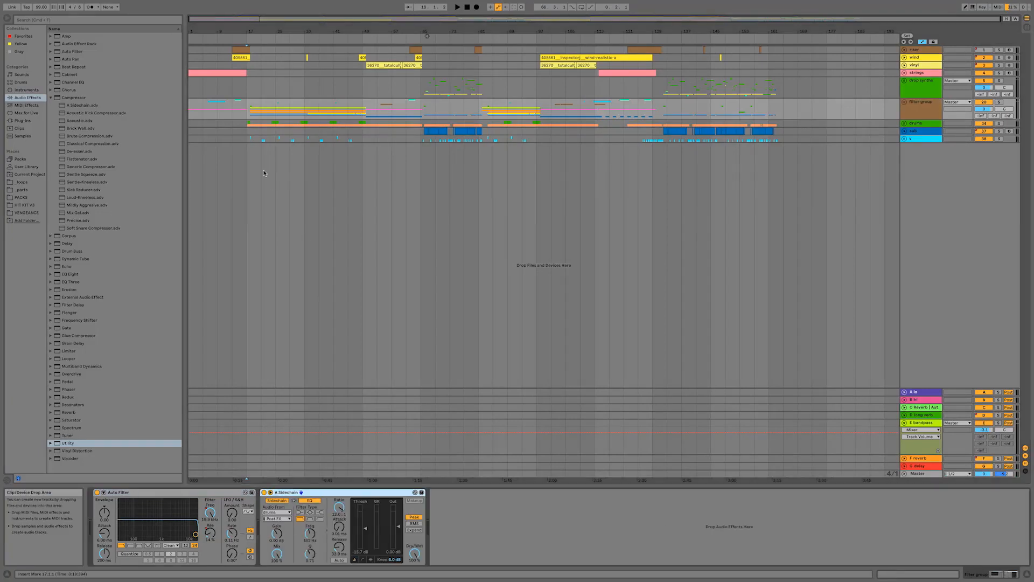
Step: Play from bar 17 and raise the threshold of the filter group's A Sidechain compressor
{"action": "left_click", "coordinate": [247, 162]}
{"action": "key", "text": "space"}
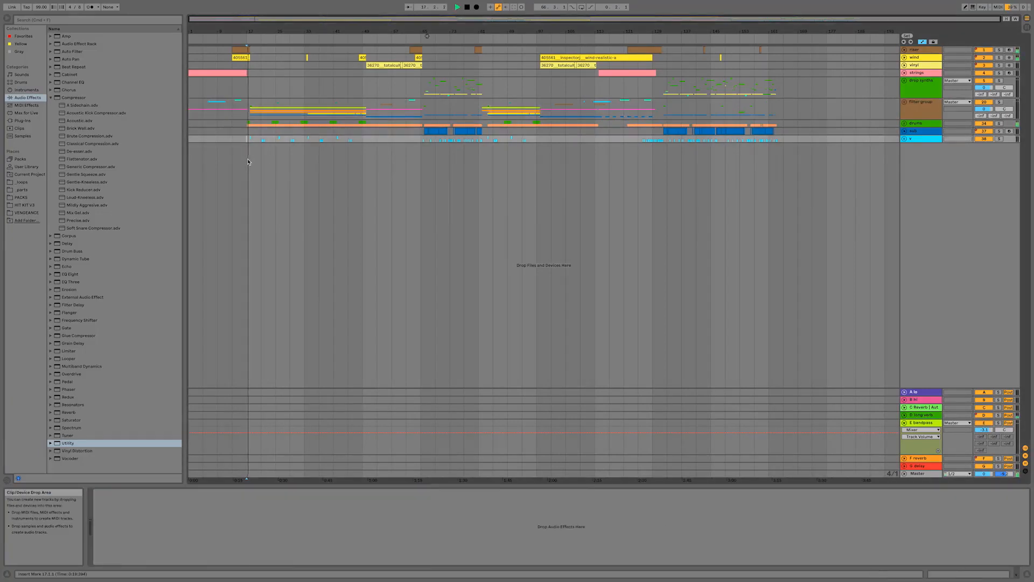
{"action": "left_click", "coordinate": [926, 112]}
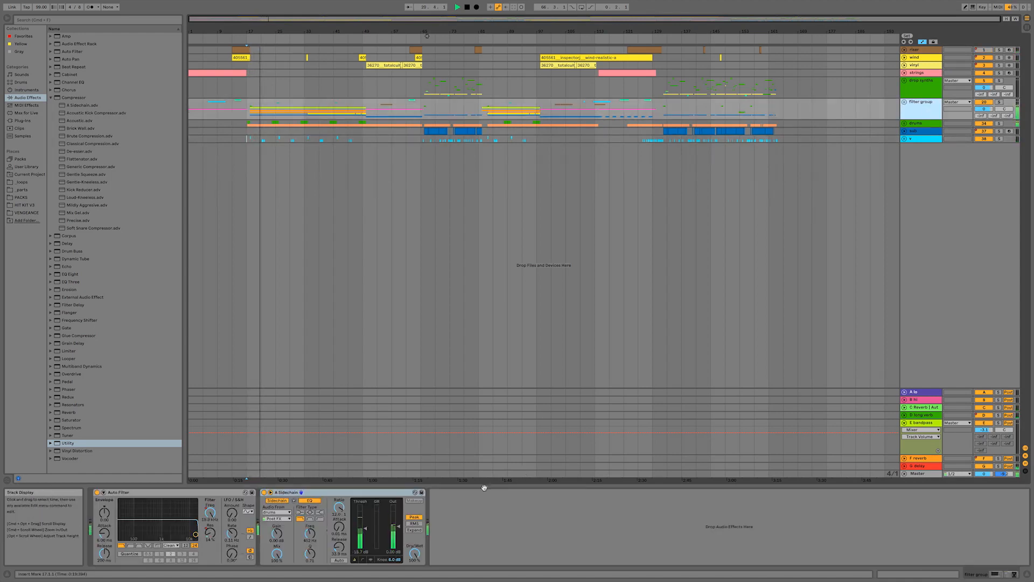
{"action": "key", "text": "space"}
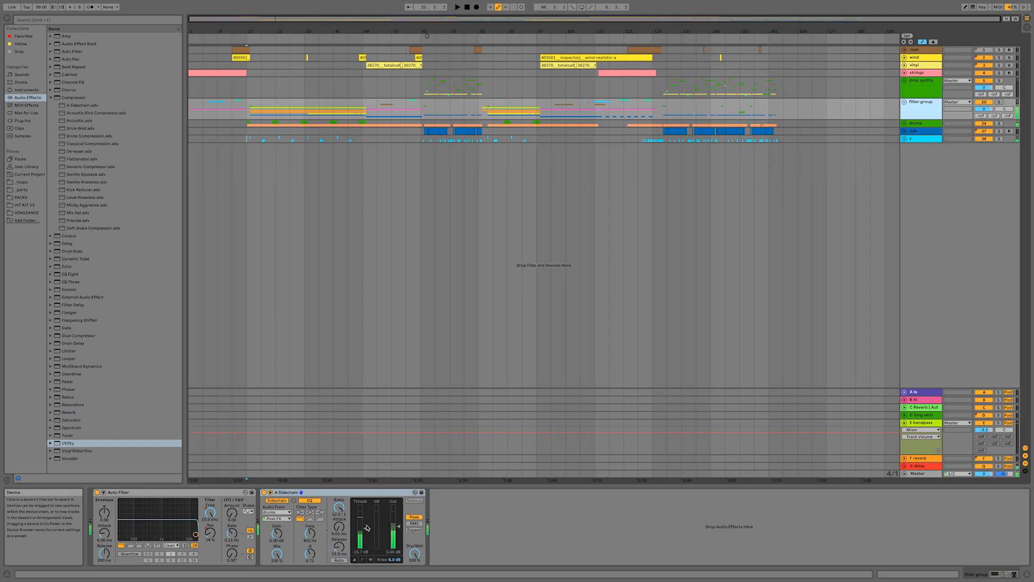
{"action": "left_click", "coordinate": [365, 528]}
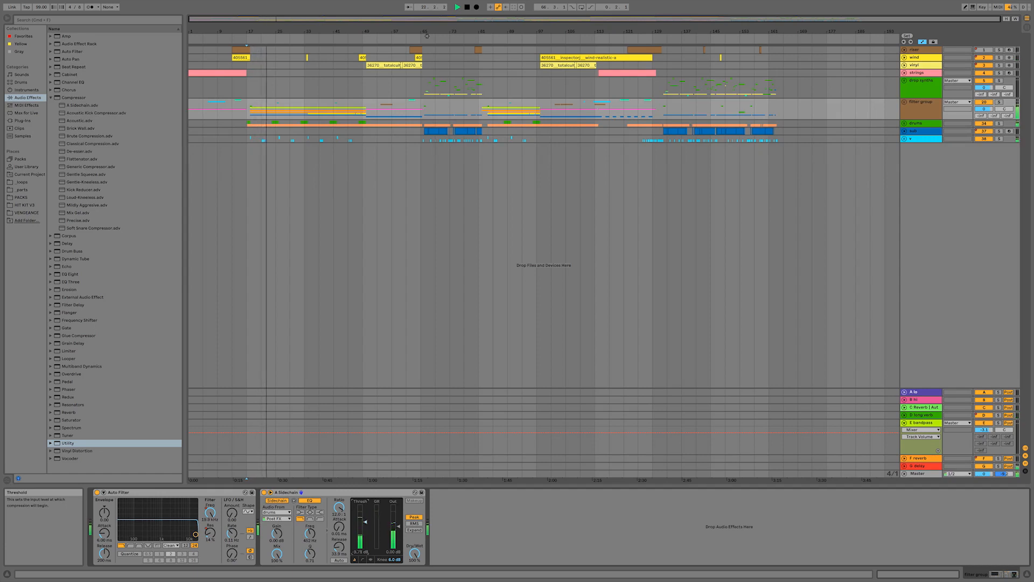
Step: Copy the filter group's adjusted A Sidechain compressor onto the v vocals group
{"action": "left_click", "coordinate": [362, 492]}
{"action": "key", "text": "space"}
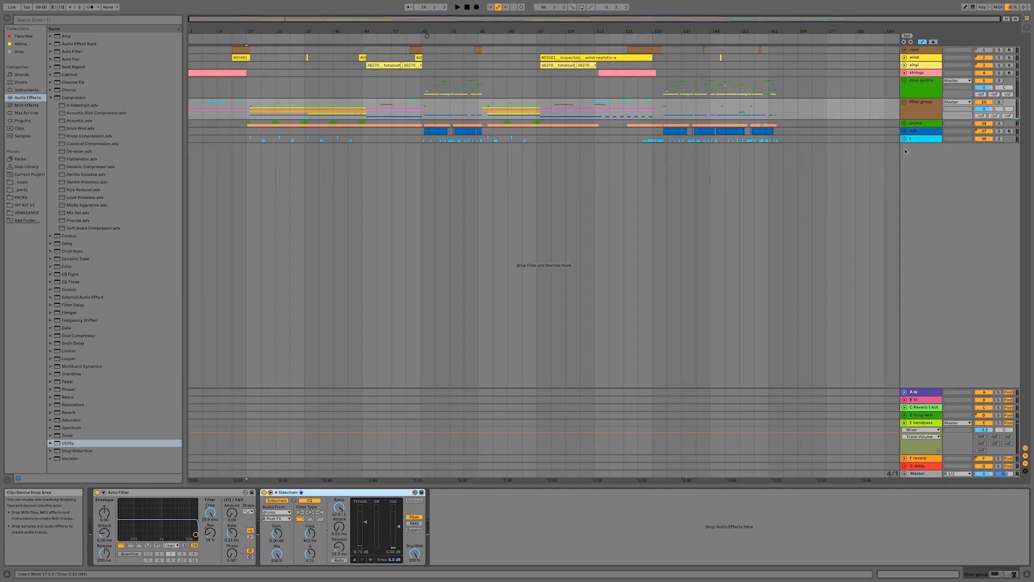
{"action": "left_click", "coordinate": [921, 139]}
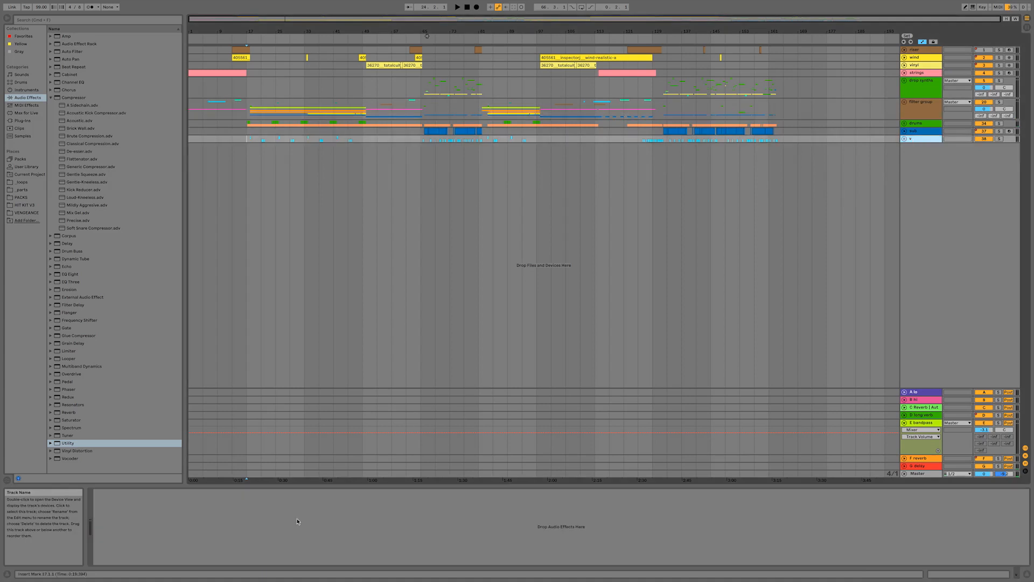
{"action": "left_click", "coordinate": [913, 140]}
{"action": "left_click", "coordinate": [919, 168]}
{"action": "key", "text": "Down"}
{"action": "key", "text": "Up"}
{"action": "left_click", "coordinate": [923, 146]}
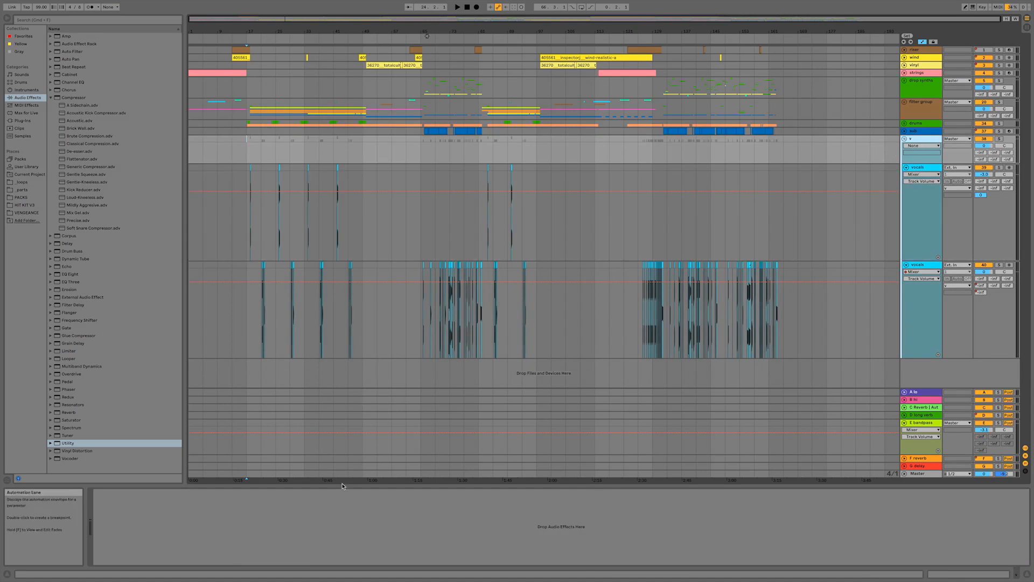
{"action": "key", "text": "super+v"}
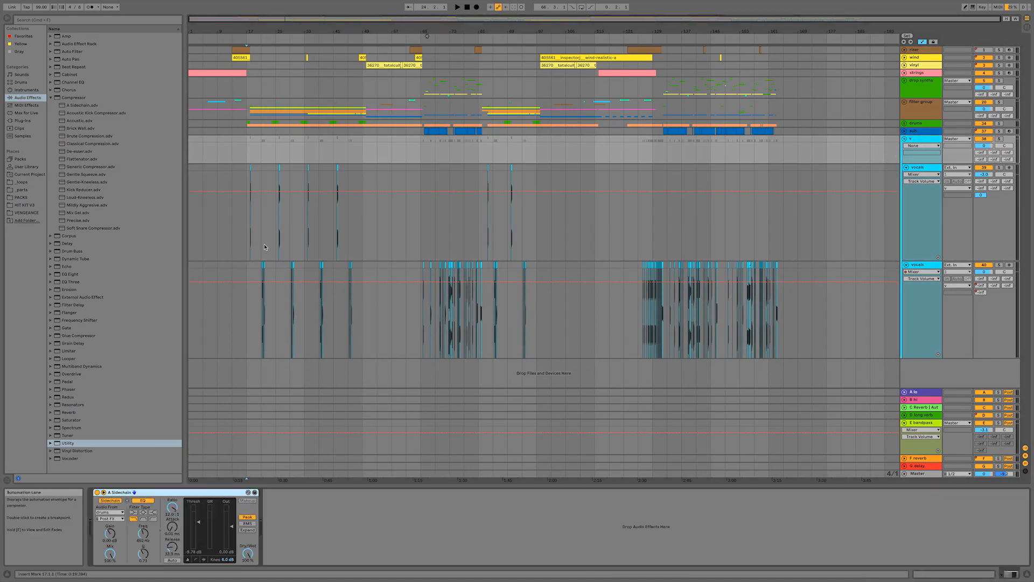
Step: Play the first vocal section and lower the threshold of the v group's A Sidechain compressor
{"action": "left_click_drag", "start_coordinate": [275, 19], "coordinate": [255, 85]}
{"action": "left_click", "coordinate": [238, 155]}
{"action": "key", "text": "space"}
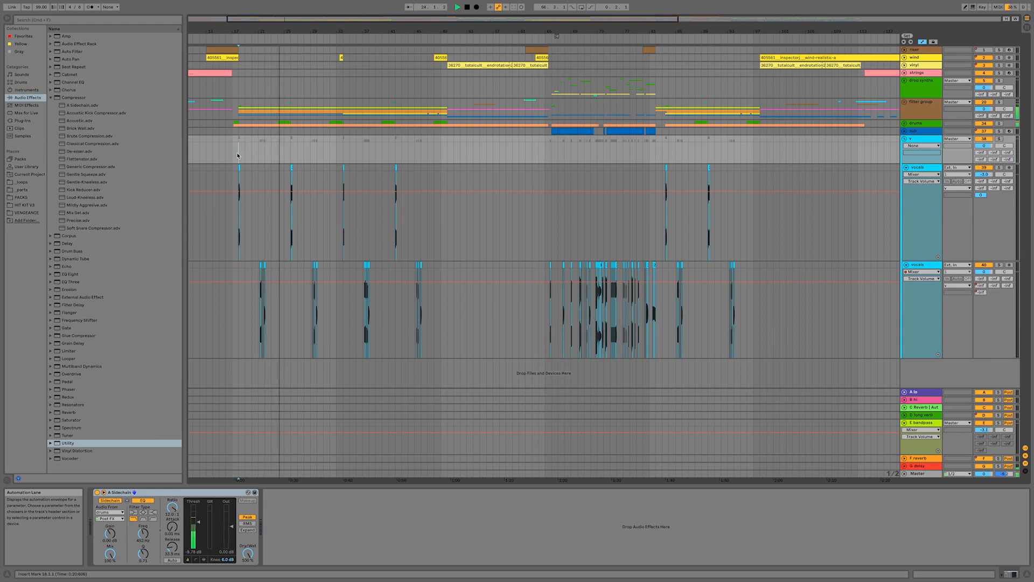
{"action": "left_click_drag", "start_coordinate": [198, 522], "coordinate": [198, 524]}
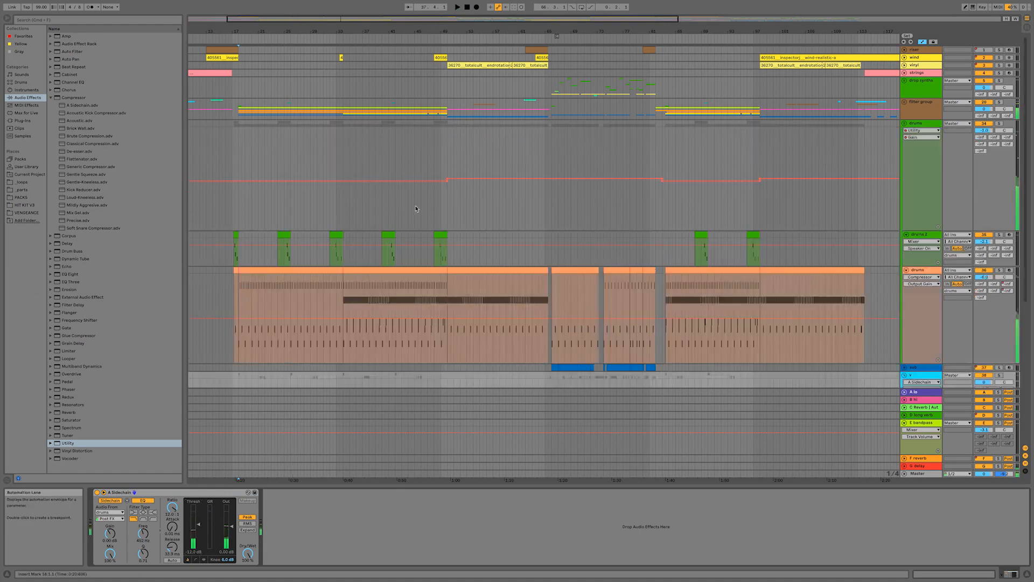
Step: Lower the drums group's Utility gain automation in both quieter sections while checking the level in playback
{"action": "left_click", "coordinate": [426, 209]}
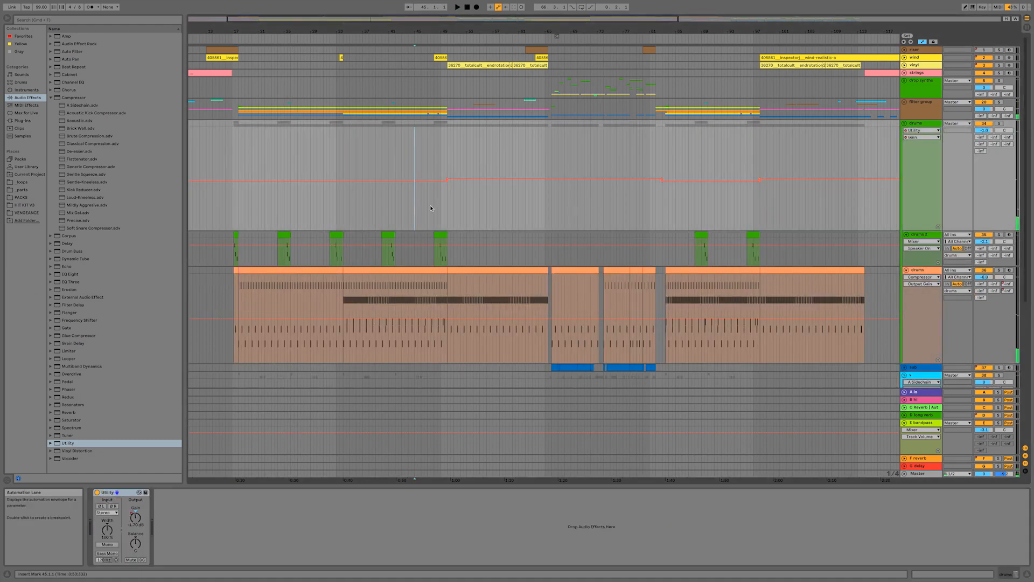
{"action": "key", "text": "space"}
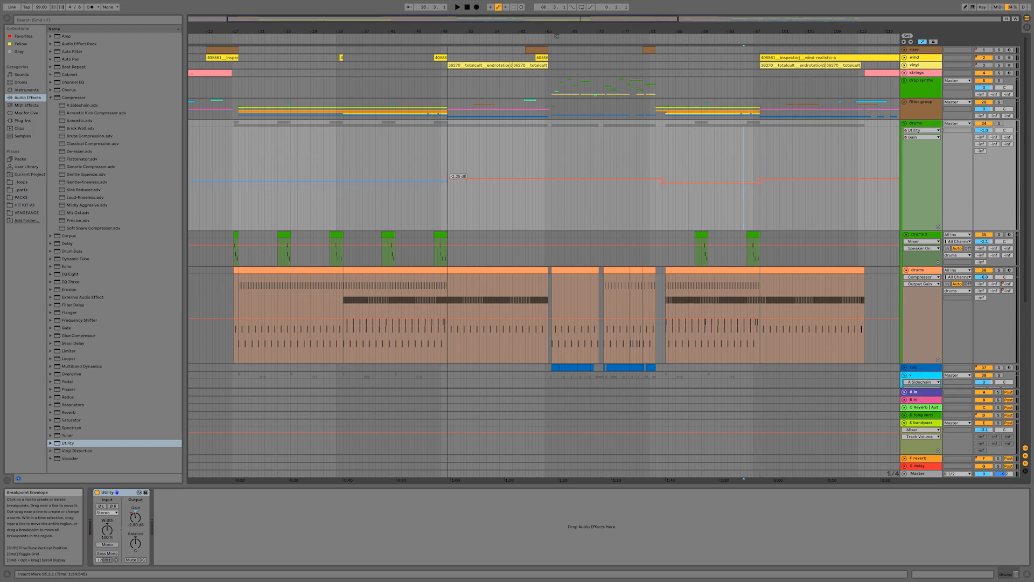
{"action": "left_click", "coordinate": [232, 209]}
{"action": "key", "text": "space"}
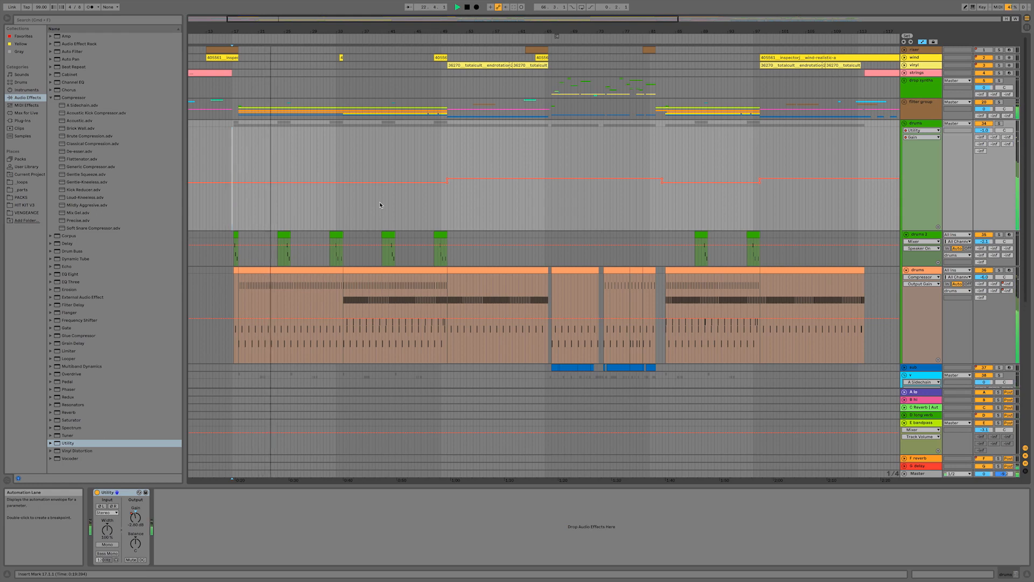
{"action": "left_click_drag", "start_coordinate": [443, 183], "coordinate": [443, 185]}
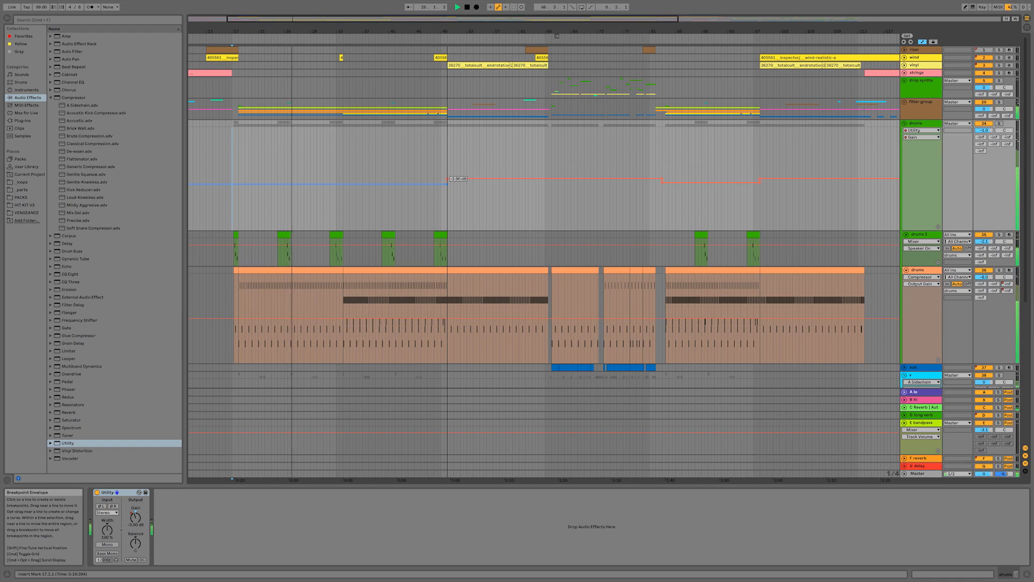
{"action": "left_click", "coordinate": [695, 183]}
{"action": "left_click_drag", "start_coordinate": [694, 183], "coordinate": [695, 184]}
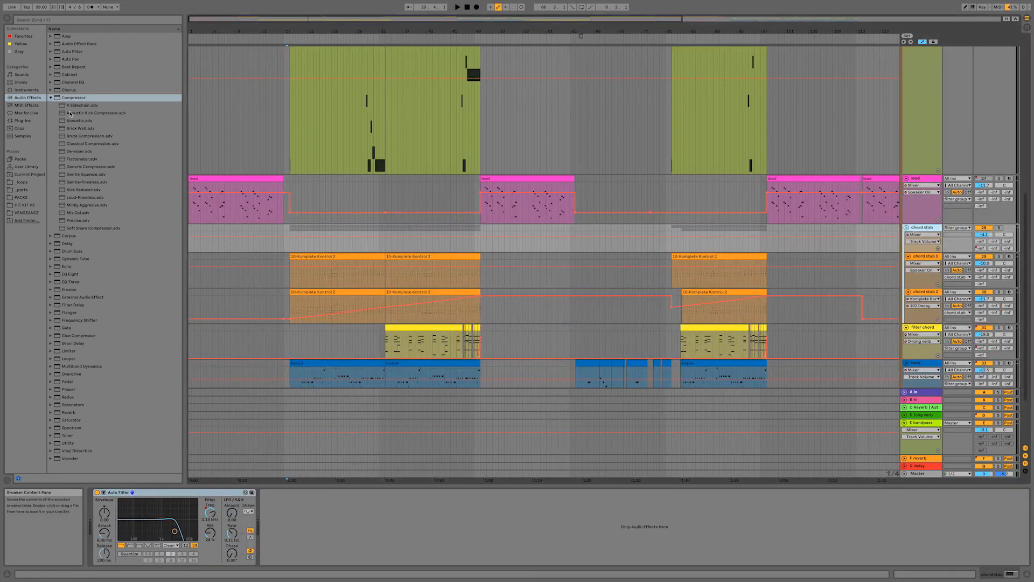
Step: Add a Compressor to the chord stab group and lengthen its attack while playing the group soloed
{"action": "left_click_drag", "start_coordinate": [58, 98], "coordinate": [331, 241]}
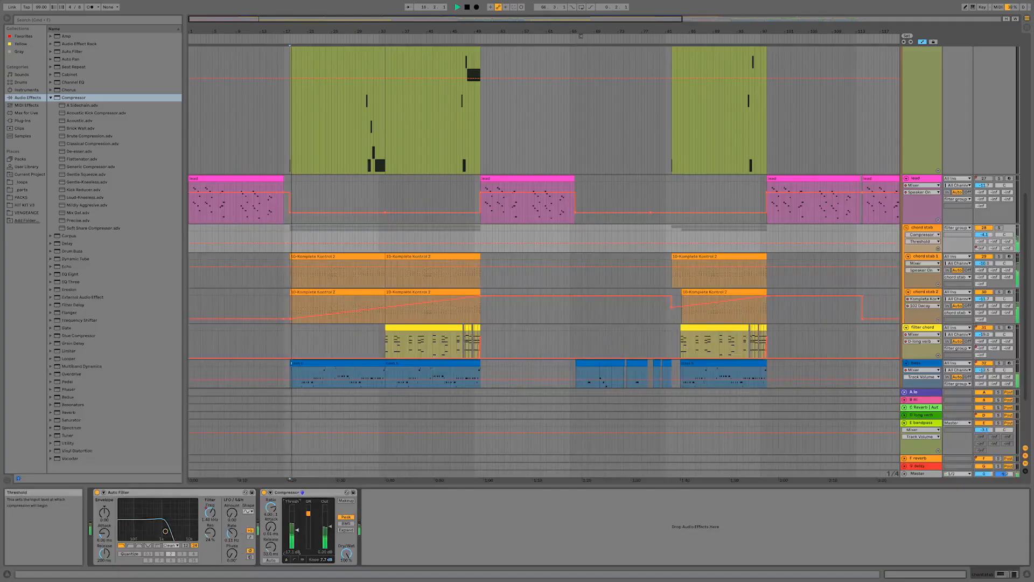
{"action": "left_click", "coordinate": [998, 227]}
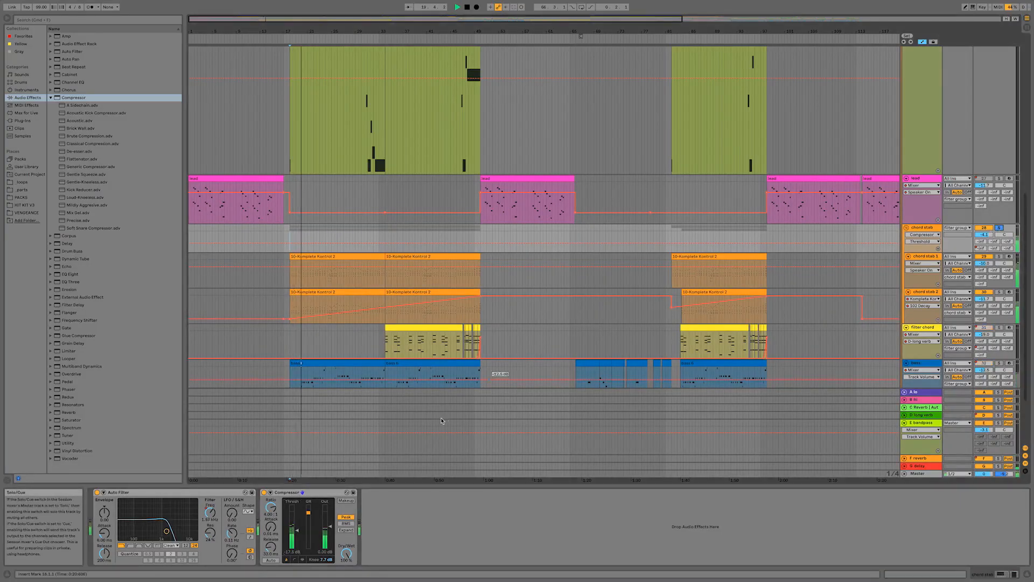
{"action": "left_click", "coordinate": [409, 258]}
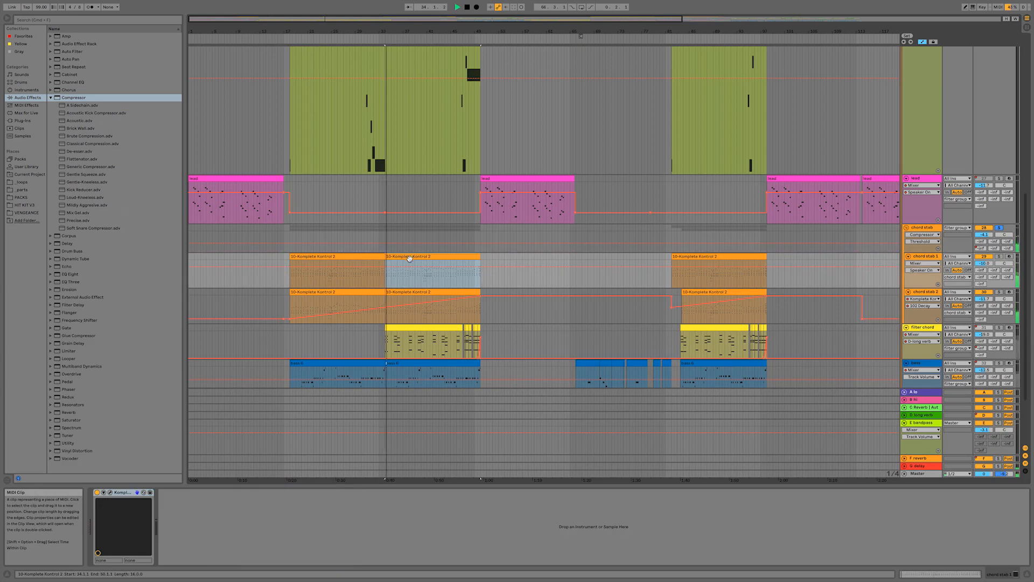
{"action": "left_click", "coordinate": [835, 237]}
{"action": "mouse_move", "coordinate": [270, 527]}
{"action": "left_mouse_down"}
{"action": "mouse_move", "coordinate": [270, 496]}
{"action": "mouse_move", "coordinate": [297, 531]}
{"action": "mouse_move", "coordinate": [271, 517]}
{"action": "left_mouse_up"}
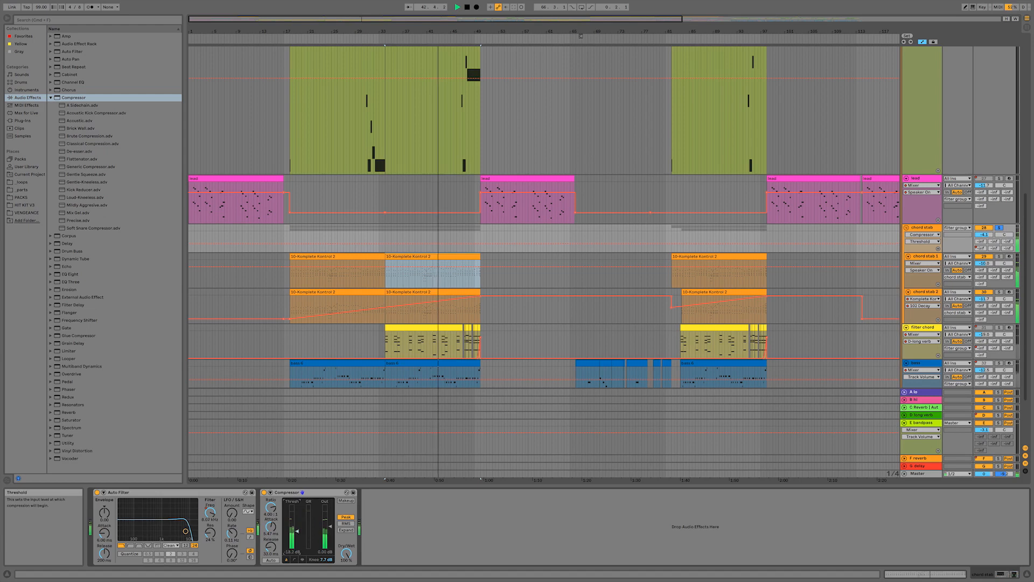
Step: Compare the chord stab group's Compressor on and off, move it ahead of the Auto Filter, and play the section to check the threshold
{"action": "left_click", "coordinate": [264, 492]}
{"action": "left_click", "coordinate": [264, 492]}
{"action": "left_click", "coordinate": [264, 492]}
{"action": "left_click", "coordinate": [263, 492]}
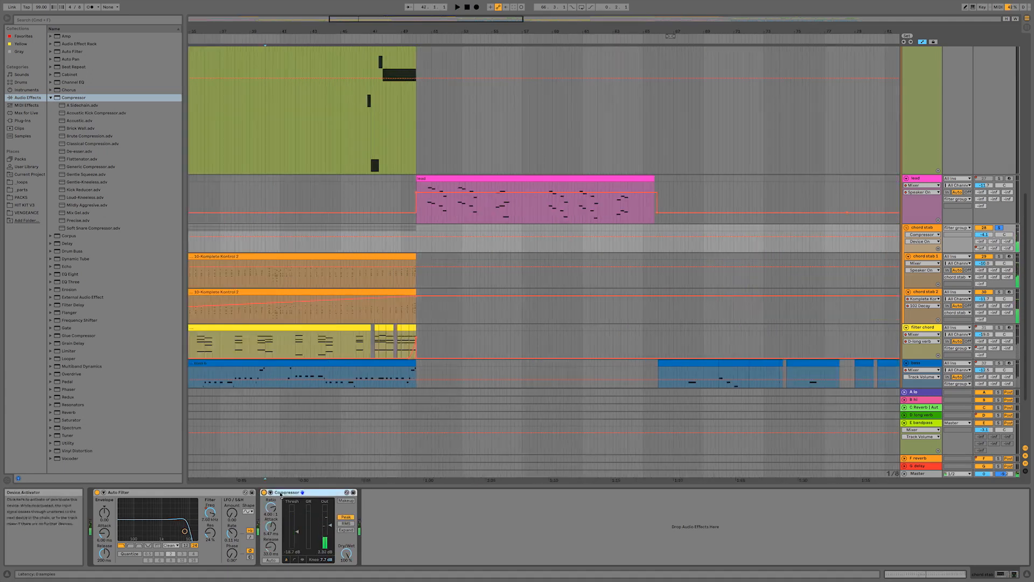
{"action": "left_click_drag", "start_coordinate": [286, 494], "coordinate": [99, 494]}
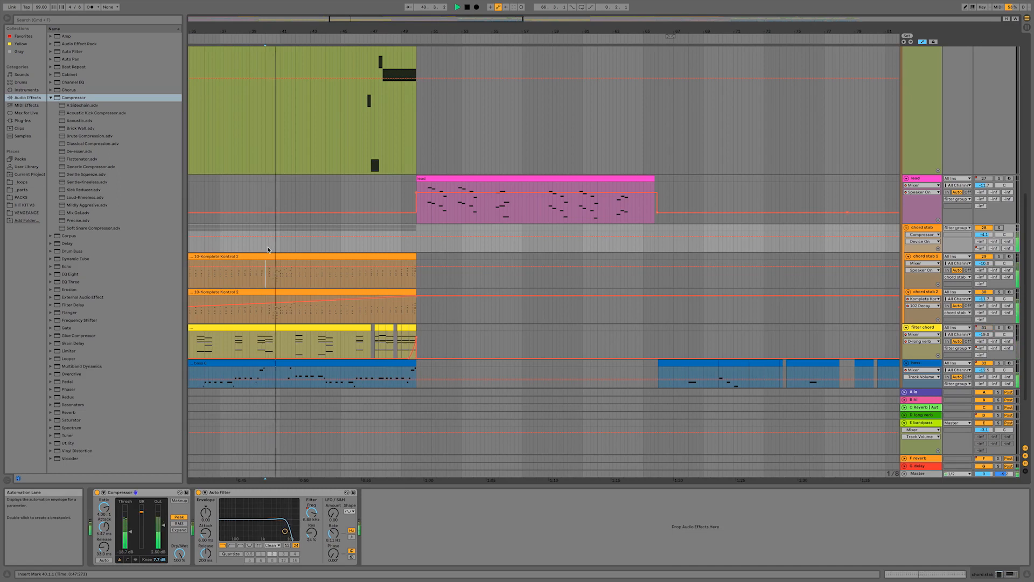
{"action": "left_click_drag", "start_coordinate": [454, 18], "coordinate": [454, 23]}
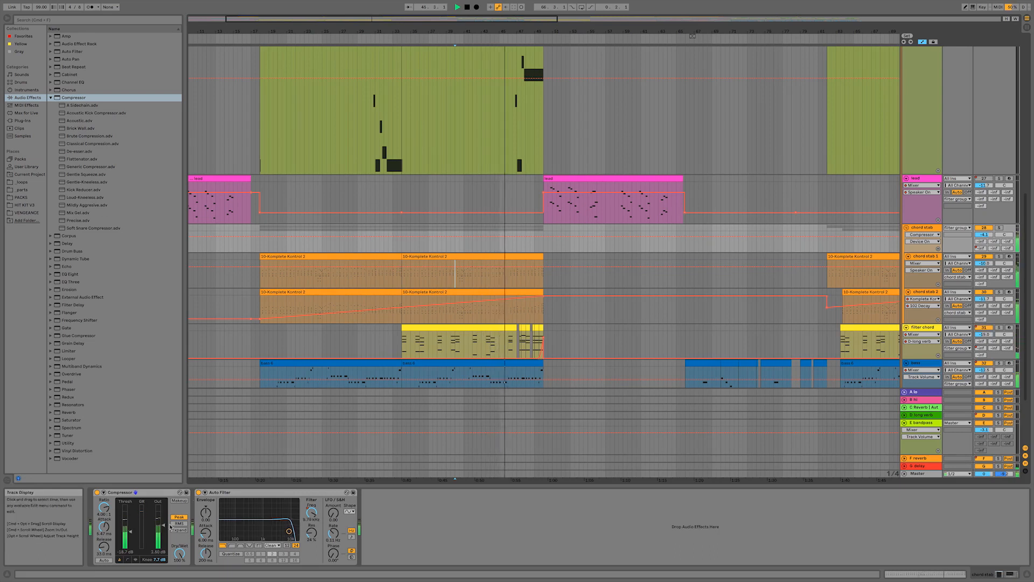
{"action": "left_click", "coordinate": [131, 534]}
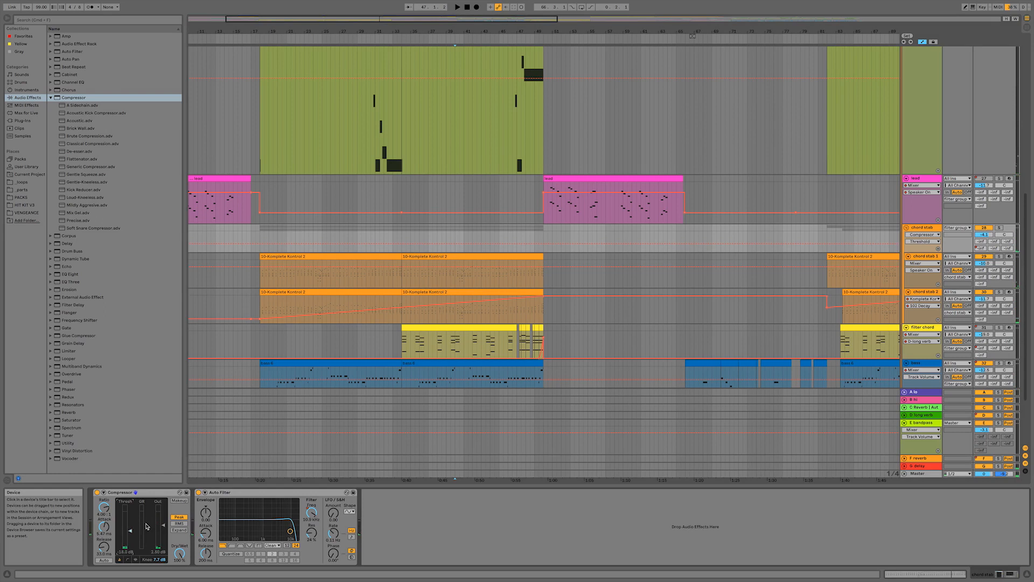
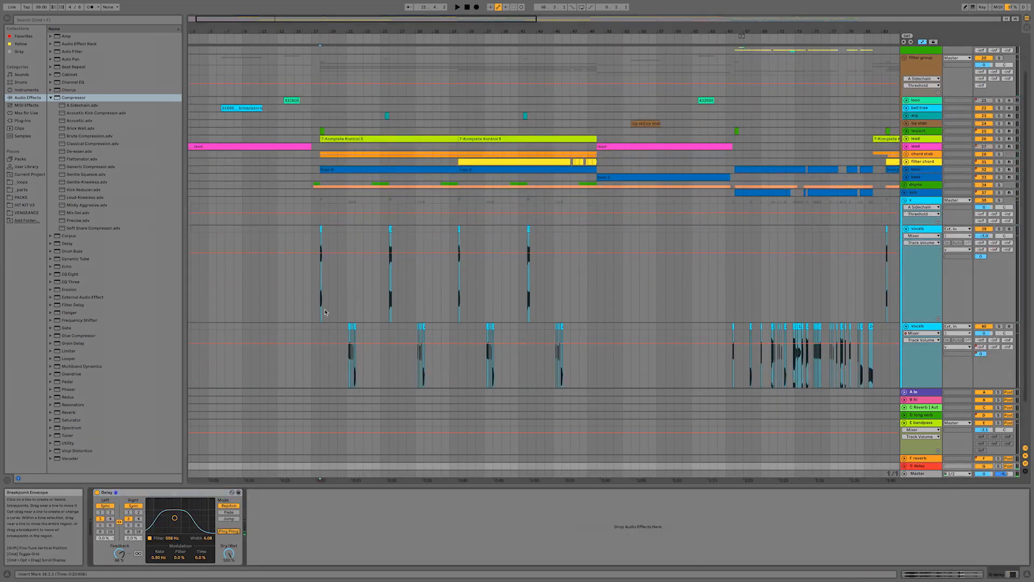
Step: Add a Utility after the Delay on the delay return track
{"action": "left_click", "coordinate": [400, 297]}
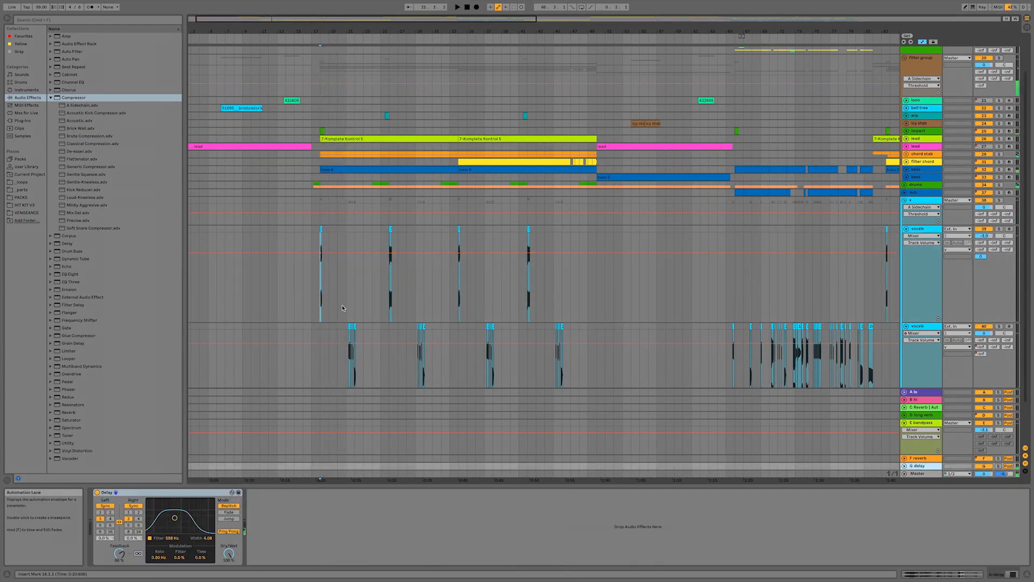
{"action": "left_click_drag", "start_coordinate": [68, 443], "coordinate": [269, 531]}
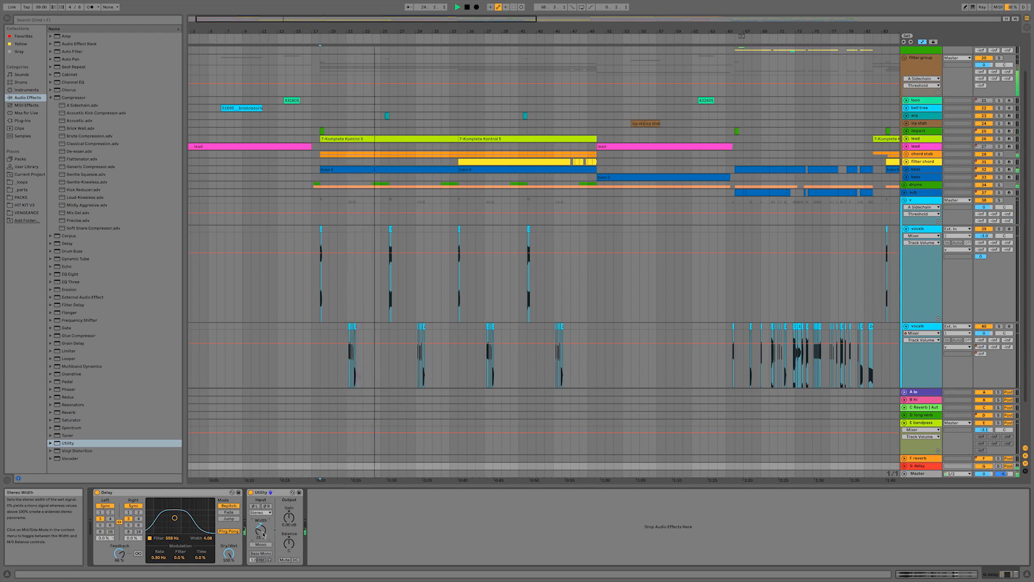
Step: Unfold the chord stab group and the green lead track, and pan the lead to the right
{"action": "left_click", "coordinate": [905, 154]}
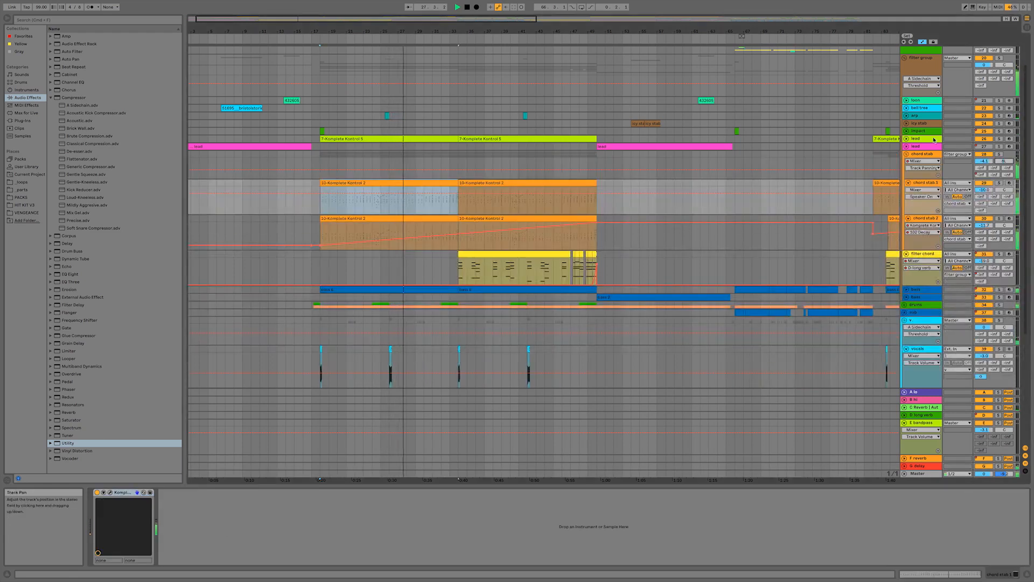
{"action": "left_click", "coordinate": [906, 139]}
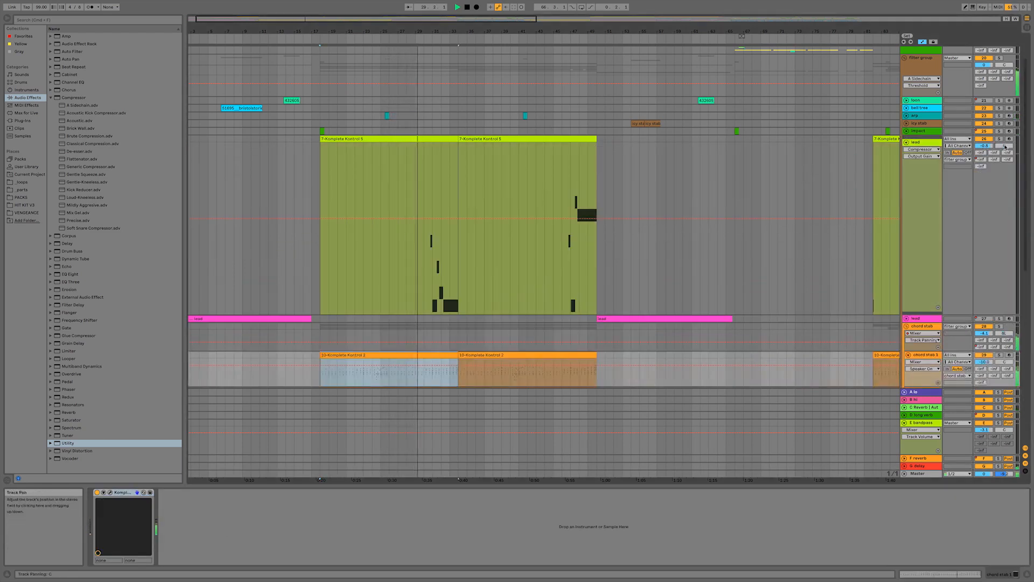
{"action": "left_click_drag", "start_coordinate": [1004, 145], "coordinate": [1004, 137]}
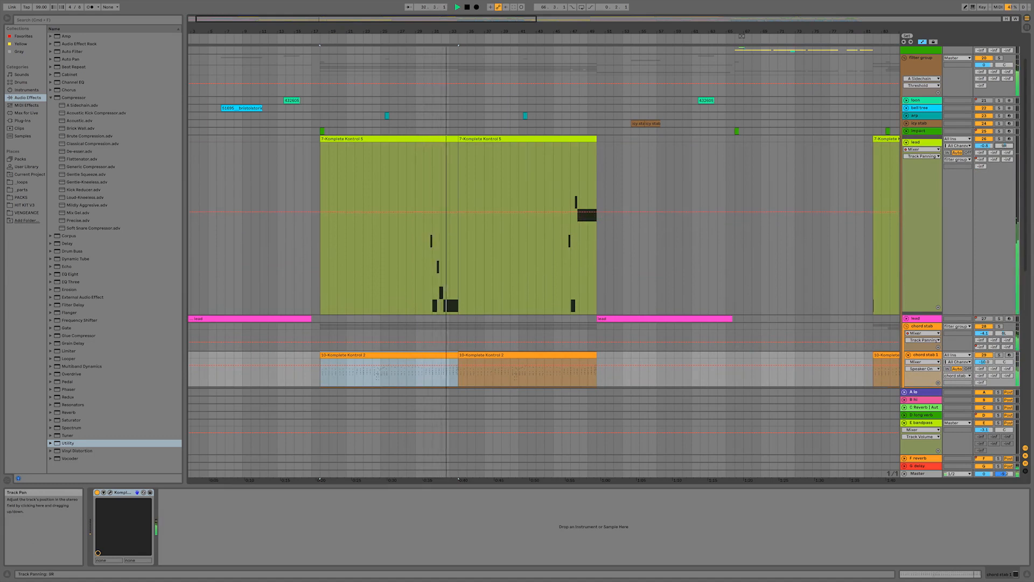
{"action": "scroll", "coordinate": [996, 220], "scroll_direction": "down", "scroll_amount": 5}
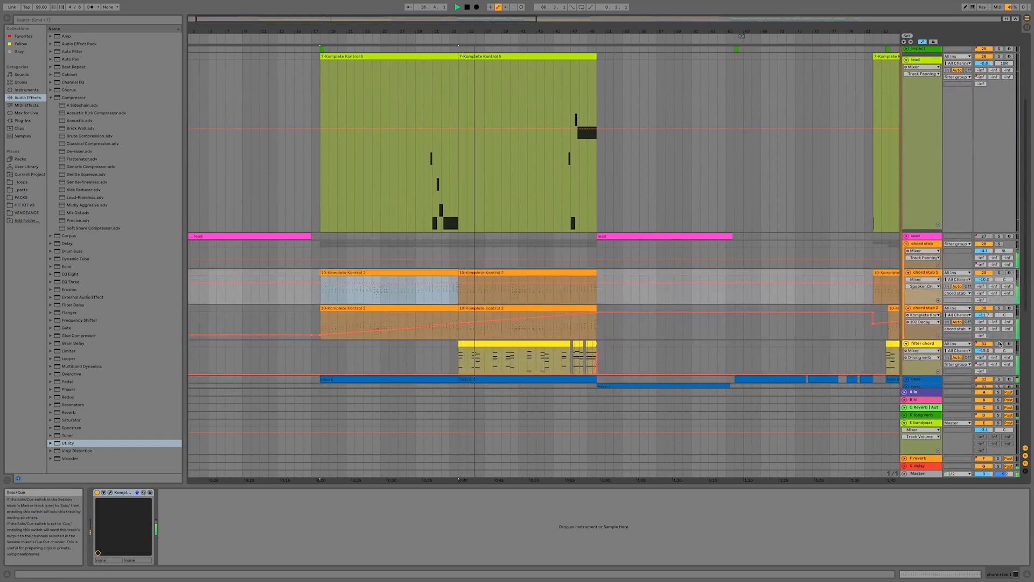
Step: Adjust the panning of the filter chord track and of the chord stab group during playback
{"action": "left_click_drag", "start_coordinate": [1004, 350], "coordinate": [1004, 348]}
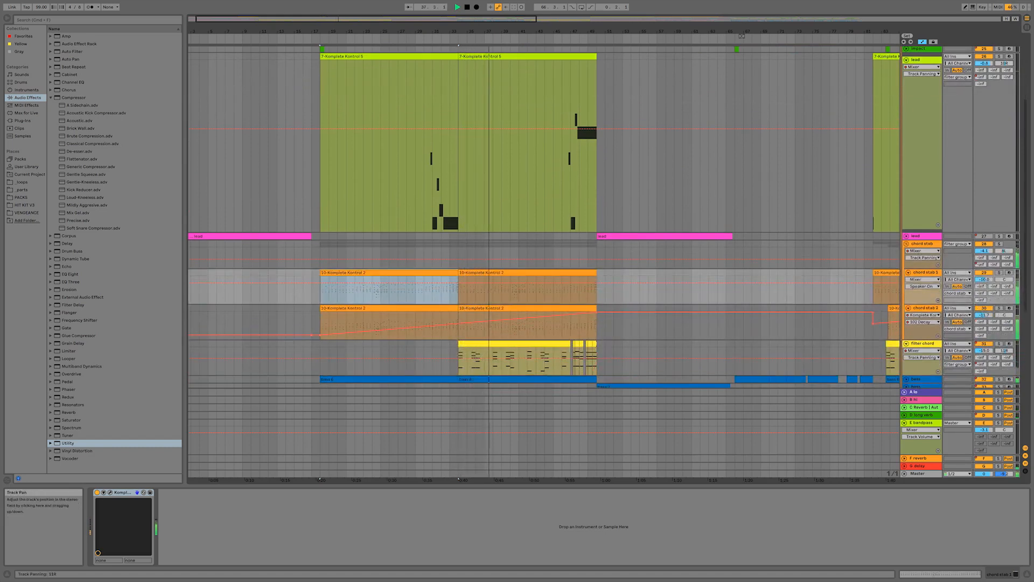
{"action": "scroll", "coordinate": [603, 261], "scroll_direction": "down", "scroll_amount": 2}
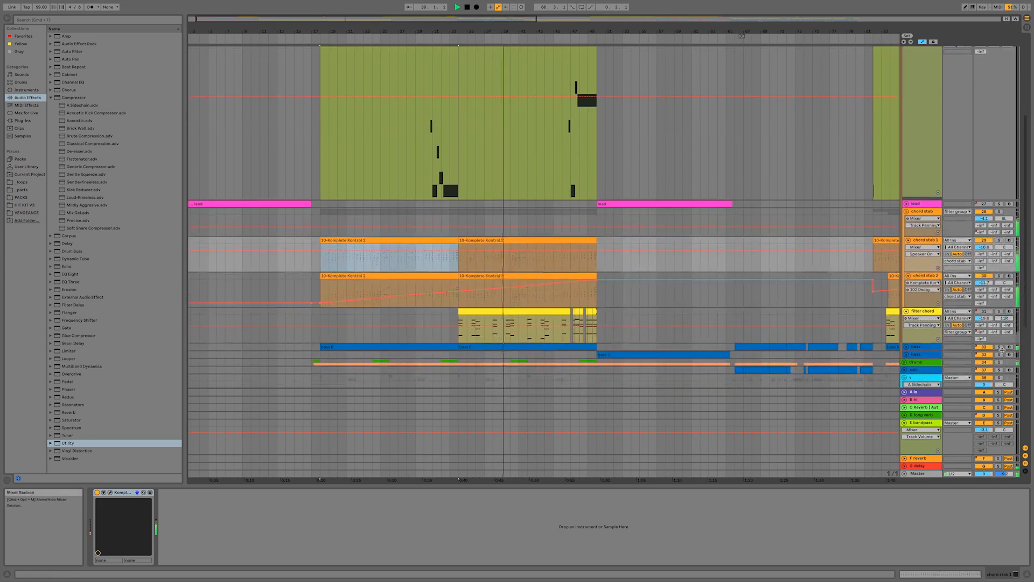
{"action": "key", "text": "Delete"}
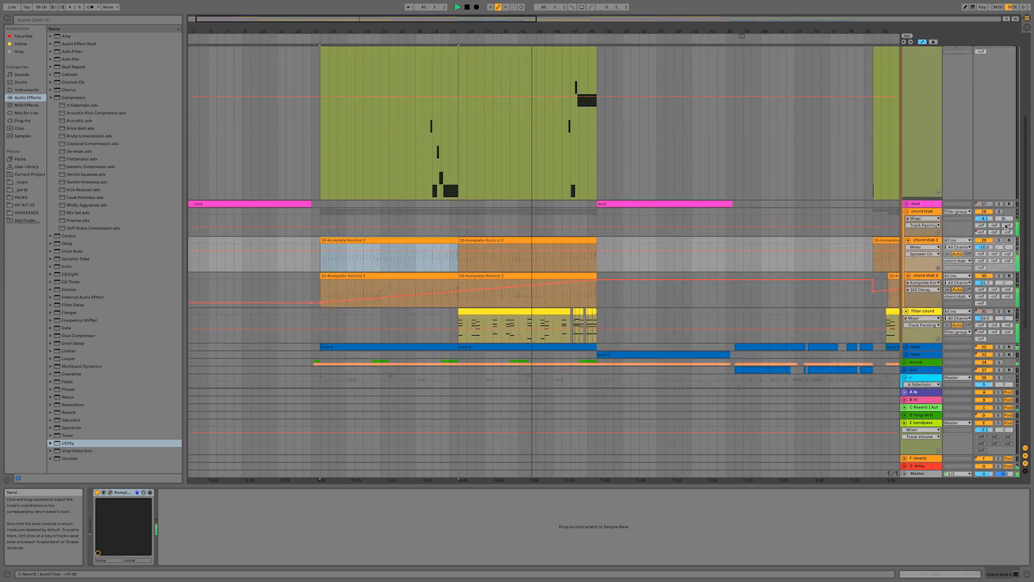
{"action": "left_click_drag", "start_coordinate": [1004, 219], "coordinate": [1004, 217]}
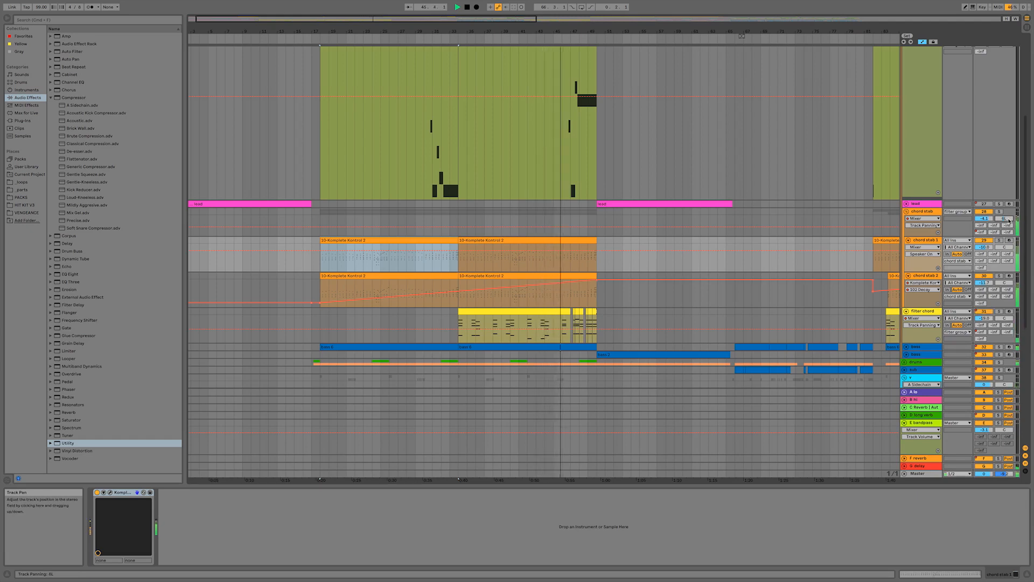
Step: Readjust the green lead track's panning and raise its volume slightly
{"action": "scroll", "coordinate": [1007, 218], "scroll_direction": "up", "scroll_amount": 3}
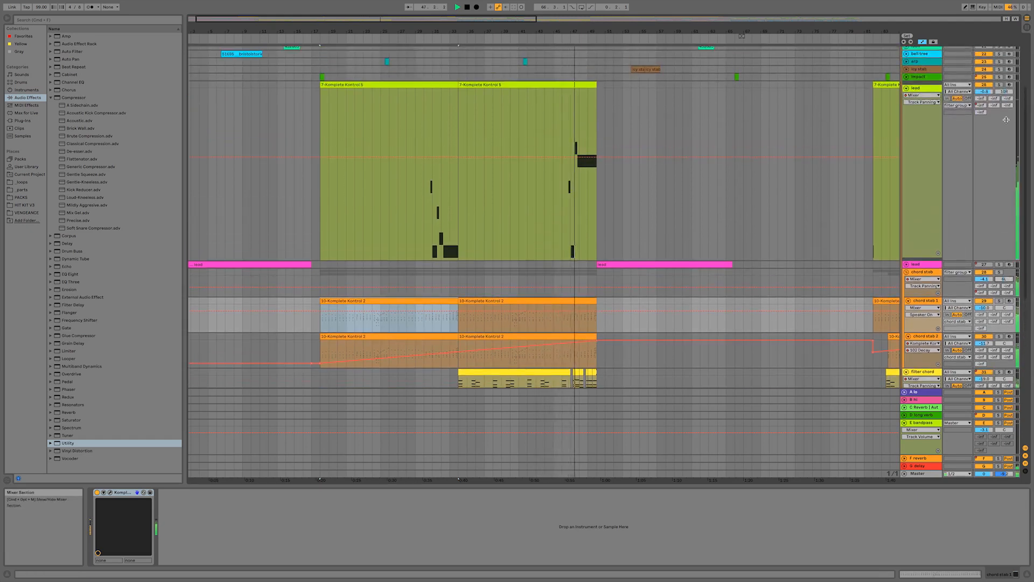
{"action": "left_click_drag", "start_coordinate": [1007, 93], "coordinate": [1007, 94]}
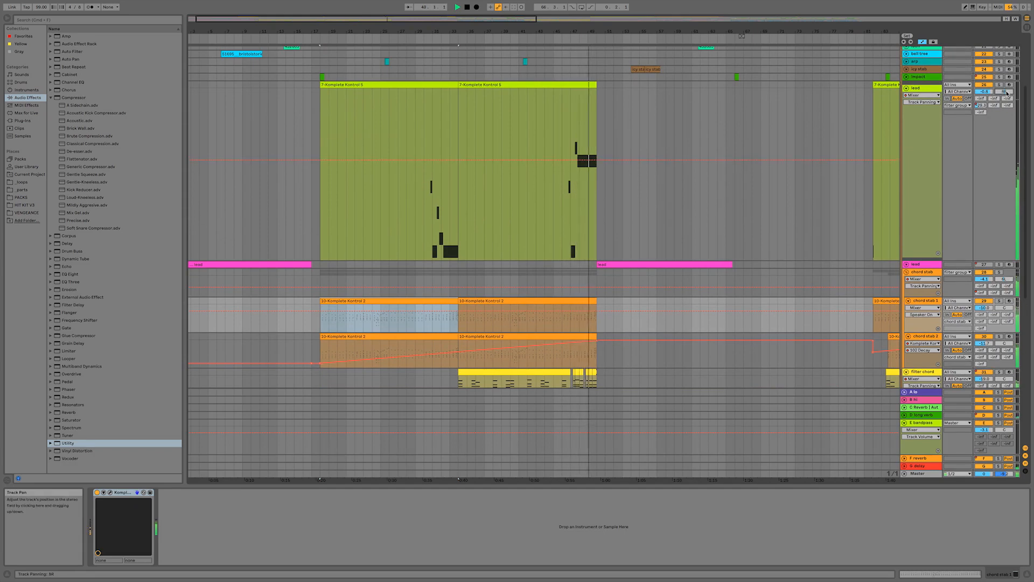
{"action": "left_click_drag", "start_coordinate": [985, 93], "coordinate": [984, 90]}
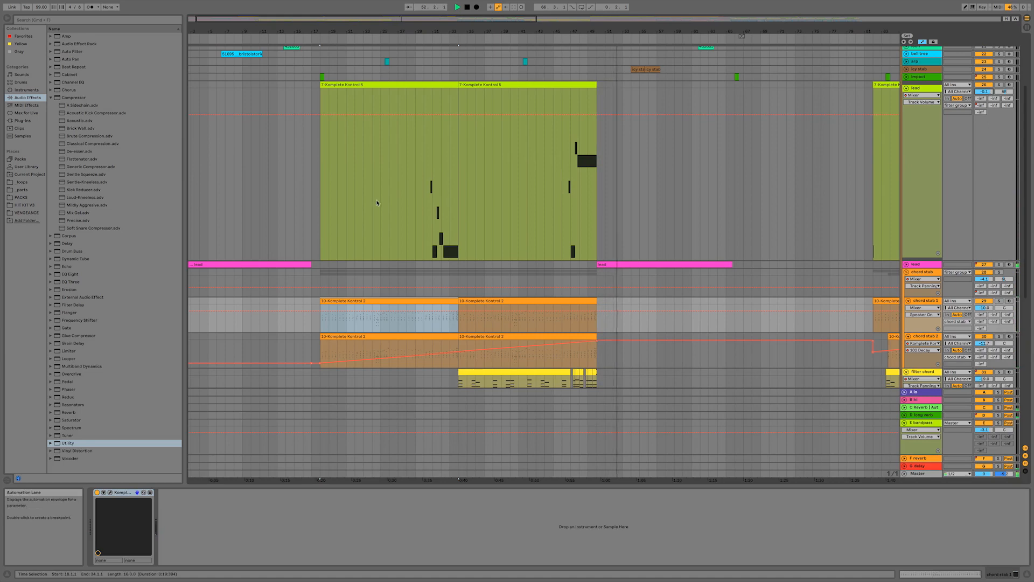
Step: Play from late in the lead's first clip, unfold the arp track and adjust its track volume
{"action": "key", "text": "space"}
{"action": "left_click", "coordinate": [413, 220]}
{"action": "scroll", "coordinate": [727, 192], "scroll_direction": "up", "scroll_amount": 5}
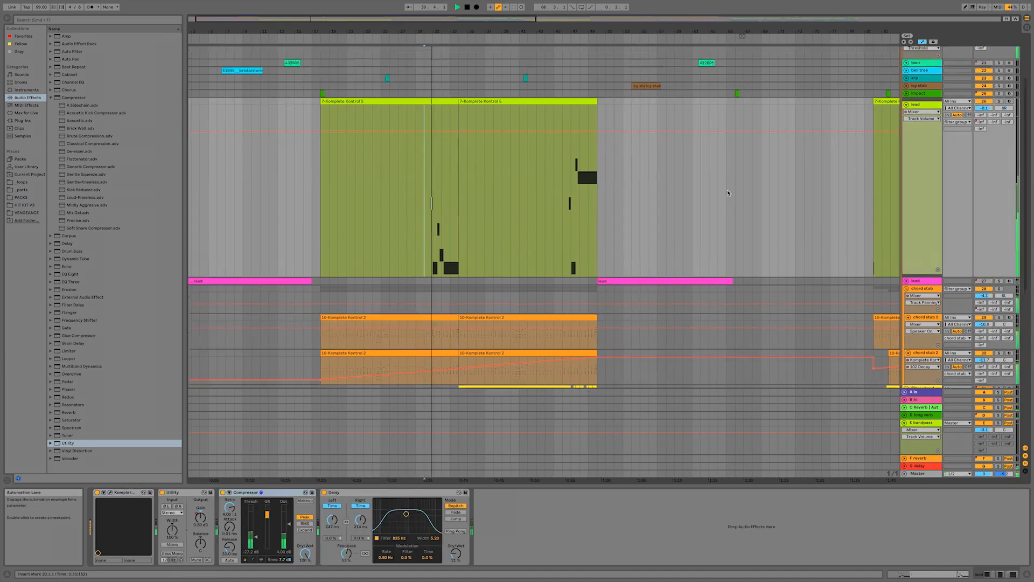
{"action": "left_click", "coordinate": [906, 120]}
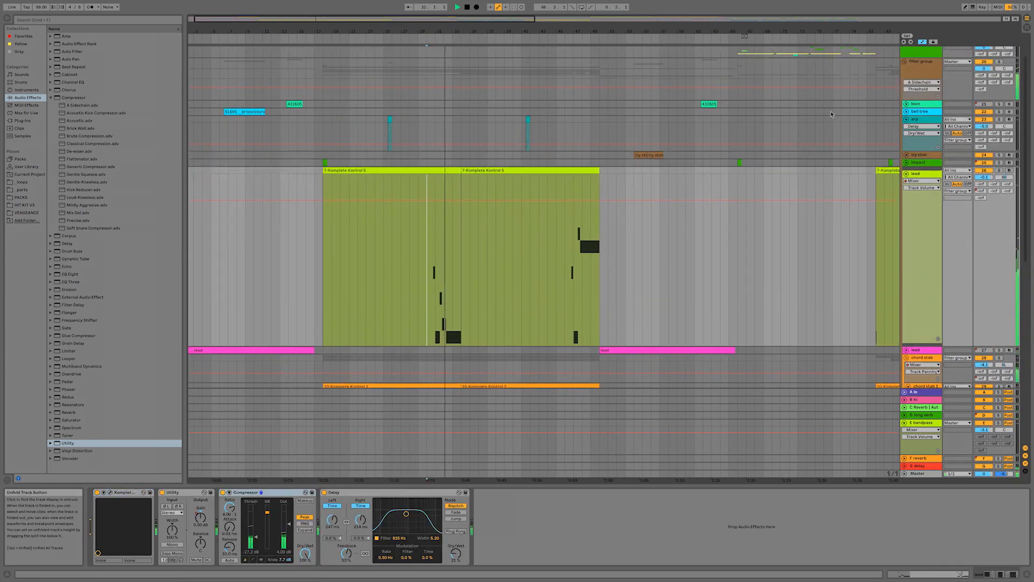
{"action": "left_click", "coordinate": [527, 119]}
{"action": "left_click", "coordinate": [983, 126]}
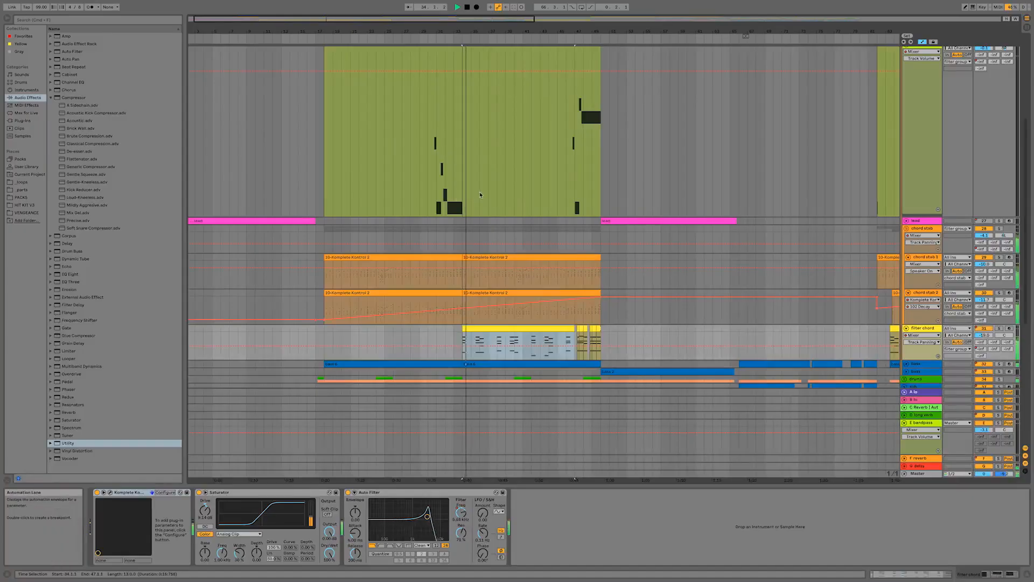
Step: Play from the arp track's second clip to check its level in the mix
{"action": "scroll", "coordinate": [510, 208], "scroll_direction": "up", "scroll_amount": 5}
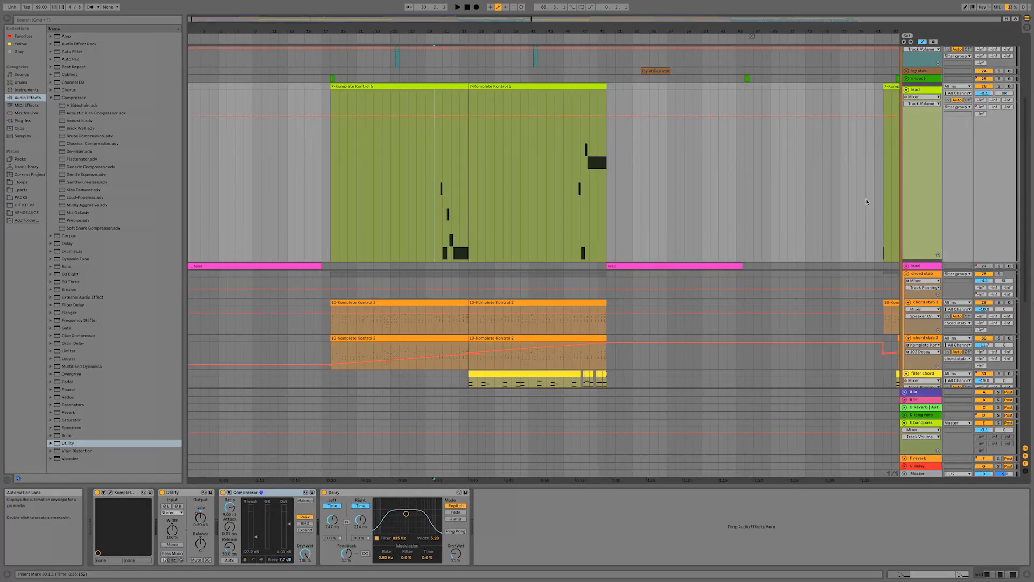
{"action": "scroll", "coordinate": [865, 198], "scroll_direction": "up", "scroll_amount": 1}
{"action": "left_click", "coordinate": [529, 54]}
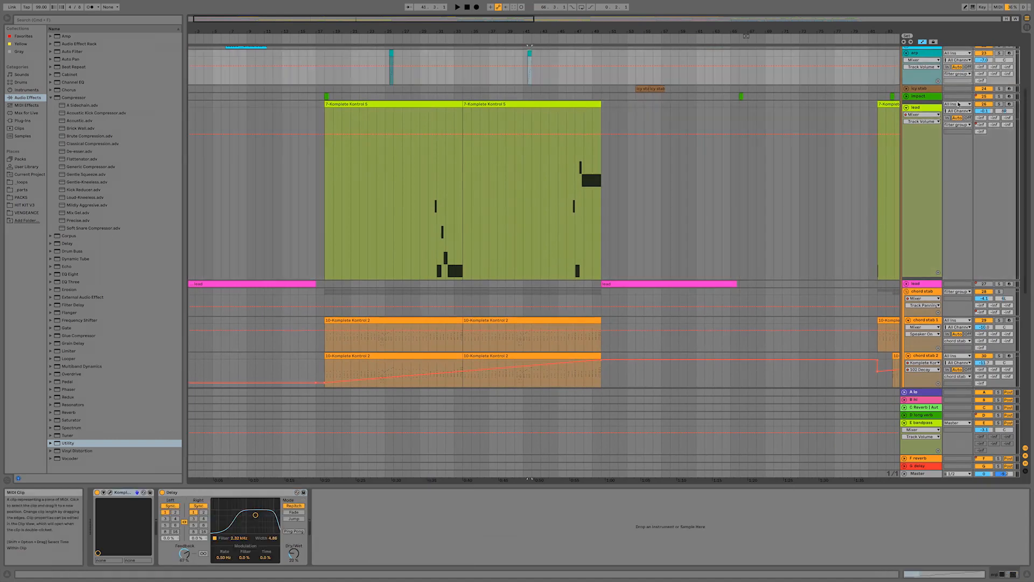
{"action": "key", "text": "space"}
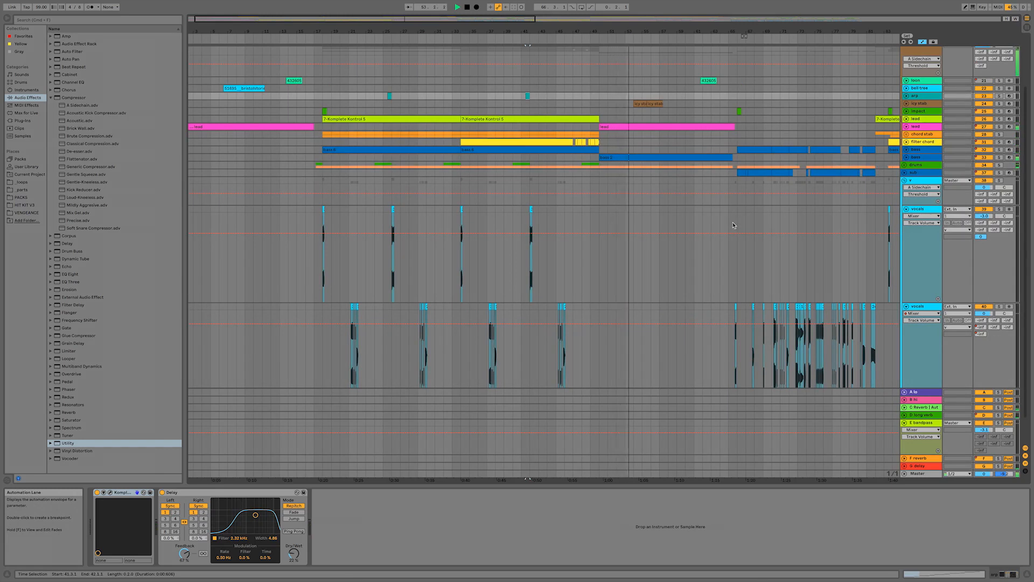
Step: Unfold the icy stab track, zoom to its first two clips and show its Track Panning automation
{"action": "left_click", "coordinate": [906, 104]}
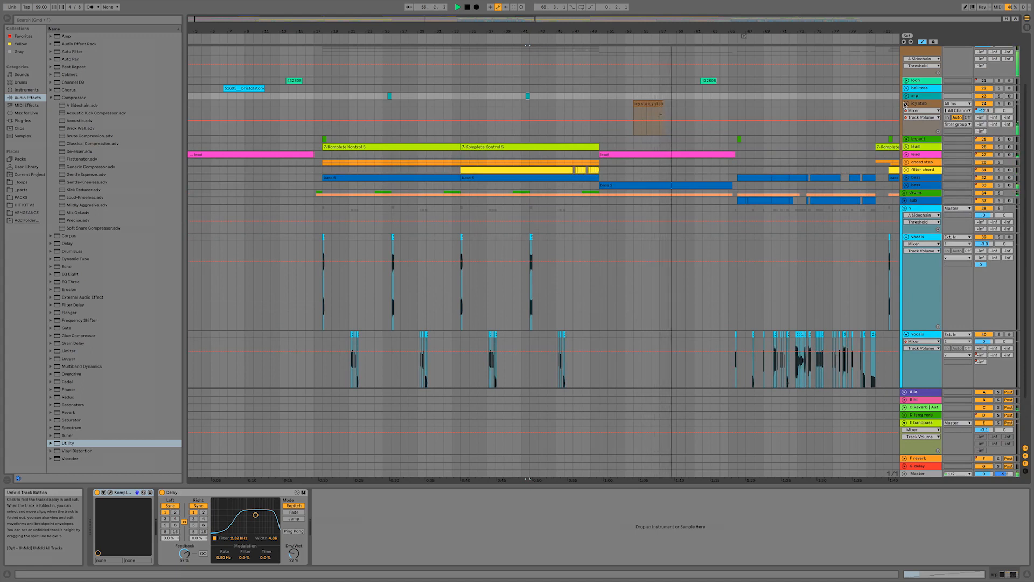
{"action": "key", "text": "space"}
{"action": "left_click", "coordinate": [641, 102]}
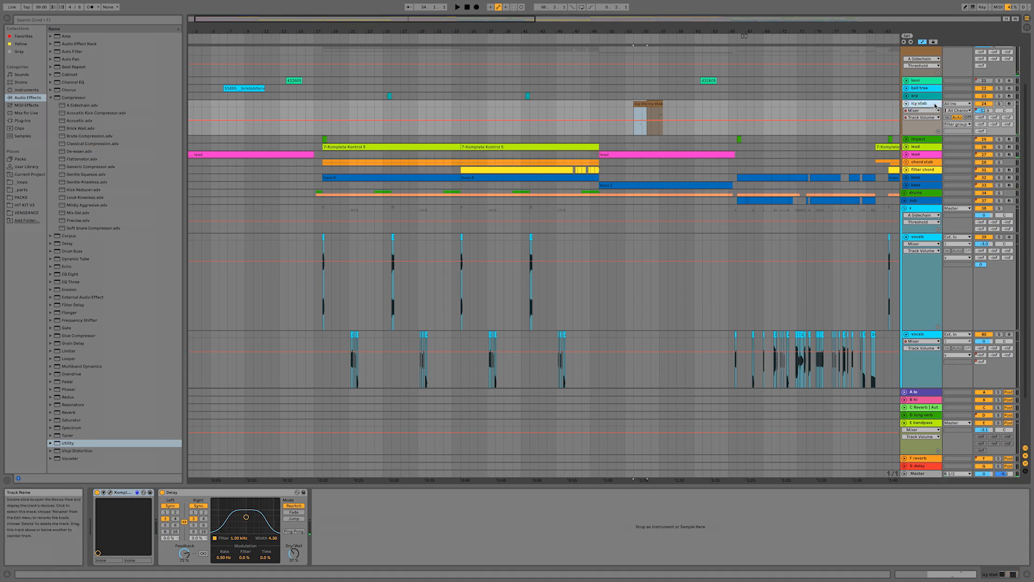
{"action": "left_click_drag", "start_coordinate": [427, 19], "coordinate": [707, 73]}
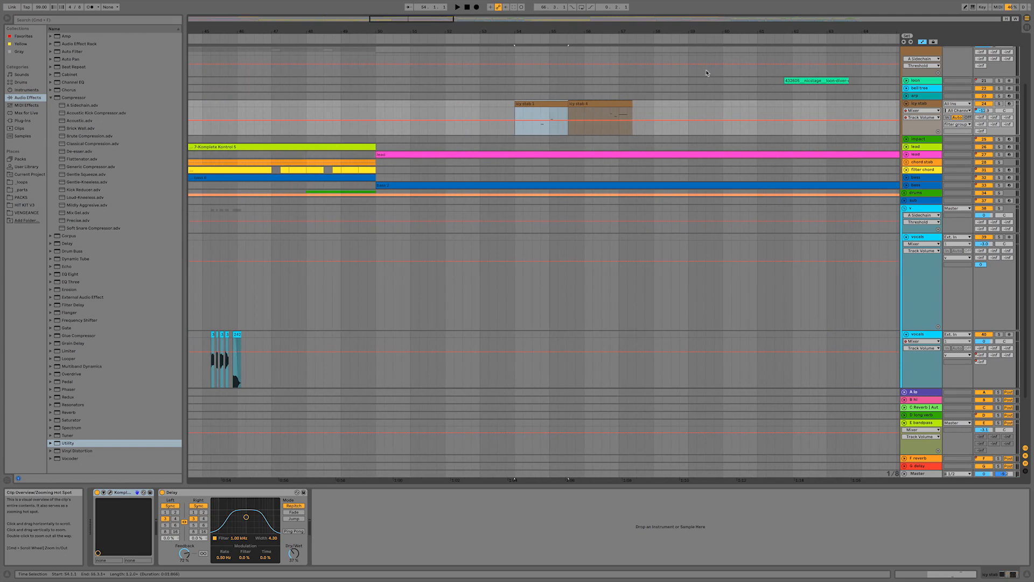
{"action": "left_click", "coordinate": [1005, 110]}
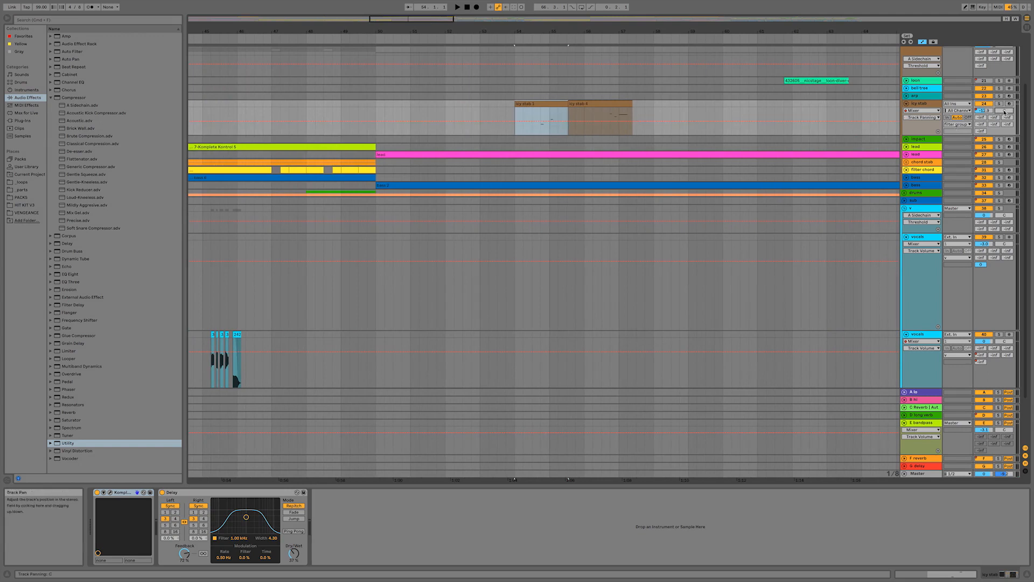
Step: Draw a gradual left-to-right pan ramp on the icy stab track, starting at its first clip and ending well past the second
{"action": "left_click", "coordinate": [568, 121]}
{"action": "left_click", "coordinate": [602, 121]}
{"action": "left_click", "coordinate": [606, 121]}
{"action": "left_click_drag", "start_coordinate": [602, 121], "coordinate": [602, 126]}
{"action": "left_click", "coordinate": [538, 121]}
{"action": "key", "text": "space"}
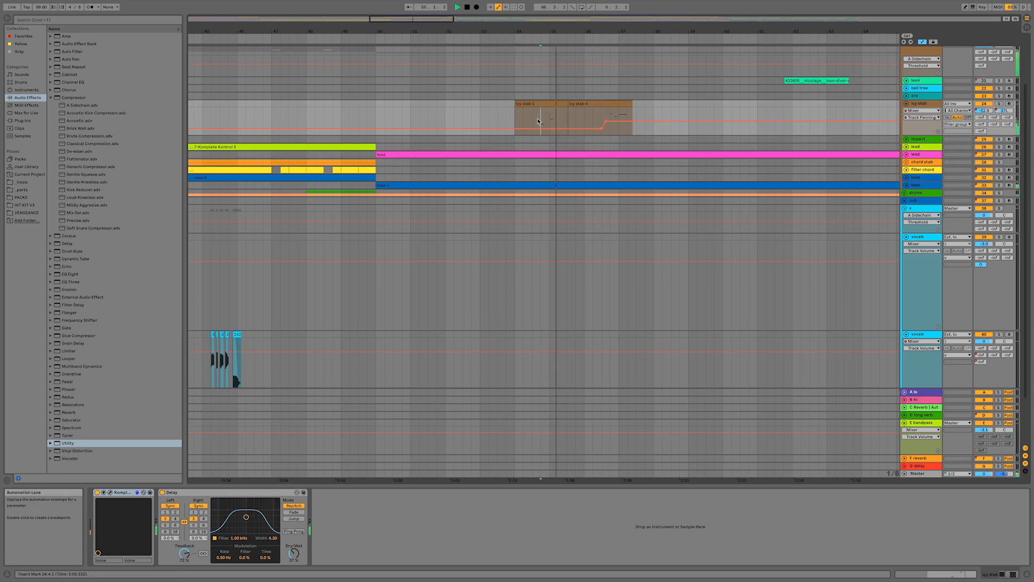
{"action": "left_click_drag", "start_coordinate": [601, 128], "coordinate": [516, 129]}
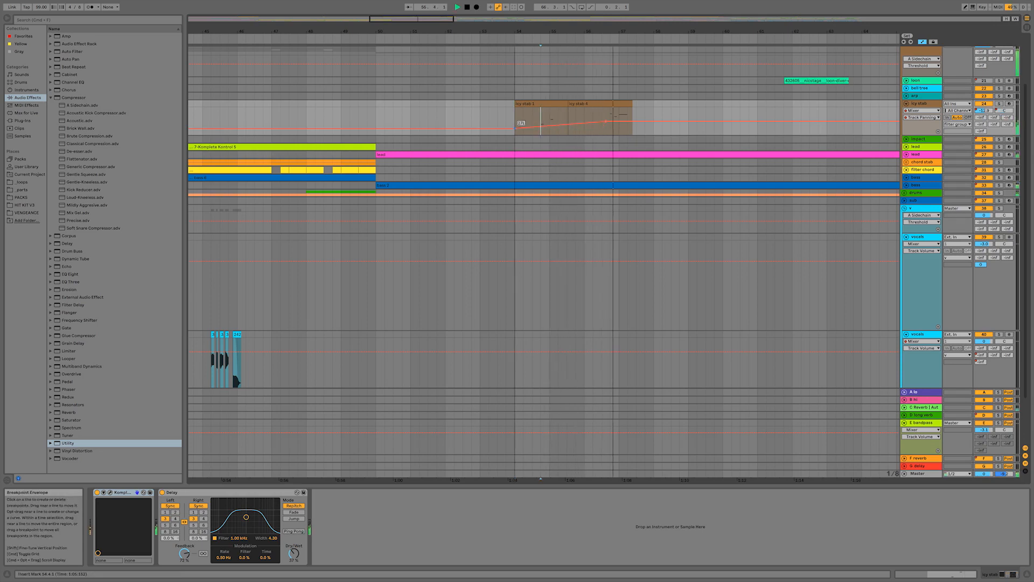
{"action": "left_click_drag", "start_coordinate": [606, 121], "coordinate": [760, 114]}
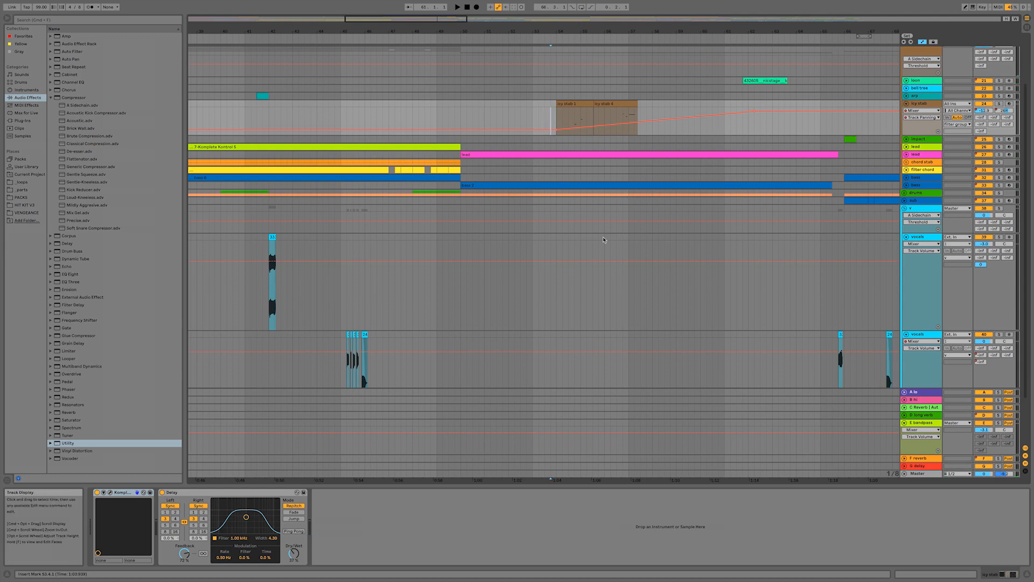
Step: Play the arrangement after the icy stab clips, from bar 66, and from just before the later icy stab clips to check the mix
{"action": "left_click", "coordinate": [683, 181]}
{"action": "key", "text": "space"}
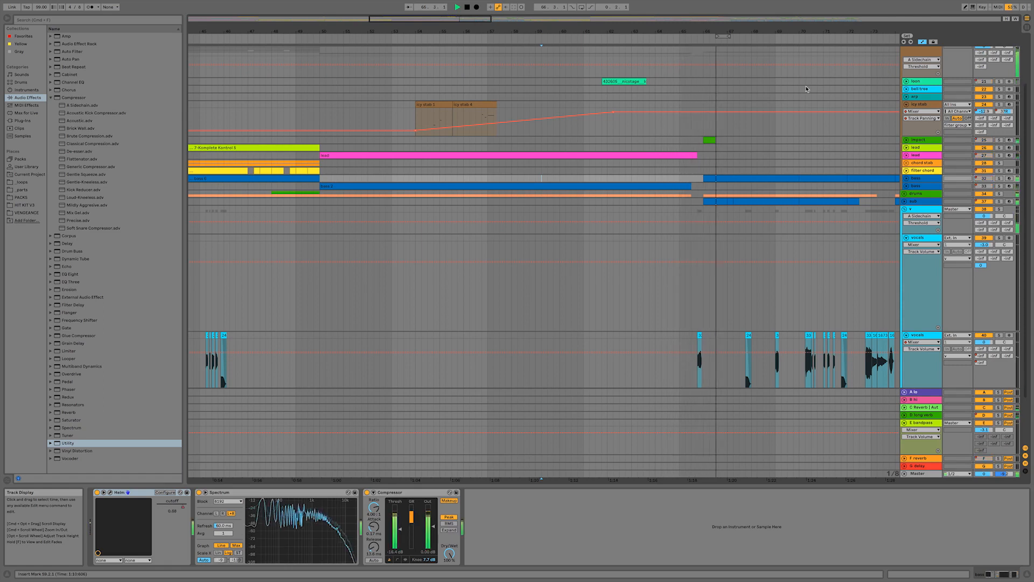
{"action": "key", "text": "space"}
{"action": "left_click", "coordinate": [705, 155]}
{"action": "key", "text": "space"}
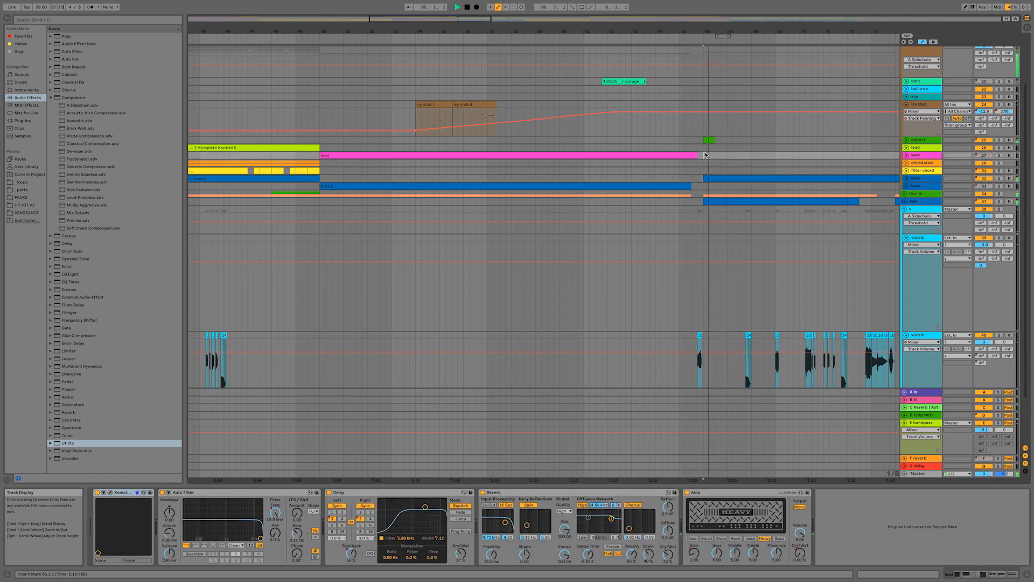
{"action": "scroll", "coordinate": [705, 155], "scroll_direction": "down", "scroll_amount": 3}
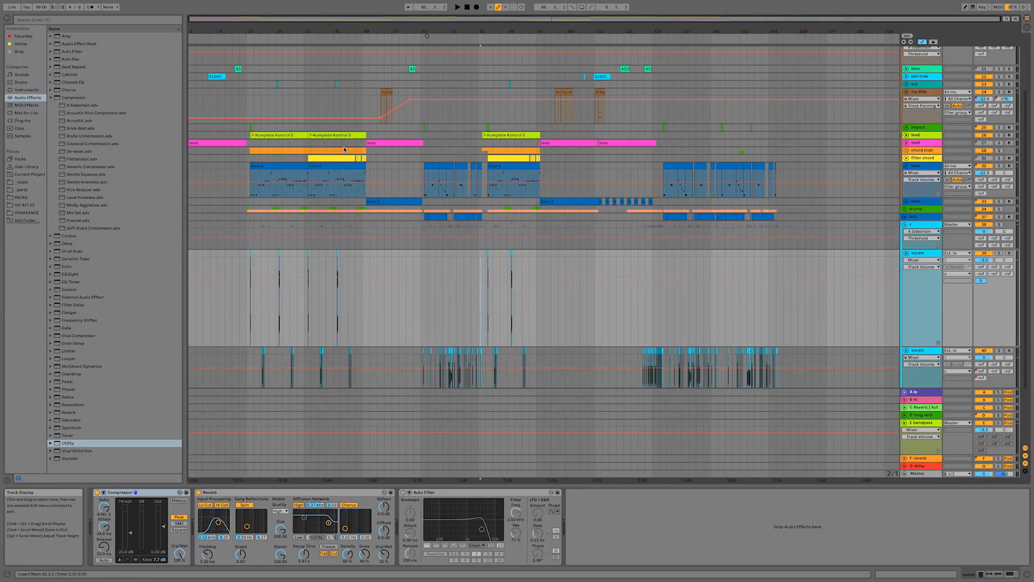
{"action": "left_click", "coordinate": [544, 118]}
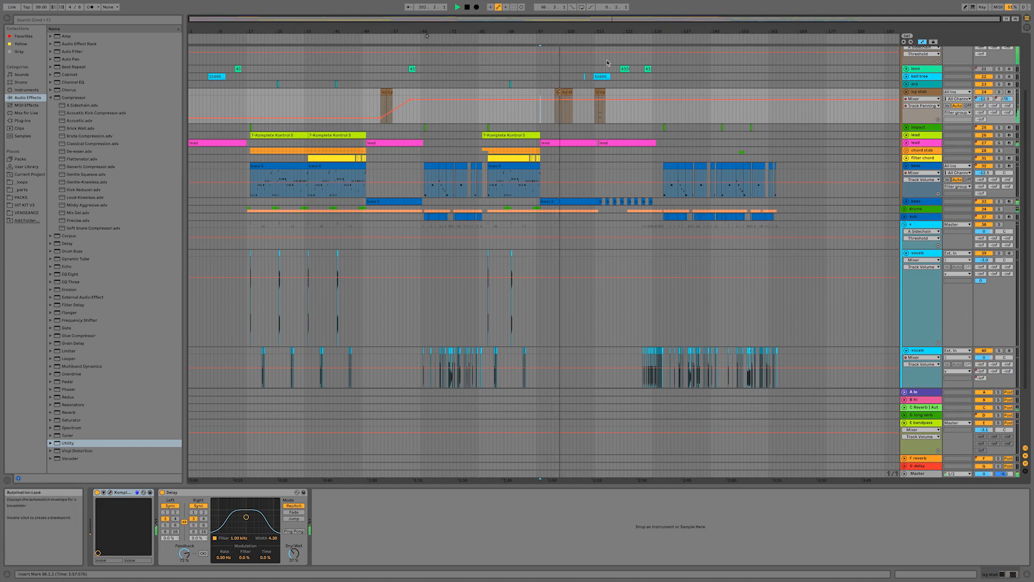
Step: Extend the icy stab pan automation with a drift to the left ending at the later clips, a rise to the right, and a return to centre
{"action": "left_click_drag", "start_coordinate": [618, 20], "coordinate": [618, 35]}
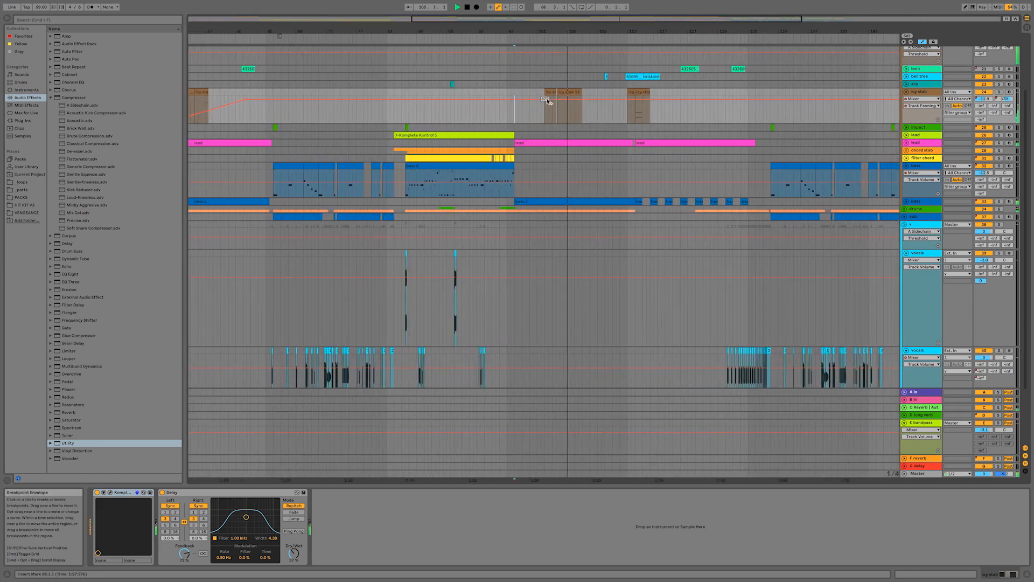
{"action": "left_click", "coordinate": [620, 100]}
{"action": "left_click_drag", "start_coordinate": [545, 100], "coordinate": [545, 118]}
{"action": "left_click", "coordinate": [545, 108]}
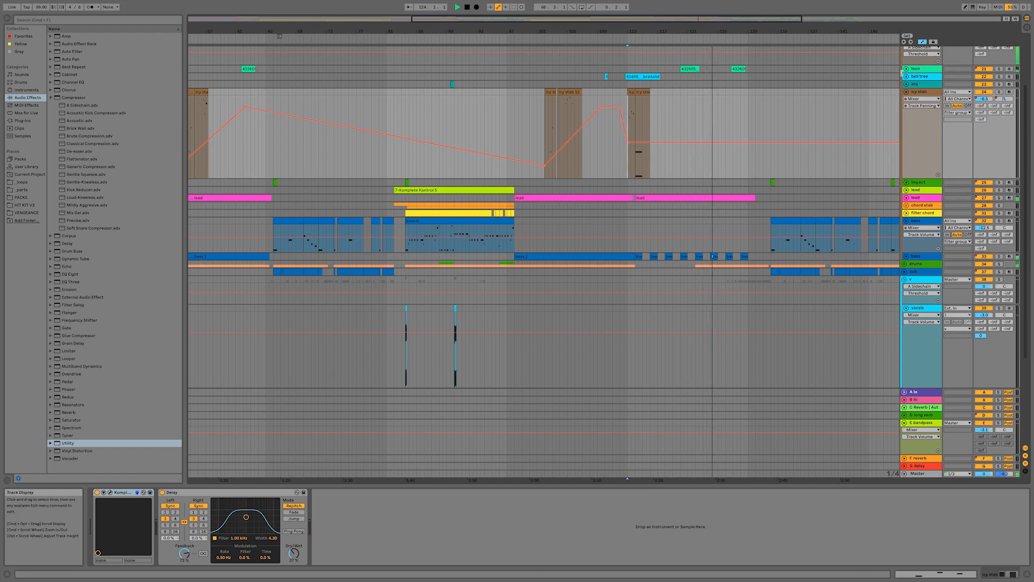
Step: Unfold the track just above bell tree and examine its two later clips up close
{"action": "left_click", "coordinate": [907, 69]}
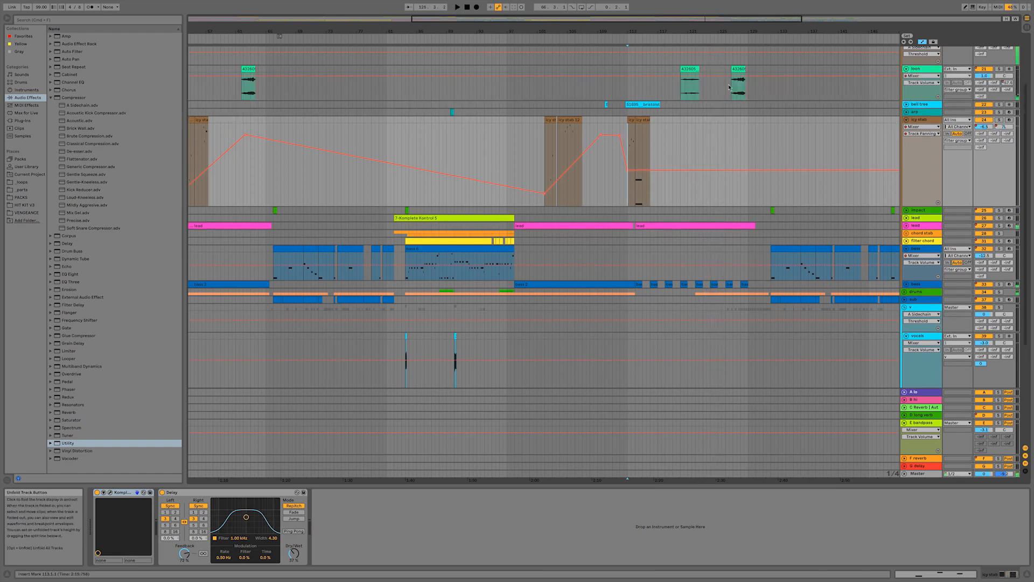
{"action": "left_click_drag", "start_coordinate": [719, 19], "coordinate": [719, 81]}
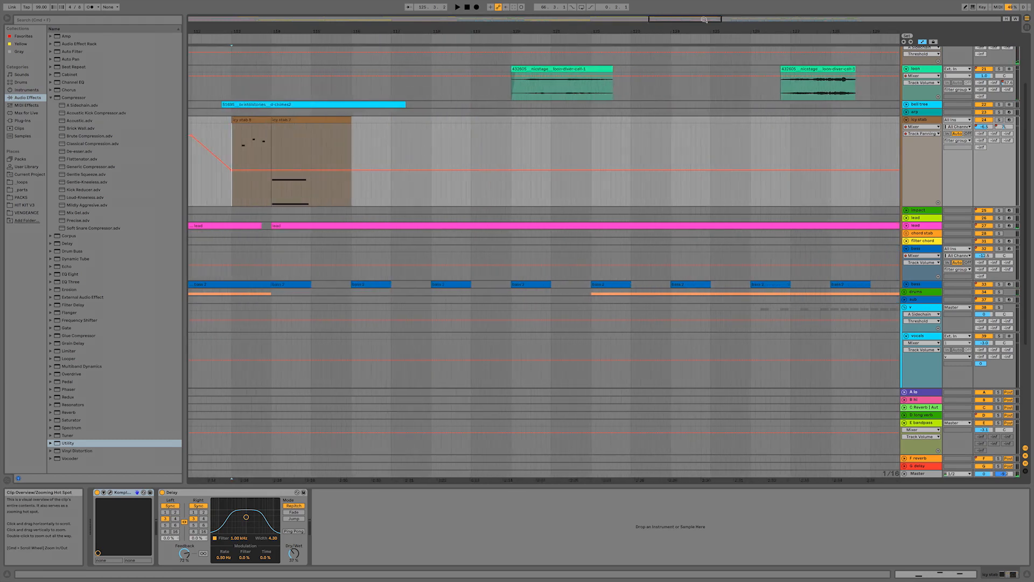
{"action": "left_click_drag", "start_coordinate": [704, 19], "coordinate": [704, 4]}
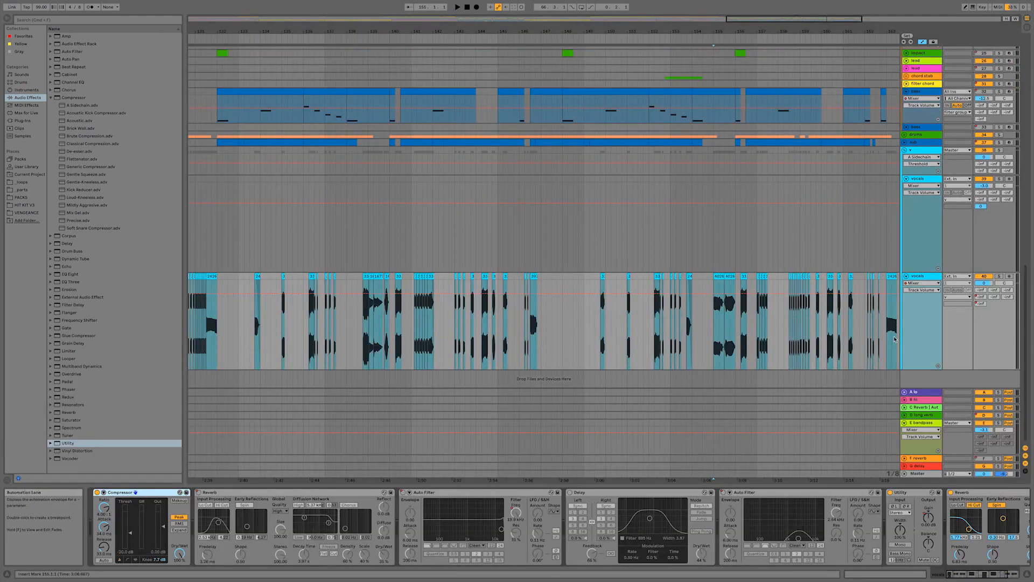
Step: Automate a lower Utility Gain and a switched-off Reverb over the lower vocals track's clip group at bar 155, auditioning the passage
{"action": "key", "text": "b"}
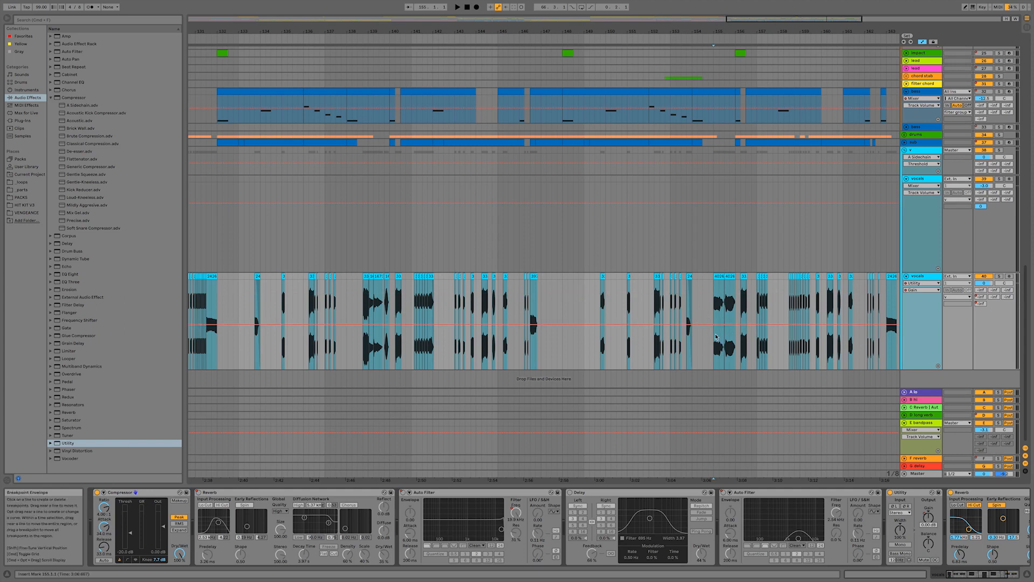
{"action": "key", "text": "space"}
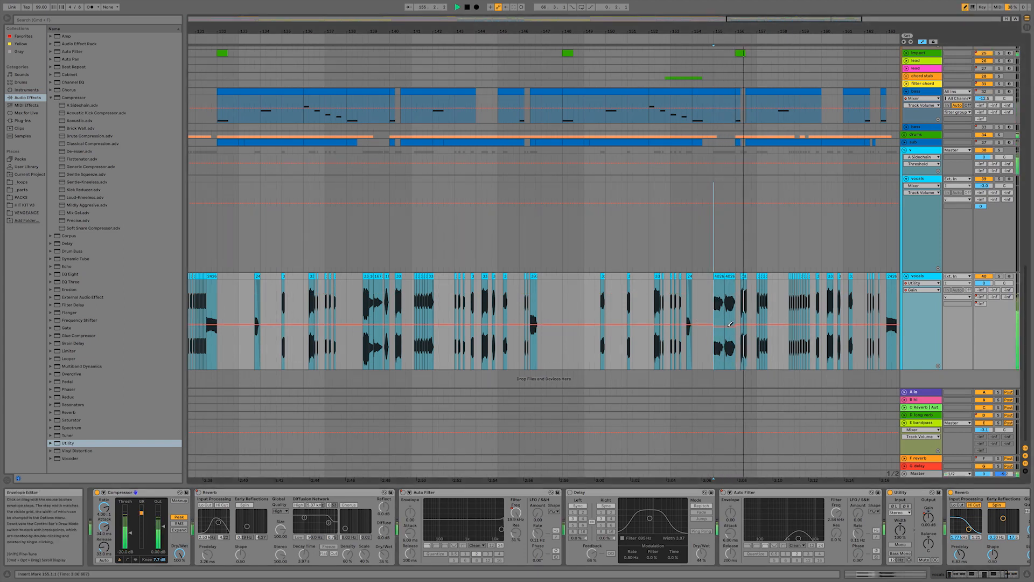
{"action": "left_click", "coordinate": [694, 346]}
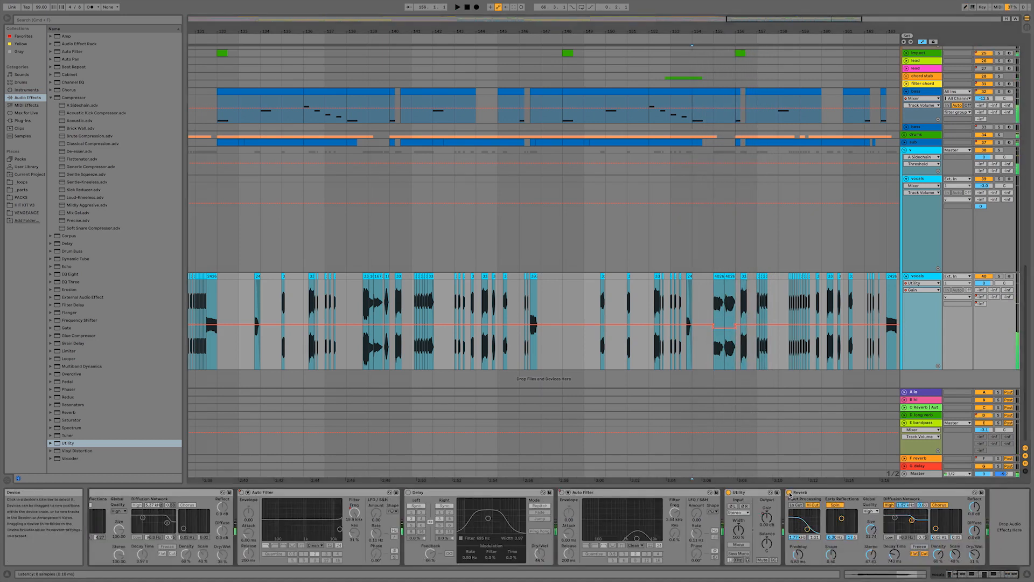
{"action": "left_click", "coordinate": [789, 493]}
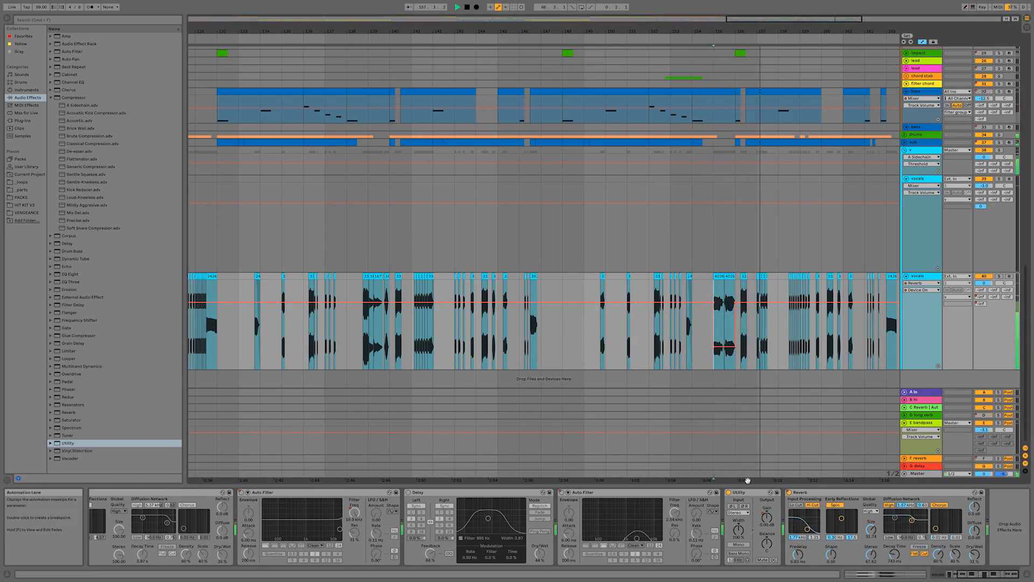
{"action": "left_click", "coordinate": [766, 516]}
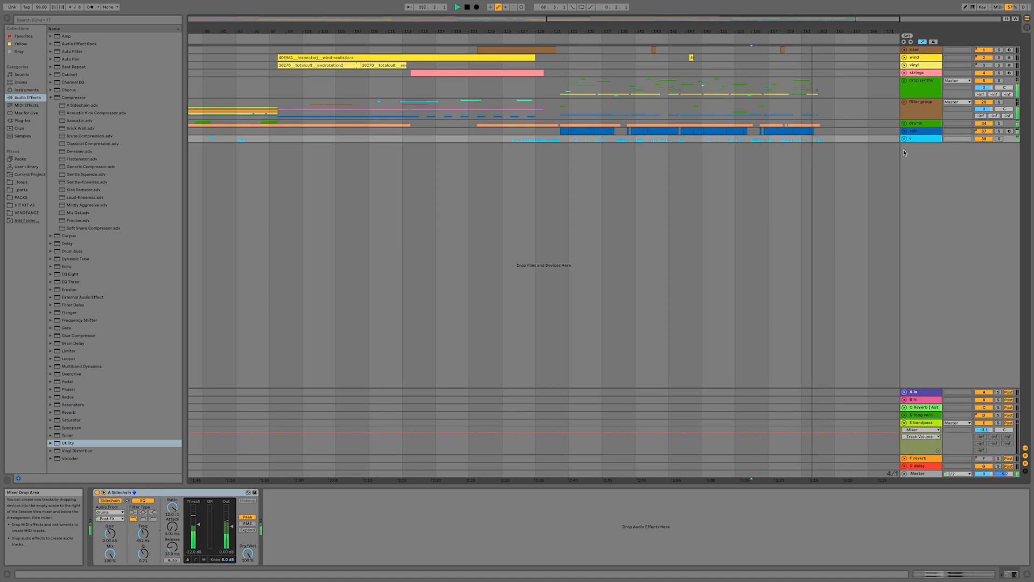
Step: Unfold the drop synths group, zoom to the end of the arrangement and play from bar 162 to check the final hit
{"action": "left_click", "coordinate": [809, 157]}
{"action": "key", "text": "space"}
{"action": "key", "text": "space"}
{"action": "key", "text": "space"}
{"action": "left_click_drag", "start_coordinate": [862, 21], "coordinate": [860, 24]}
{"action": "left_click", "coordinate": [904, 80]}
{"action": "scroll", "coordinate": [808, 189], "scroll_direction": "down", "scroll_amount": 3}
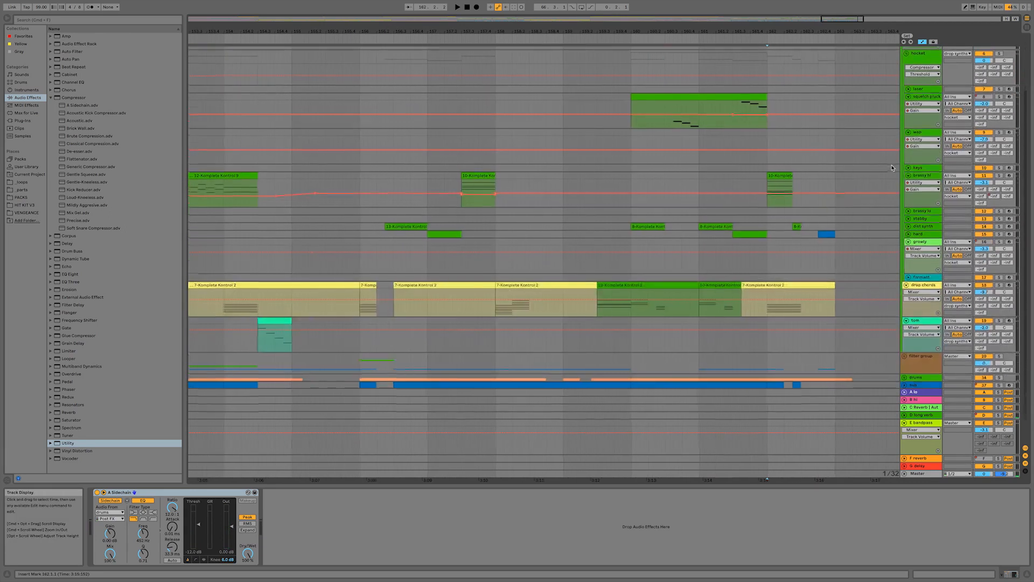
{"action": "left_click", "coordinate": [767, 217]}
{"action": "key", "text": "space"}
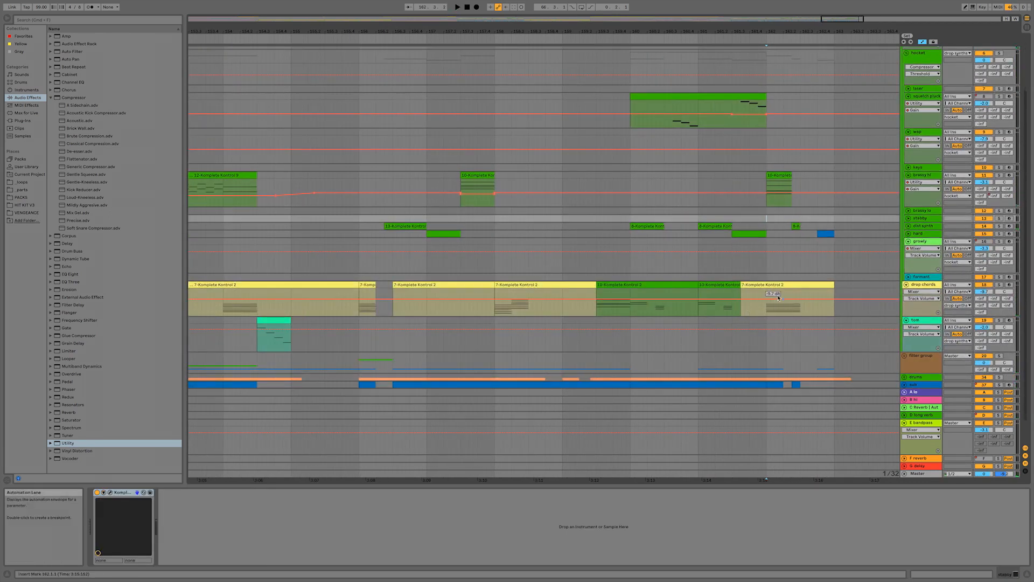
Step: Adjust the Utility Gain automation over the brassy track's last clip at bar 162 while listening to it
{"action": "left_click", "coordinate": [774, 177]}
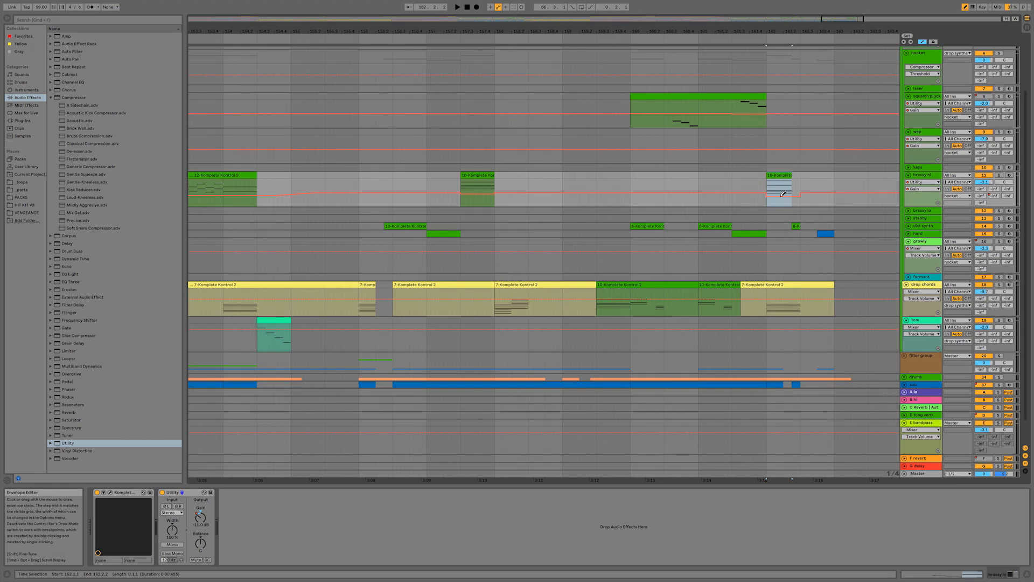
{"action": "key", "text": "space"}
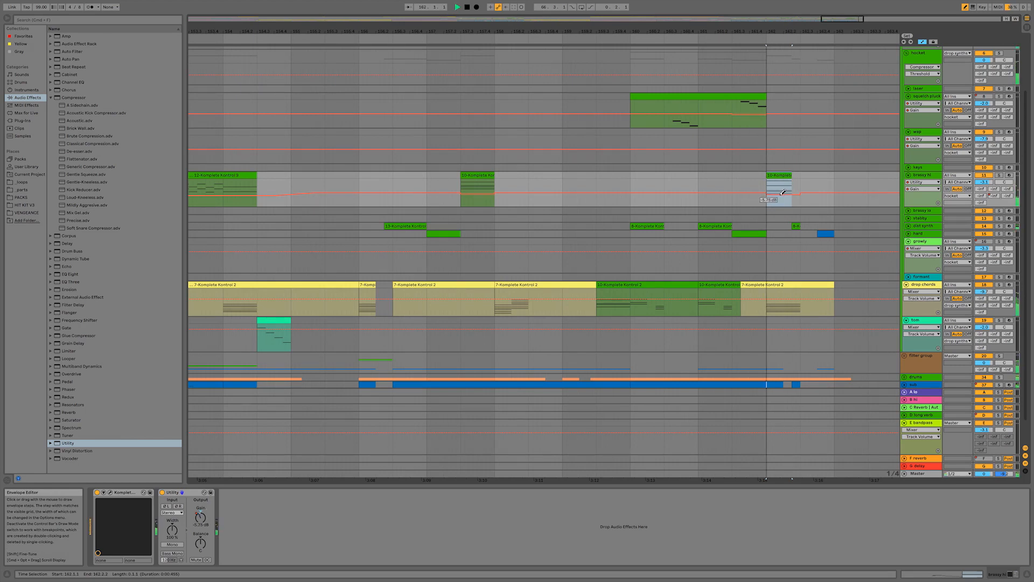
{"action": "left_click_drag", "start_coordinate": [780, 197], "coordinate": [771, 194]}
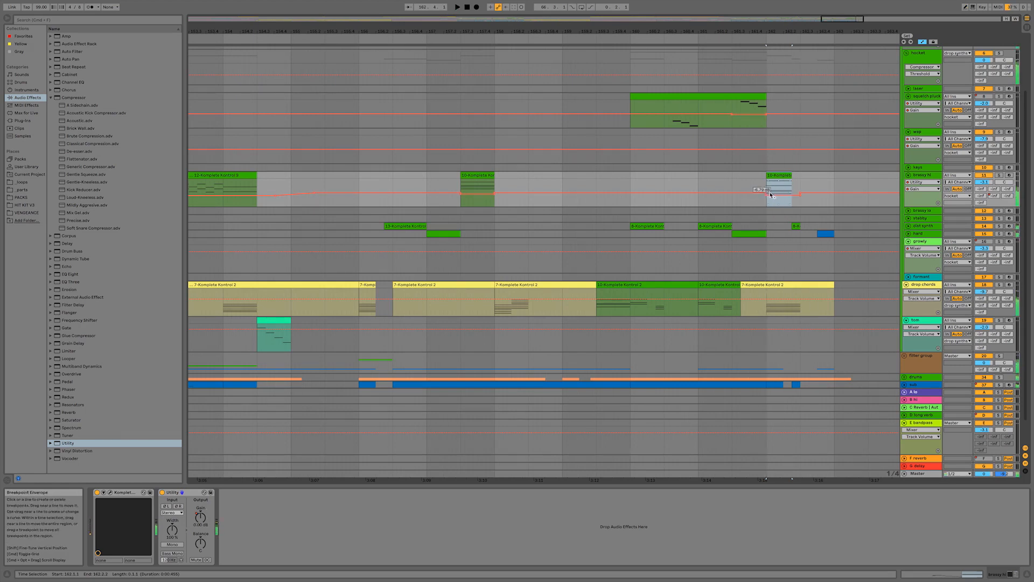
Step: Play from just before the last brassy clip and from an earlier point to check the synth levels
{"action": "left_click", "coordinate": [730, 211]}
{"action": "key", "text": "space"}
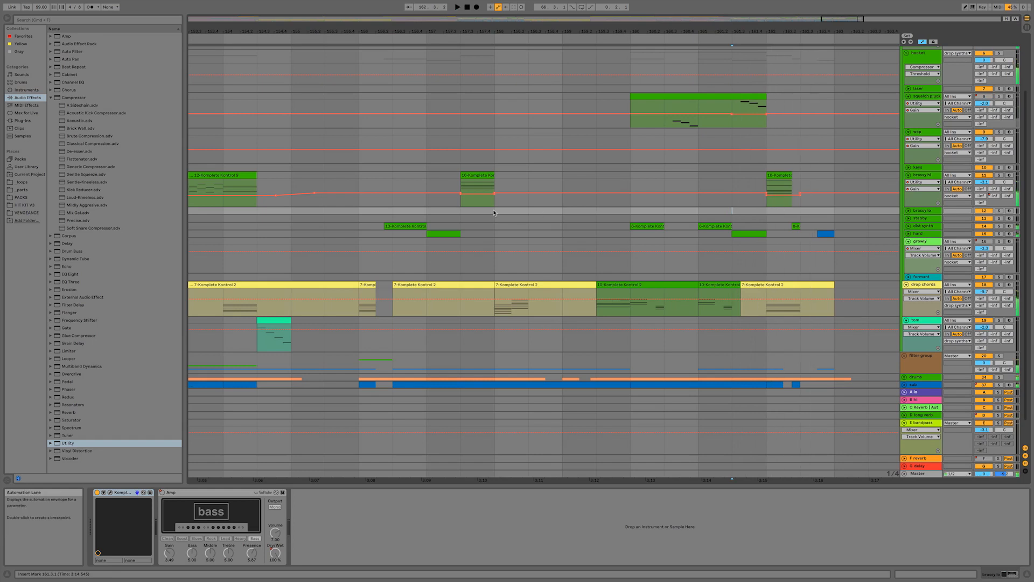
{"action": "left_click", "coordinate": [528, 233]}
{"action": "key", "text": "space"}
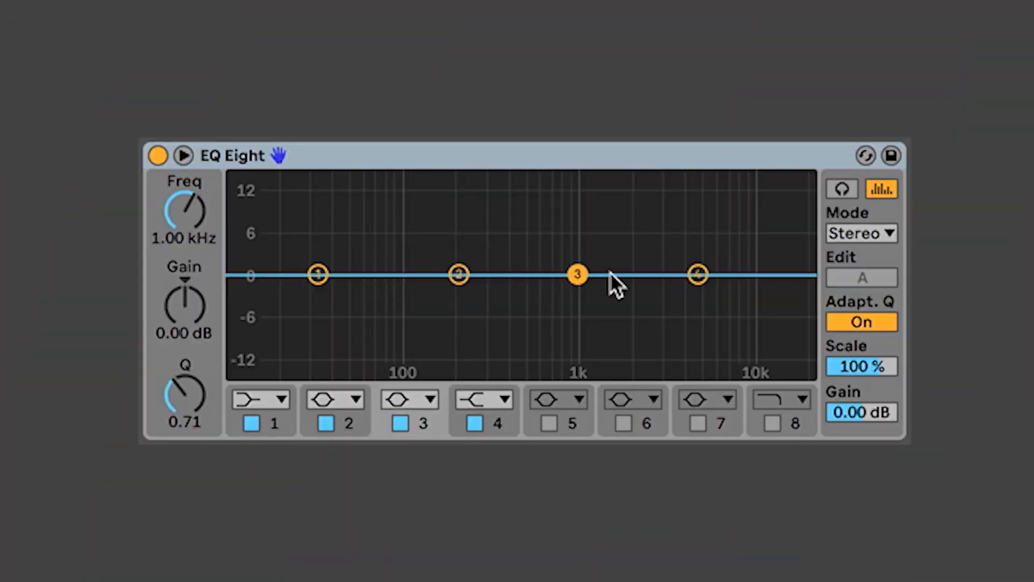
Step: Move EQ Eight's band 3 to 2.30 kHz with a 3.35 dB boost and change it to the steep x4 low cut
{"action": "left_click_drag", "start_coordinate": [578, 274], "coordinate": [640, 254]}
{"action": "left_click", "coordinate": [409, 400]}
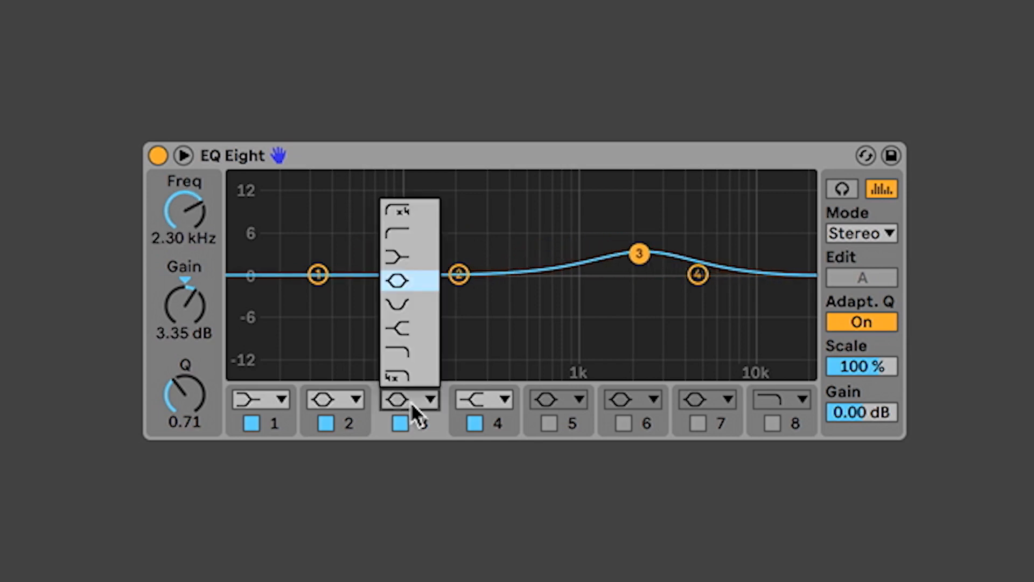
{"action": "left_click", "coordinate": [410, 215]}
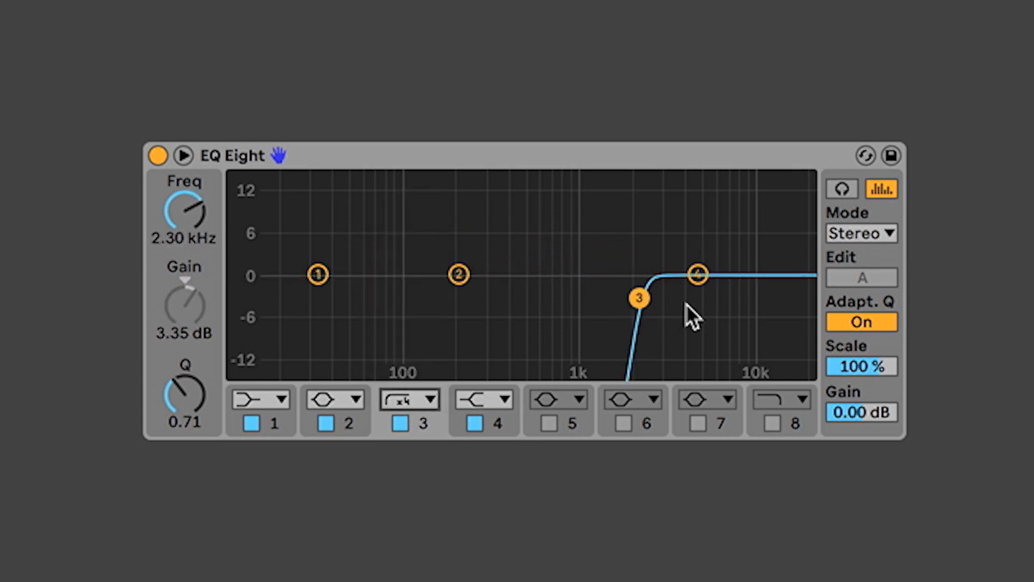
Step: Lower band 3's low cut to 93.8 Hz and switch it to the gentler low-cut slope
{"action": "left_click_drag", "start_coordinate": [641, 299], "coordinate": [402, 298]}
{"action": "left_click", "coordinate": [415, 399]}
{"action": "left_click", "coordinate": [409, 232]}
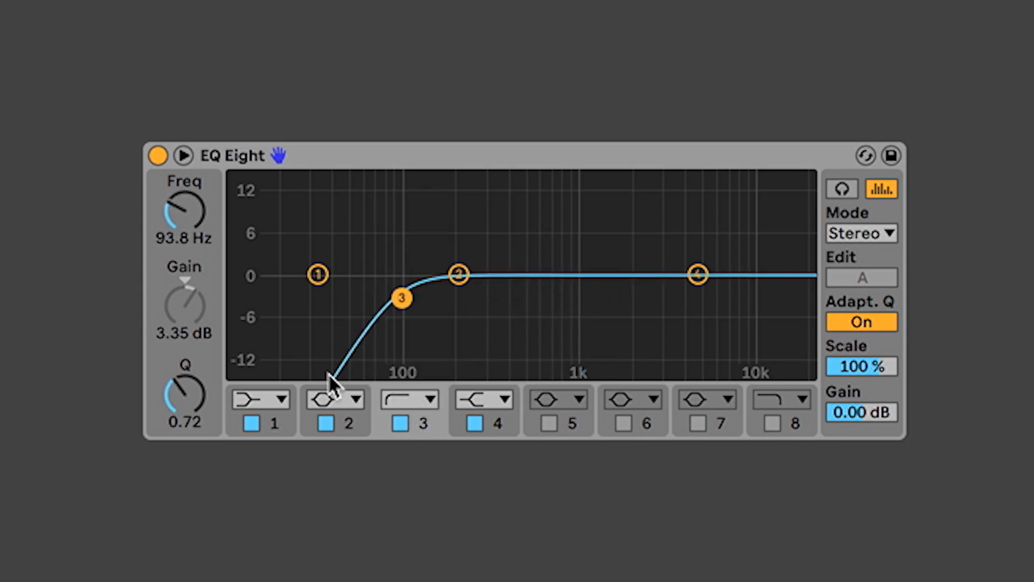
Step: Change band 3 to a low shelf and set it to about -5.58 dB at 303 Hz
{"action": "left_click", "coordinate": [407, 396]}
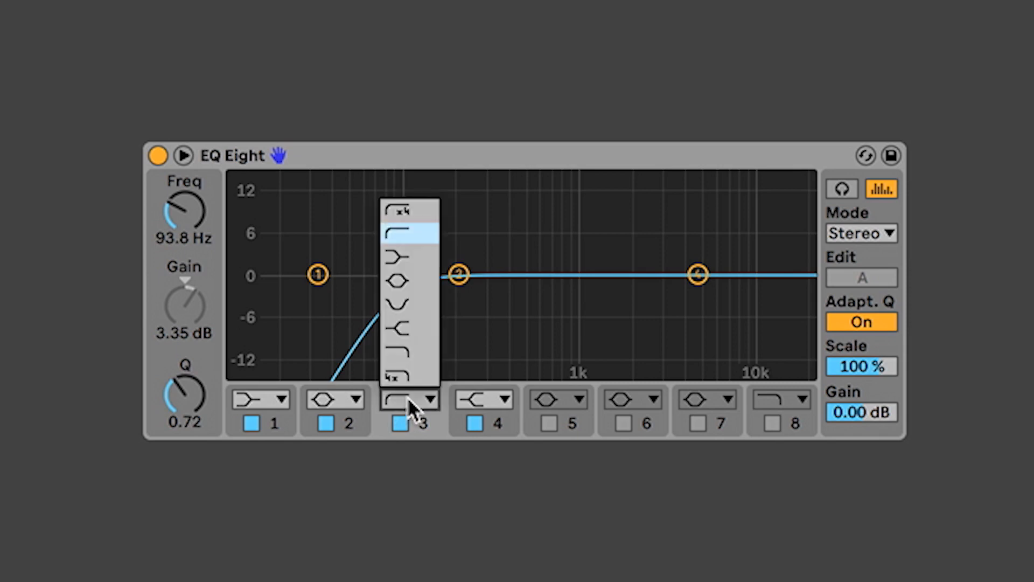
{"action": "left_click", "coordinate": [410, 254]}
{"action": "left_click_drag", "start_coordinate": [507, 276], "coordinate": [489, 310]}
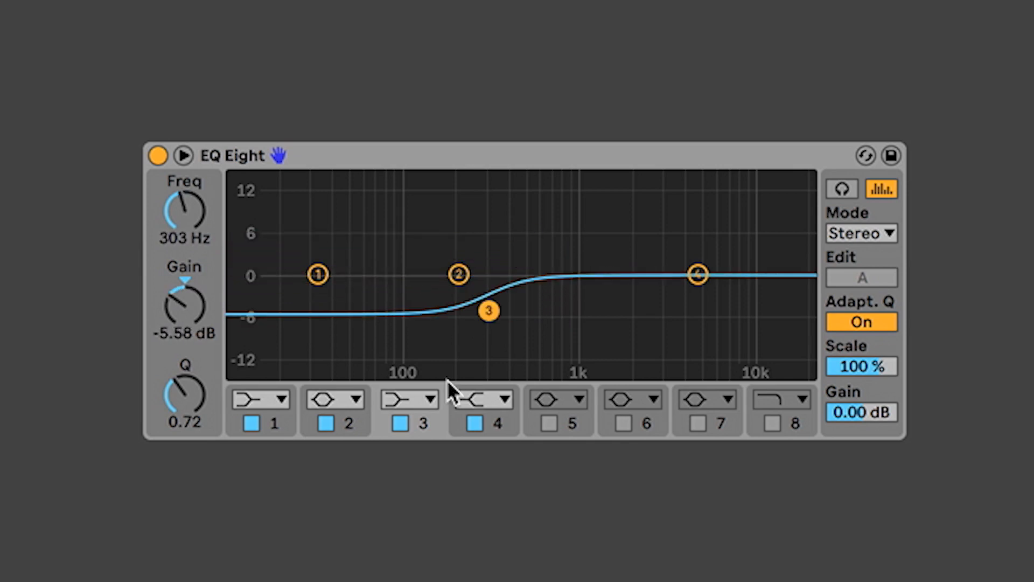
Step: Change band 3 to a bell, boost 8.31 dB at 1.26 kHz, and shift it to a lower frequency with a smaller boost
{"action": "left_click", "coordinate": [414, 403]}
{"action": "left_click", "coordinate": [425, 278]}
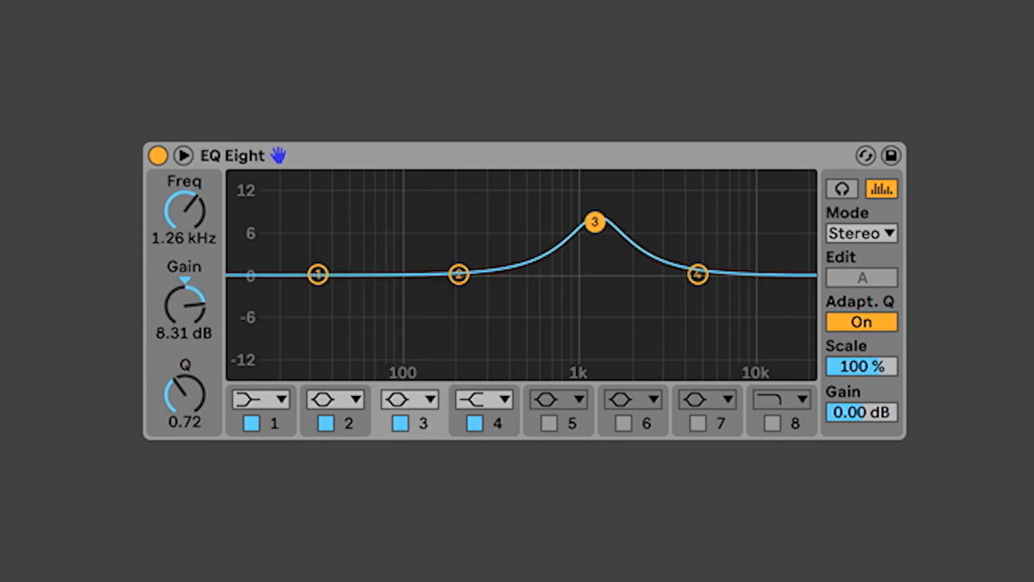
{"action": "left_click_drag", "start_coordinate": [595, 222], "coordinate": [561, 250]}
Step: Change band 3 to a notch and sweep it slightly higher in frequency
{"action": "left_click", "coordinate": [410, 401]}
{"action": "left_click", "coordinate": [414, 302]}
{"action": "left_click_drag", "start_coordinate": [562, 298], "coordinate": [595, 283]}
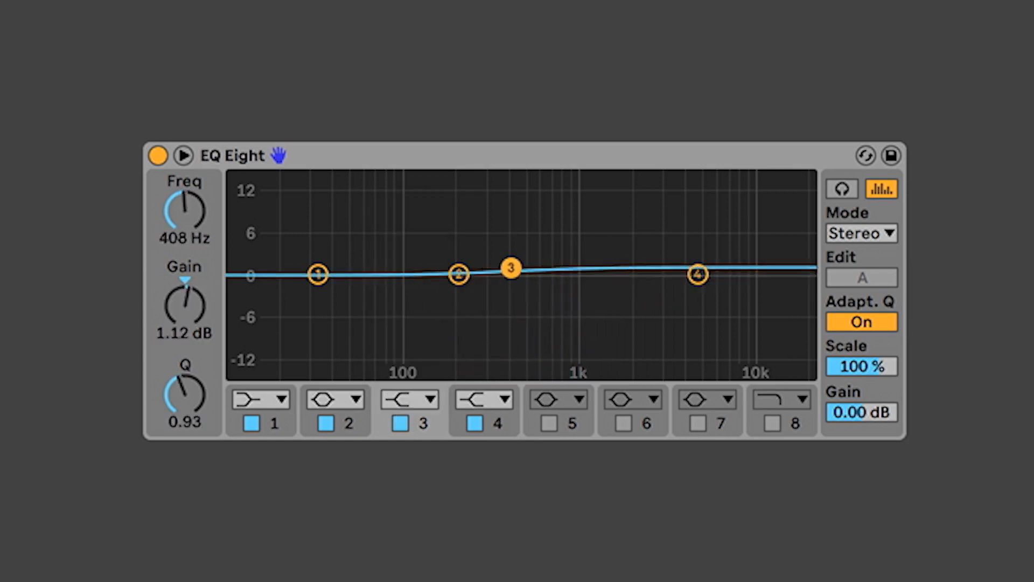
Step: Set band 3's high shelf to -5.08 dB at 1.53 kHz, and change the band to a gentle high cut at 3.52 kHz
{"action": "left_click_drag", "start_coordinate": [510, 266], "coordinate": [609, 309]}
{"action": "left_click", "coordinate": [421, 398]}
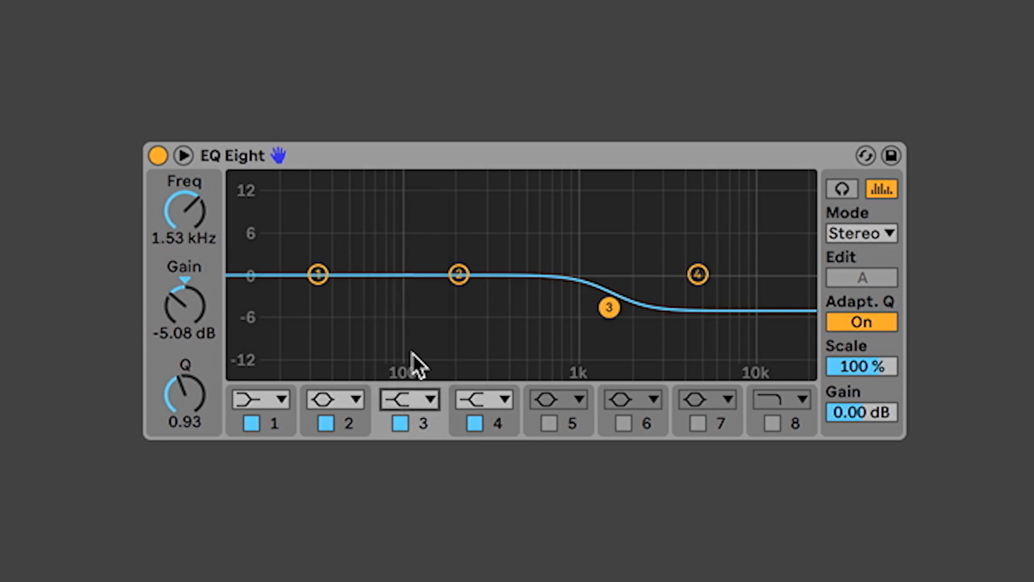
{"action": "left_click", "coordinate": [416, 358]}
{"action": "left_click_drag", "start_coordinate": [616, 284], "coordinate": [671, 313]}
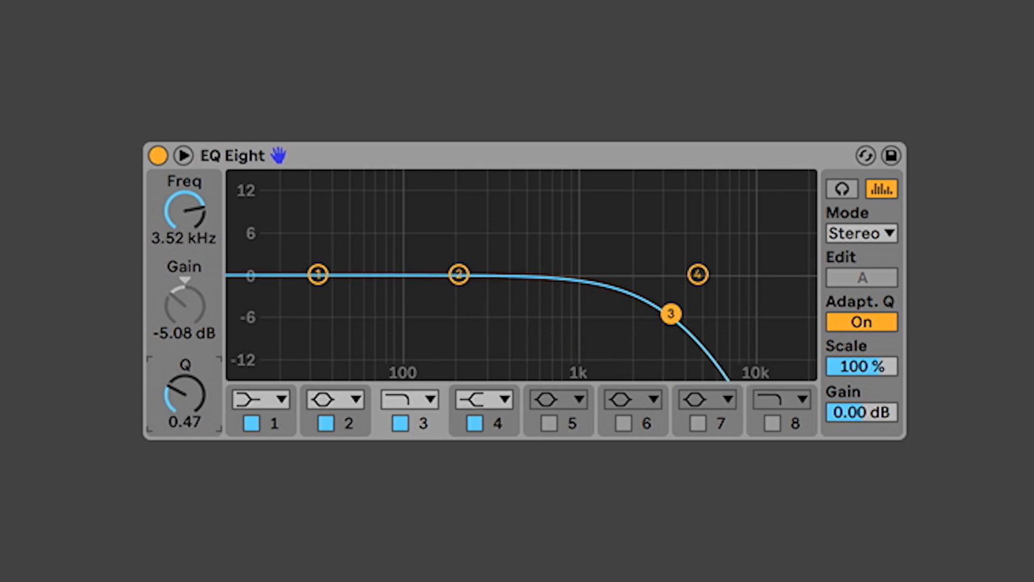
Step: Make band 3 a bell boosting 10.3 dB at 391 Hz, try a narrower Q of 1.34, and widen it to 0.10
{"action": "left_click_drag", "start_coordinate": [670, 314], "coordinate": [507, 209]}
{"action": "left_click_drag", "start_coordinate": [186, 395], "coordinate": [186, 377]}
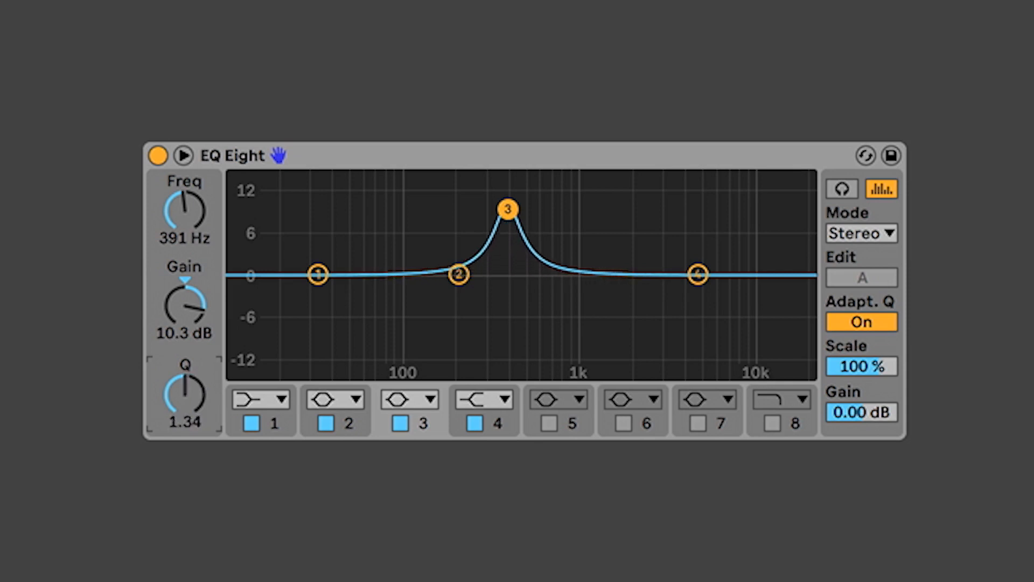
{"action": "left_click_drag", "start_coordinate": [186, 388], "coordinate": [186, 423]}
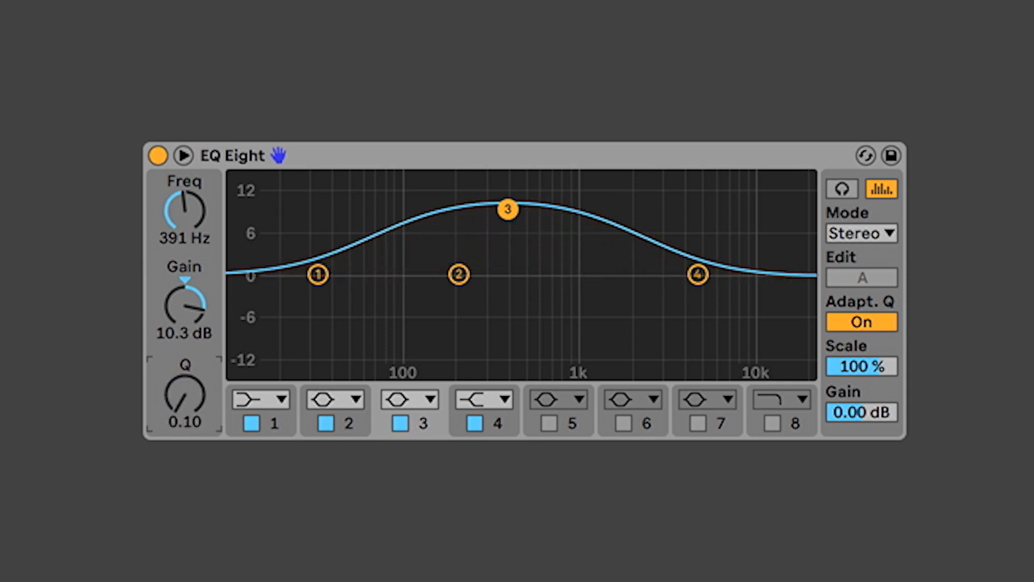
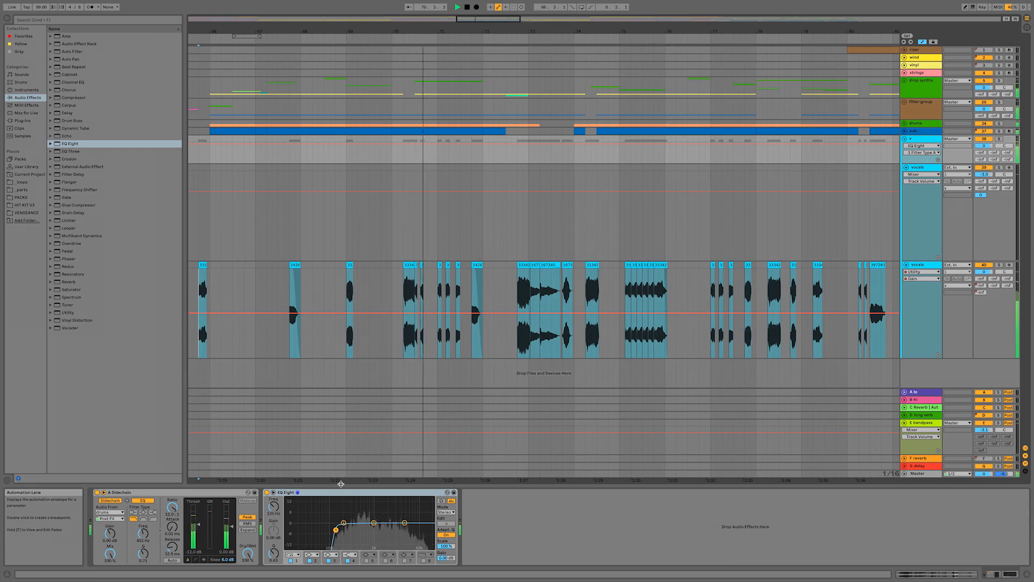
Step: Fine-tune the low-cut band around 187 Hz in the vocal group's EQ Eight
{"action": "left_click", "coordinate": [336, 531]}
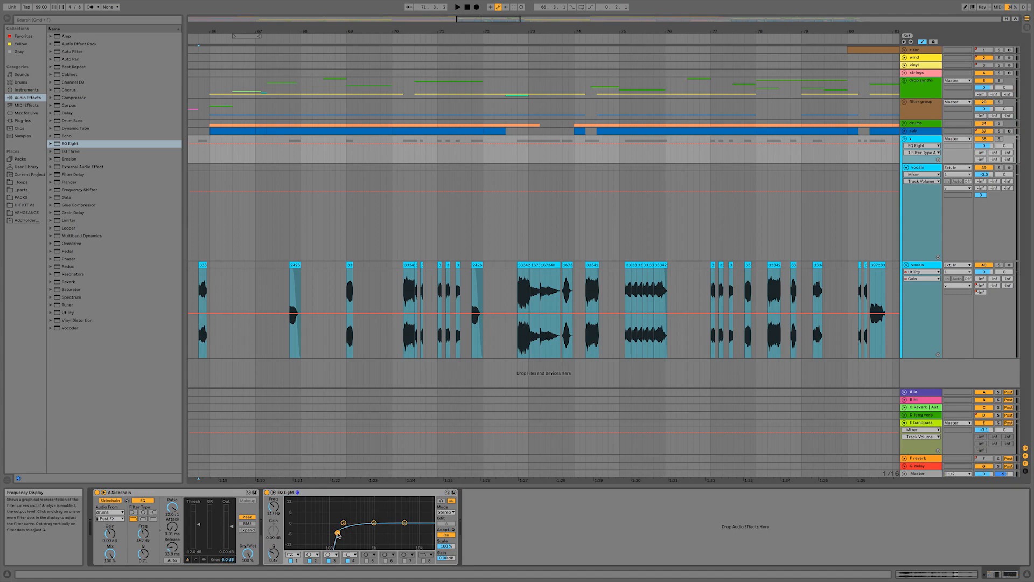
{"action": "key", "text": "space"}
{"action": "left_click_drag", "start_coordinate": [339, 535], "coordinate": [337, 529]}
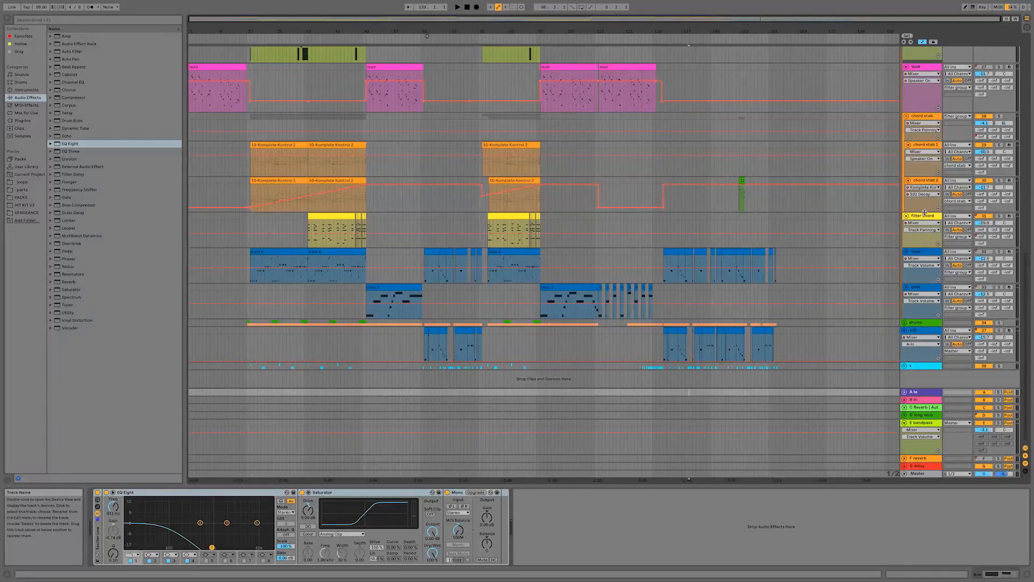
Step: Add an EQ Eight after the Auto Filter on the filter chord track
{"action": "left_click", "coordinate": [925, 217]}
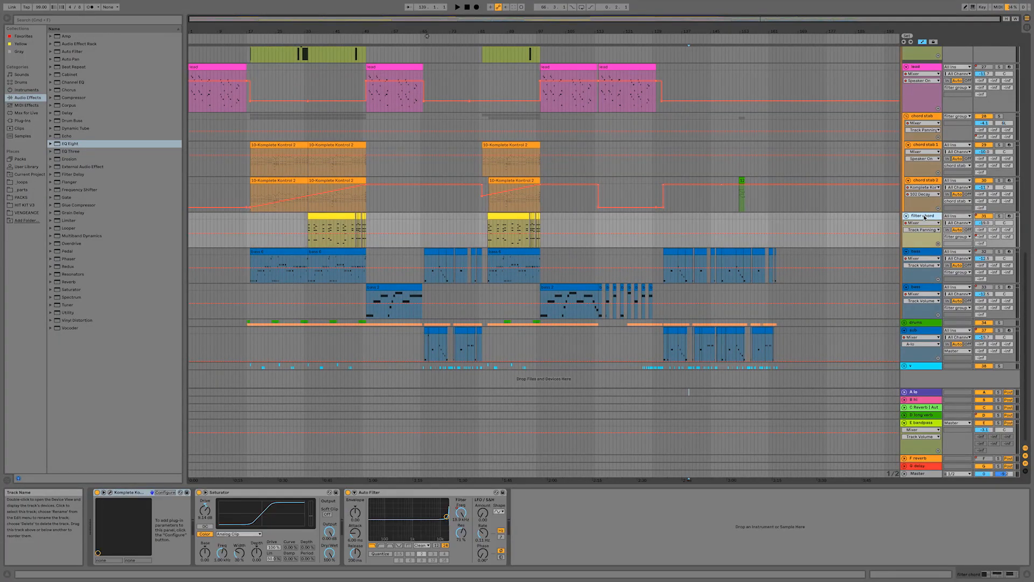
{"action": "left_click", "coordinate": [68, 143]}
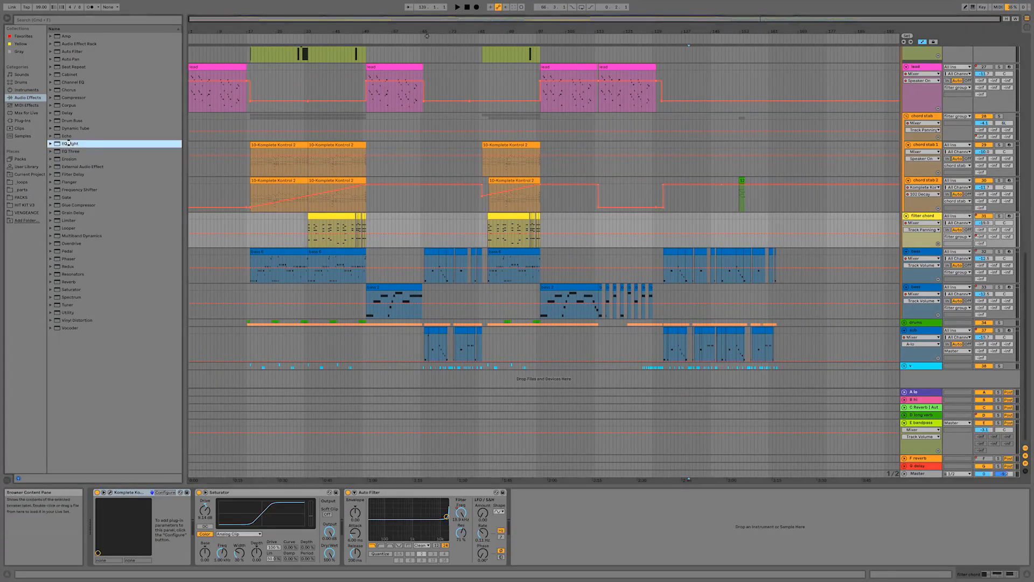
{"action": "left_click_drag", "start_coordinate": [216, 149], "coordinate": [506, 226]}
Step: Select the long clip in the filter chord's second section and set the EQ Eight's band 1 to the steep x4 low cut
{"action": "left_click", "coordinate": [517, 218]}
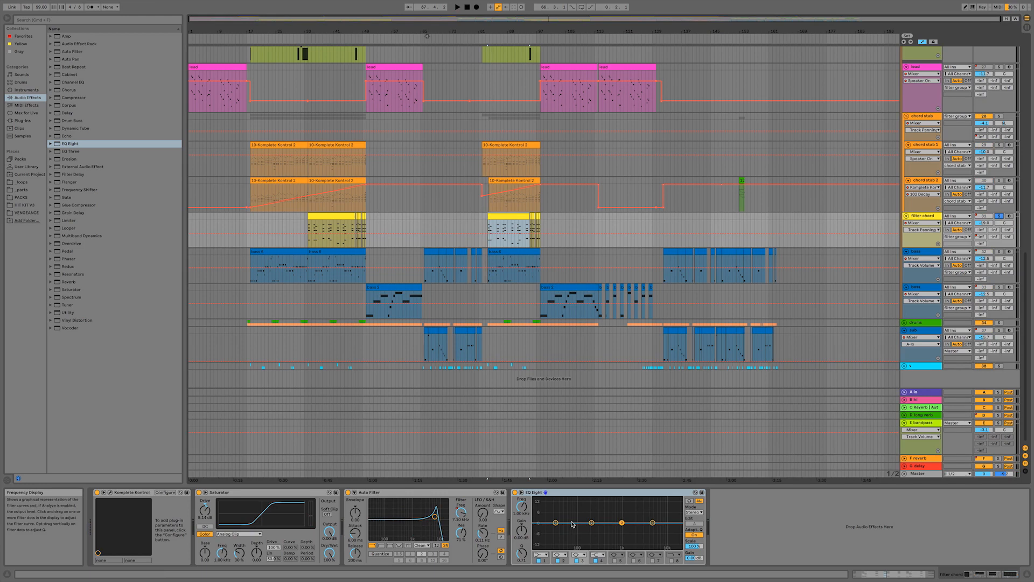
{"action": "left_click", "coordinate": [543, 554]}
{"action": "left_click", "coordinate": [542, 507]}
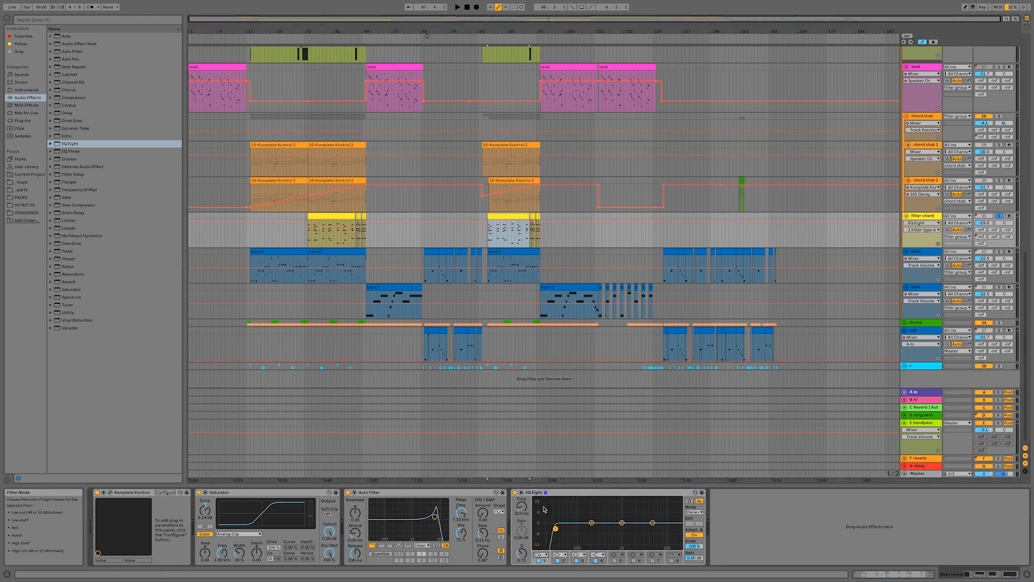
Step: Raise the frequency of the filter chord EQ Eight's band 1 low cut while listening to the track
{"action": "key", "text": "space"}
{"action": "left_click_drag", "start_coordinate": [556, 529], "coordinate": [578, 529]}
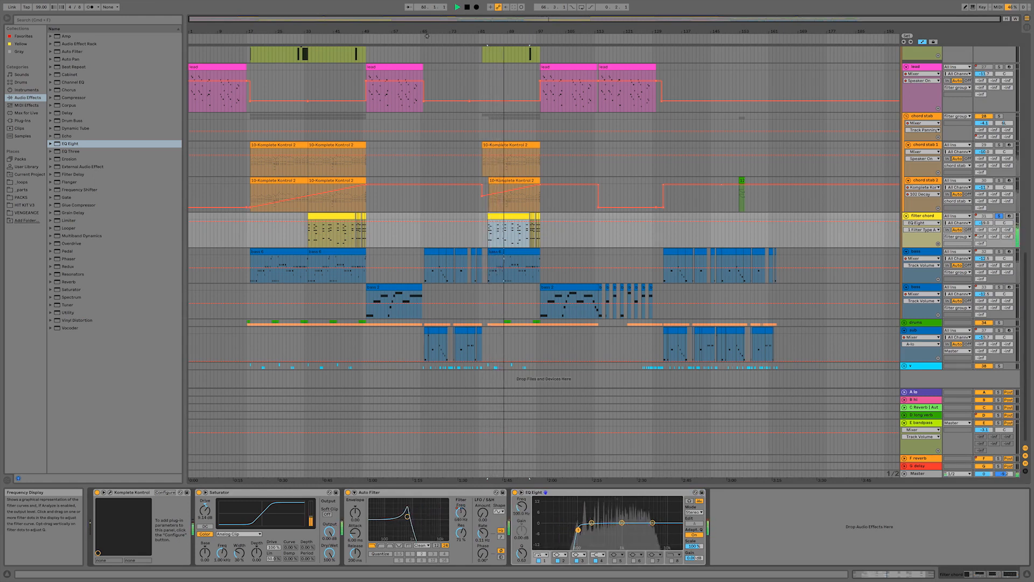
{"action": "mouse_move", "coordinate": [578, 529]}
{"action": "left_mouse_down"}
{"action": "mouse_move", "coordinate": [563, 529]}
{"action": "mouse_move", "coordinate": [576, 530]}
{"action": "left_mouse_up"}
{"action": "key", "text": "space"}
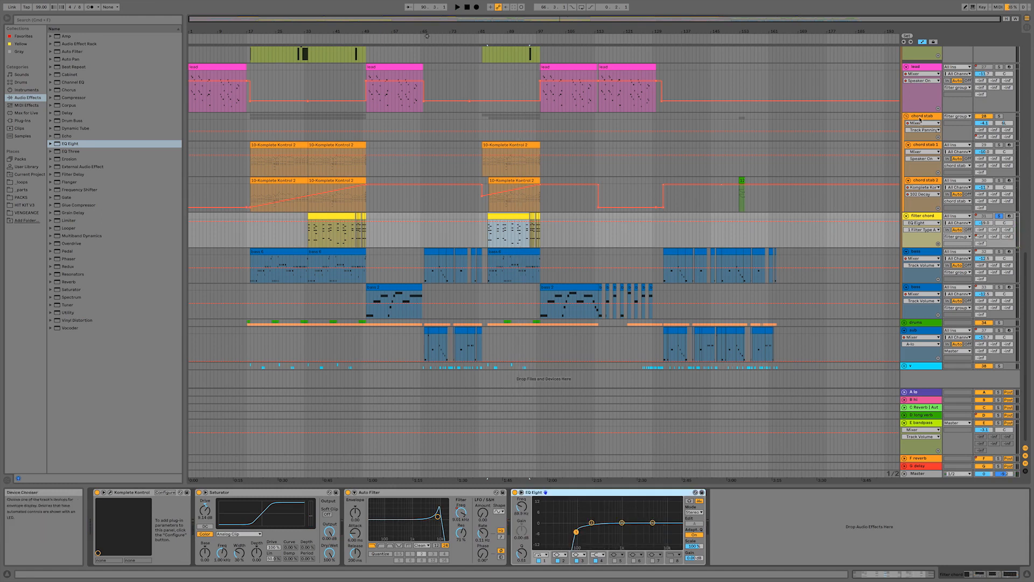
Step: Add an EQ Eight to chord stab 2, try a lower band 1 low cut during playback, and turn band 1 off
{"action": "left_click", "coordinate": [919, 121]}
{"action": "left_click", "coordinate": [932, 182]}
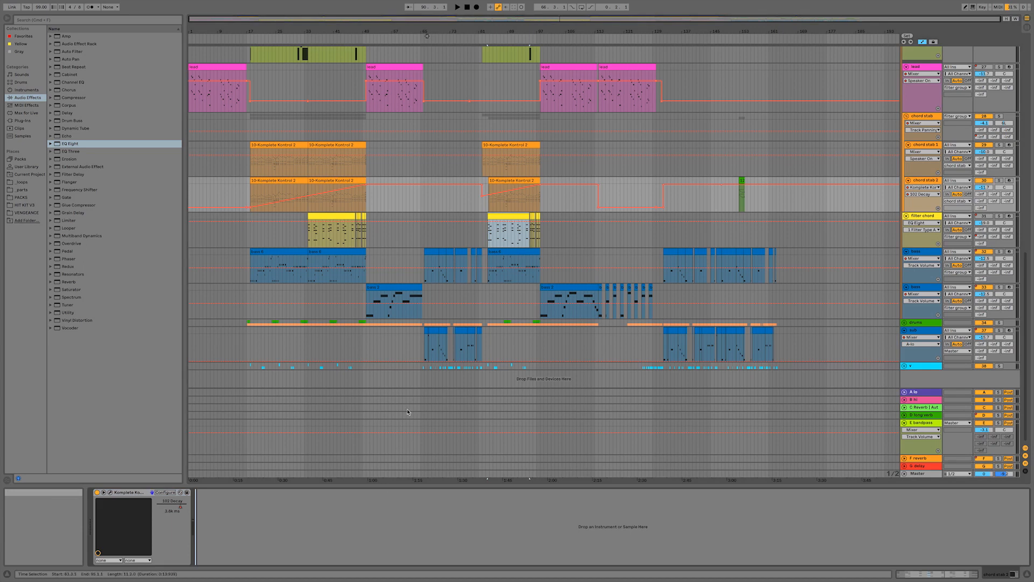
{"action": "key", "text": "Return"}
{"action": "key", "text": "space"}
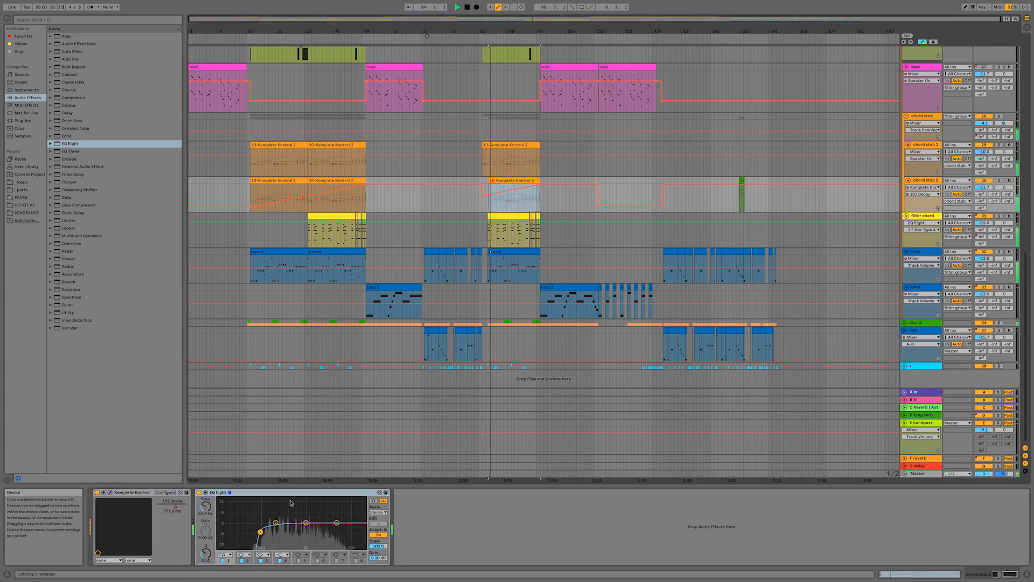
{"action": "left_click_drag", "start_coordinate": [260, 532], "coordinate": [227, 534]}
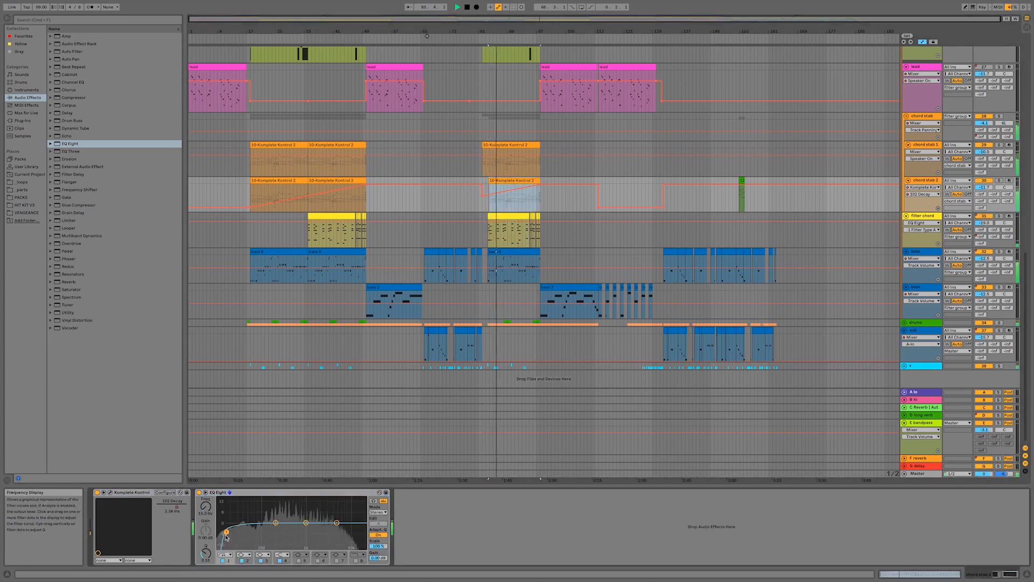
{"action": "left_click", "coordinate": [223, 560]}
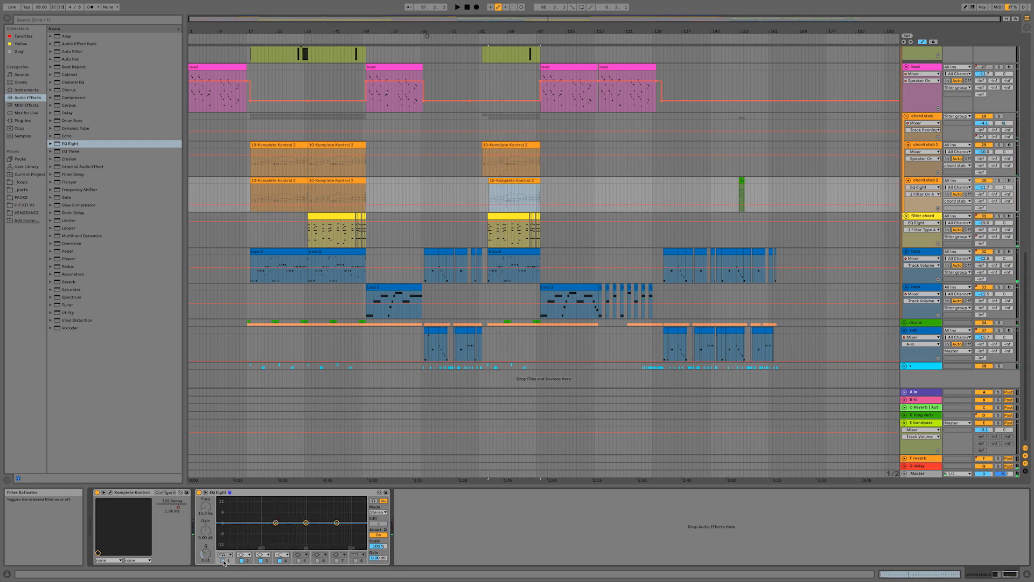
Step: Open chord stab 2's clip in the second section and examine its lowest notes
{"action": "left_click", "coordinate": [496, 179]}
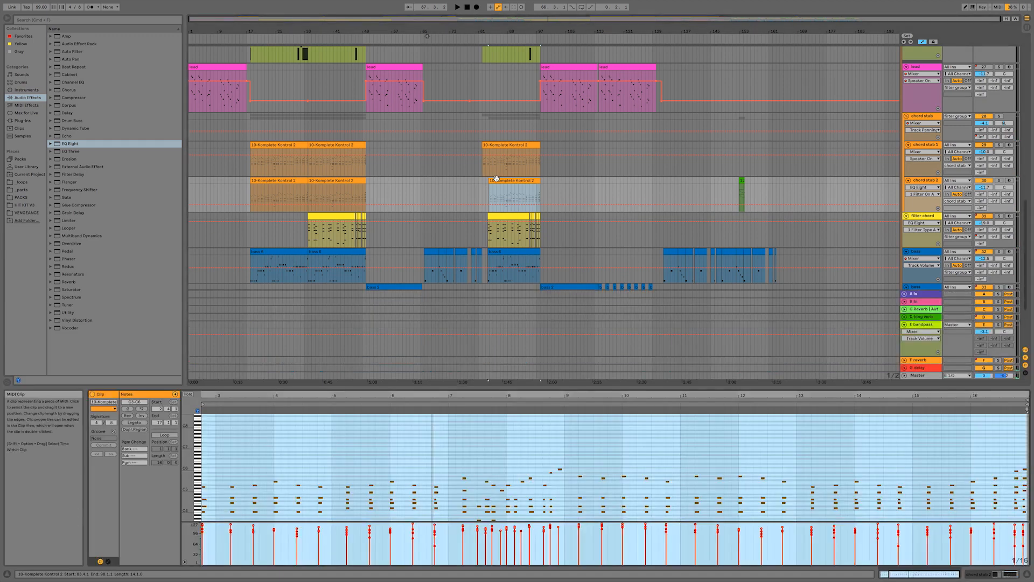
{"action": "scroll", "coordinate": [317, 440], "scroll_direction": "down", "scroll_amount": 2}
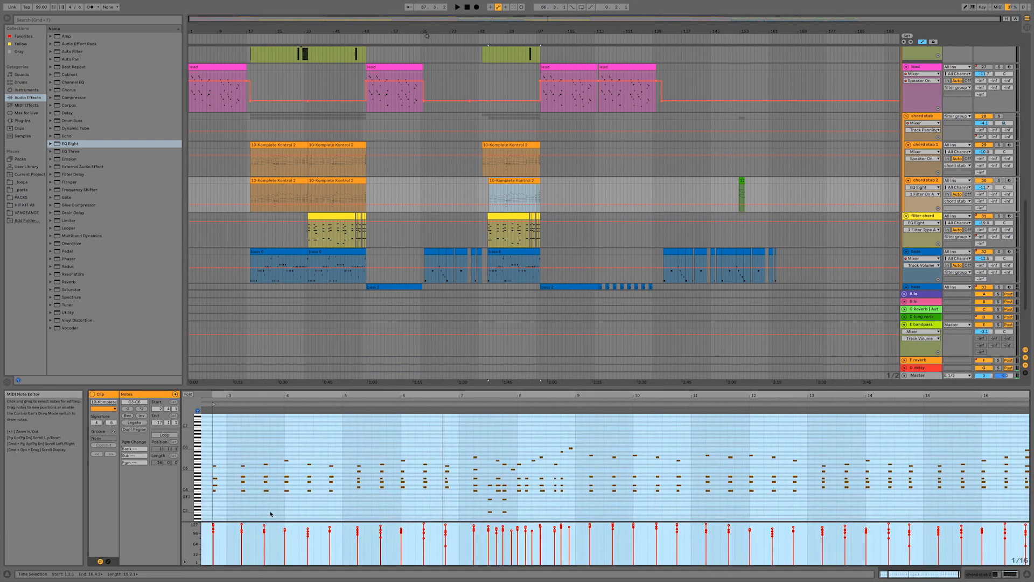
{"action": "left_click", "coordinate": [306, 510]}
{"action": "scroll", "coordinate": [487, 516], "scroll_direction": "down", "scroll_amount": 3}
{"action": "left_click_drag", "start_coordinate": [475, 511], "coordinate": [484, 513]}
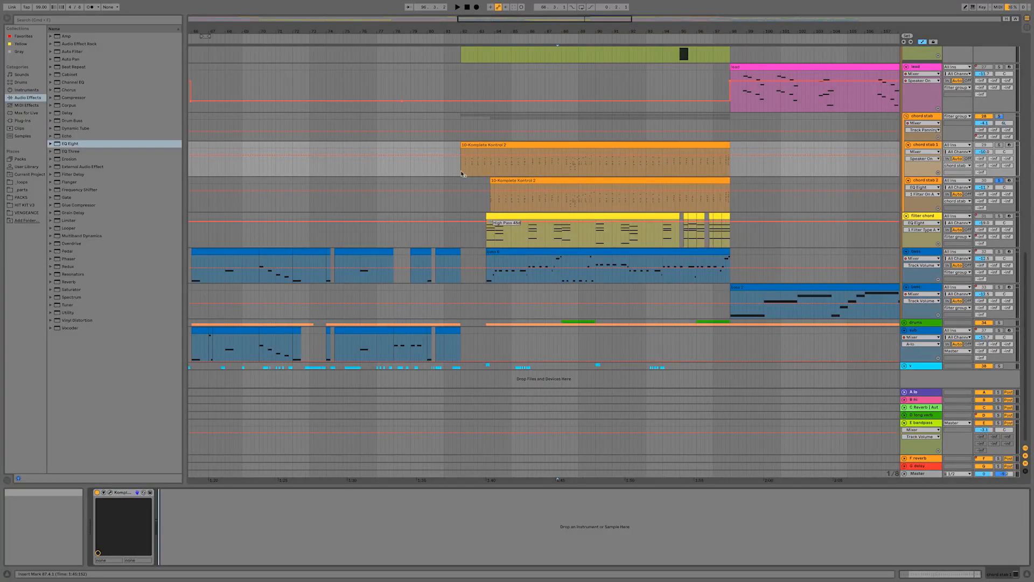
Step: Solo chord stab 1, add an EQ Eight, and audition the track with the band 1 low cut off and on
{"action": "left_click_drag", "start_coordinate": [463, 174], "coordinate": [467, 171]}
{"action": "key", "text": "s"}
{"action": "key", "text": "space"}
{"action": "left_click", "coordinate": [186, 560]}
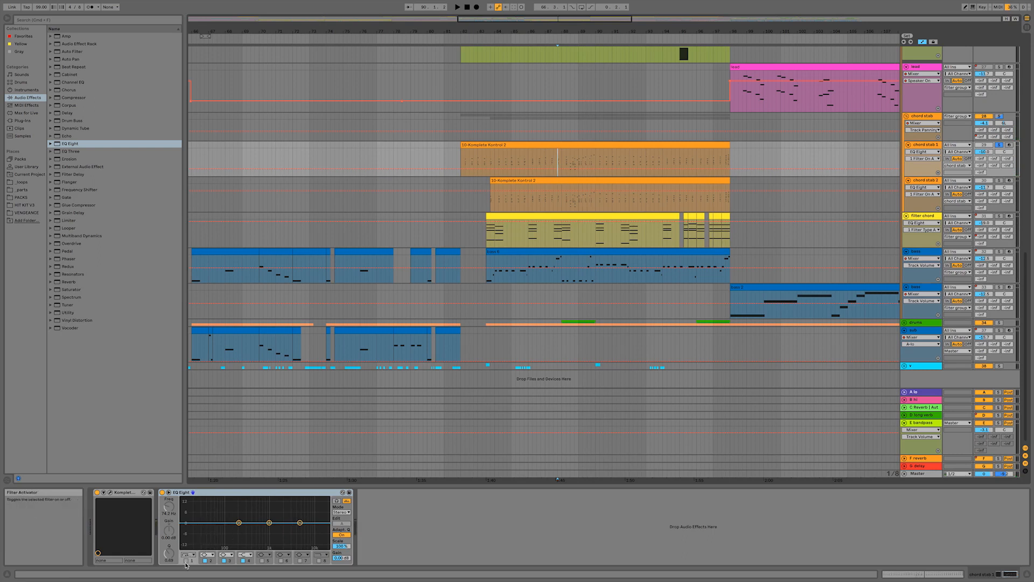
{"action": "key", "text": "space"}
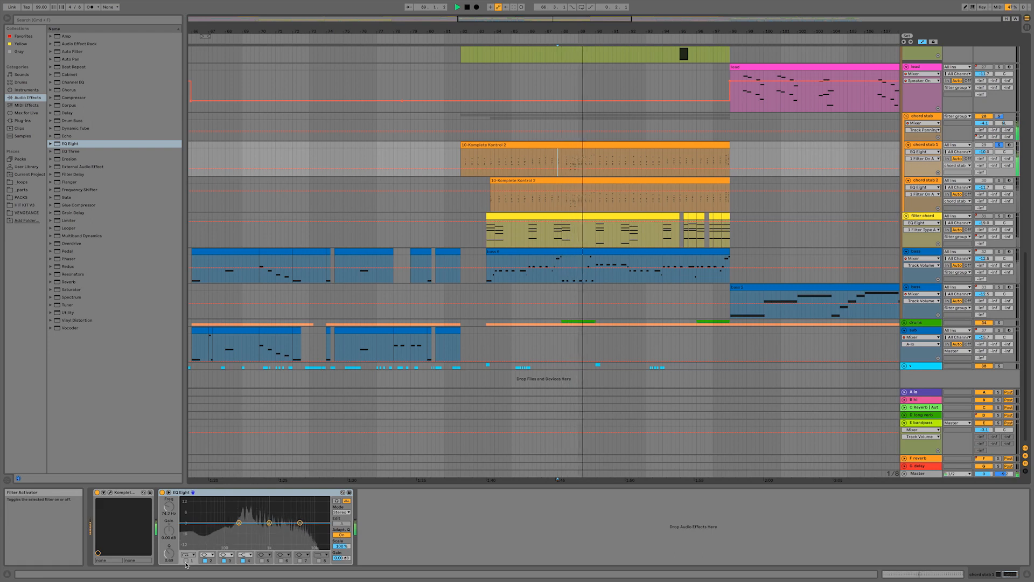
{"action": "left_click", "coordinate": [186, 561]}
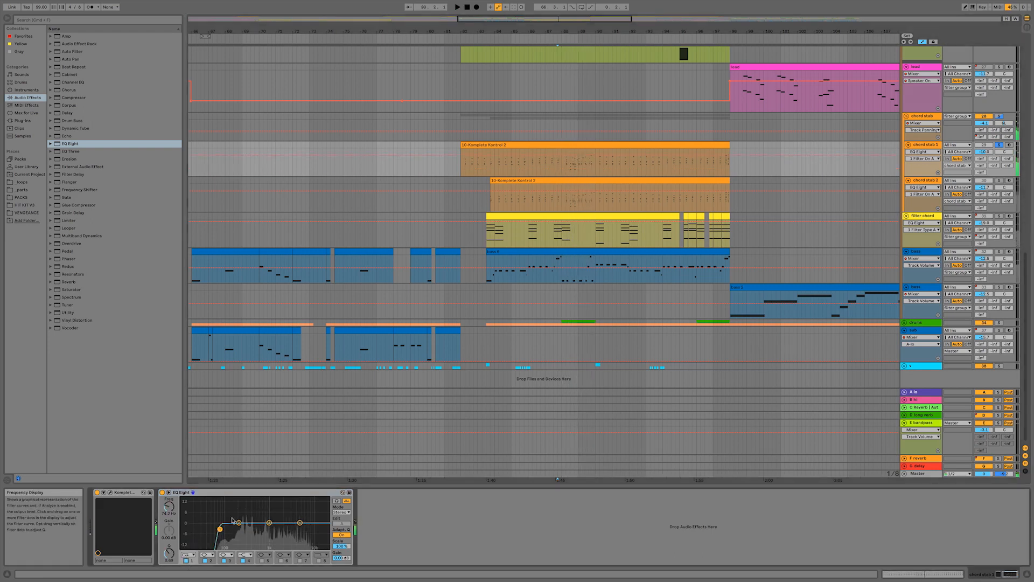
Step: Move the EQ Eight from chord stab 1 to the chord stab group and delete the one on chord stab 2
{"action": "left_click", "coordinate": [264, 496]}
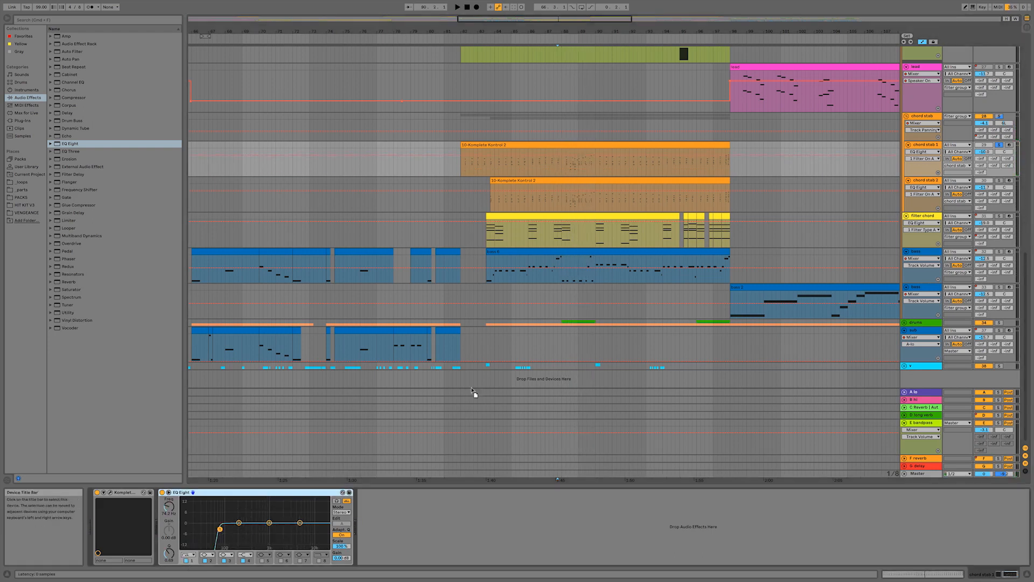
{"action": "left_click", "coordinate": [928, 115]}
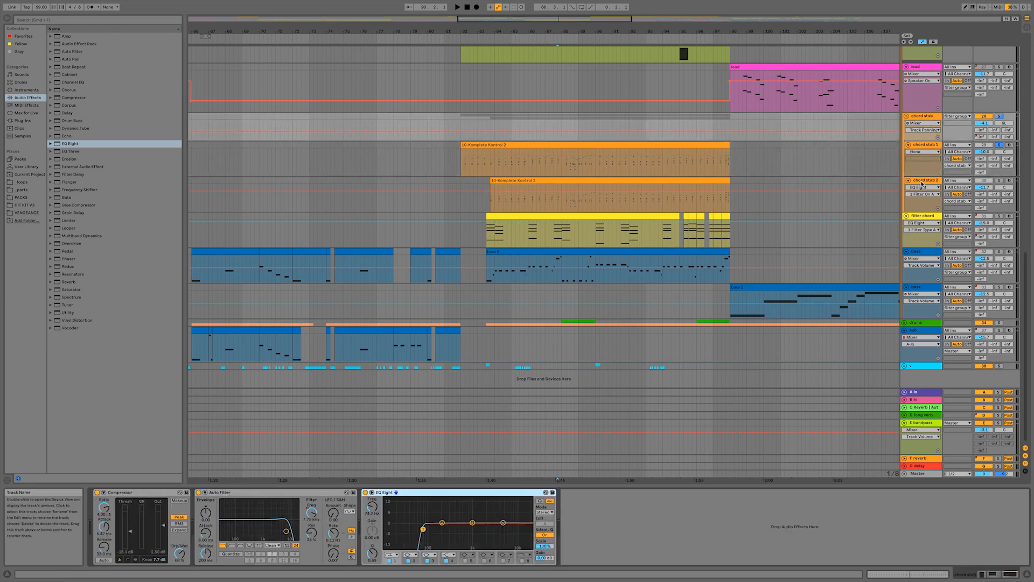
{"action": "left_click", "coordinate": [923, 183]}
{"action": "left_click", "coordinate": [328, 496]}
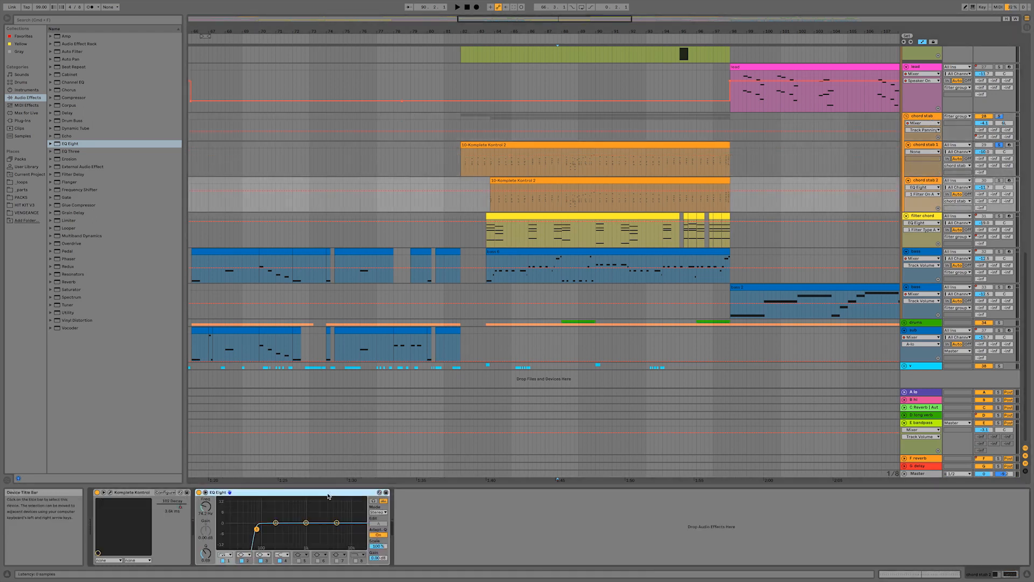
{"action": "left_click", "coordinate": [924, 171]}
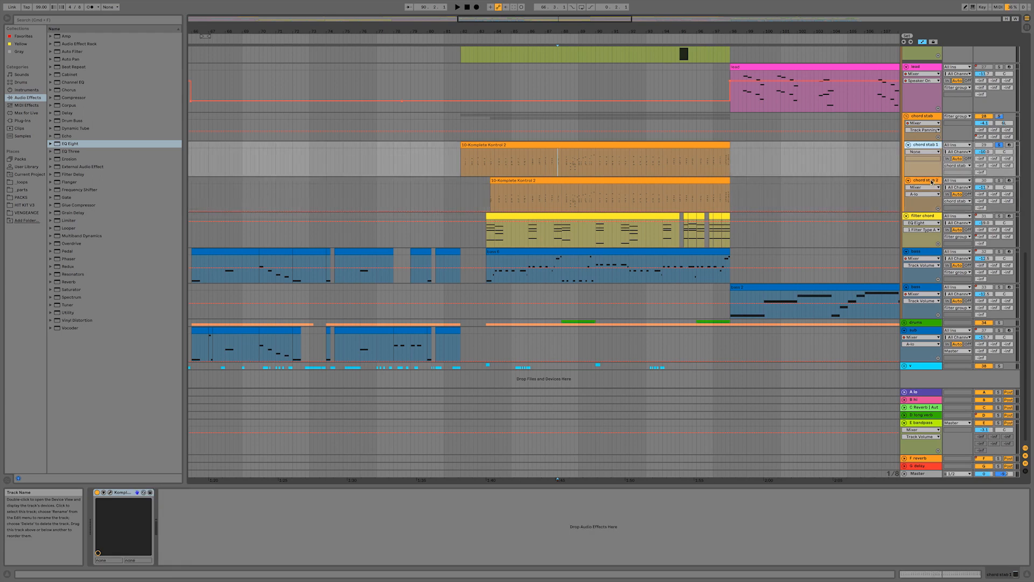
{"action": "left_click", "coordinate": [930, 116]}
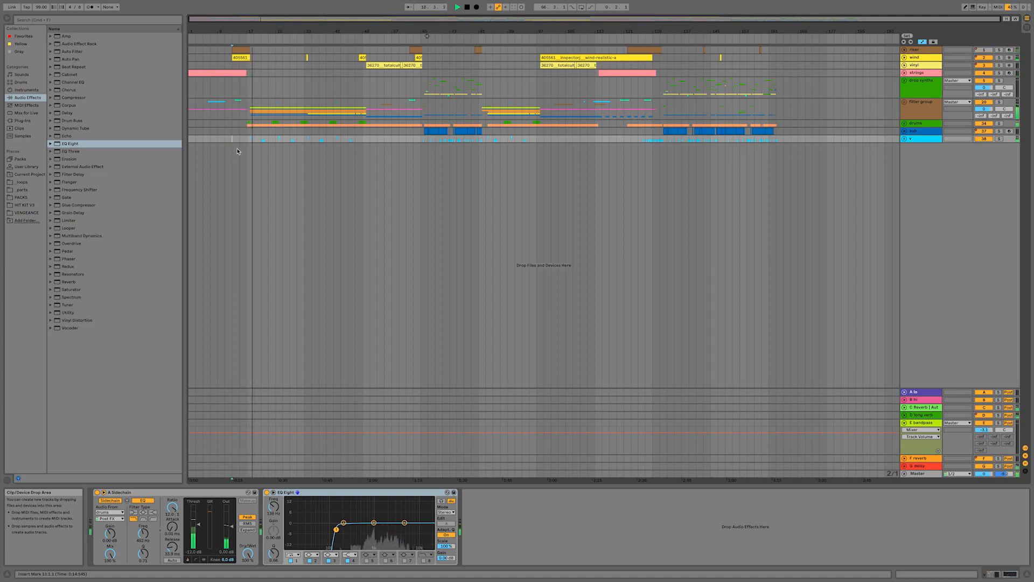
Step: Copy the A Sidechain compressor from the filter group and paste it onto the strings, vinyl, wind and riser tracks
{"action": "left_click", "coordinate": [917, 67]}
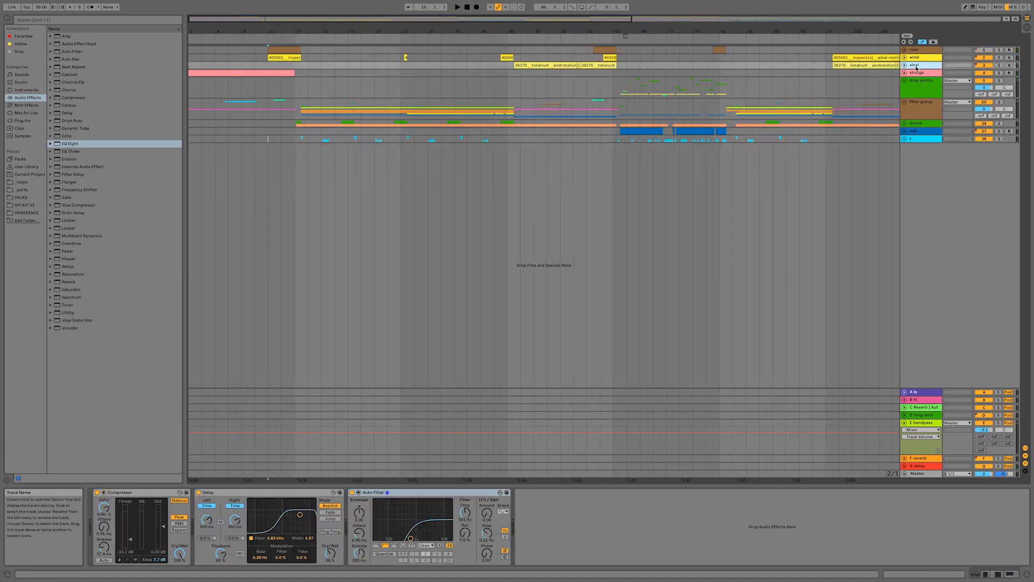
{"action": "left_click", "coordinate": [920, 127]}
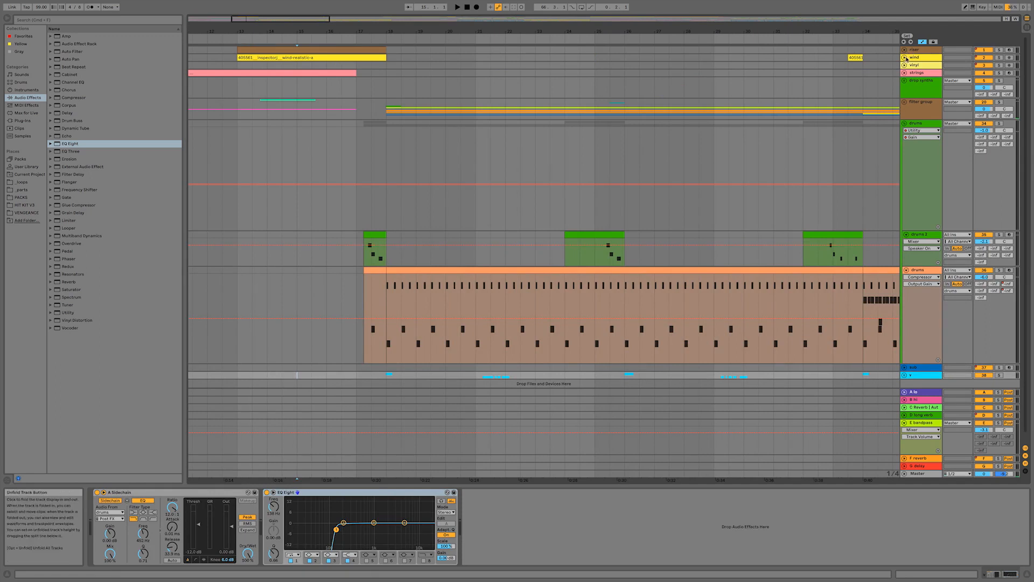
{"action": "left_click", "coordinate": [918, 108]}
{"action": "left_click", "coordinate": [357, 492]}
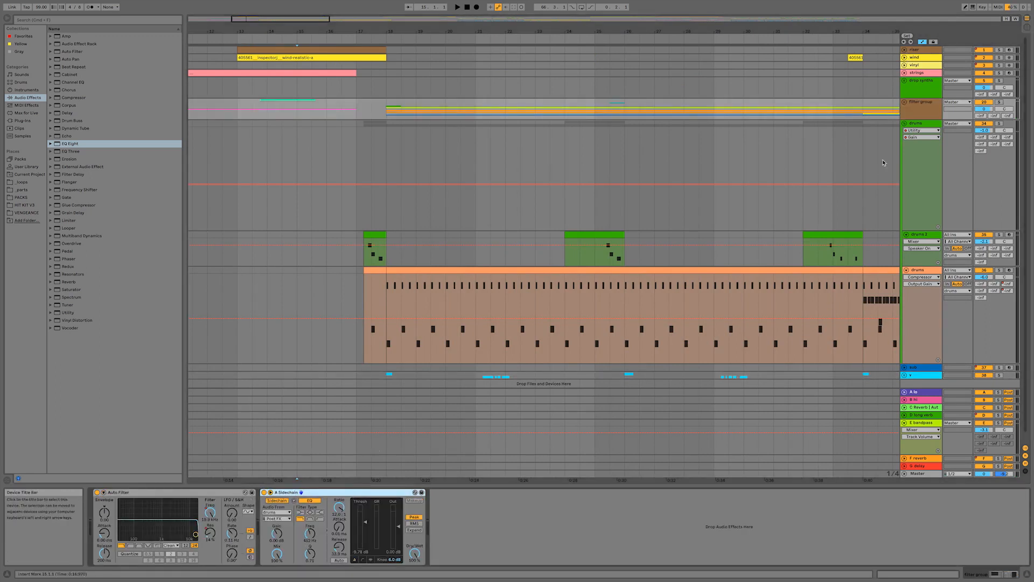
{"action": "left_click", "coordinate": [920, 73]}
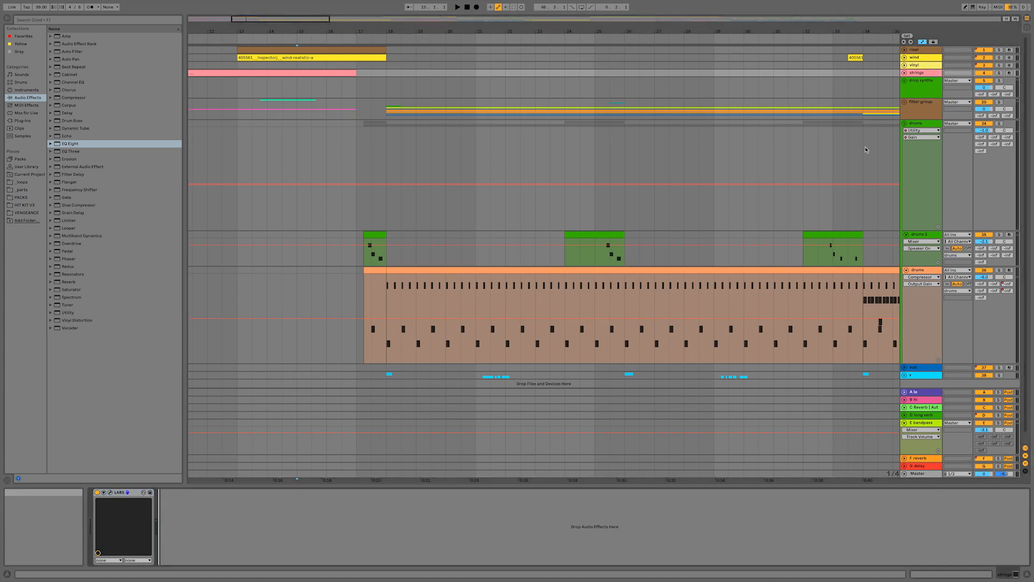
{"action": "left_click", "coordinate": [921, 63]}
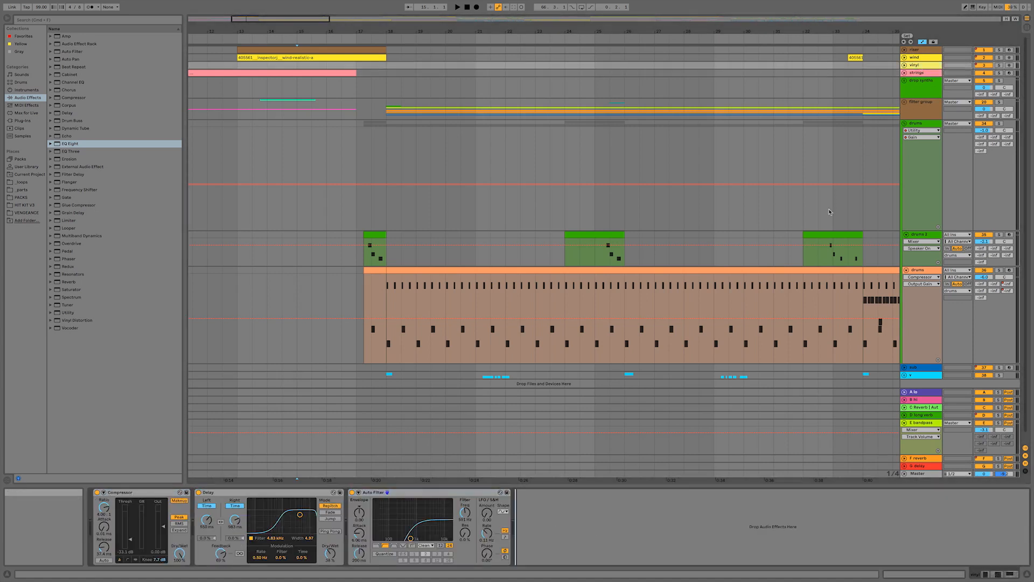
{"action": "left_click", "coordinate": [940, 57]}
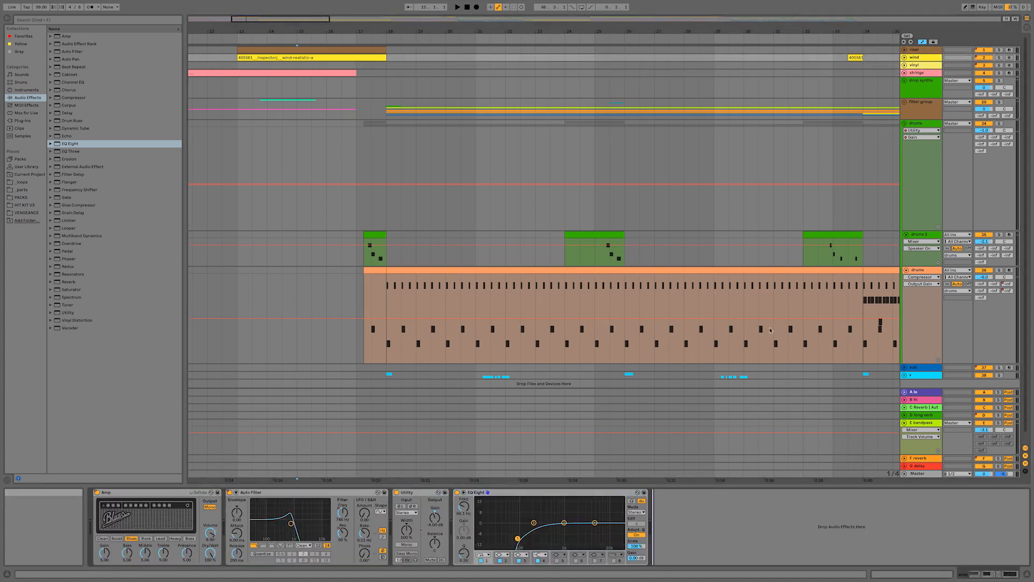
{"action": "left_click", "coordinate": [919, 50]}
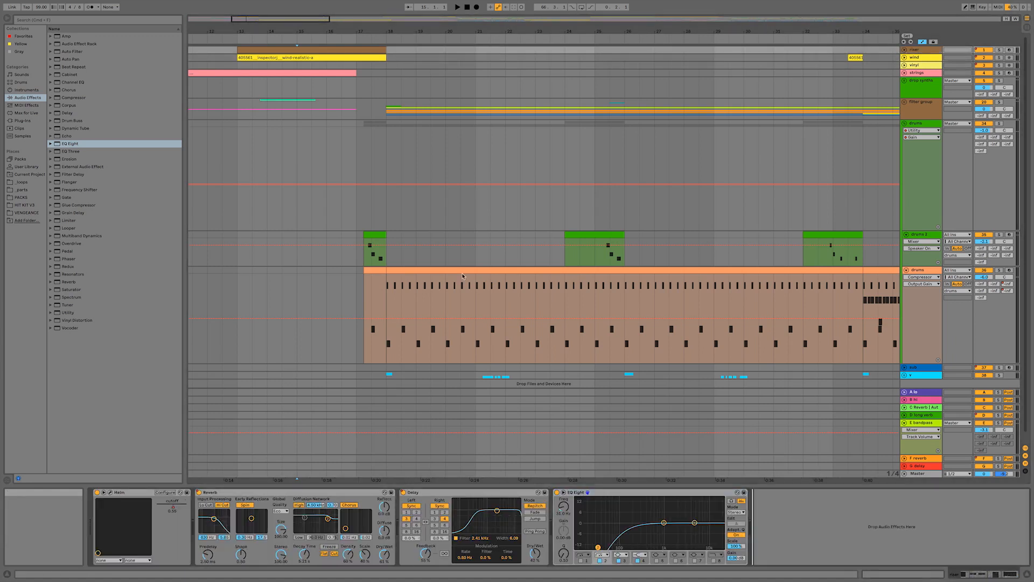
{"action": "key", "text": "super+v"}
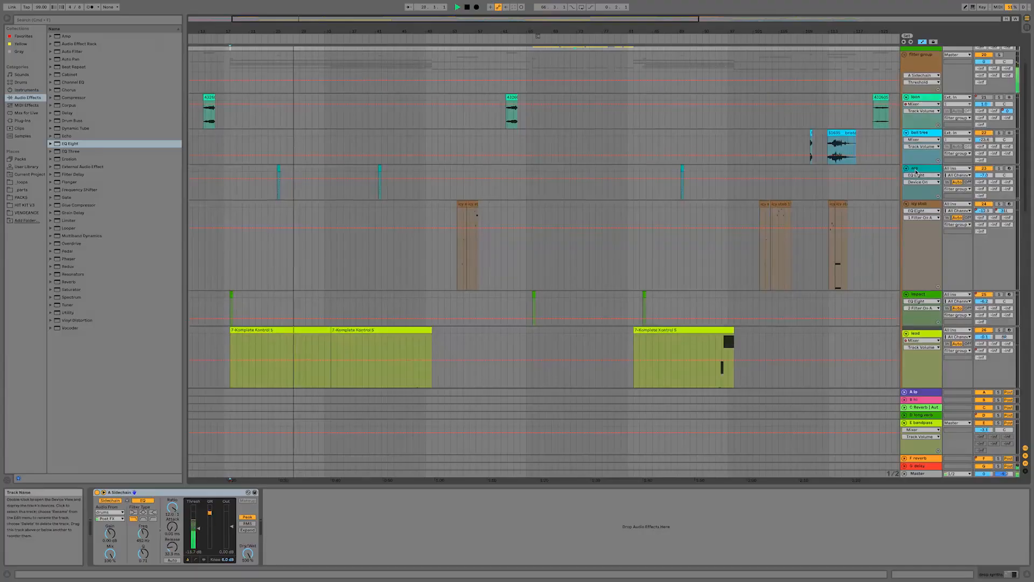
Step: Check the chord stab group's effects and listen to its parts from late in the first section
{"action": "scroll", "coordinate": [916, 172], "scroll_direction": "down", "scroll_amount": 3}
{"action": "scroll", "coordinate": [916, 172], "scroll_direction": "down", "scroll_amount": 5}
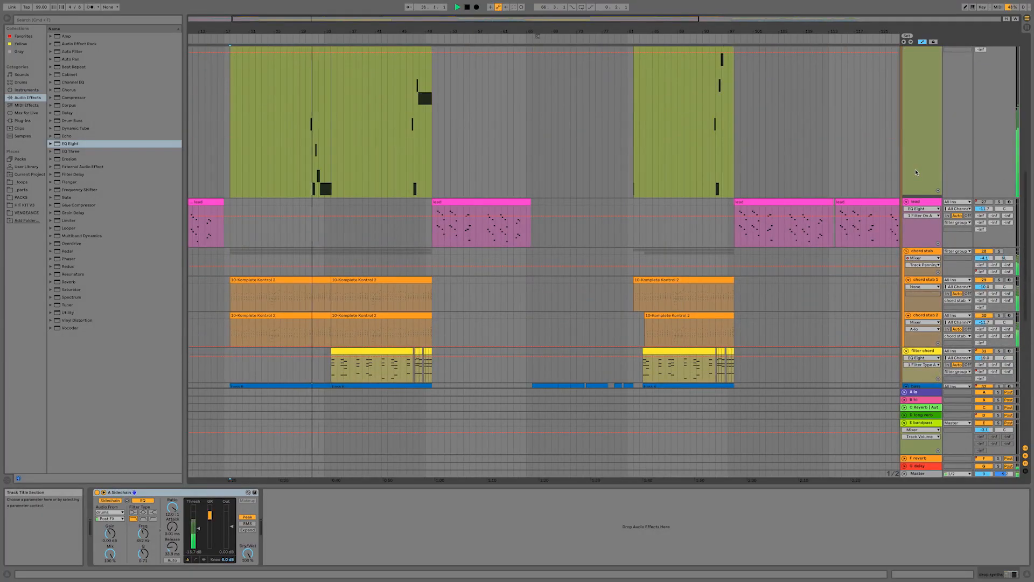
{"action": "left_click", "coordinate": [927, 251]}
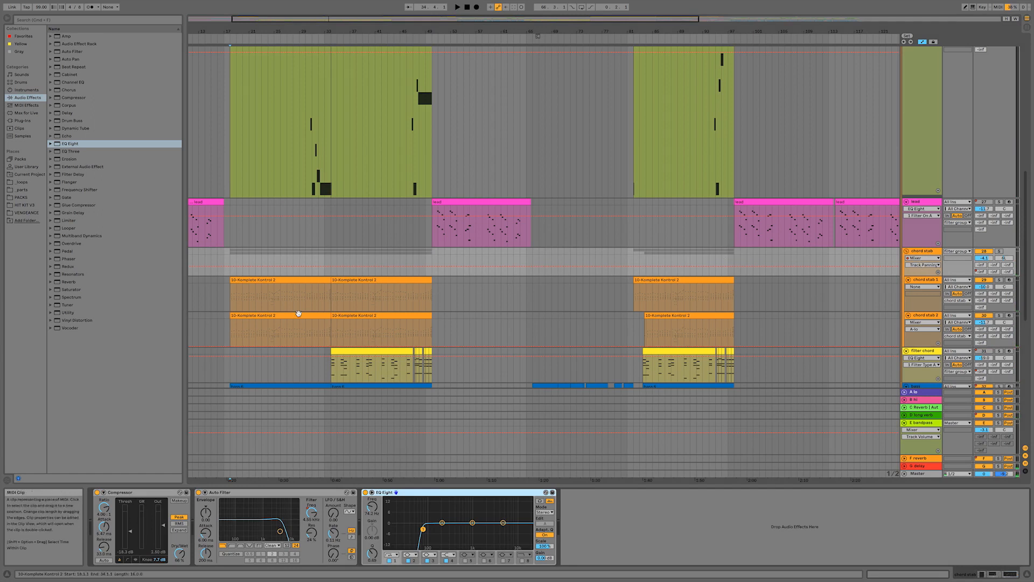
{"action": "left_click", "coordinate": [399, 307]}
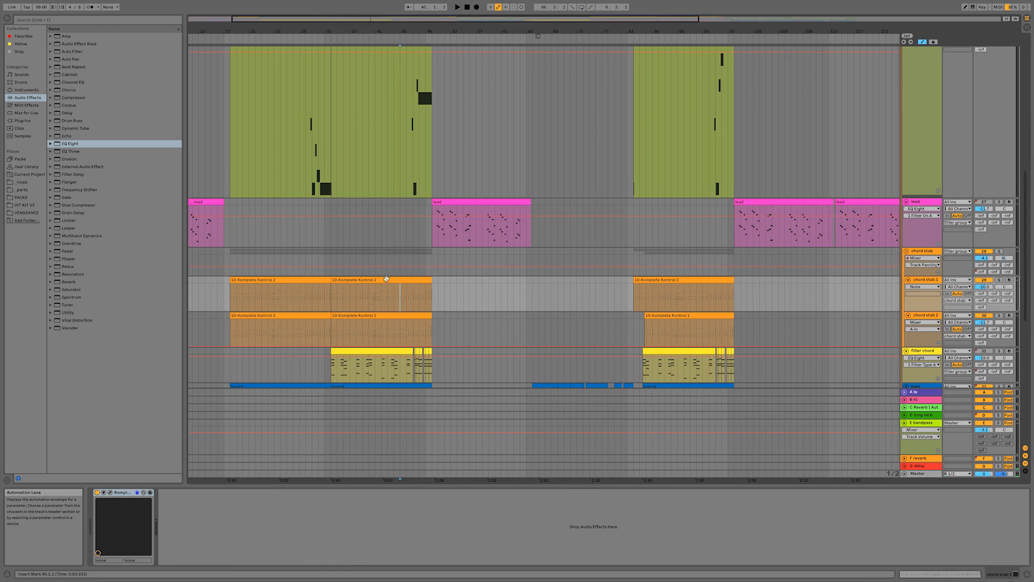
{"action": "key", "text": "space"}
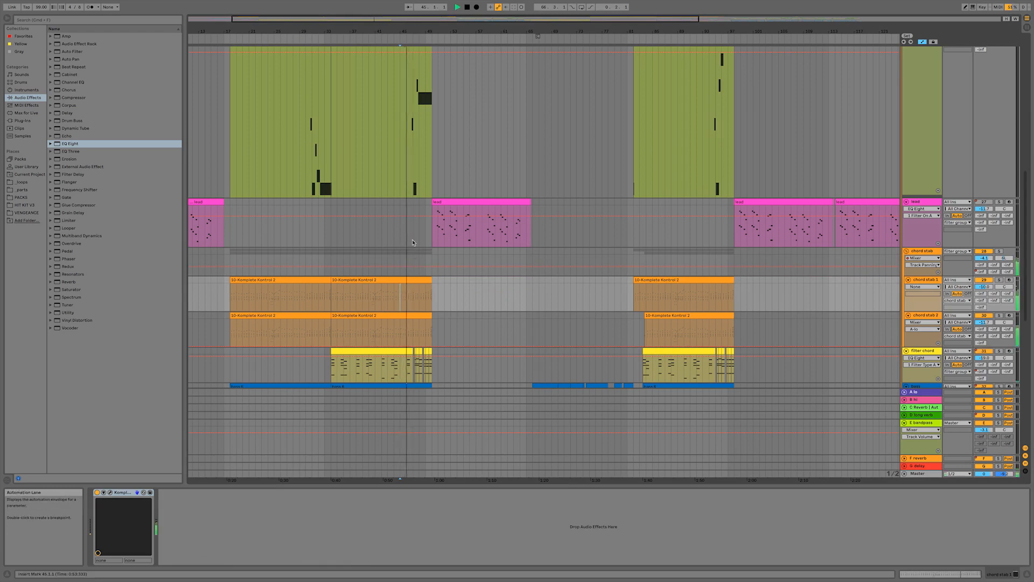
Step: Add a second Compressor to the chord stab group and place it between the Auto Filter and the EQ Eight
{"action": "left_click", "coordinate": [120, 100]}
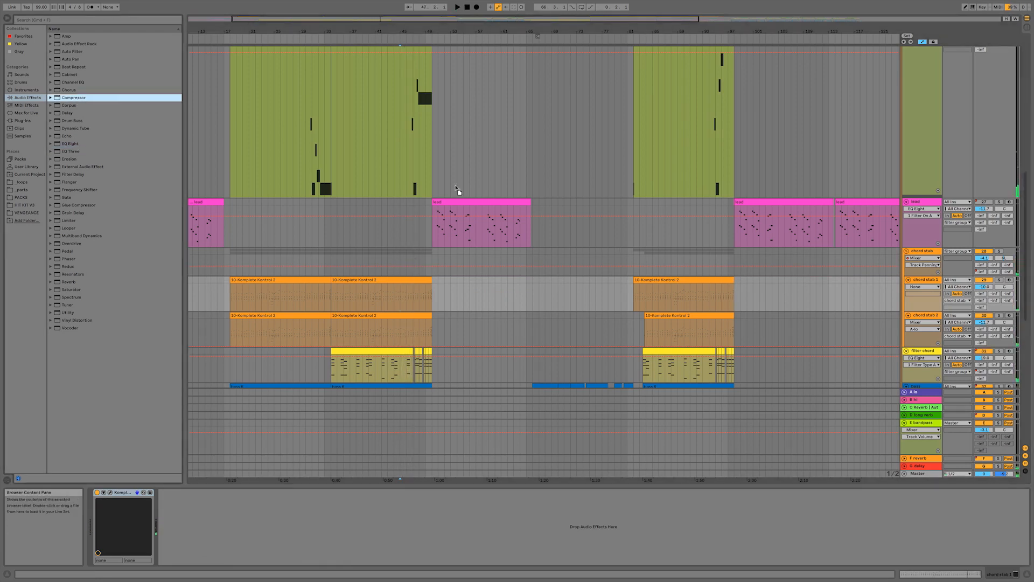
{"action": "left_click", "coordinate": [916, 250]}
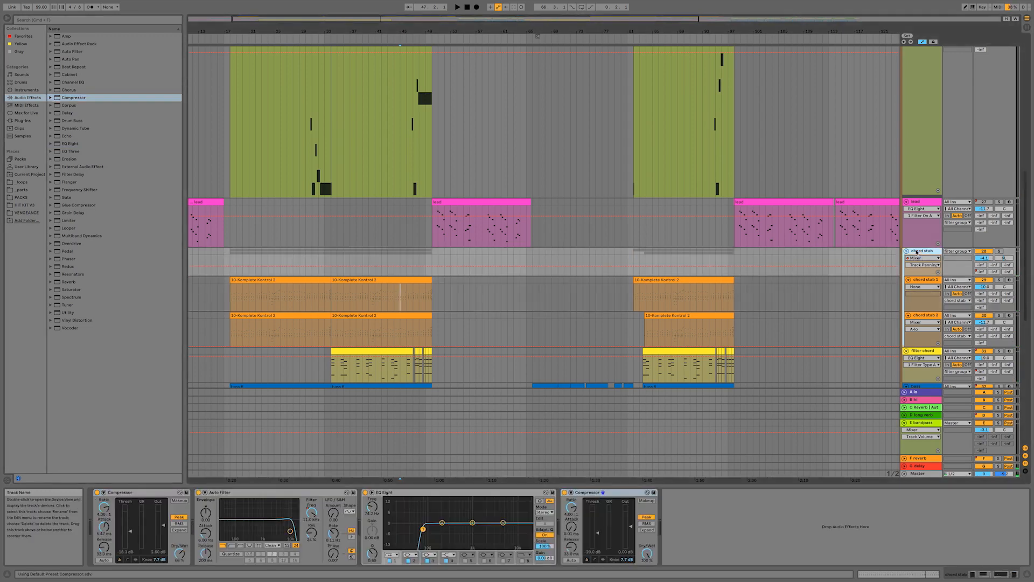
{"action": "left_click", "coordinate": [591, 495]}
{"action": "left_click_drag", "start_coordinate": [604, 492], "coordinate": [404, 492]}
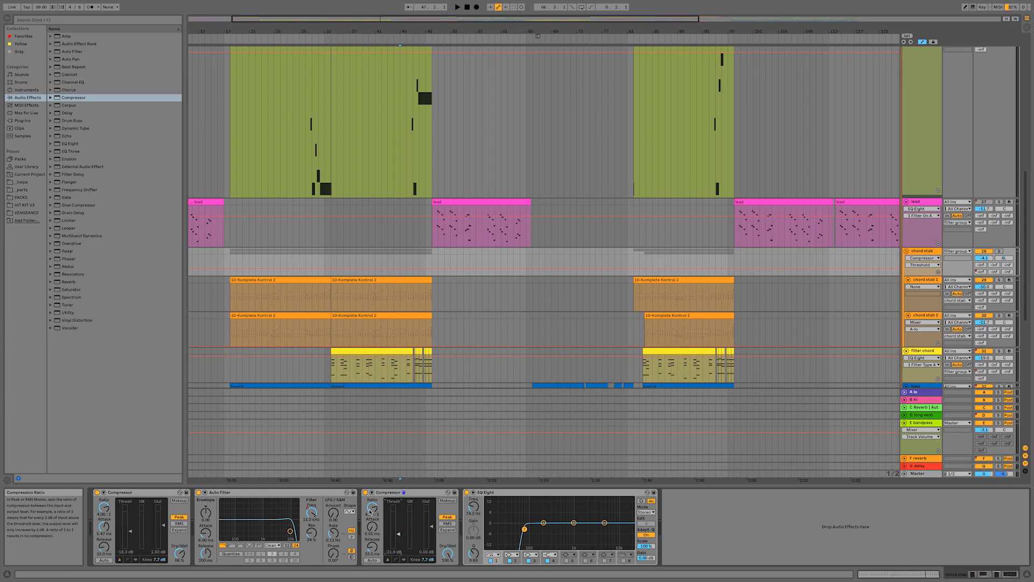
Step: Play chord stab 1's first clip and adjust the attack, release and threshold of the group's second Compressor
{"action": "left_click", "coordinate": [280, 297]}
{"action": "key", "text": "space"}
{"action": "left_click", "coordinate": [934, 257]}
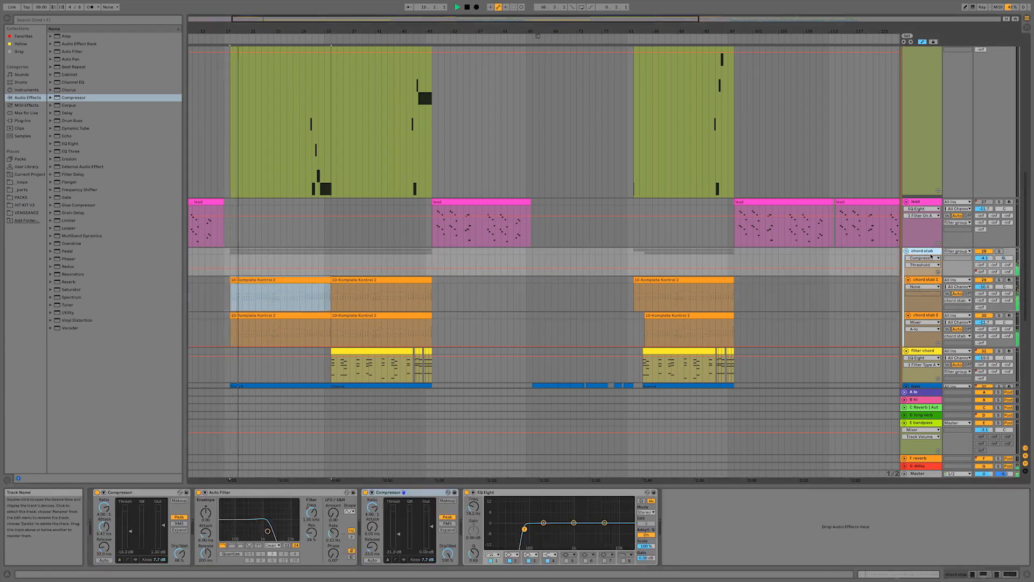
{"action": "left_click_drag", "start_coordinate": [372, 526], "coordinate": [372, 517]}
{"action": "left_click", "coordinate": [372, 547]}
{"action": "left_click_drag", "start_coordinate": [372, 546], "coordinate": [372, 542]}
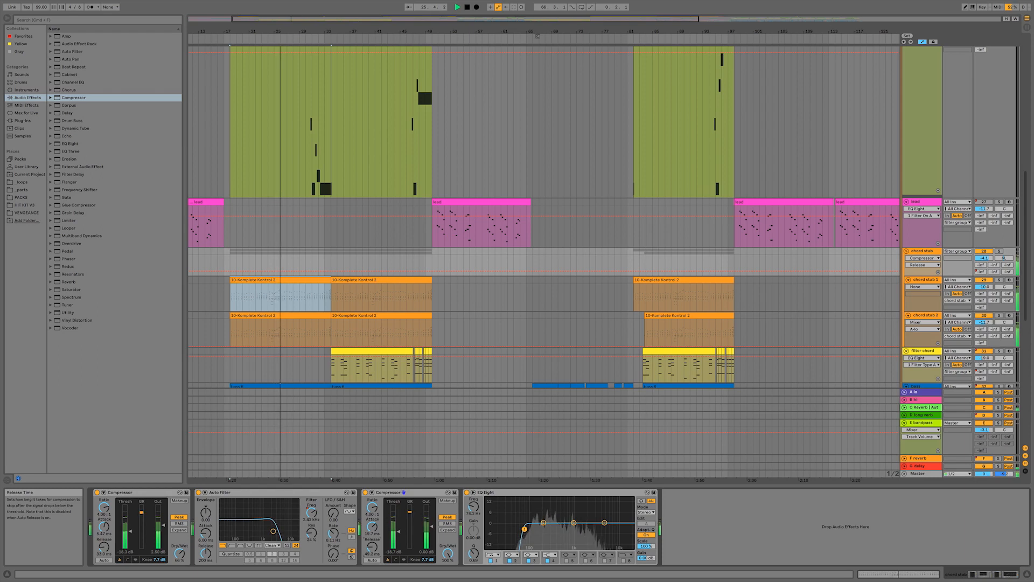
{"action": "left_click", "coordinate": [399, 531]}
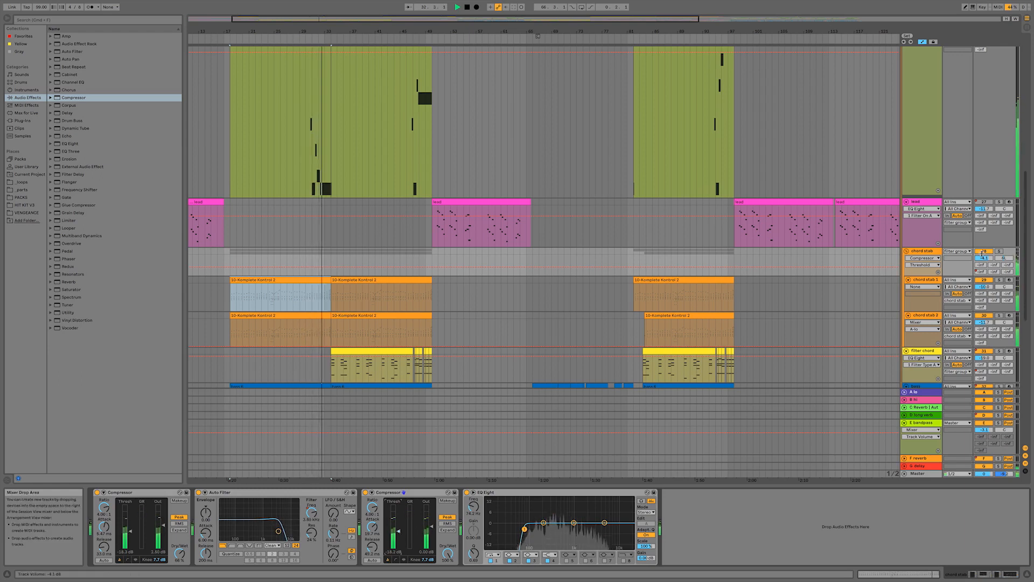
Step: Raise the chord stab group's volume and compare the playback with its second Compressor bypassed and active
{"action": "left_click_drag", "start_coordinate": [986, 259], "coordinate": [987, 257]}
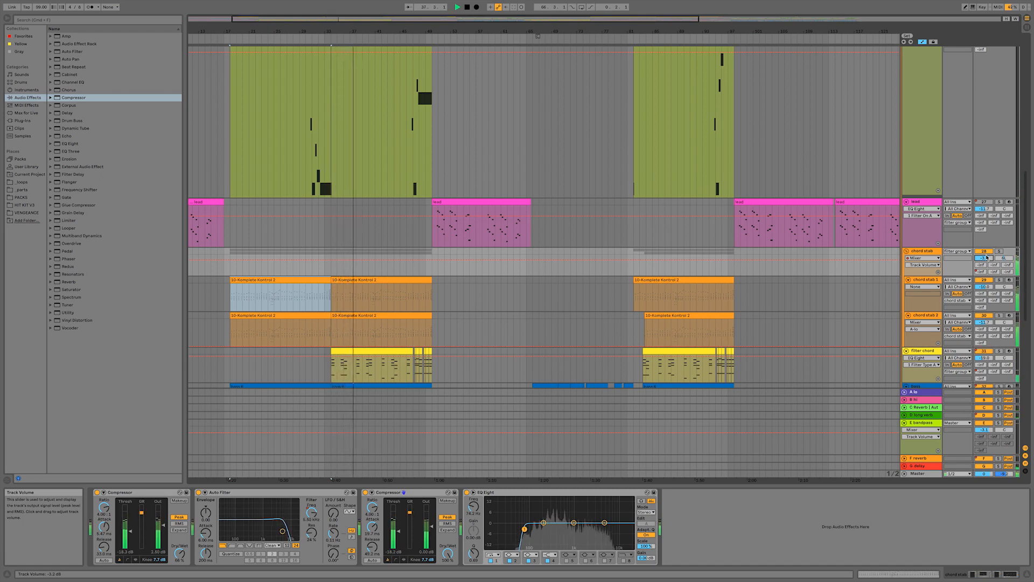
{"action": "left_click", "coordinate": [274, 478]}
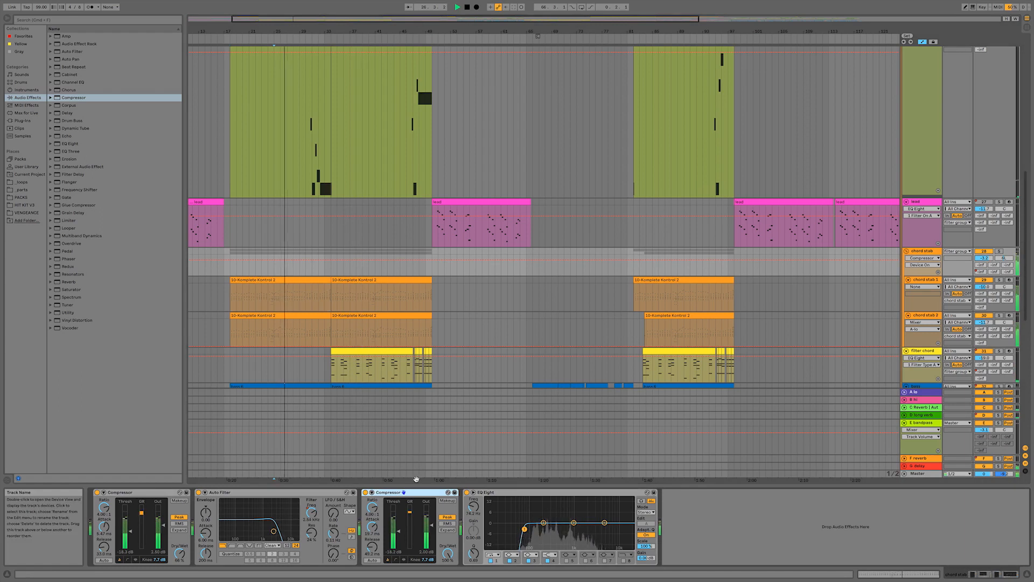
{"action": "left_click", "coordinate": [366, 492]}
{"action": "left_click", "coordinate": [366, 492]}
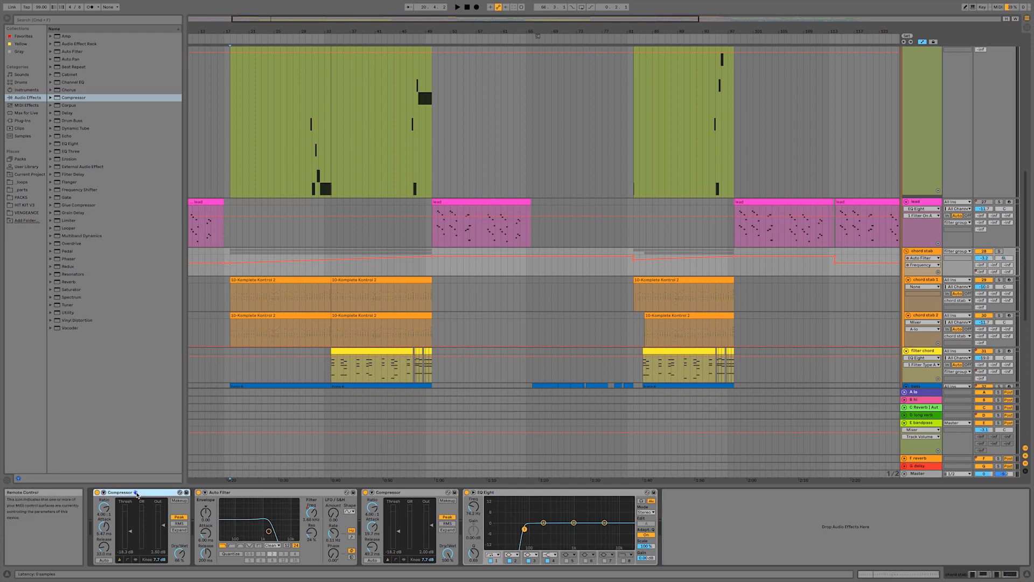
{"action": "left_click", "coordinate": [409, 493]}
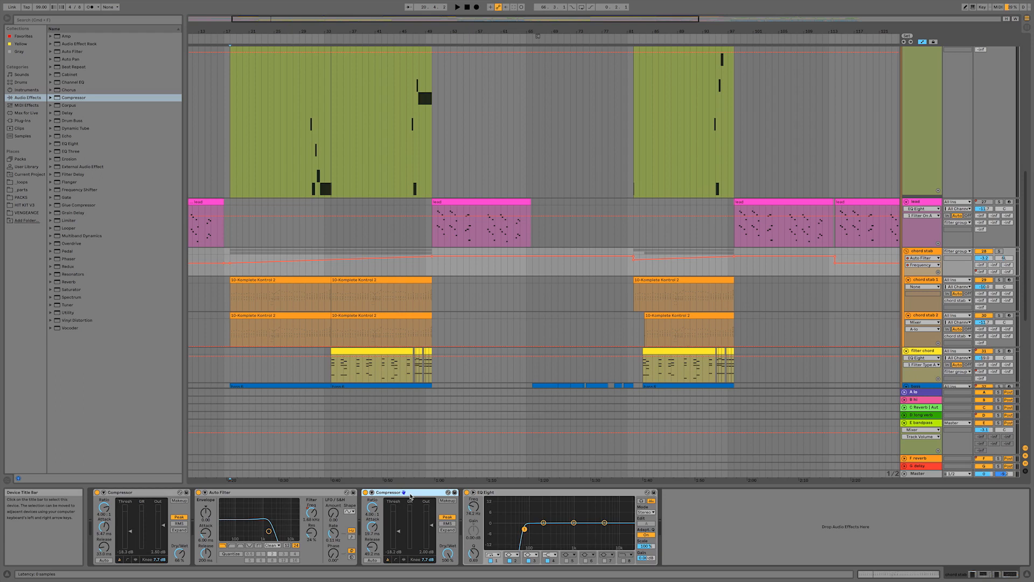
{"action": "key", "text": "space"}
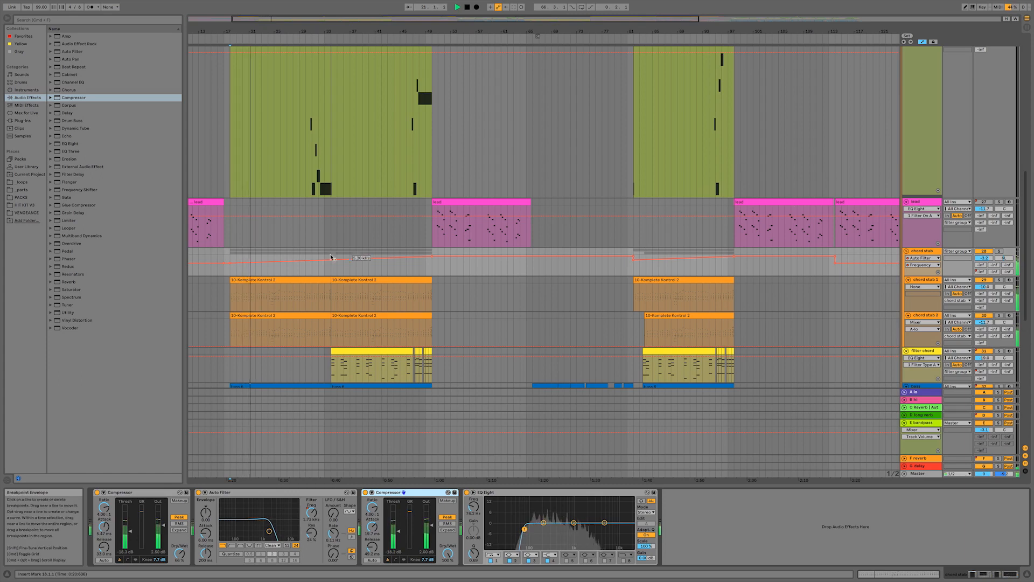
{"action": "left_click", "coordinate": [313, 232]}
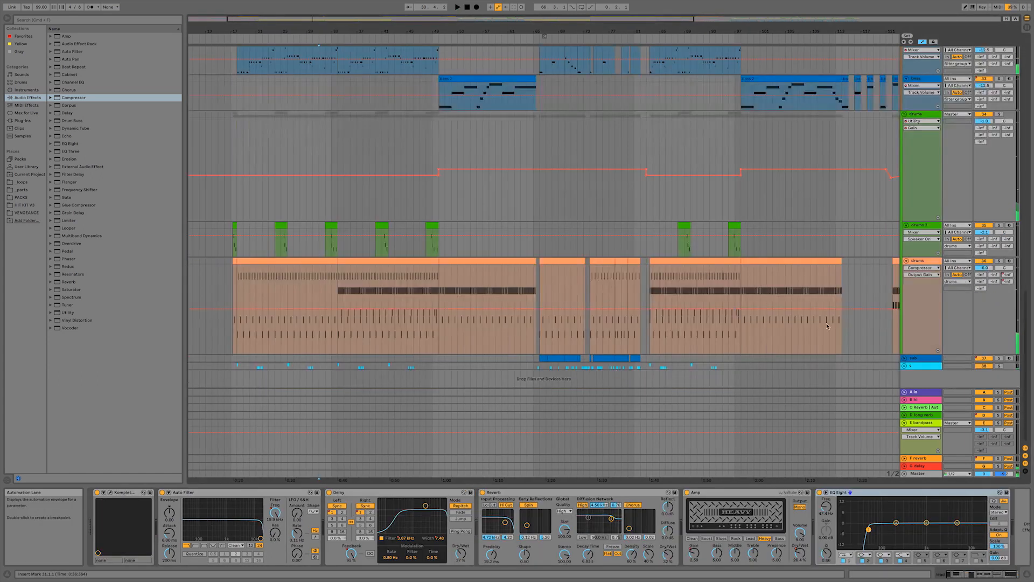
Step: Unfold the vocal group and add an EQ Eight to the end of the second vocals track's effect chain
{"action": "scroll", "coordinate": [827, 326], "scroll_direction": "left", "scroll_amount": 1}
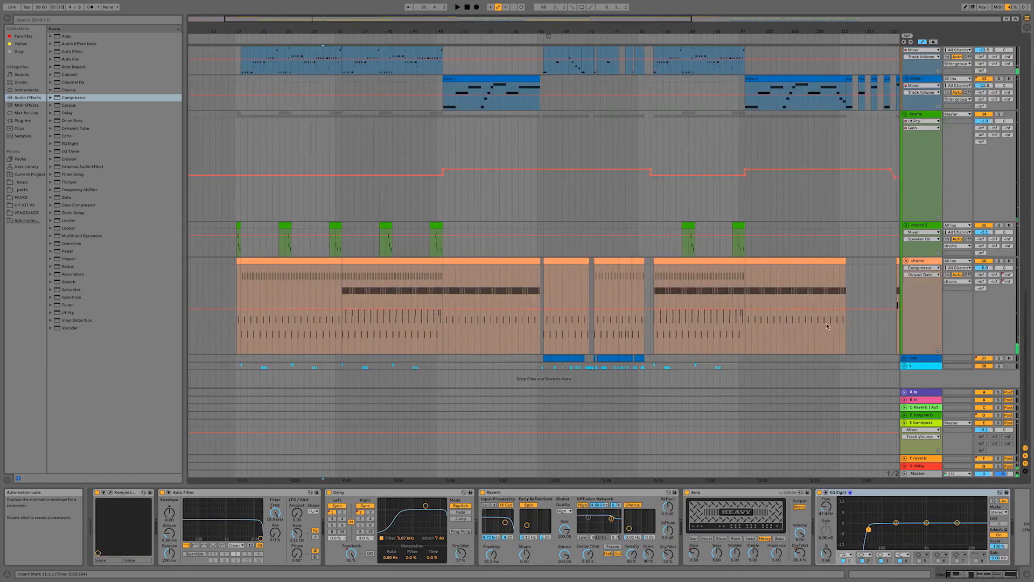
{"action": "left_click", "coordinate": [905, 366]}
{"action": "scroll", "coordinate": [905, 362], "scroll_direction": "down", "scroll_amount": 5}
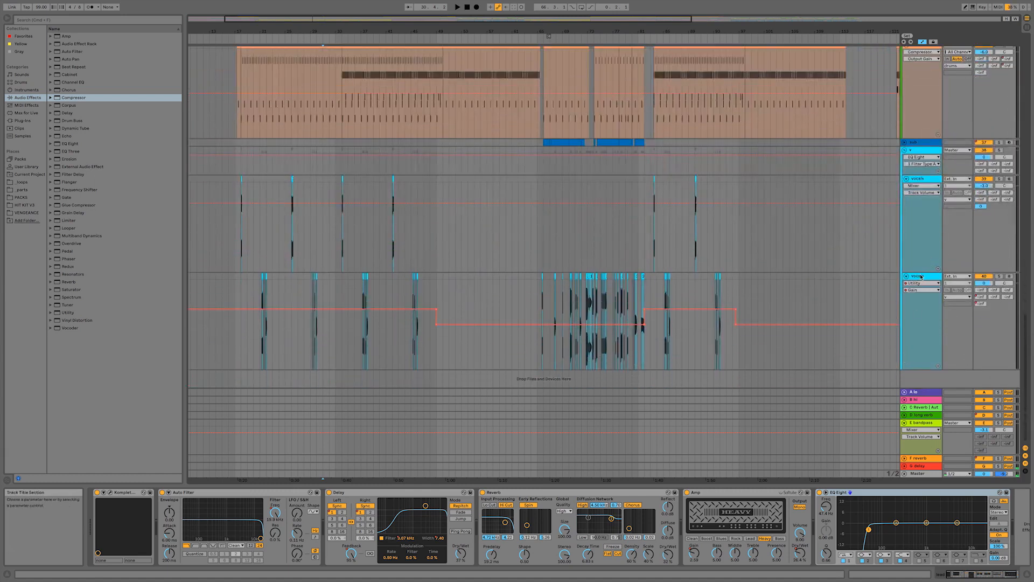
{"action": "left_click", "coordinate": [921, 276]}
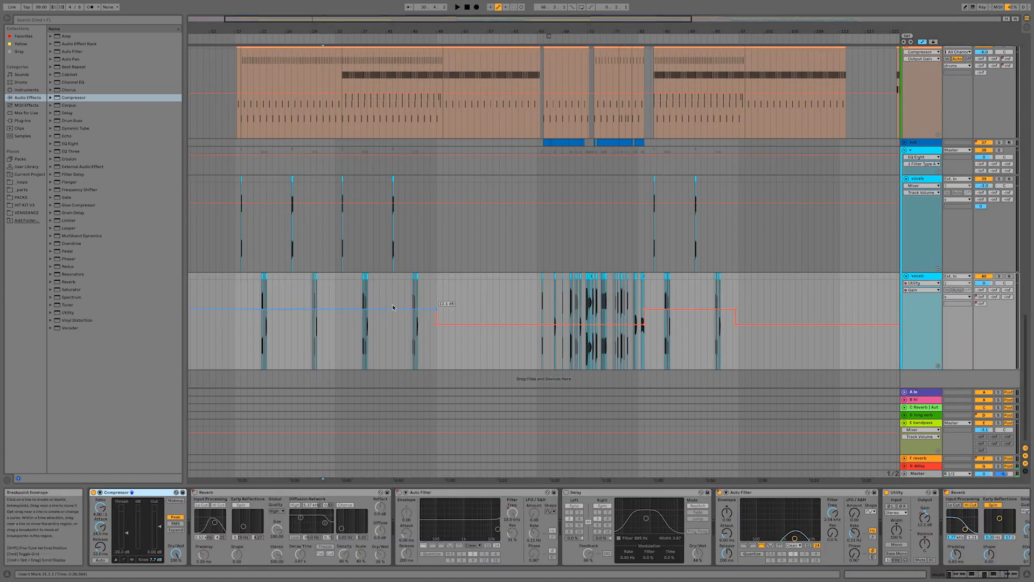
{"action": "left_click_drag", "start_coordinate": [70, 144], "coordinate": [618, 348]}
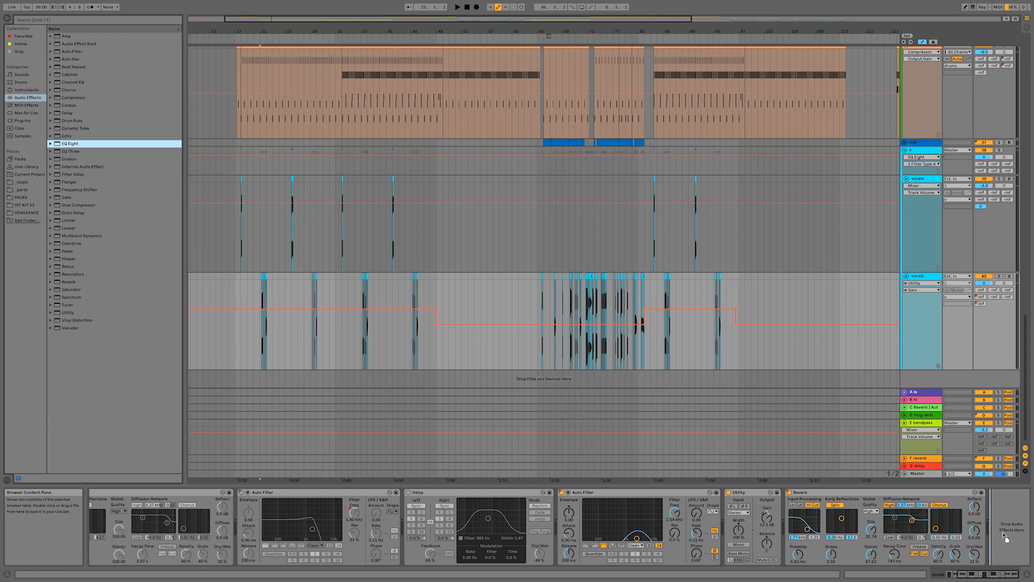
{"action": "left_click_drag", "start_coordinate": [1003, 532], "coordinate": [1003, 534]}
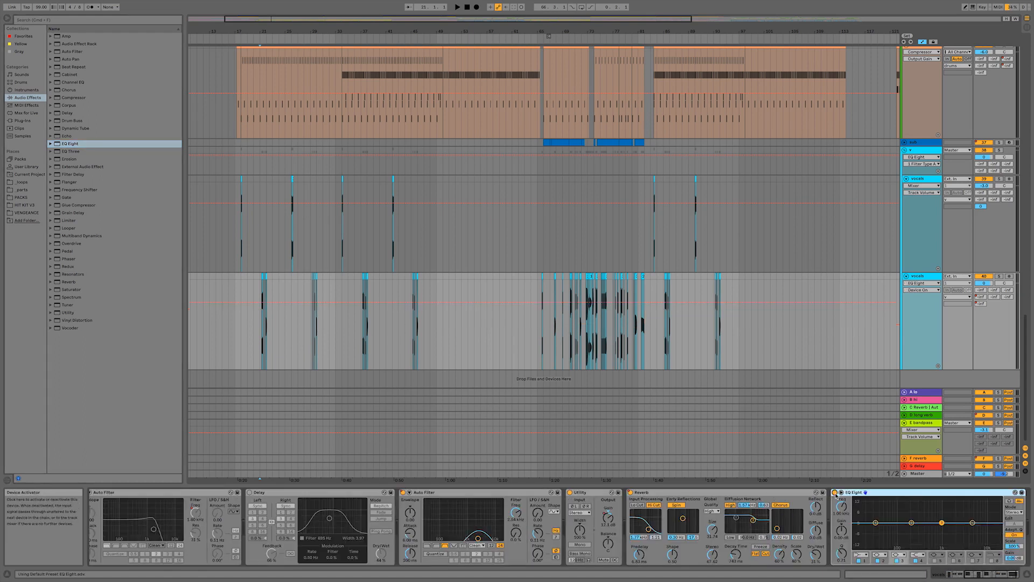
Step: Automate the vocals EQ Eight's Device On to be active only during the two verse sections, and cut the highs with band 4
{"action": "key", "text": "b"}
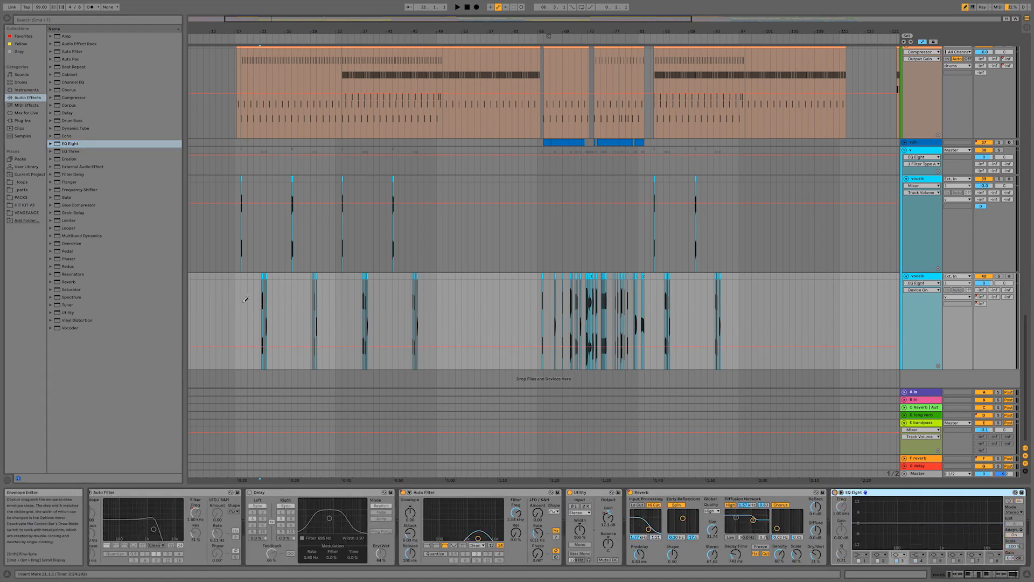
{"action": "left_click", "coordinate": [245, 299]}
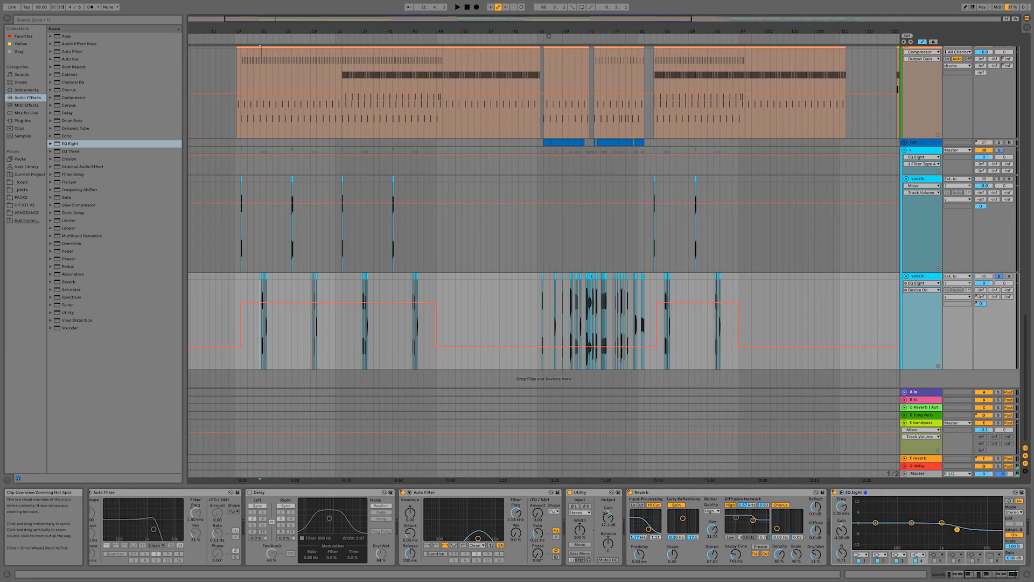
Step: Fine-tune band 4's high-frequency cut in the vocals EQ Eight while repeatedly playing the first vocal phrase
{"action": "left_click_drag", "start_coordinate": [272, 19], "coordinate": [541, 261]}
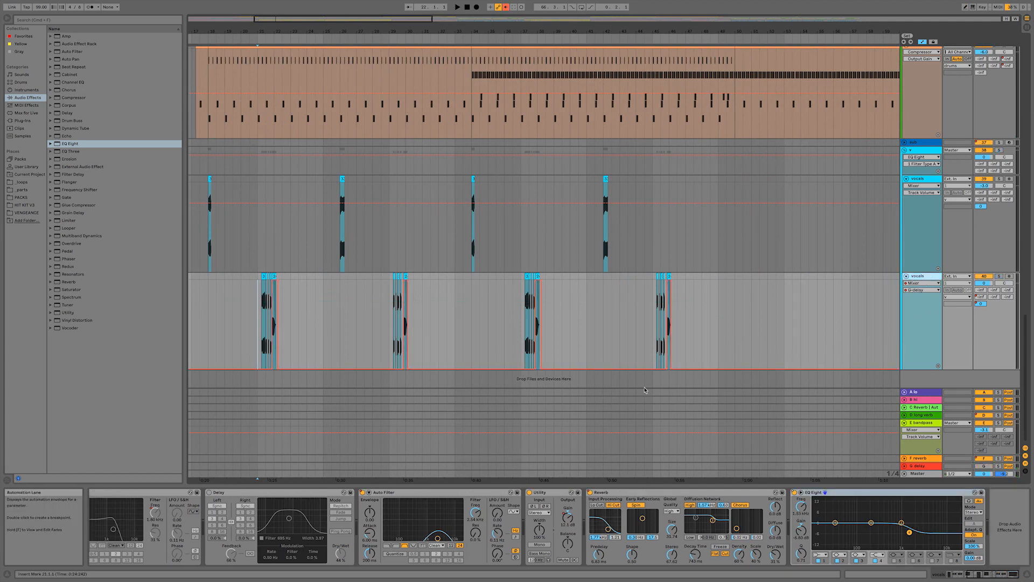
{"action": "key", "text": "space"}
{"action": "left_click_drag", "start_coordinate": [915, 536], "coordinate": [913, 532]}
{"action": "key", "text": "space"}
{"action": "key", "text": "space"}
{"action": "key", "text": "space"}
{"action": "key", "text": "space"}
{"action": "key", "text": "space"}
{"action": "key", "text": "space"}
Step: Solo the vocals track, compare it with the EQ Eight bypassed and active, and re-enable the overridden automation
{"action": "left_click", "coordinate": [999, 276]}
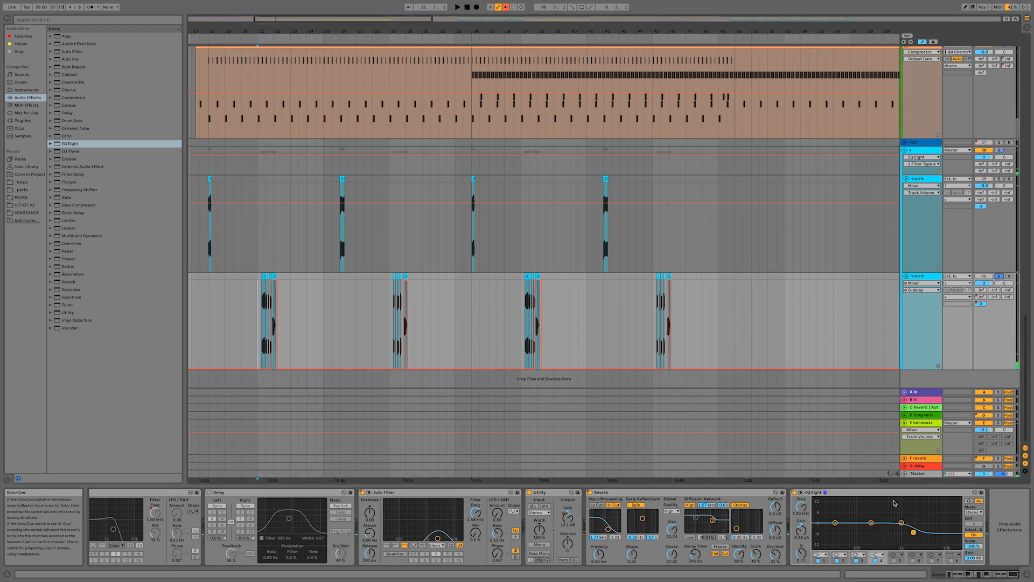
{"action": "left_click", "coordinate": [795, 492]}
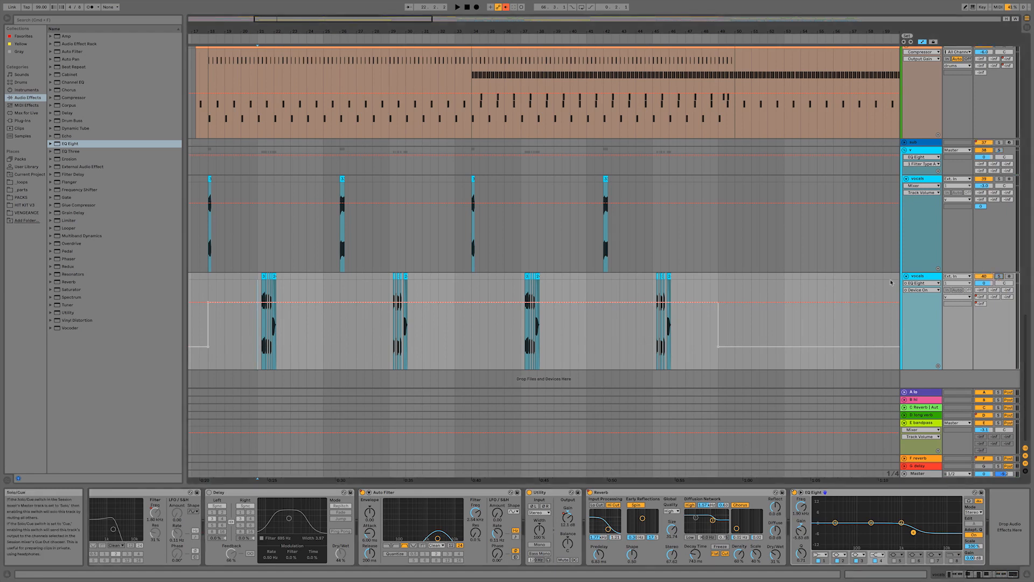
{"action": "left_click", "coordinate": [506, 7]}
Step: Show the impact track's effects and listen to its soloed clip at the start of the drop
{"action": "key", "text": "space"}
{"action": "left_click_drag", "start_coordinate": [345, 19], "coordinate": [345, 15]}
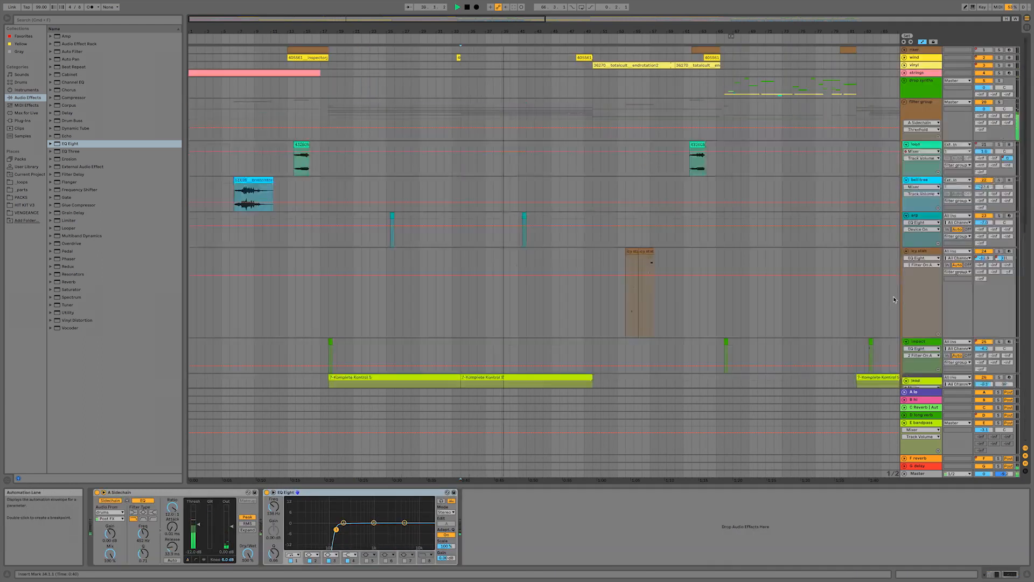
{"action": "scroll", "coordinate": [894, 299], "scroll_direction": "down", "scroll_amount": 3}
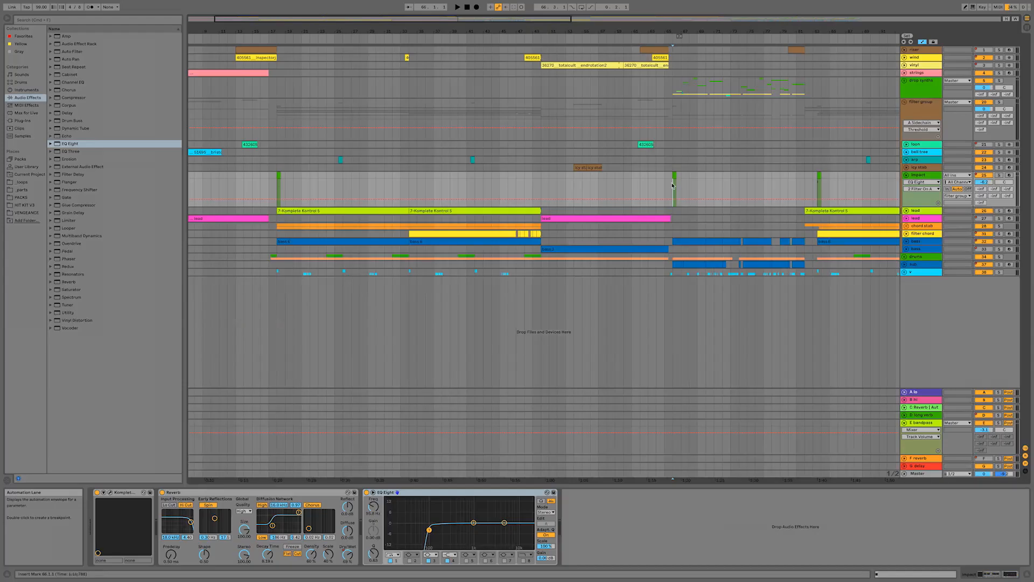
{"action": "key", "text": "space"}
{"action": "double_click", "coordinate": [929, 178]}
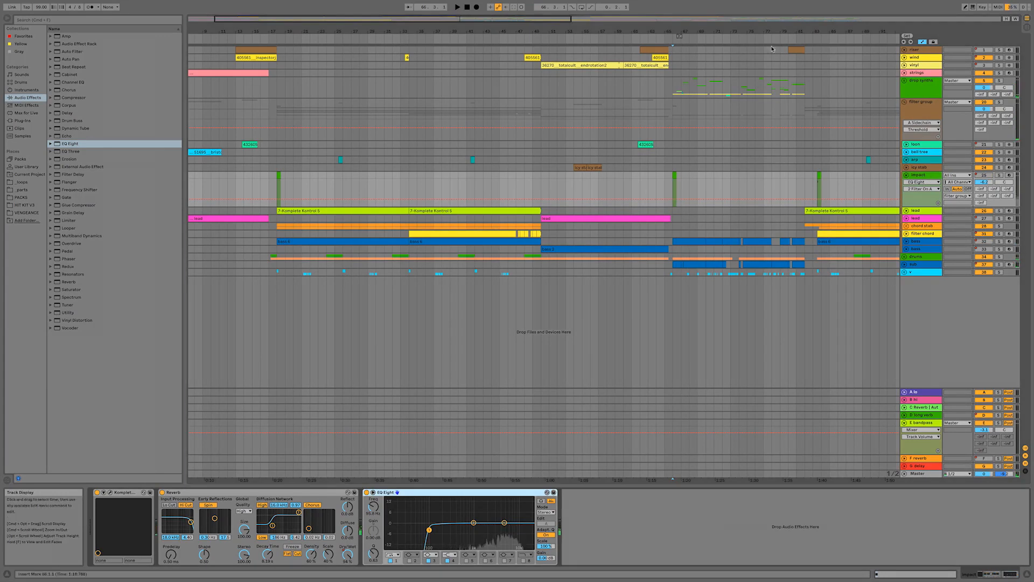
{"action": "left_click_drag", "start_coordinate": [472, 19], "coordinate": [470, 70]}
{"action": "left_click", "coordinate": [575, 174]}
{"action": "key", "text": "space"}
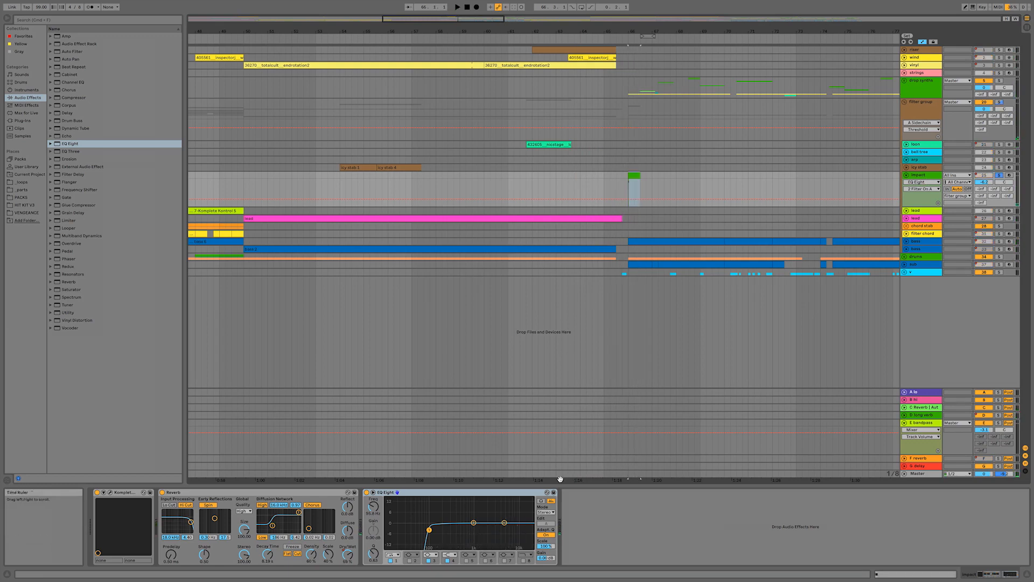
Step: Boost the impact track's high frequencies with EQ Eight band 4 and compare the drop with the EQ bypassed and active
{"action": "left_click", "coordinate": [504, 522]}
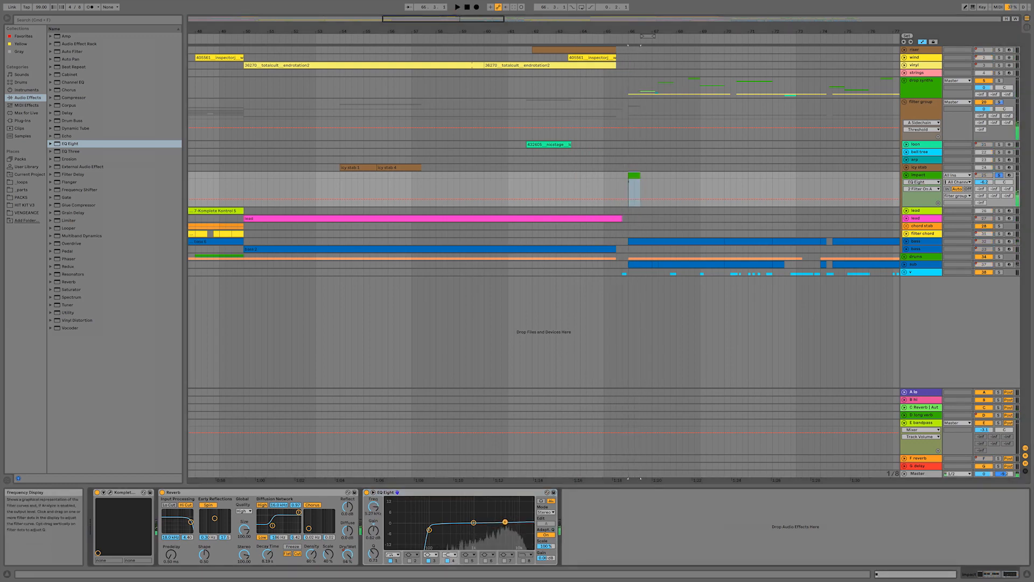
{"action": "left_click_drag", "start_coordinate": [508, 515], "coordinate": [513, 513]}
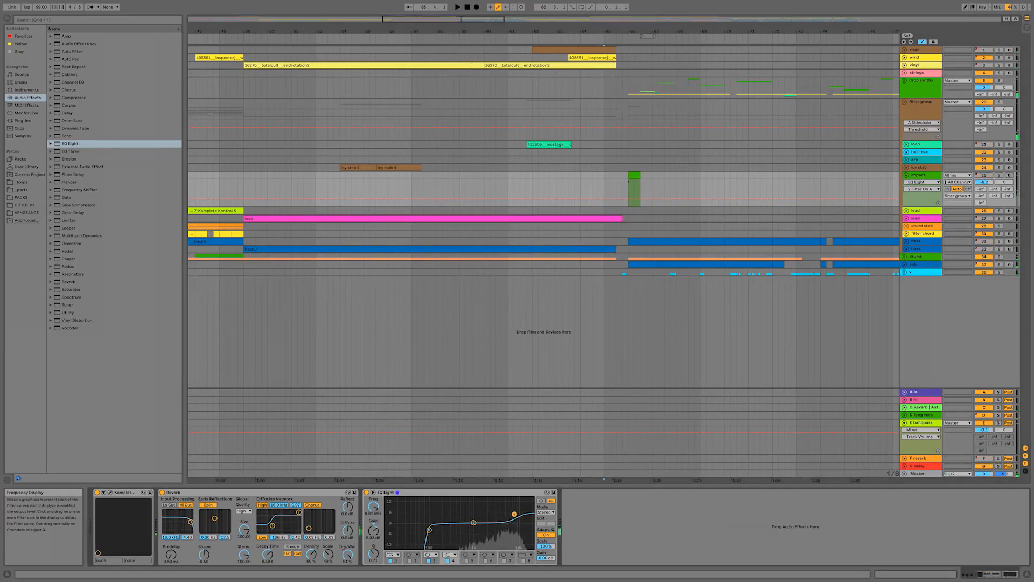
{"action": "key", "text": "space"}
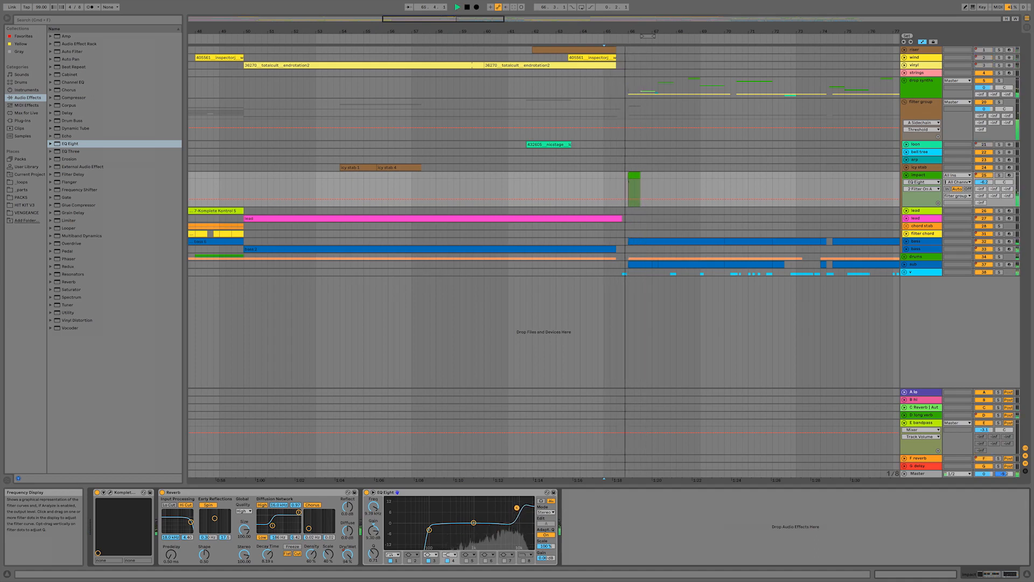
{"action": "key", "text": "space"}
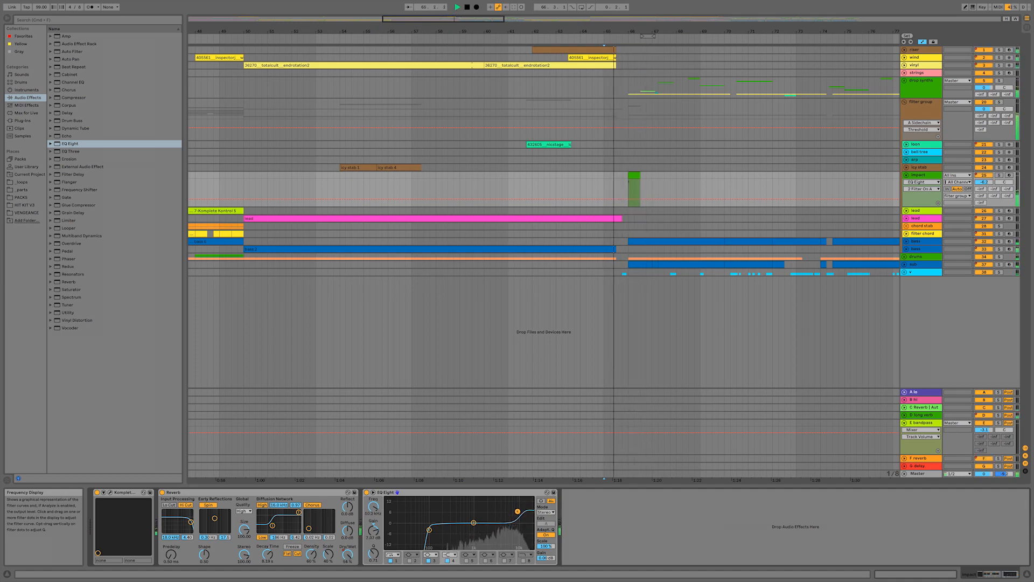
{"action": "key", "text": "space"}
{"action": "key", "text": "space"}
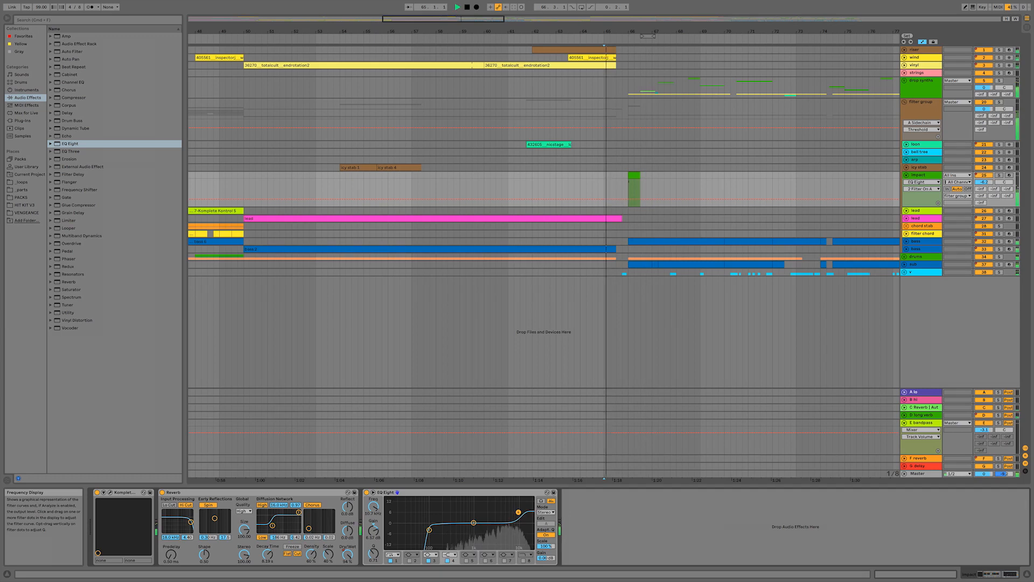
{"action": "key", "text": "space"}
{"action": "key", "text": "space"}
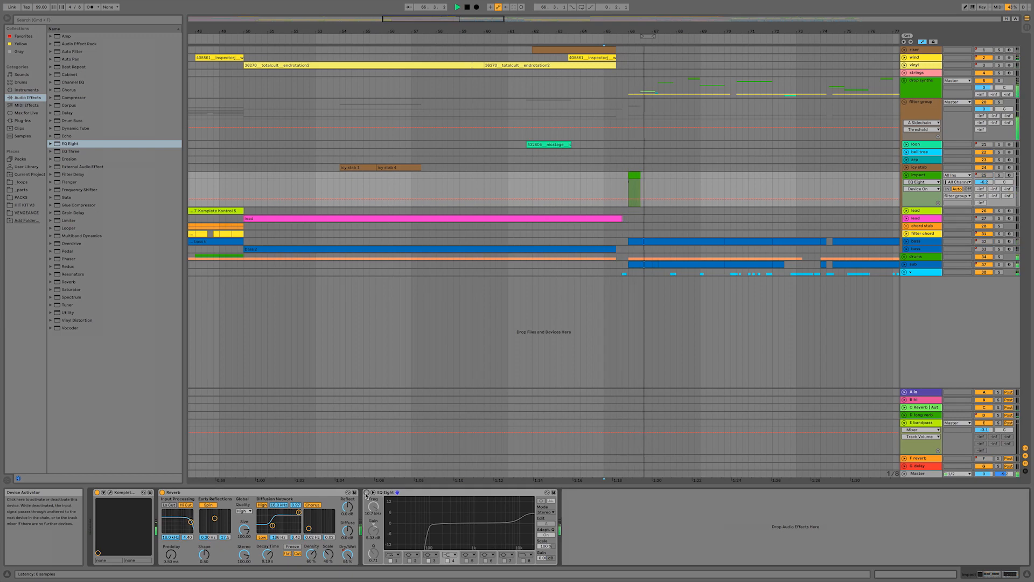
{"action": "left_click", "coordinate": [366, 492]}
{"action": "key", "text": "space"}
{"action": "key", "text": "space"}
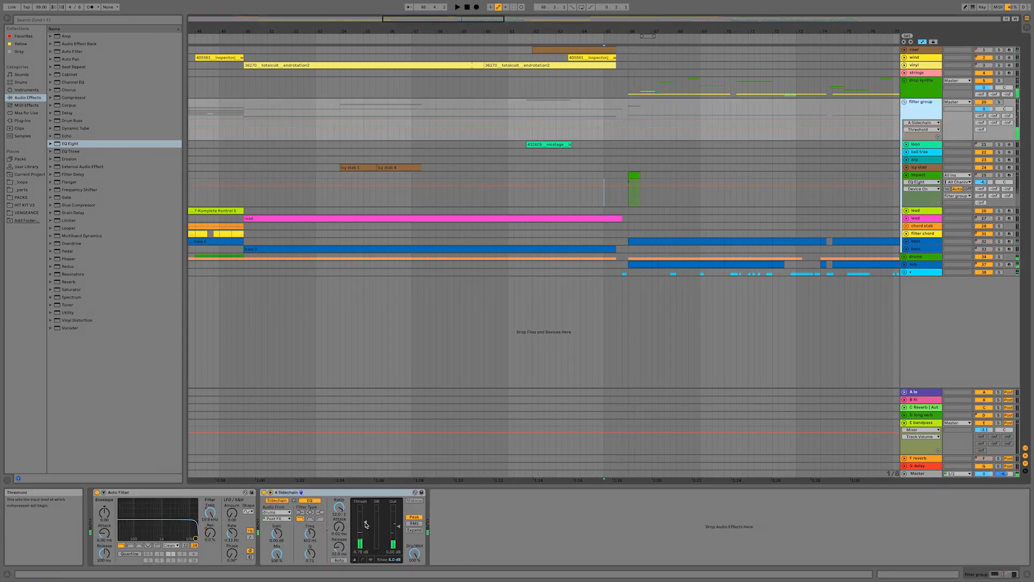
Step: Adjust the threshold and release of the filter group's A Sidechain compressor while playing the drop
{"action": "left_click", "coordinate": [365, 522]}
{"action": "key", "text": "space"}
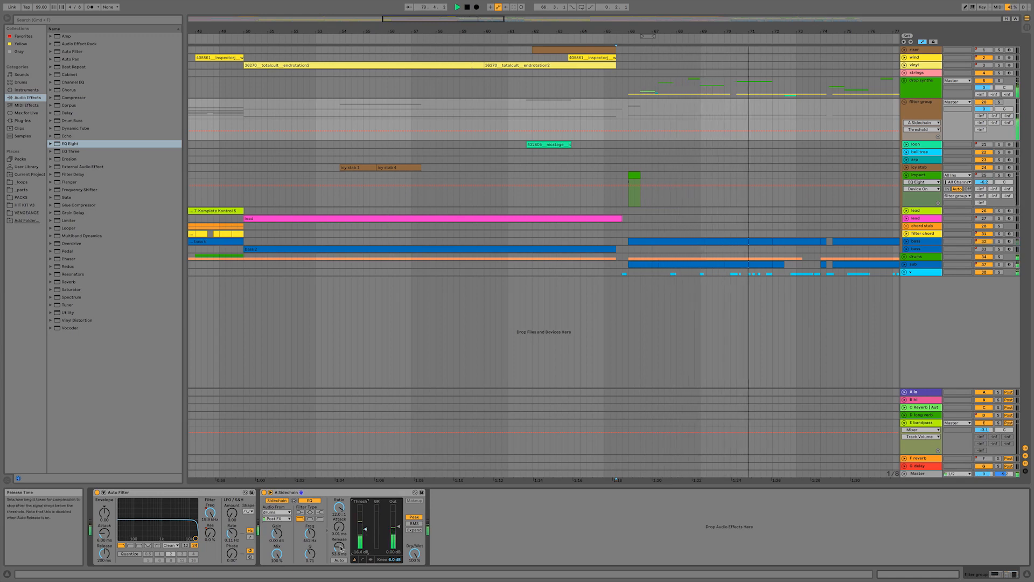
{"action": "left_click_drag", "start_coordinate": [342, 547], "coordinate": [342, 543]}
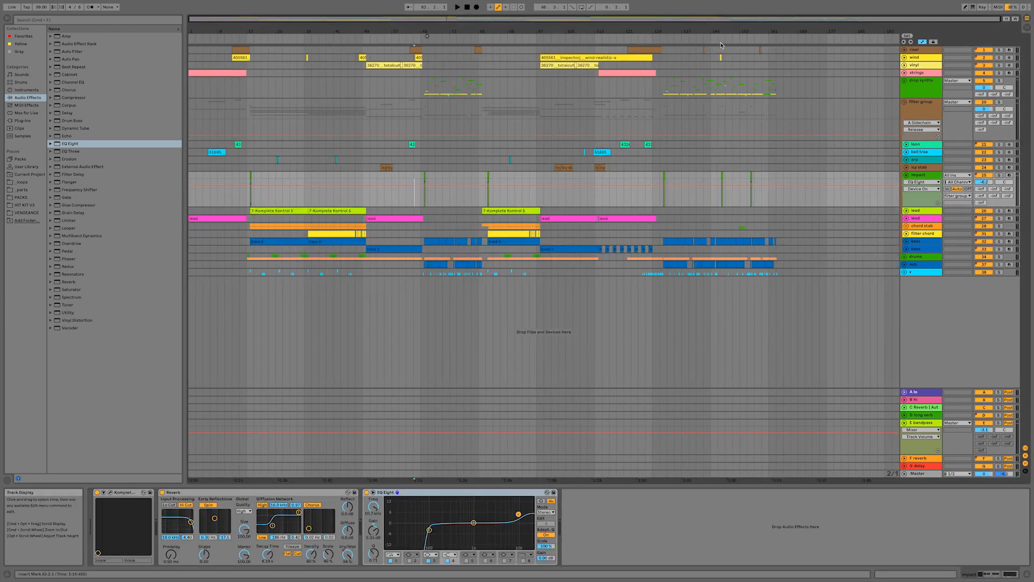
Step: Play the first impact clip, soloed and within the mix, and compare it with its EQ Eight bypassed and active
{"action": "left_click_drag", "start_coordinate": [726, 20], "coordinate": [340, 161]}
{"action": "left_click", "coordinate": [528, 191]}
{"action": "left_click_drag", "start_coordinate": [260, 19], "coordinate": [260, 21]}
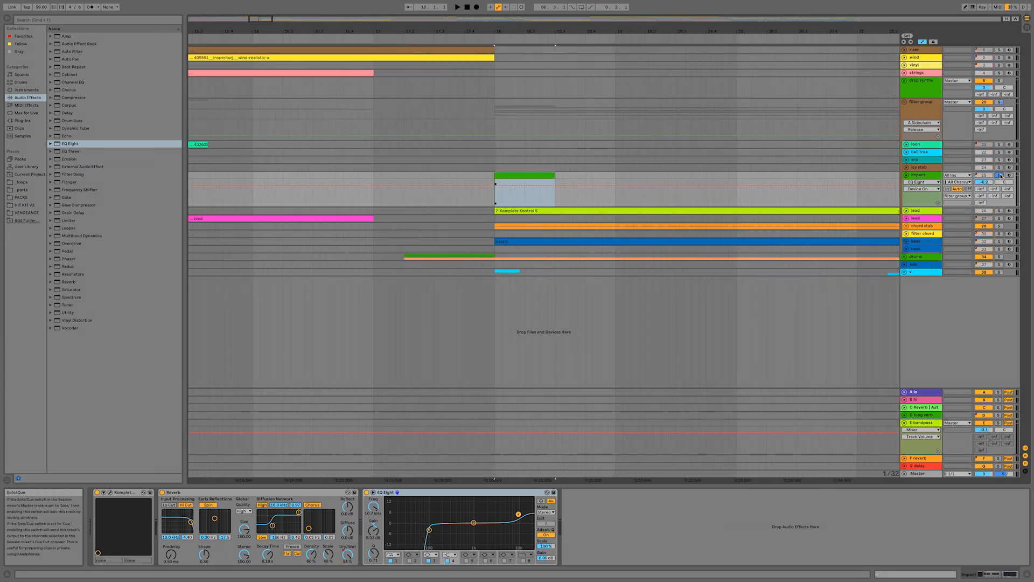
{"action": "key", "text": "space"}
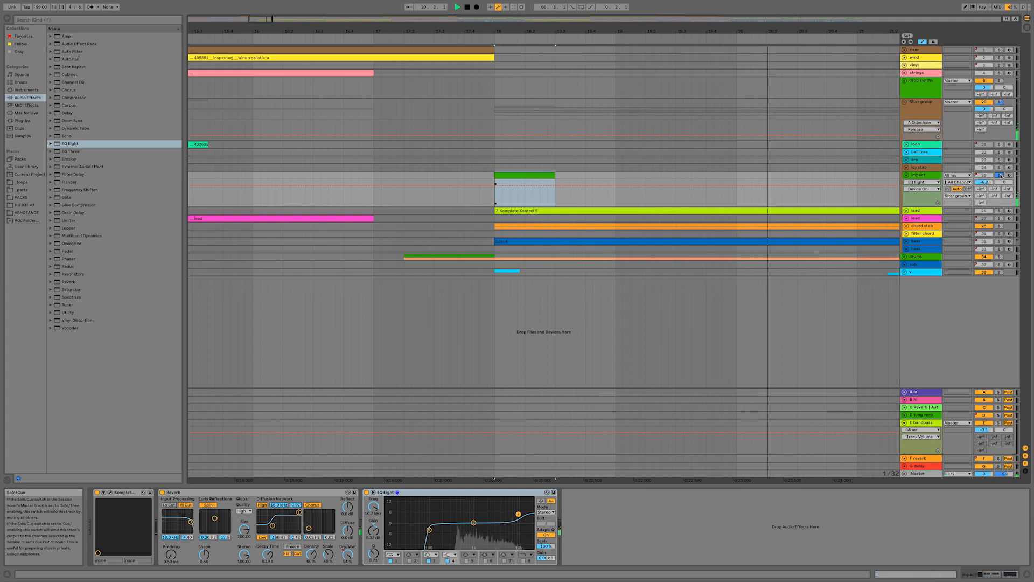
{"action": "left_click", "coordinate": [366, 492]}
{"action": "key", "text": "space"}
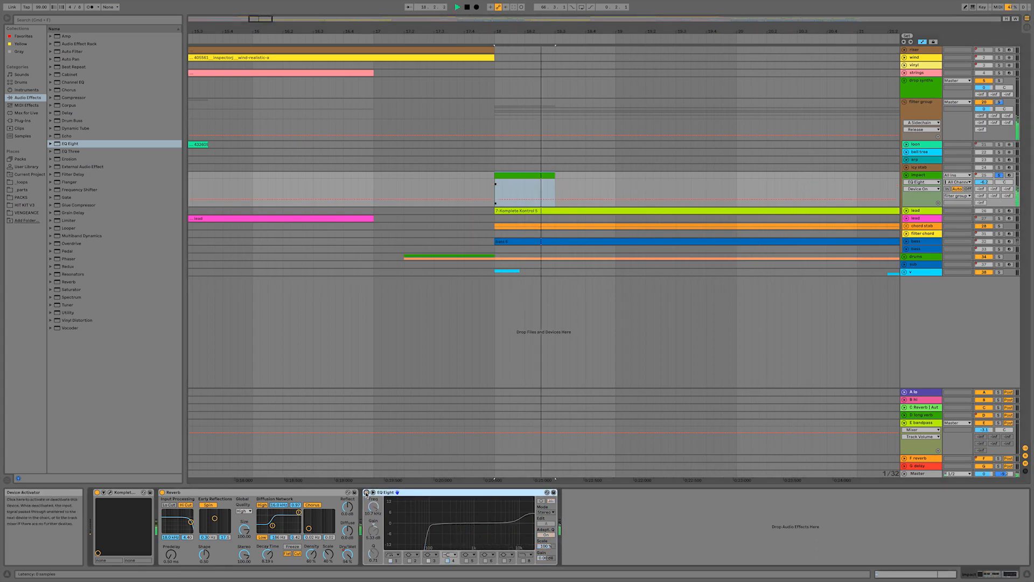
{"action": "key", "text": "space"}
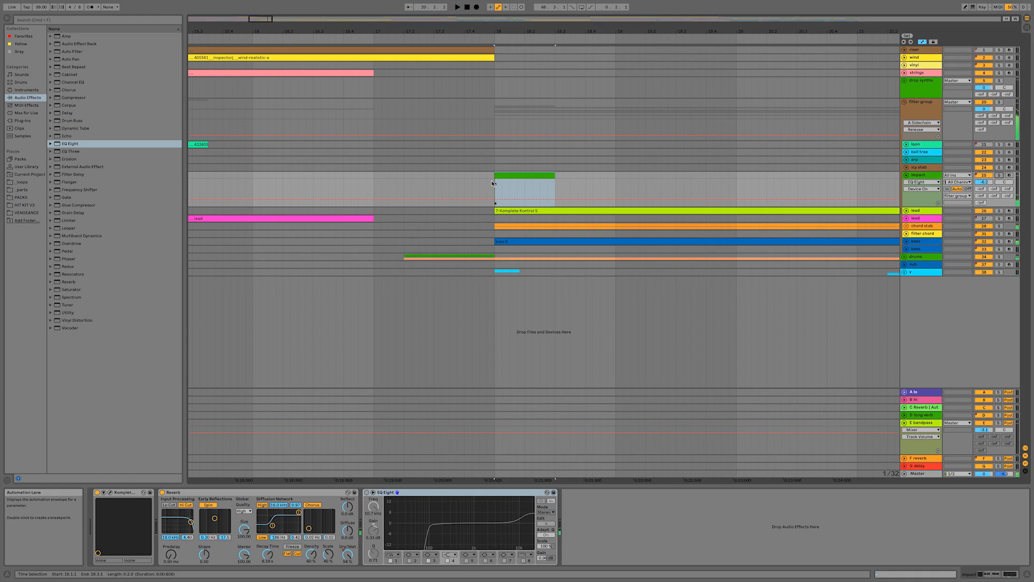
{"action": "key", "text": "space"}
{"action": "left_click", "coordinate": [366, 492]}
{"action": "key", "text": "space"}
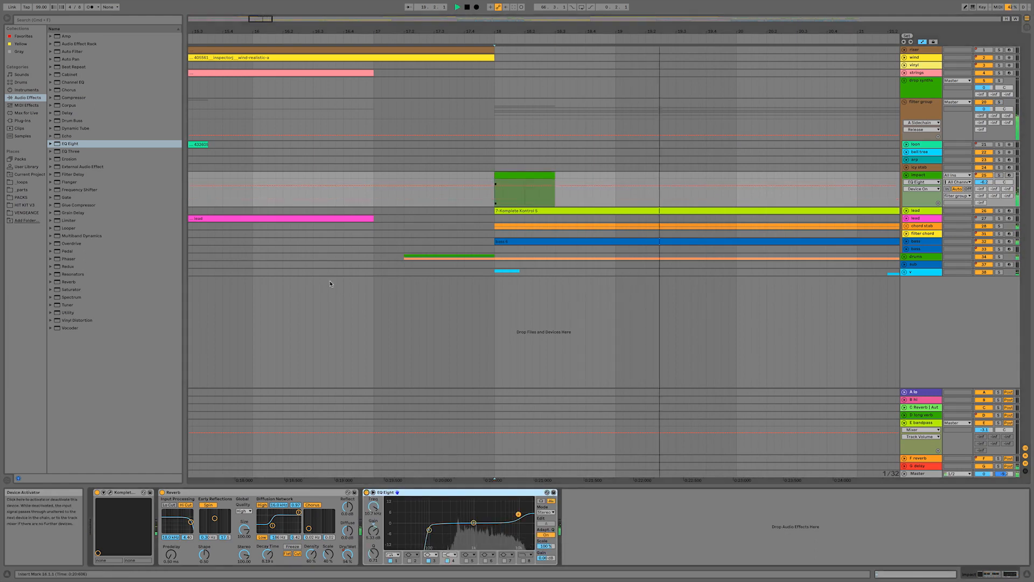
Step: Play from the start of the first drop, unfold the drop synths group and inspect the clips on its tracks
{"action": "key", "text": "w"}
{"action": "left_click", "coordinate": [439, 36]}
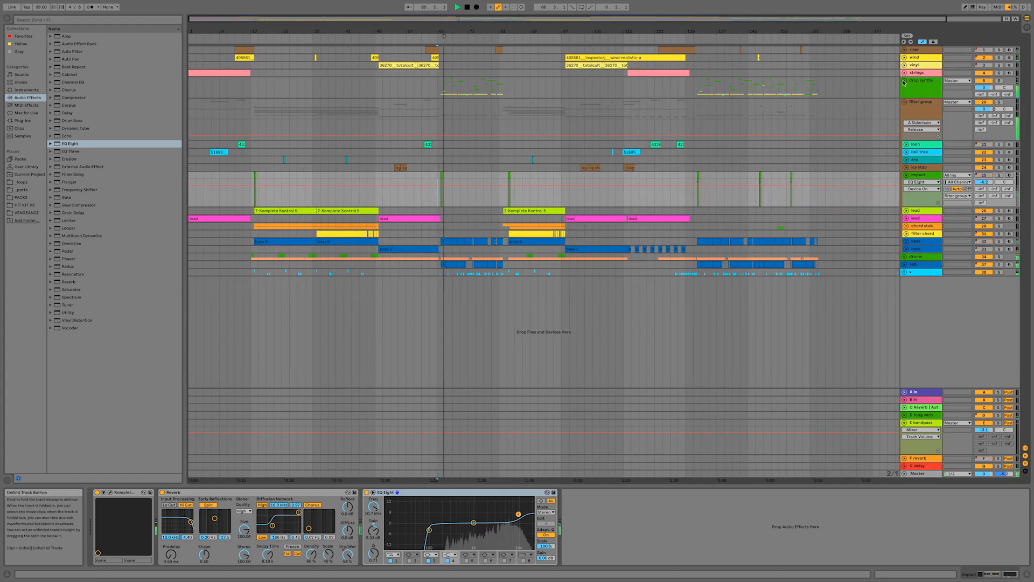
{"action": "left_click", "coordinate": [904, 81]}
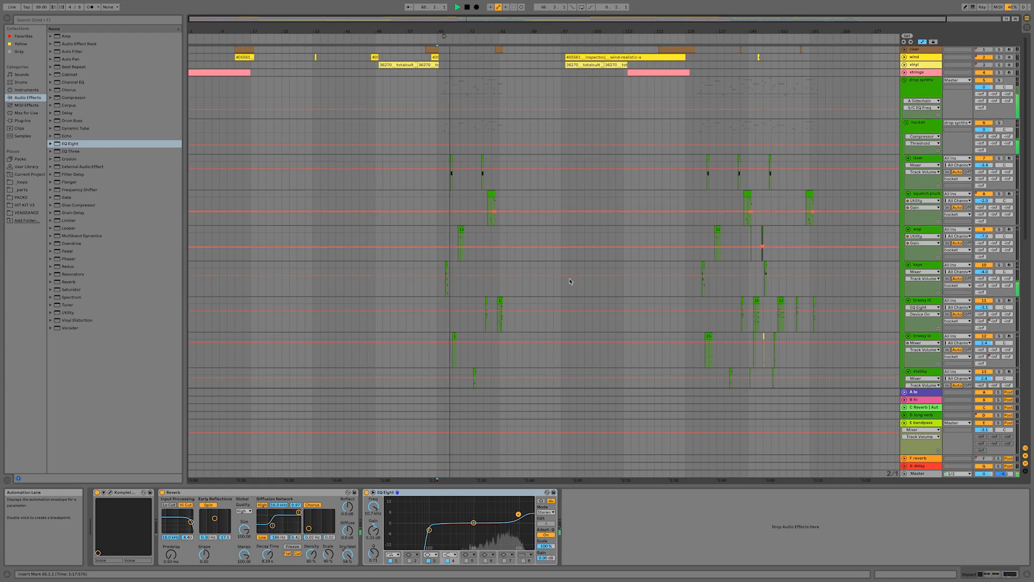
{"action": "scroll", "coordinate": [571, 281], "scroll_direction": "down", "scroll_amount": 4}
{"action": "left_click_drag", "start_coordinate": [447, 36], "coordinate": [456, 96]}
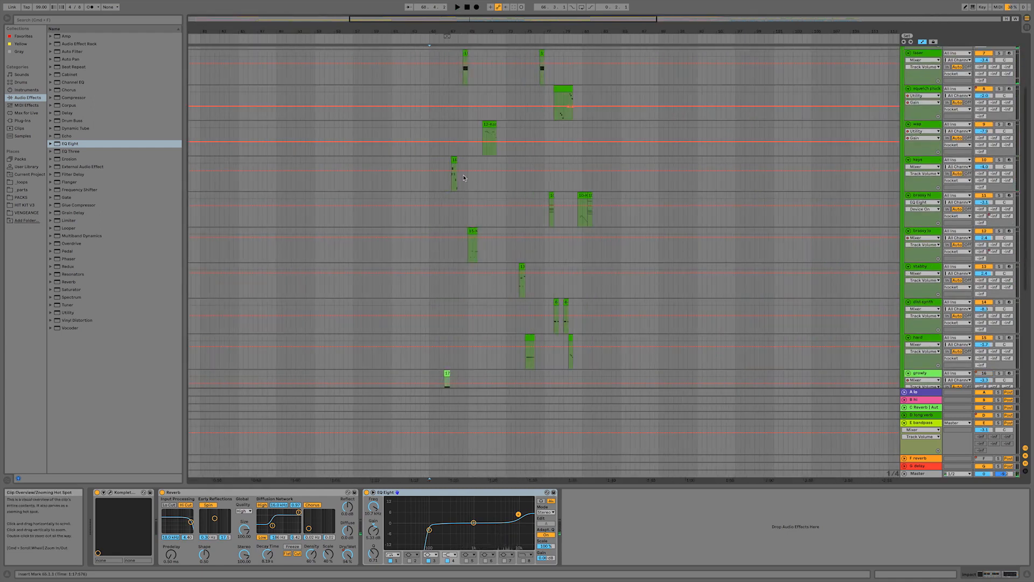
{"action": "left_click", "coordinate": [446, 189]}
{"action": "key", "text": "space"}
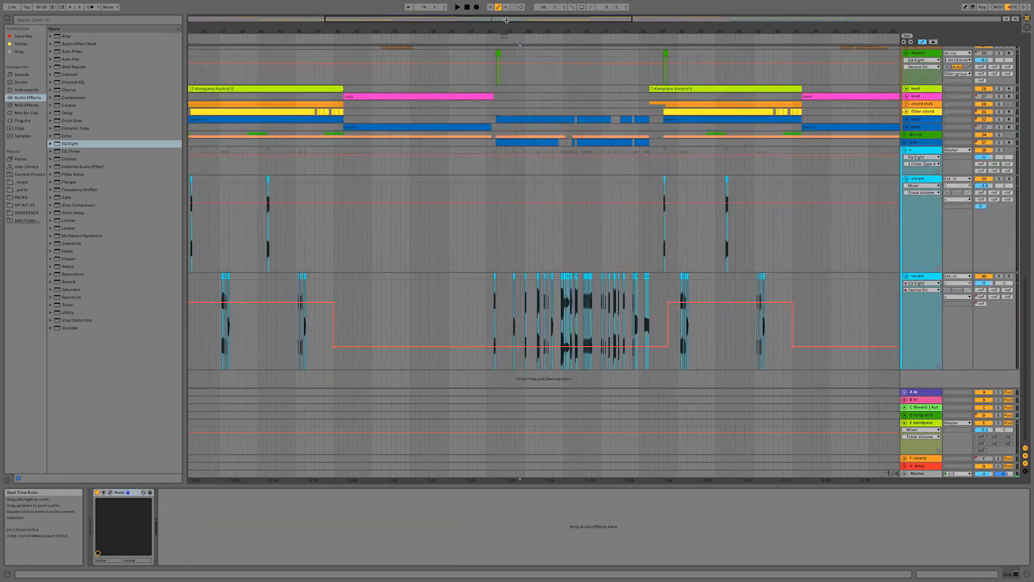
Step: Solo the second vocals track, select its short 167340 clip and add an EQ Eight to the end of the track's effects
{"action": "left_click_drag", "start_coordinate": [499, 19], "coordinate": [446, 166]}
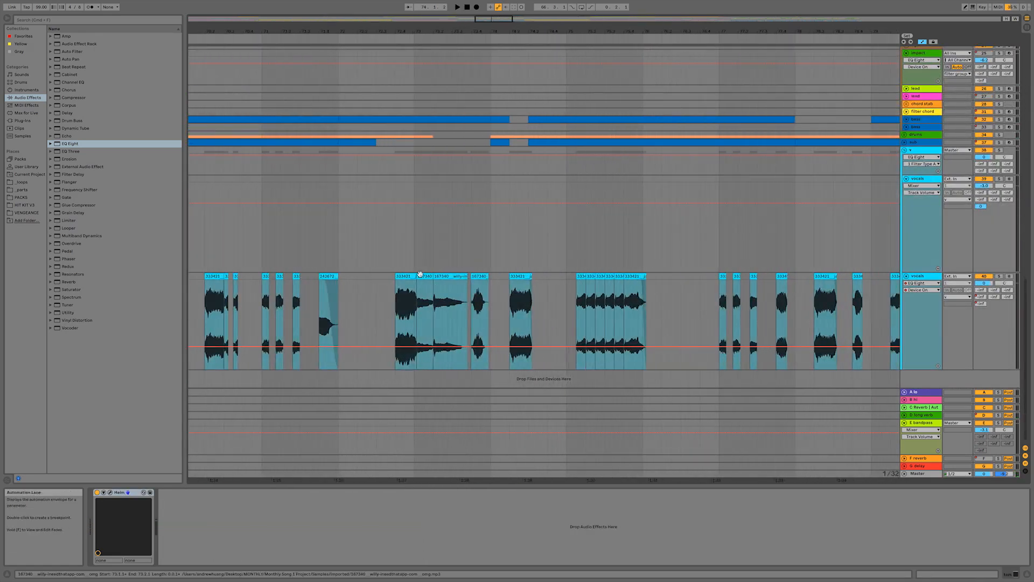
{"action": "left_click", "coordinate": [479, 323]}
{"action": "left_click", "coordinate": [999, 276]}
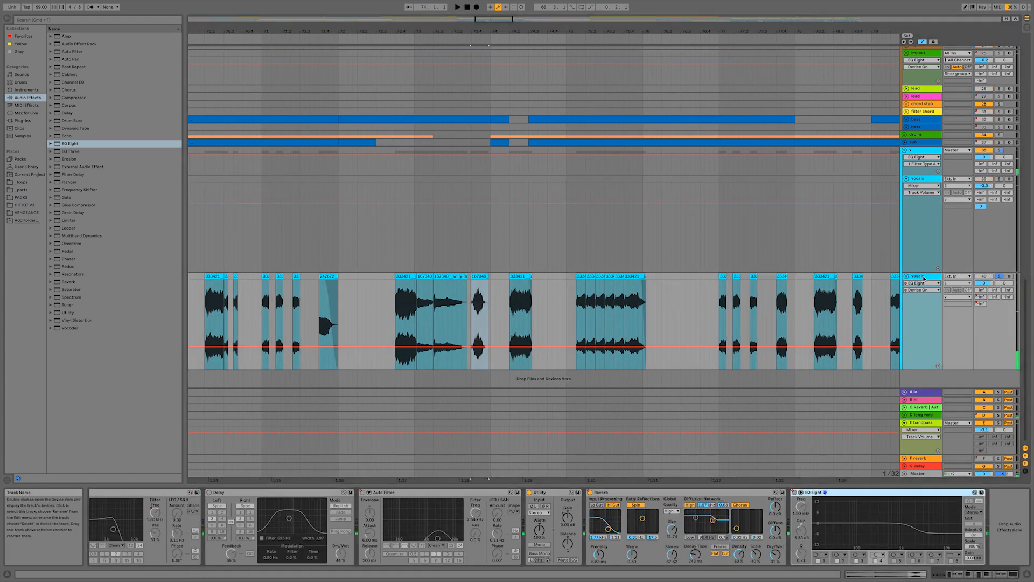
{"action": "left_click", "coordinate": [72, 145]}
{"action": "key", "text": "Return"}
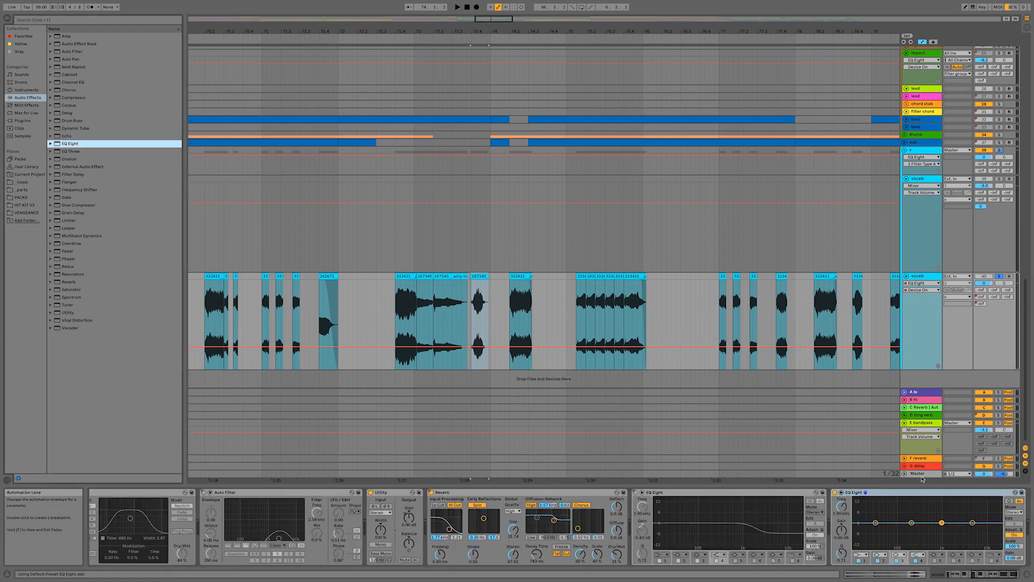
{"action": "key", "text": "space"}
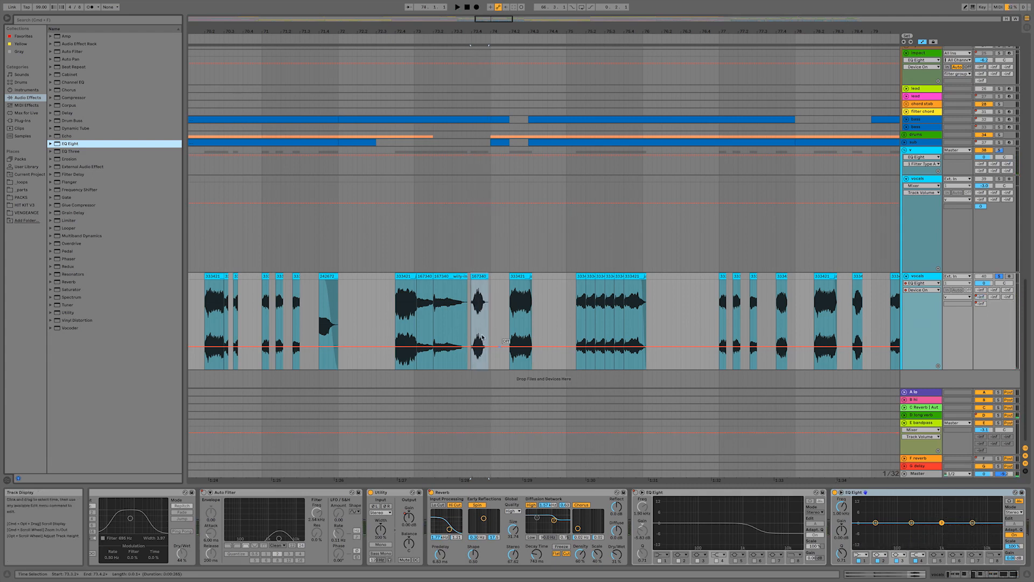
Step: Pull band 3 of the new EQ Eight into a deep high-frequency dip while repeatedly playing the selected vocal clip
{"action": "left_click_drag", "start_coordinate": [941, 522], "coordinate": [978, 543]}
{"action": "key", "text": "space"}
{"action": "key", "text": "space"}
{"action": "key", "text": "space"}
{"action": "key", "text": "space"}
{"action": "key", "text": "space"}
{"action": "key", "text": "space"}
{"action": "key", "text": "space"}
{"action": "key", "text": "space"}
{"action": "key", "text": "space"}
{"action": "key", "text": "space"}
{"action": "key", "text": "space"}
{"action": "key", "text": "space"}
{"action": "key", "text": "space"}
{"action": "key", "text": "space"}
{"action": "key", "text": "space"}
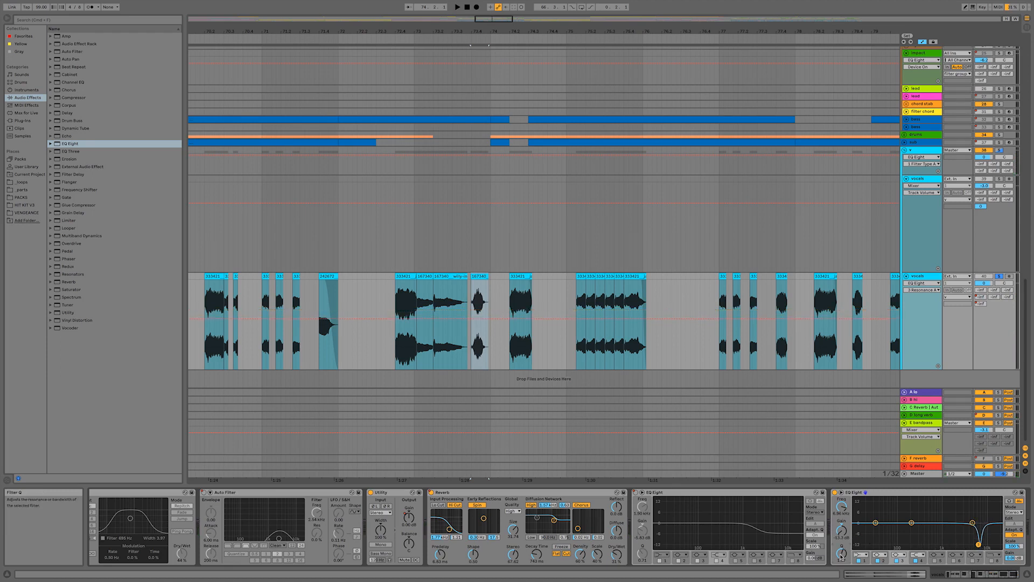
{"action": "key", "text": "space"}
{"action": "key", "text": "space"}
{"action": "key", "text": "space"}
{"action": "key", "text": "space"}
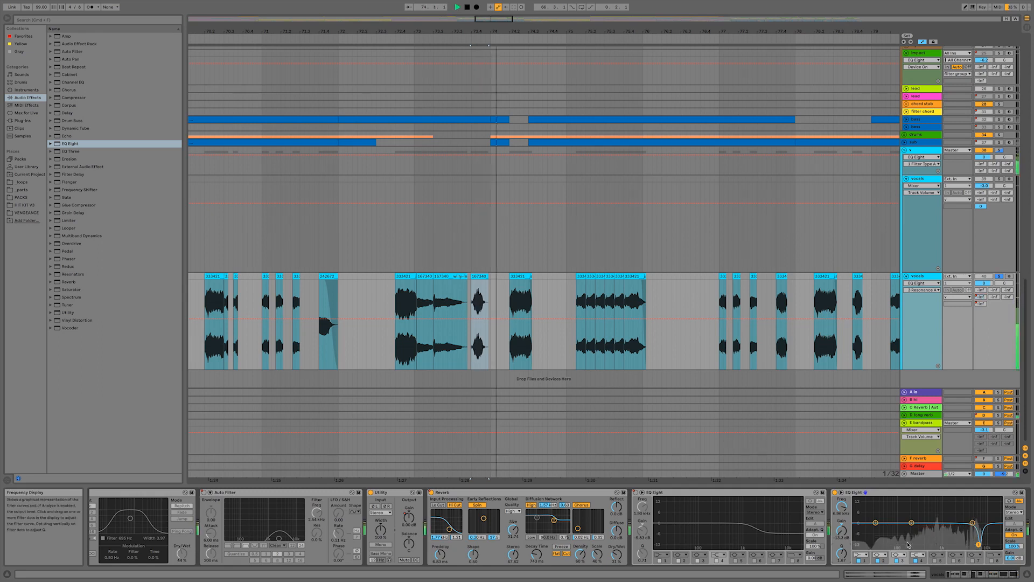
Step: Make band 3's dip slightly shallower and adjust its Q while playing the vocal clip
{"action": "left_click_drag", "start_coordinate": [978, 544], "coordinate": [980, 537]}
{"action": "key", "text": "space"}
{"action": "left_click_drag", "start_coordinate": [841, 554], "coordinate": [842, 550]}
{"action": "key", "text": "space"}
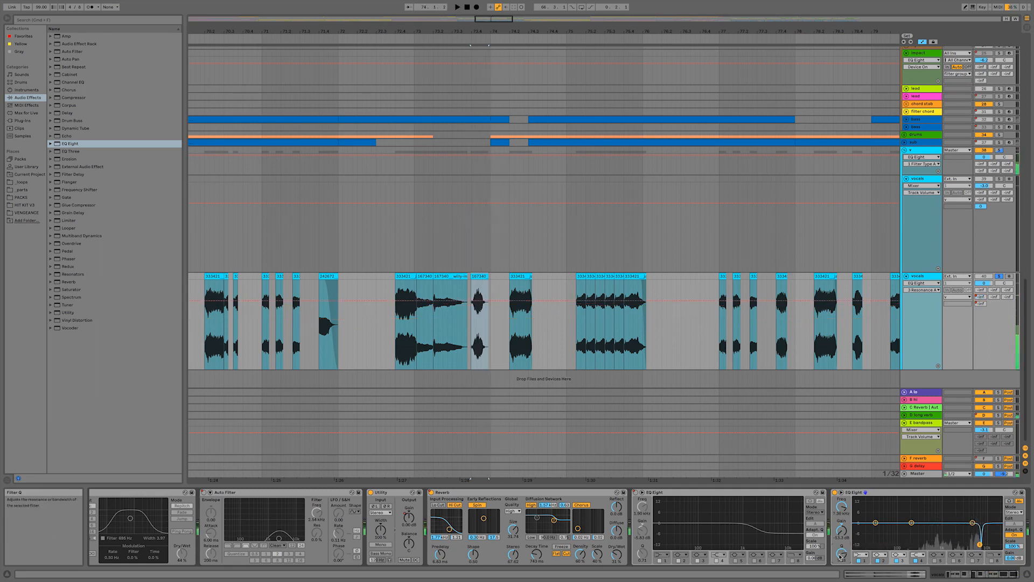
Step: Change band 3's filter type to Notch, adjust its Q and compare the clip with the EQ Eight bypassed and active
{"action": "left_click", "coordinate": [904, 554]}
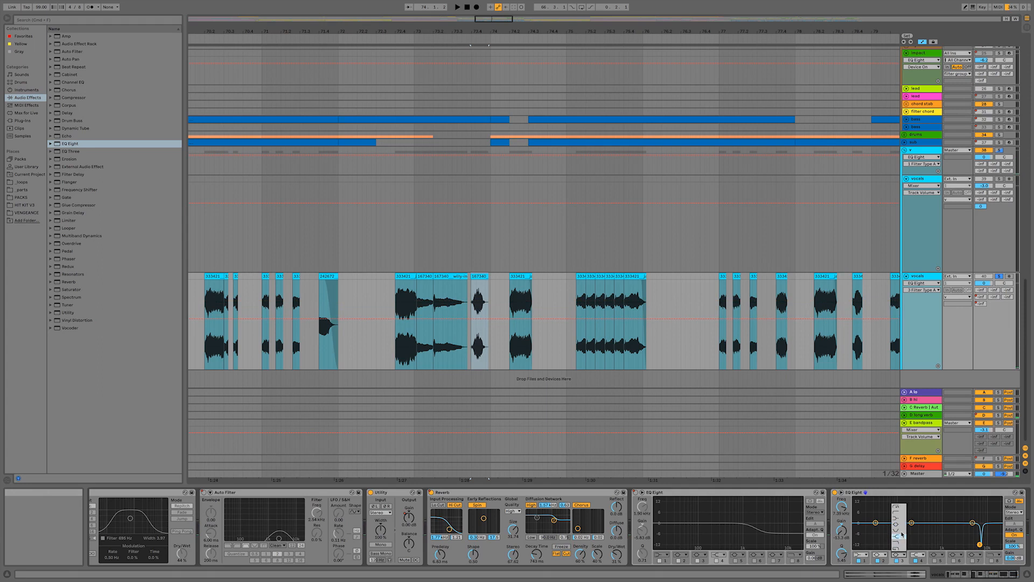
{"action": "left_click", "coordinate": [900, 533]}
{"action": "key", "text": "space"}
{"action": "key", "text": "space"}
{"action": "left_click", "coordinate": [842, 555]}
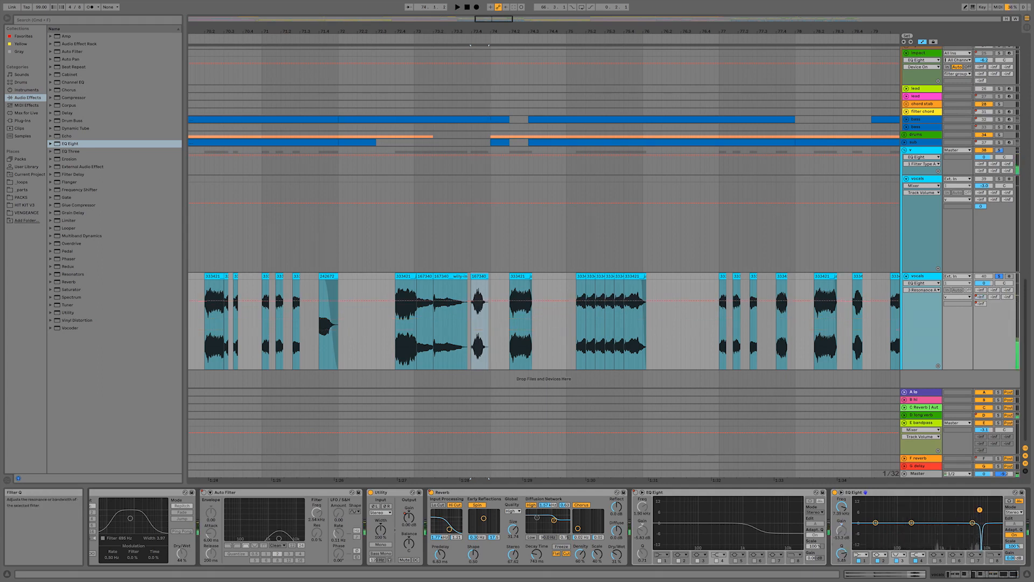
{"action": "left_click", "coordinate": [834, 492]}
{"action": "left_click", "coordinate": [834, 492]}
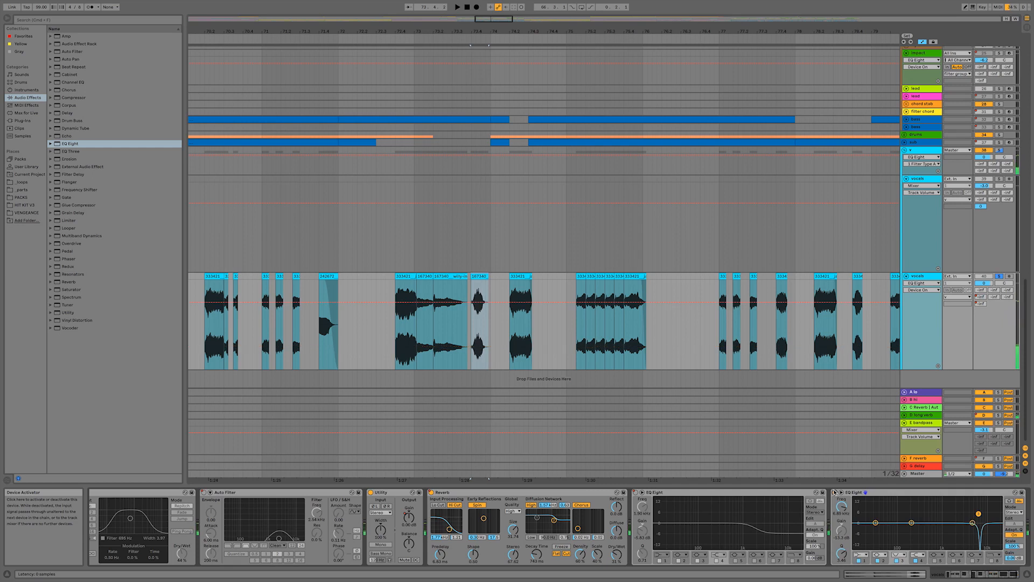
Step: Move the new EQ Eight ahead of the Utility in the vocals track's effects
{"action": "left_click", "coordinate": [870, 492]}
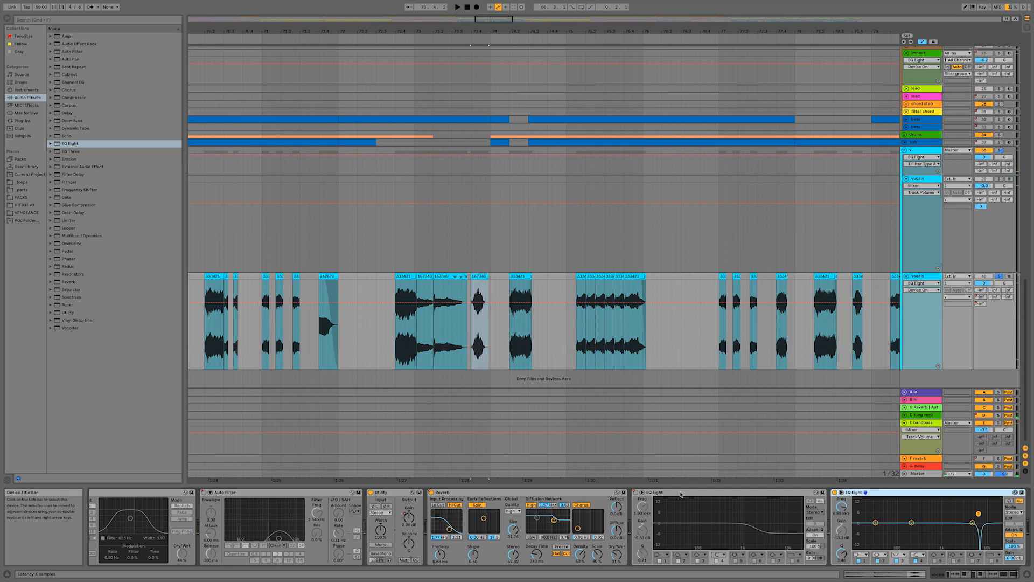
{"action": "key", "text": "Delete"}
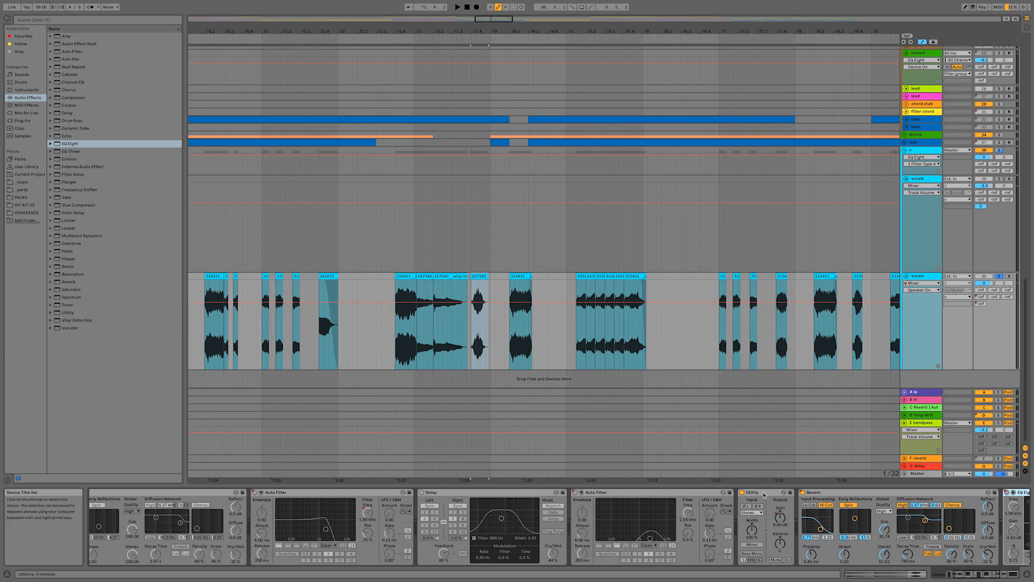
{"action": "key", "text": "ctrl+z"}
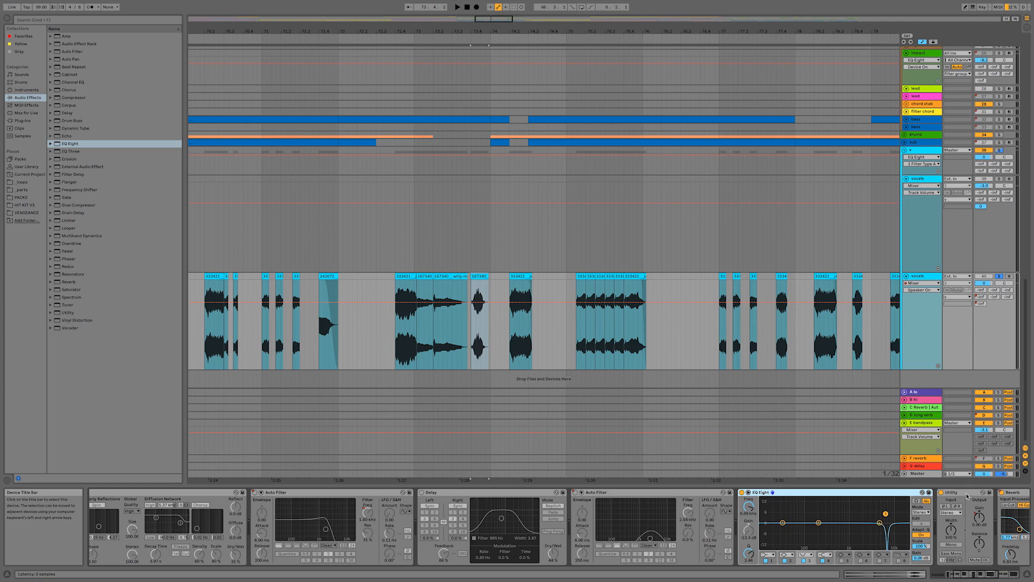
{"action": "scroll", "coordinate": [1022, 498], "scroll_direction": "right", "scroll_amount": 3}
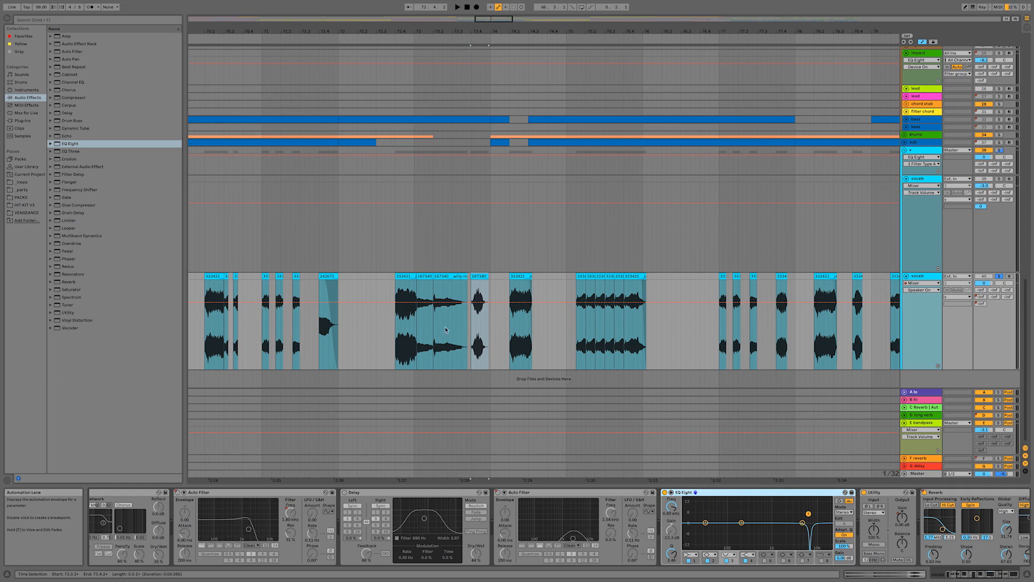
Step: Automate the EQ Eight's Device On so it is active only over the short 167340 clip, play the passage and unsolo the vocals
{"action": "left_click", "coordinate": [393, 333]}
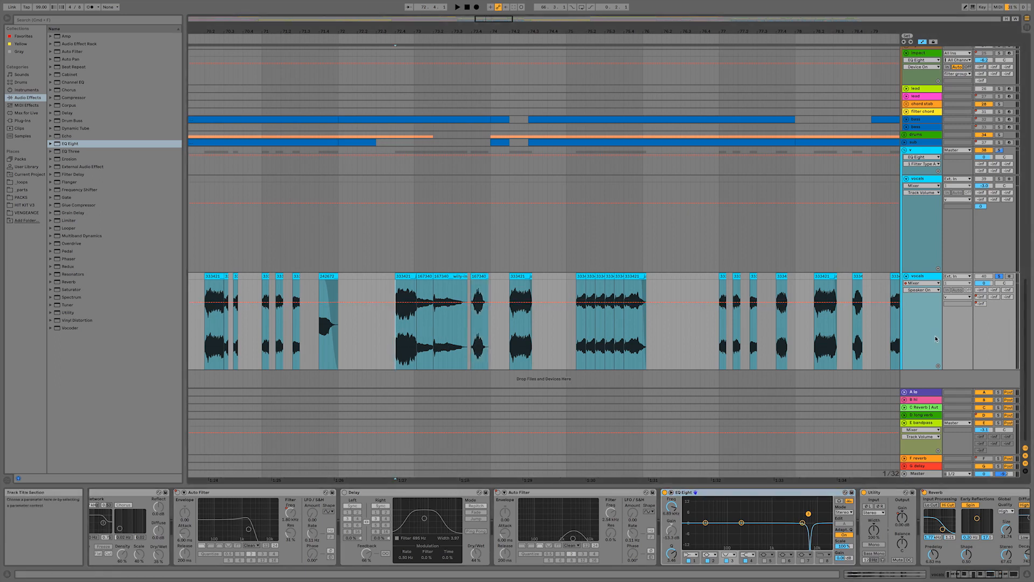
{"action": "left_click", "coordinate": [664, 492]}
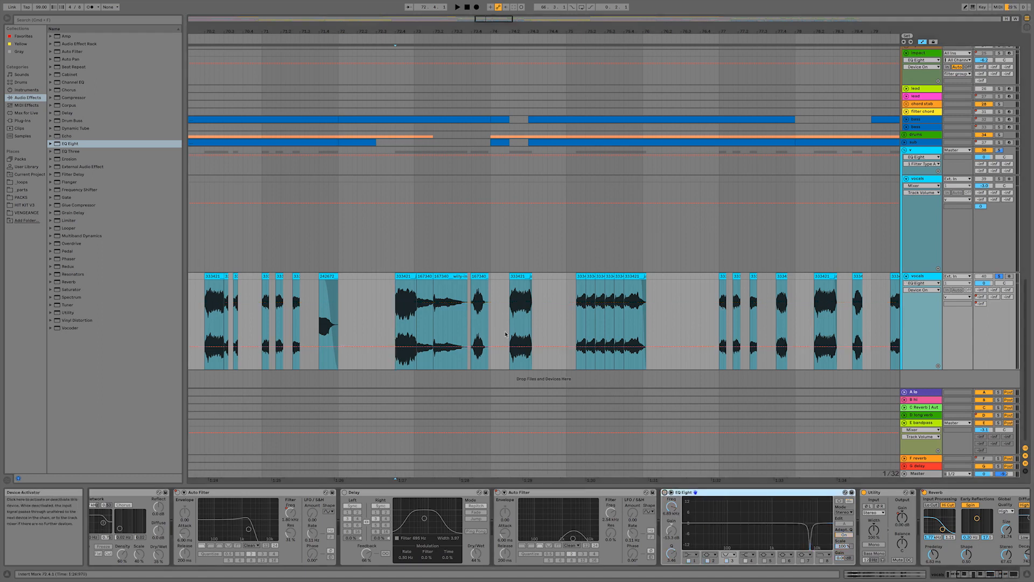
{"action": "key", "text": "b"}
{"action": "left_click", "coordinate": [475, 292]}
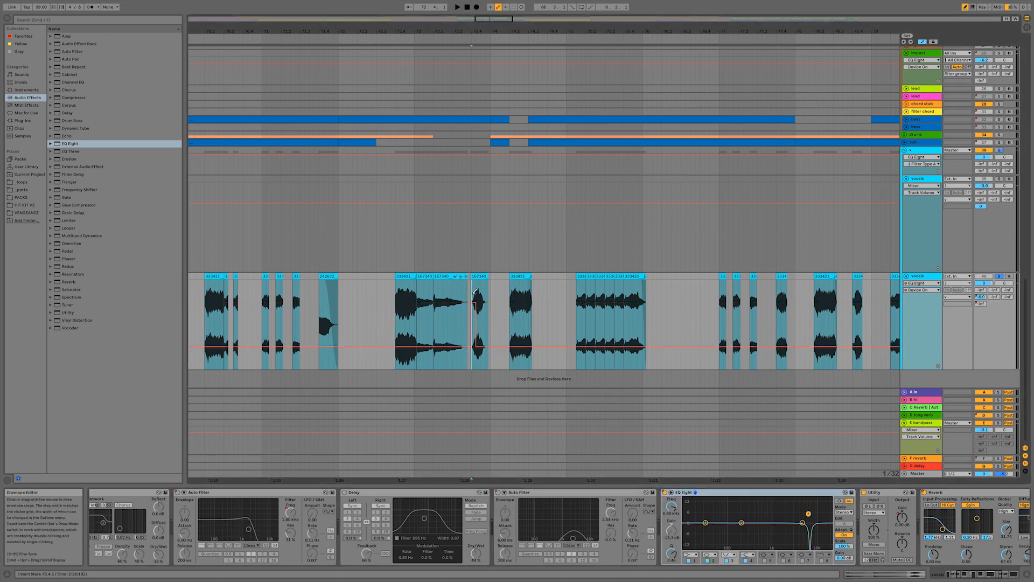
{"action": "left_click", "coordinate": [375, 303]}
{"action": "key", "text": "space"}
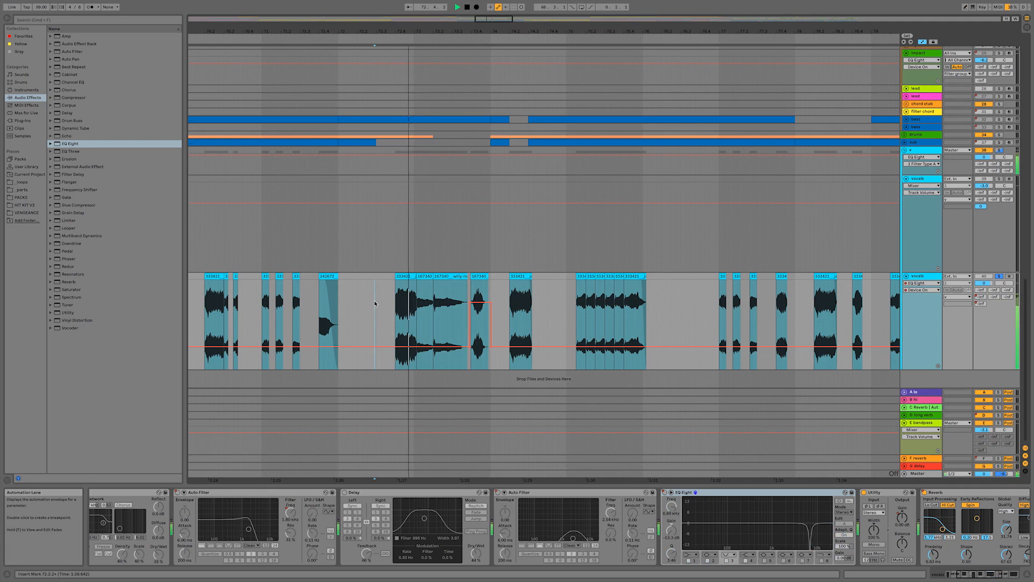
{"action": "key", "text": "space"}
{"action": "left_click", "coordinate": [999, 276]}
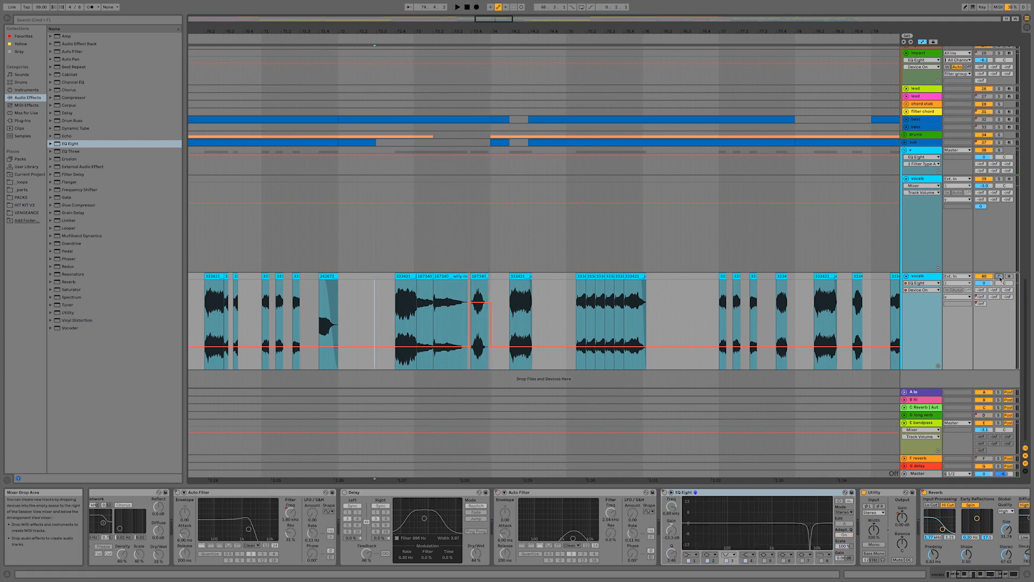
Step: Locate the matching vocal phrase in the final drop and play it within the mix
{"action": "left_click_drag", "start_coordinate": [486, 20], "coordinate": [485, 3]}
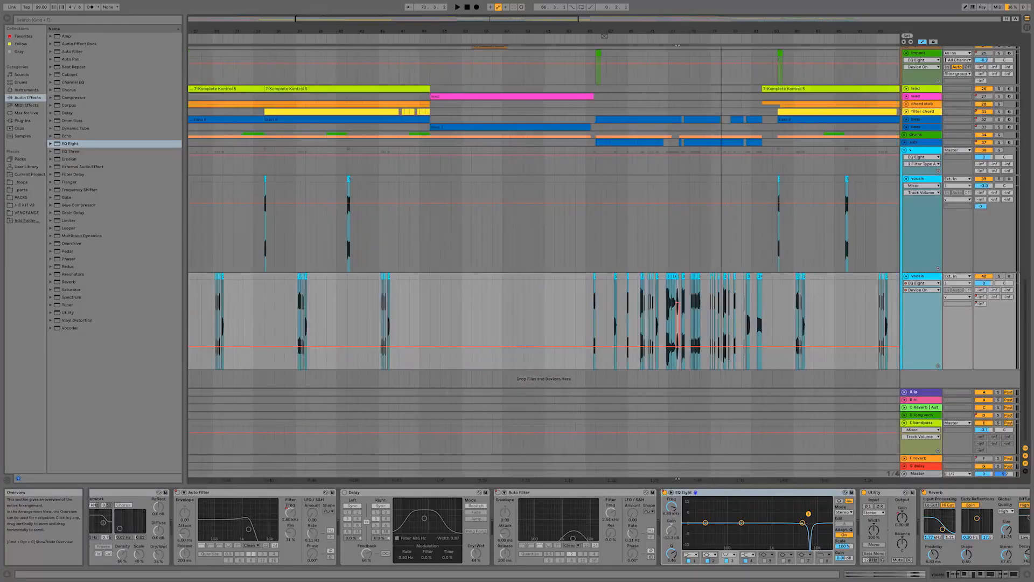
{"action": "scroll", "coordinate": [705, 250], "scroll_direction": "right", "scroll_amount": 15}
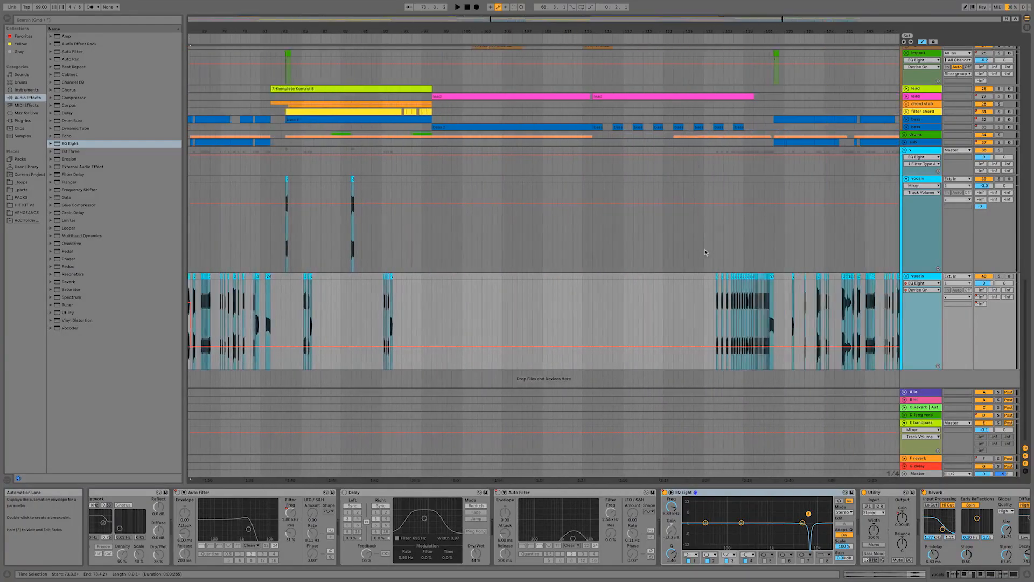
{"action": "left_click", "coordinate": [359, 264]}
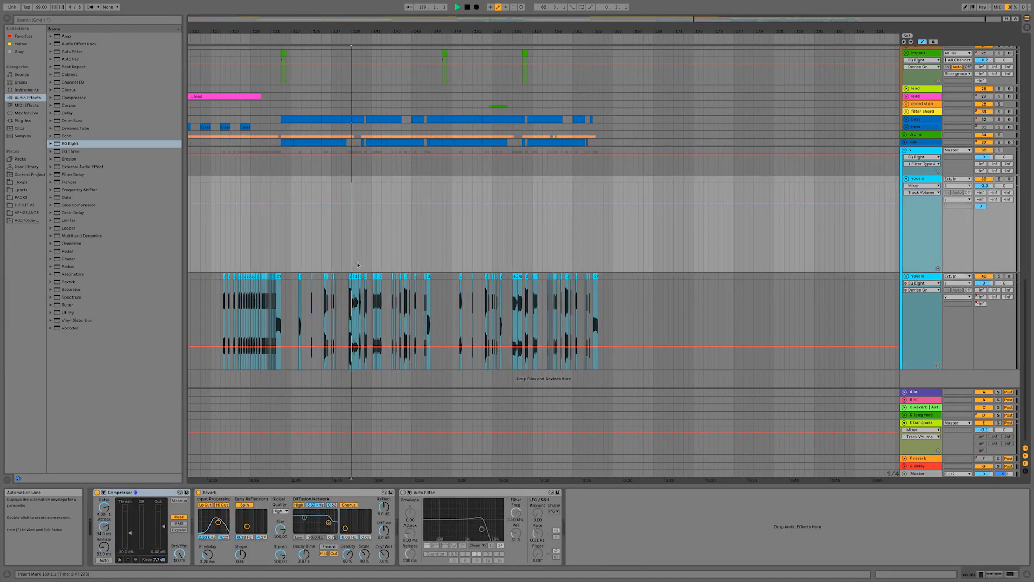
{"action": "left_click", "coordinate": [360, 276]}
{"action": "key", "text": "space"}
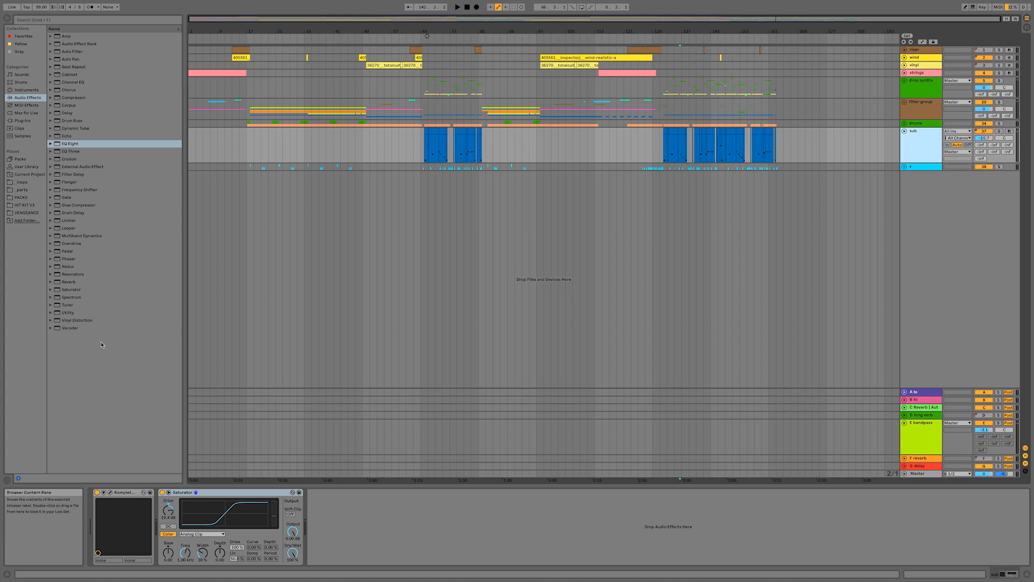
Step: Add a Utility after the Saturator on the sub track, enable Mono and fold the track
{"action": "left_click", "coordinate": [70, 312]}
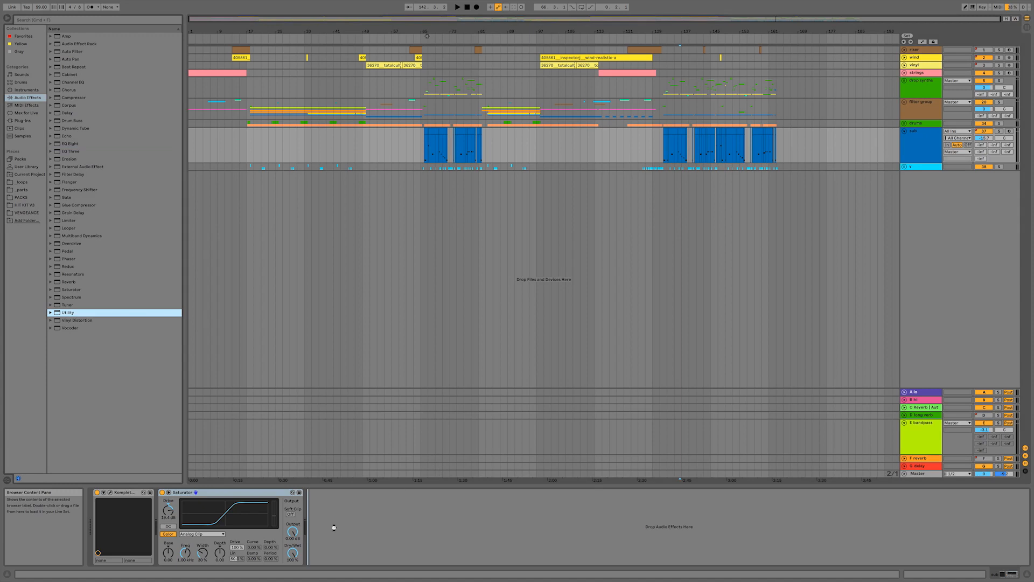
{"action": "left_click_drag", "start_coordinate": [334, 527], "coordinate": [334, 529]}
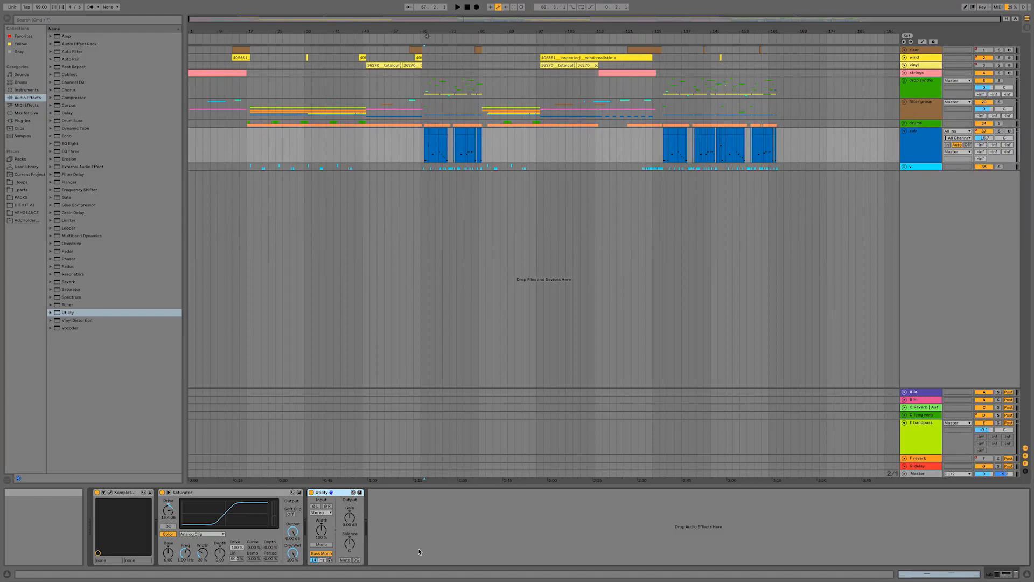
{"action": "left_click", "coordinate": [342, 491]}
{"action": "left_click", "coordinate": [905, 131]}
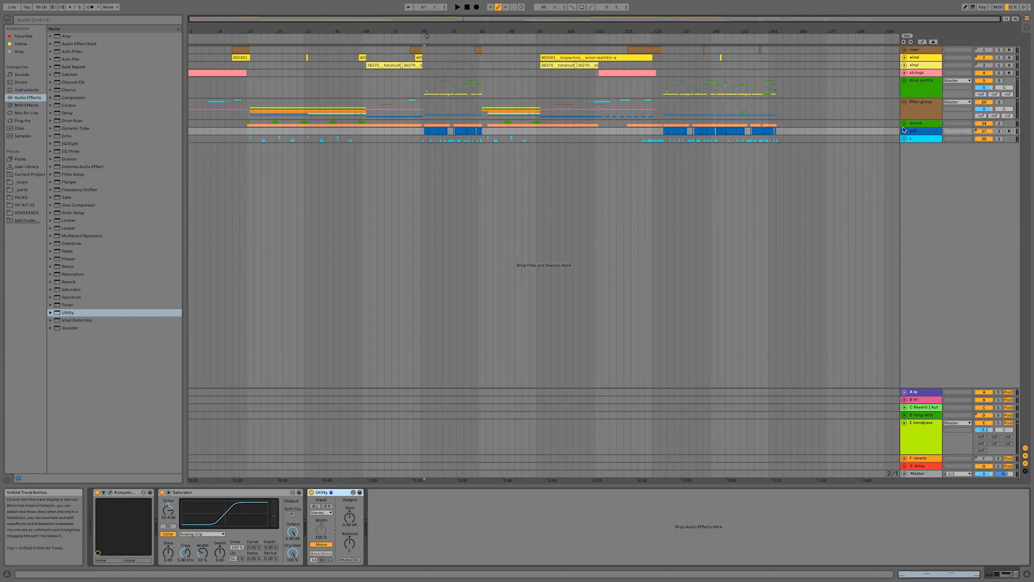
Step: Unfold the drums group and the filter group to inspect their tracks
{"action": "left_click", "coordinate": [904, 124]}
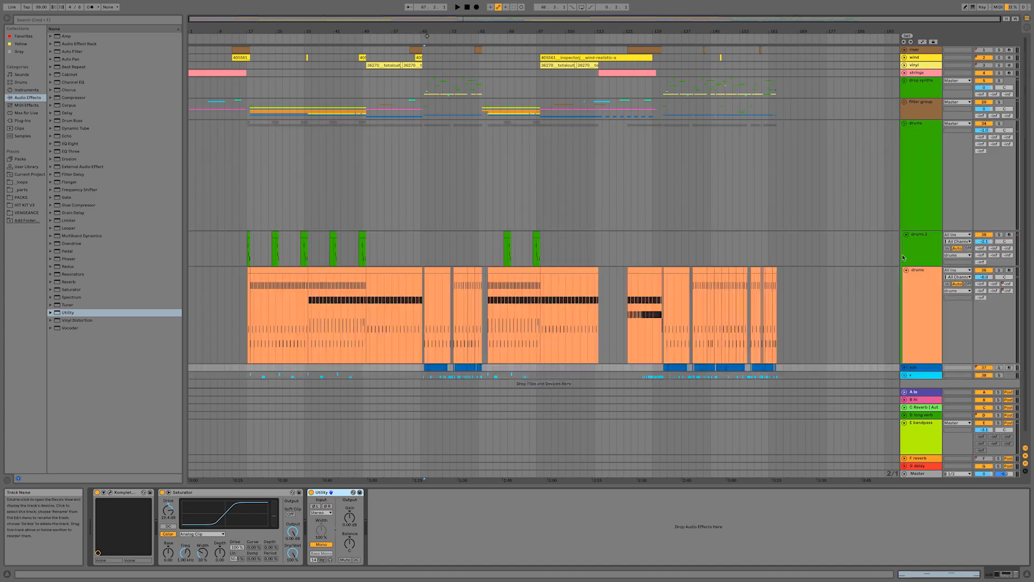
{"action": "scroll", "coordinate": [917, 296], "scroll_direction": "down", "scroll_amount": 1}
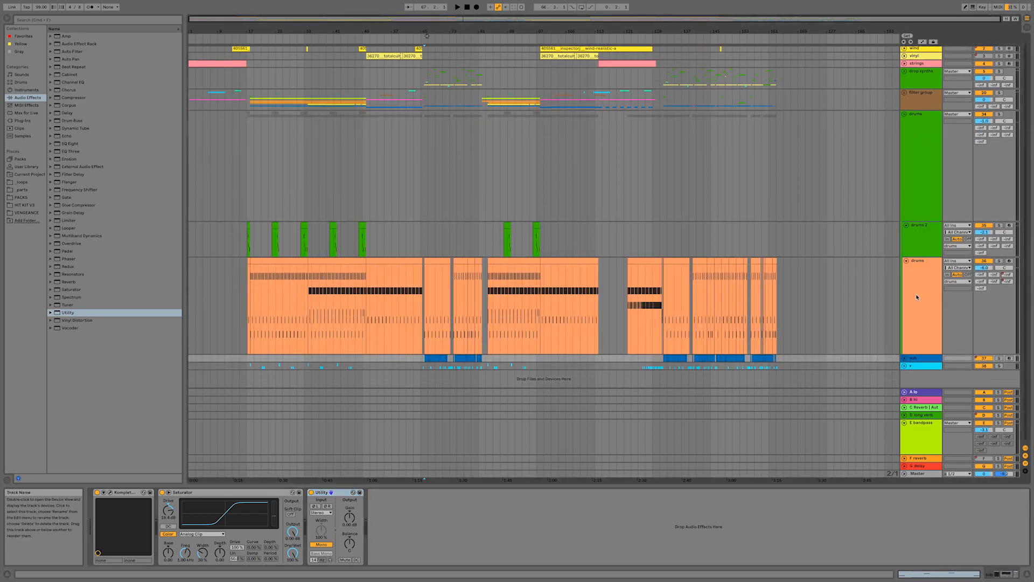
{"action": "left_click", "coordinate": [905, 95]}
{"action": "left_click", "coordinate": [925, 205]}
{"action": "left_click", "coordinate": [534, 543]}
Step: Play the final drop with the drop synths group soloed and unfold the group to show its tracks
{"action": "left_click", "coordinate": [667, 125]}
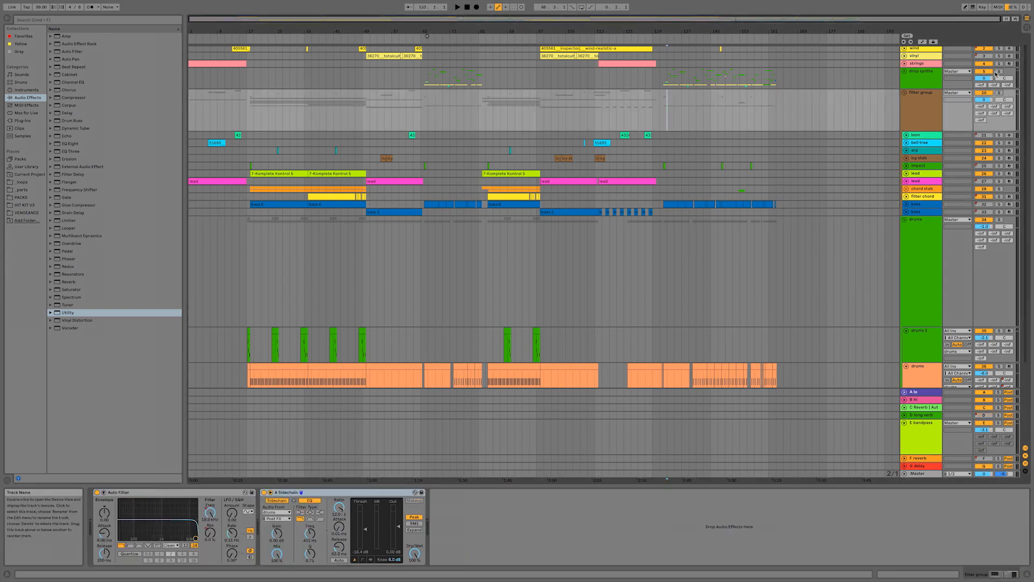
{"action": "key", "text": "space"}
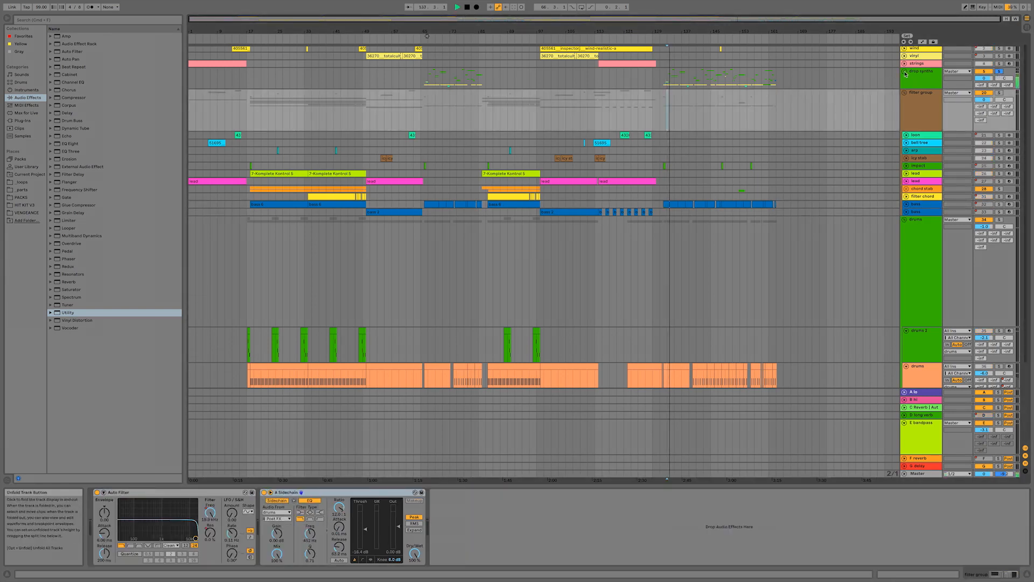
{"action": "left_click", "coordinate": [904, 71]}
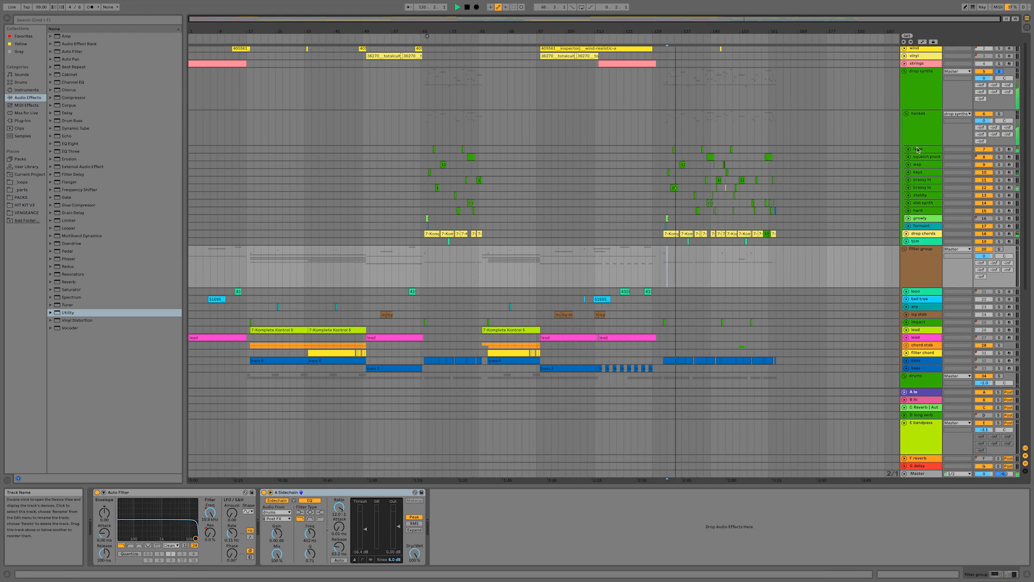
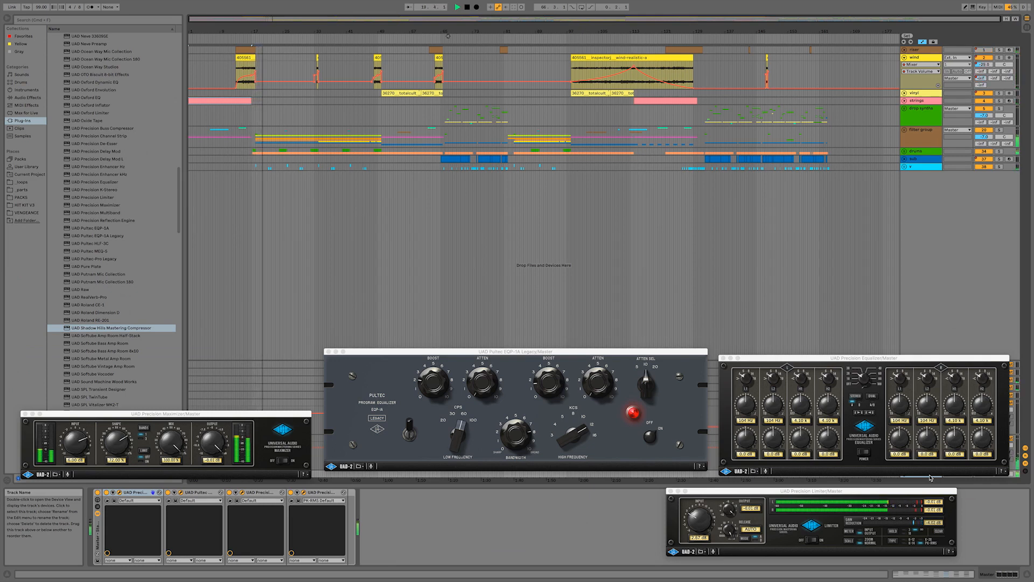
Step: Unfold the filter group and its chord stab group, and lower the chord stab group's volume slightly
{"action": "left_click", "coordinate": [905, 130]}
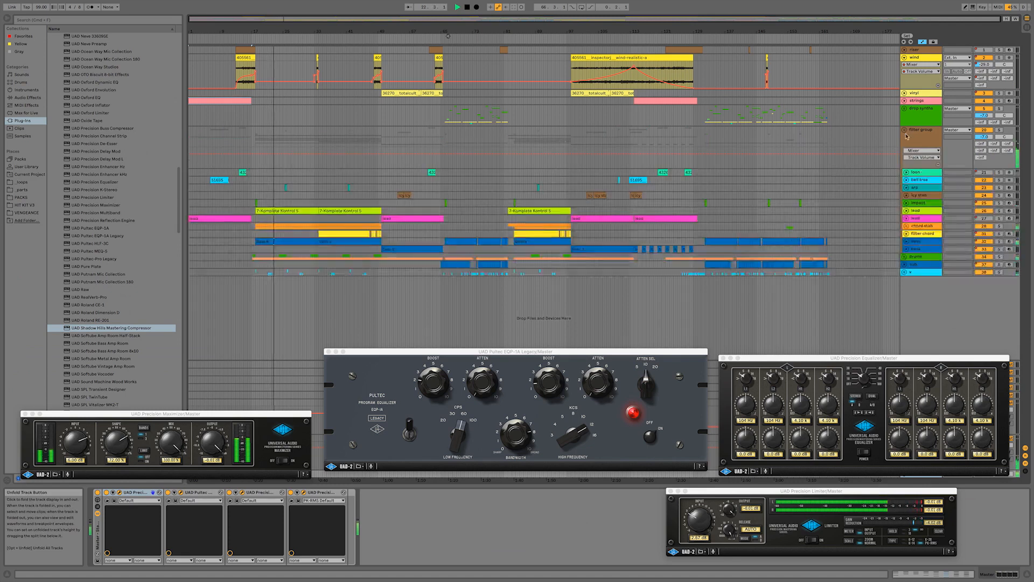
{"action": "left_click", "coordinate": [906, 226]}
{"action": "left_click_drag", "start_coordinate": [985, 233], "coordinate": [985, 240]}
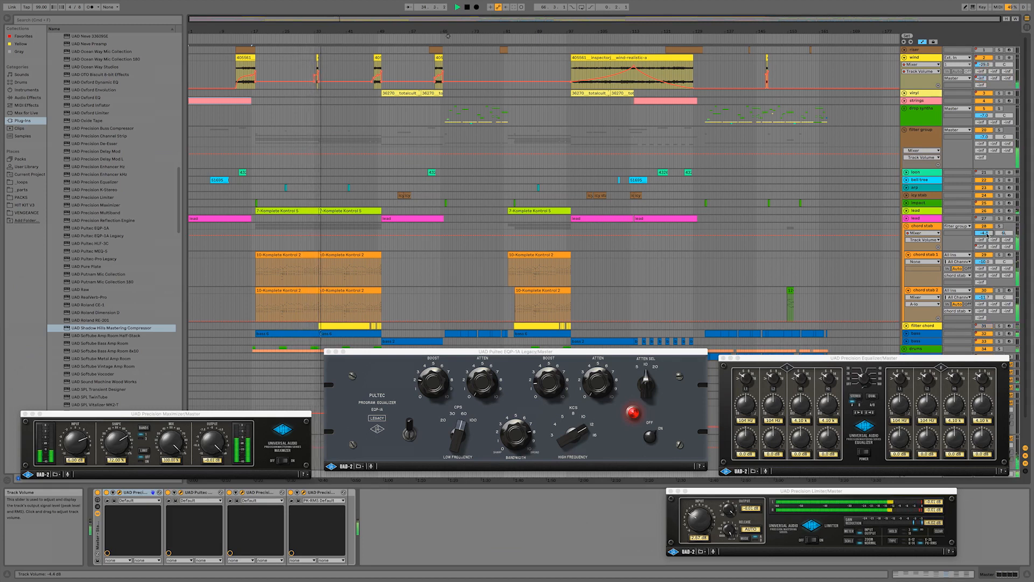
Step: Unfold the green lead track, select it to show its devices and lower its track volume slightly
{"action": "left_click", "coordinate": [906, 210]}
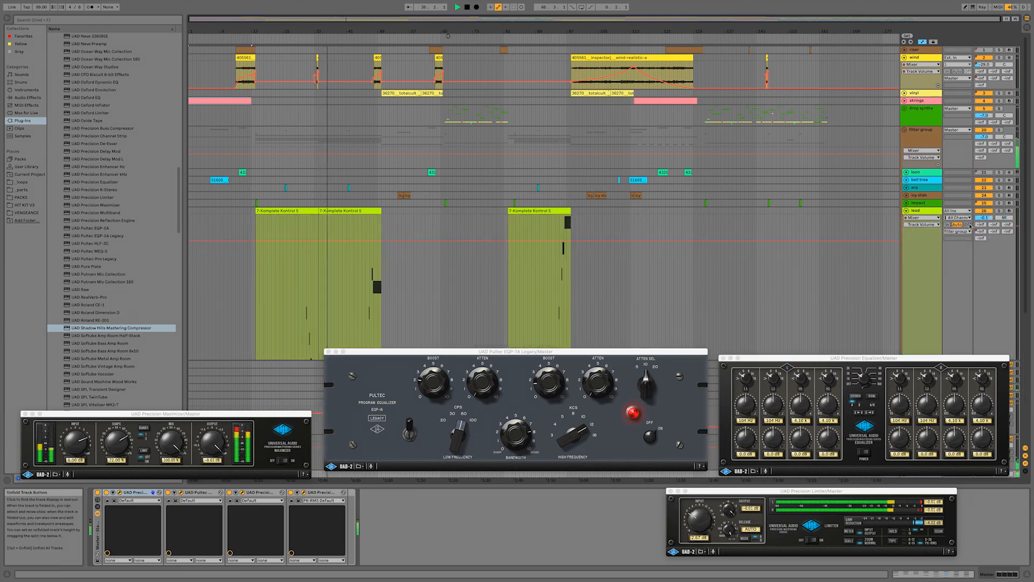
{"action": "left_click", "coordinate": [306, 295]}
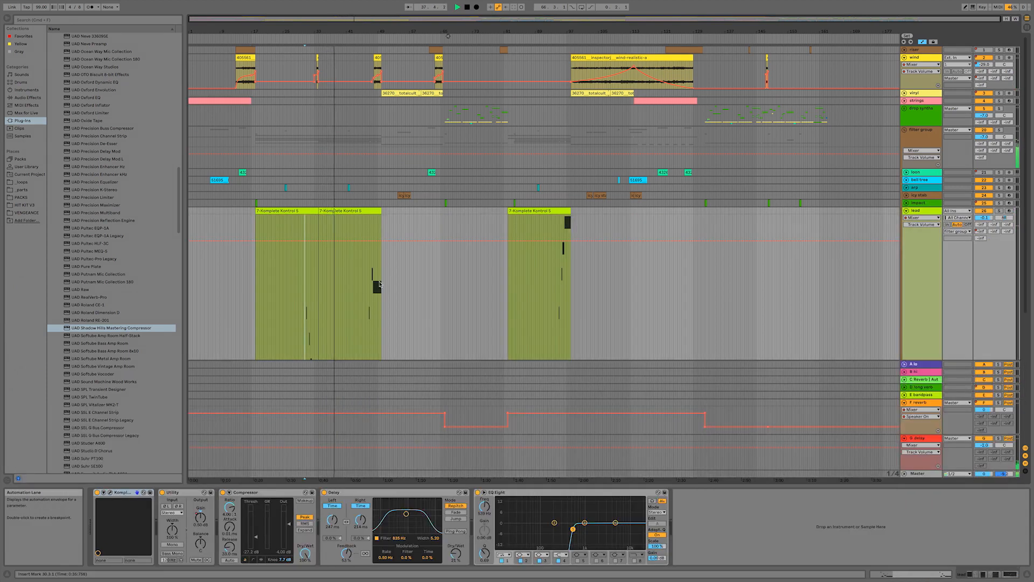
{"action": "scroll", "coordinate": [432, 283], "scroll_direction": "down", "scroll_amount": 3}
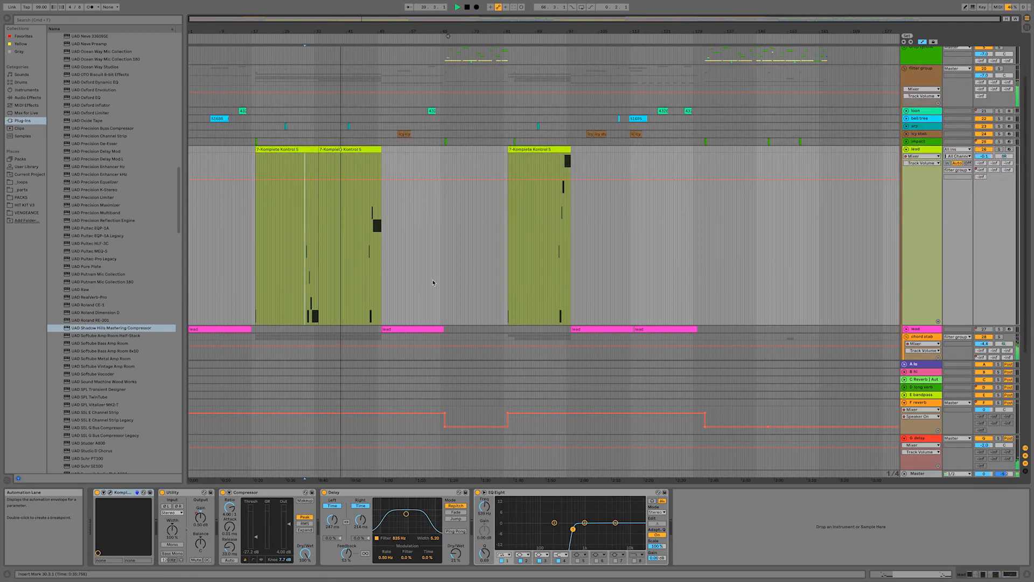
{"action": "scroll", "coordinate": [433, 282], "scroll_direction": "down", "scroll_amount": 3}
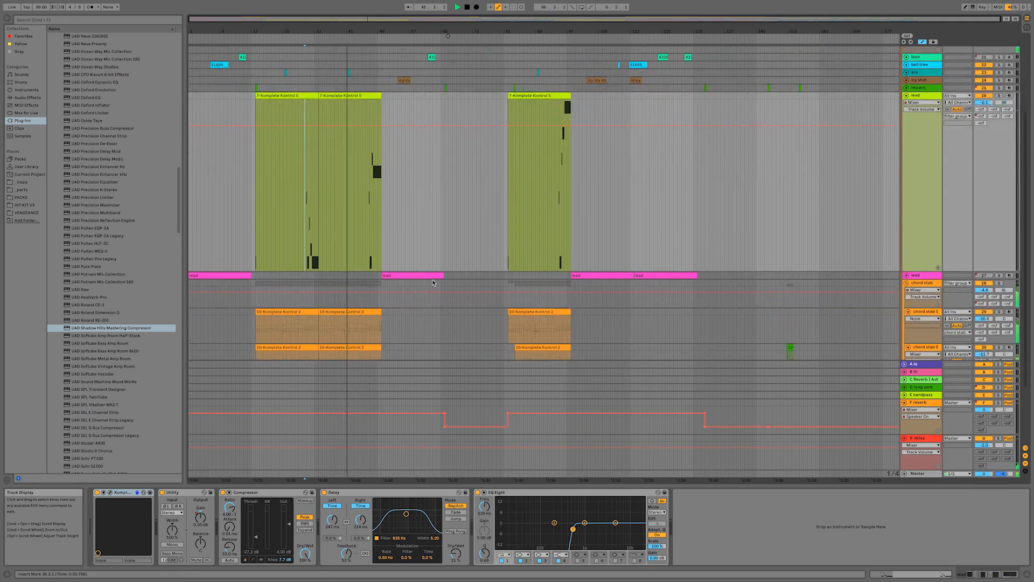
{"action": "scroll", "coordinate": [433, 282], "scroll_direction": "down", "scroll_amount": 1}
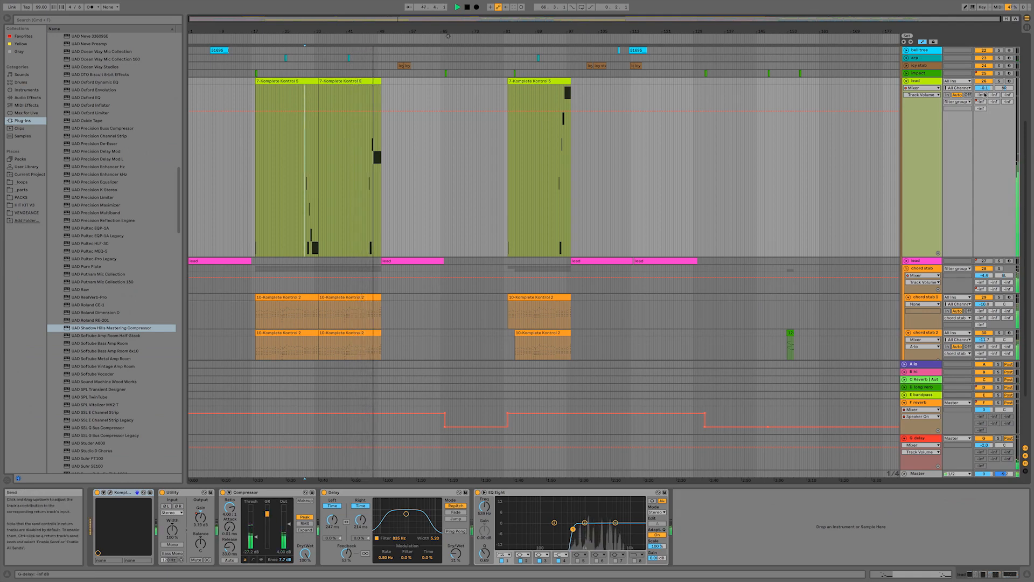
{"action": "left_click_drag", "start_coordinate": [984, 88], "coordinate": [984, 91]}
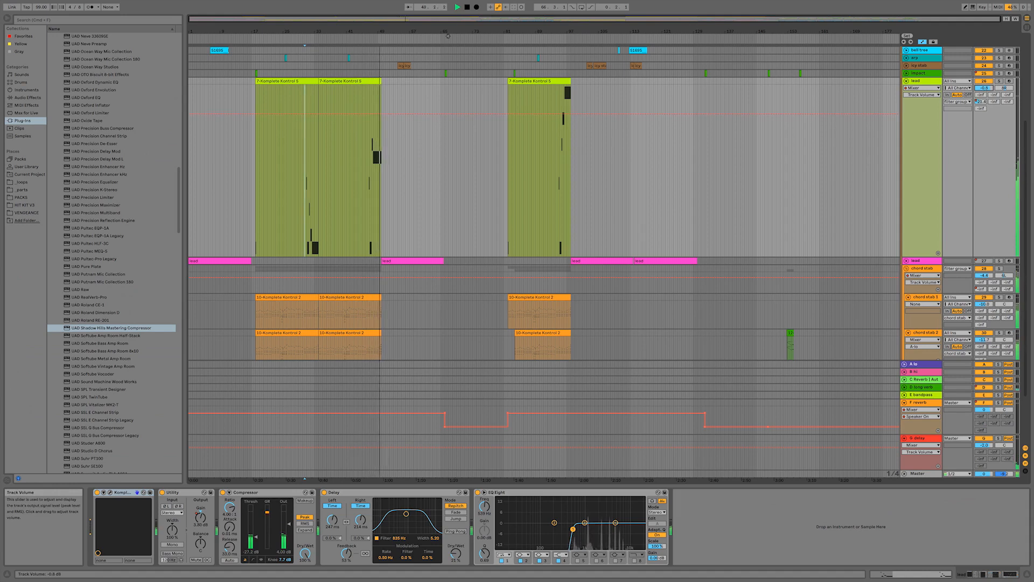
Step: Fold the lead and chord stab tracks and display the Master's mastering plug-ins
{"action": "scroll", "coordinate": [938, 178], "scroll_direction": "down", "scroll_amount": 5}
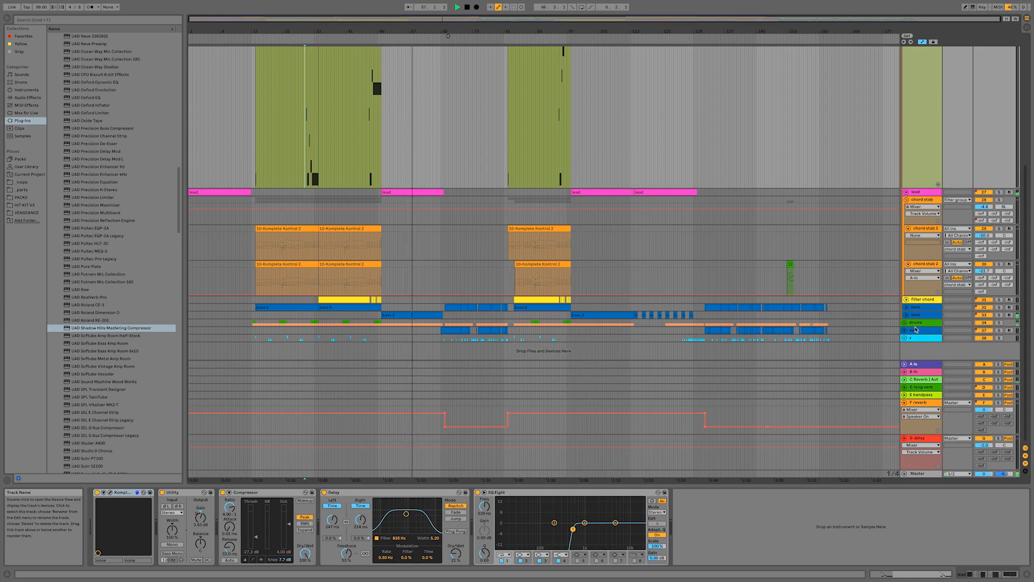
{"action": "scroll", "coordinate": [910, 259], "scroll_direction": "up", "scroll_amount": 6}
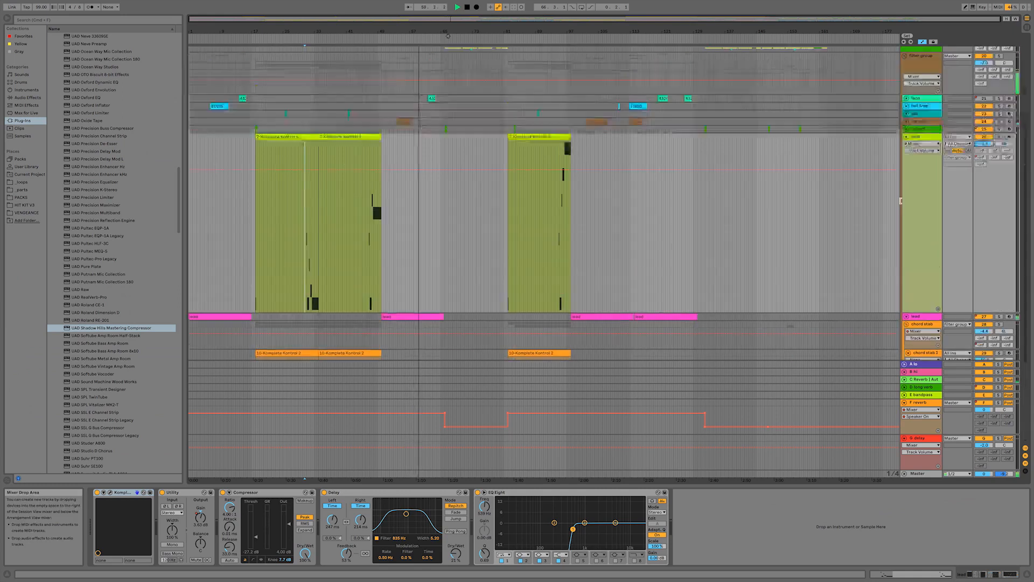
{"action": "left_click", "coordinate": [906, 189]}
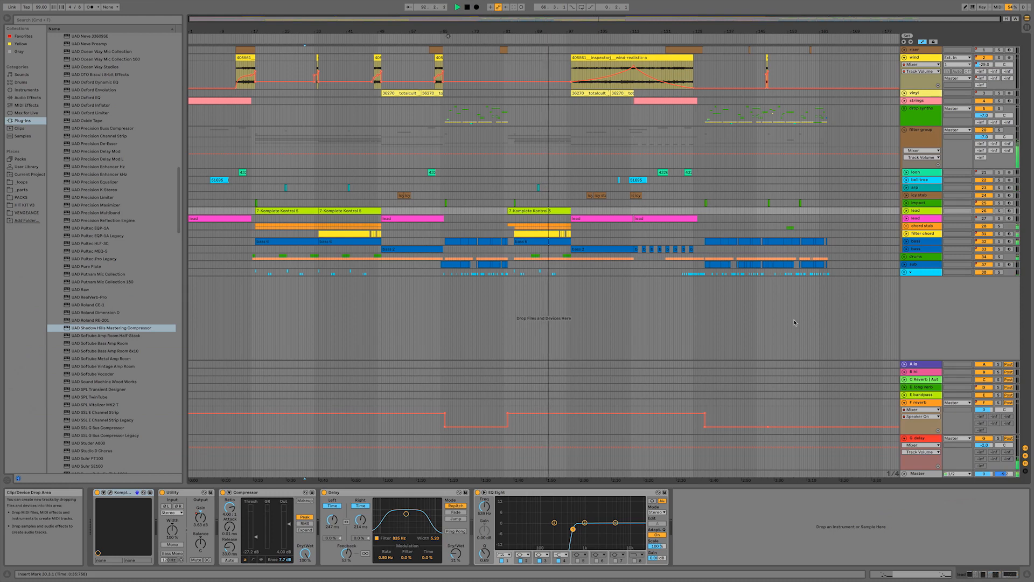
{"action": "left_click", "coordinate": [924, 474]}
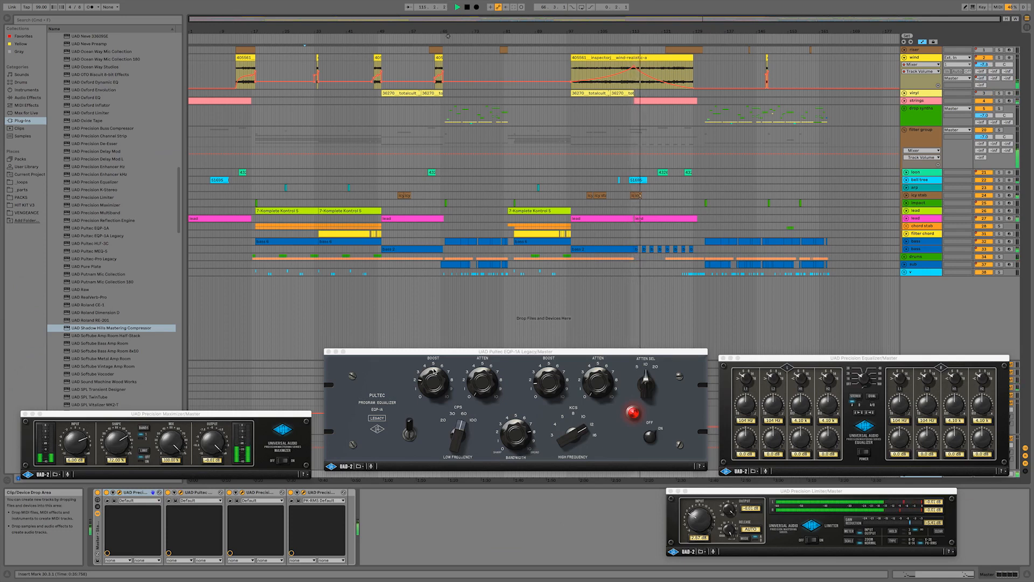
Step: Adjust the peak of the wind track's volume envelope over the long wind clip and replay that passage
{"action": "left_click", "coordinate": [635, 72]}
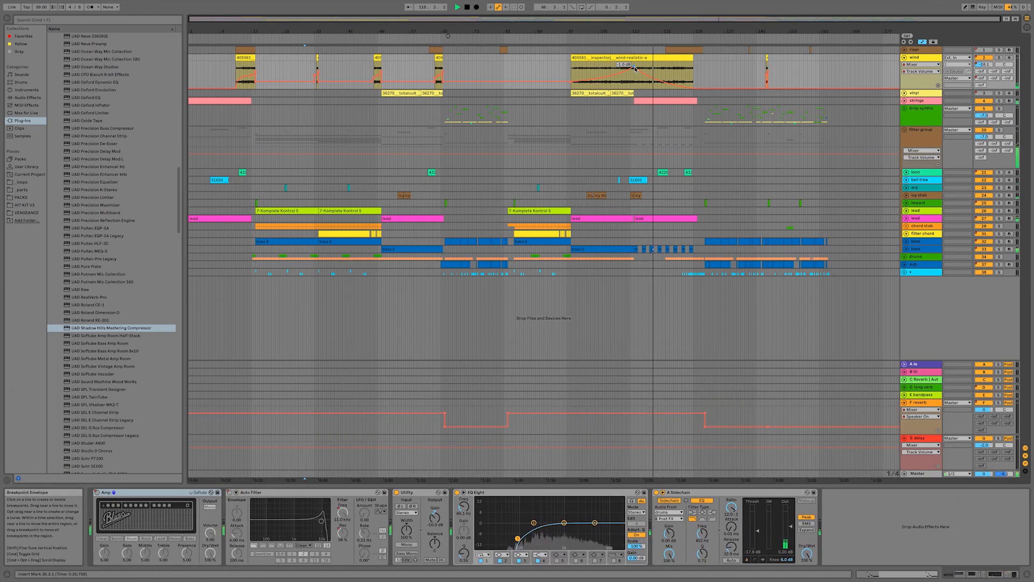
{"action": "left_click_drag", "start_coordinate": [634, 69], "coordinate": [635, 69]}
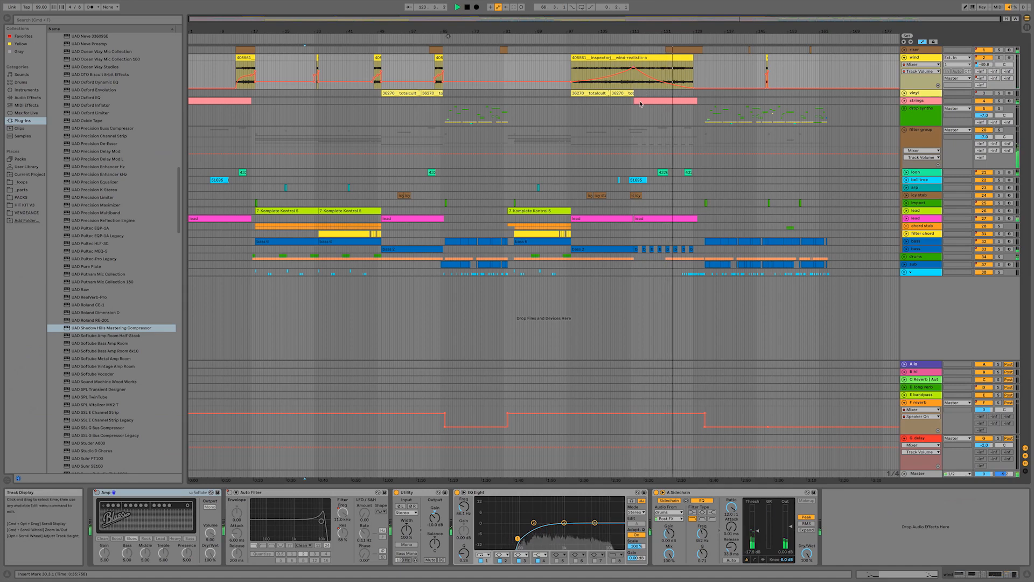
{"action": "left_click", "coordinate": [627, 85]}
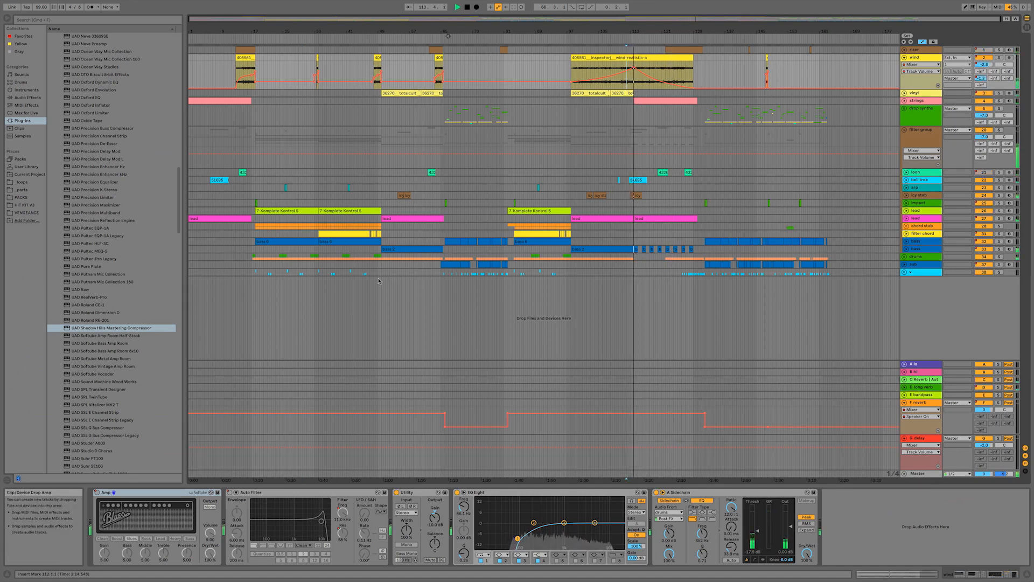
Step: Play an early vocal passage and the build-up to the final drop, and fold all tracks and return tracks
{"action": "left_click", "coordinate": [362, 272]}
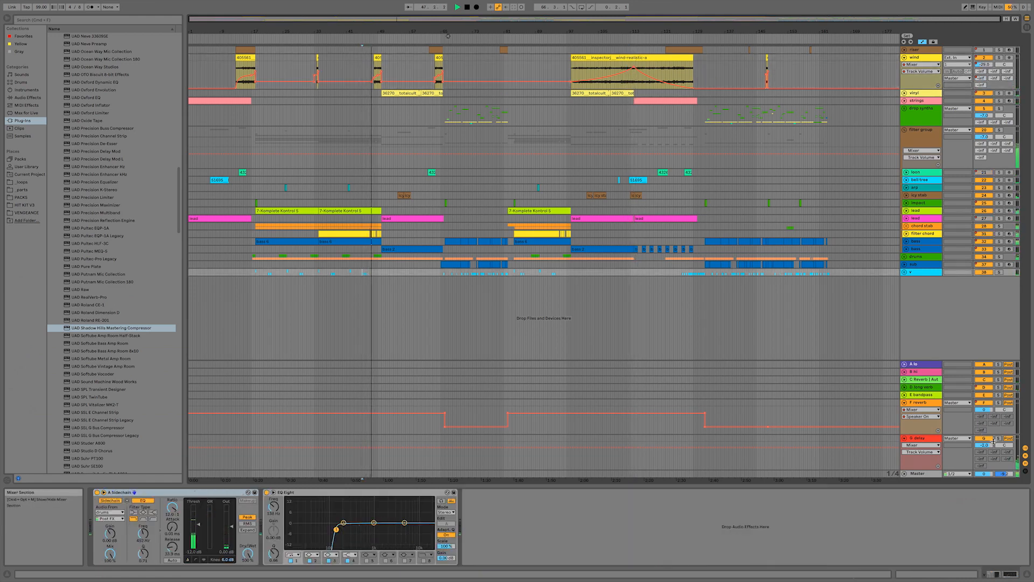
{"action": "left_click", "coordinate": [642, 291]}
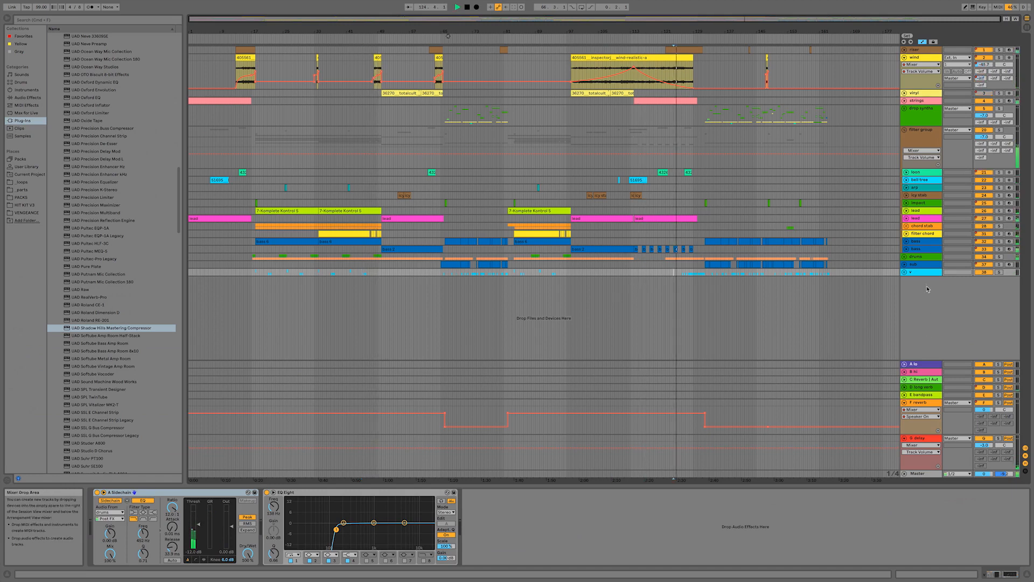
{"action": "left_click", "coordinate": [905, 273], "text": "alt"}
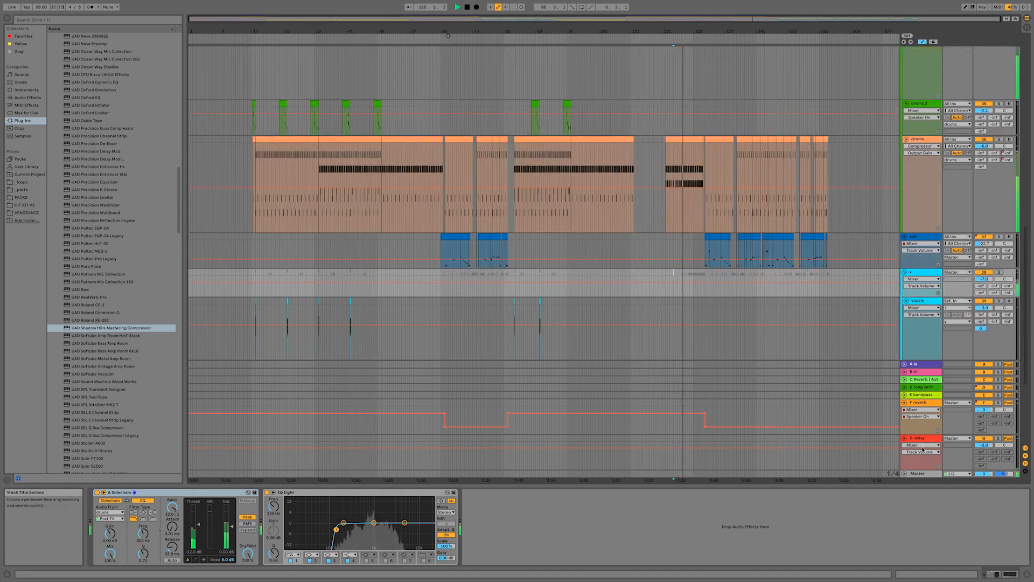
{"action": "left_click", "coordinate": [905, 403], "text": "alt"}
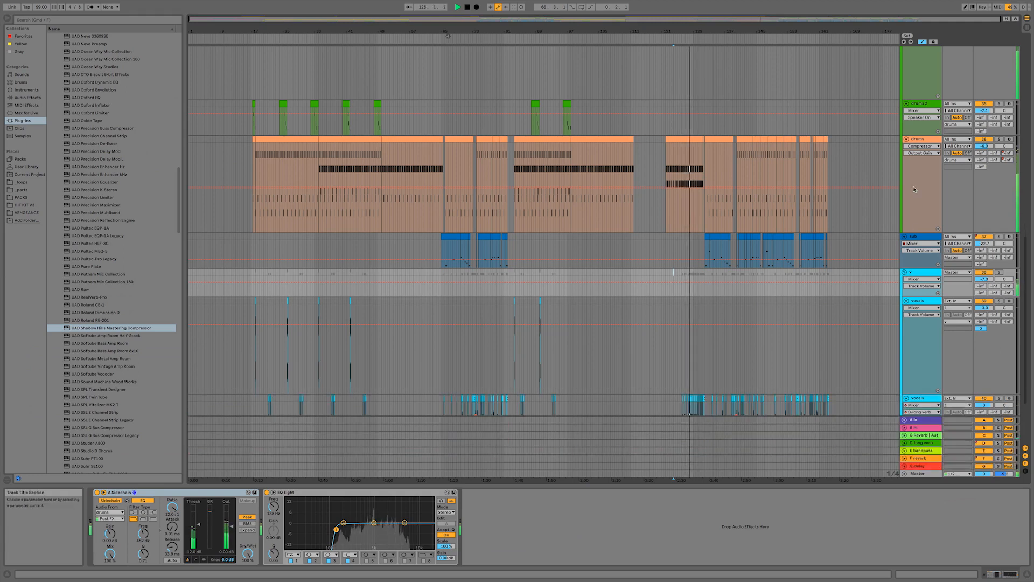
{"action": "scroll", "coordinate": [906, 79], "scroll_direction": "up", "scroll_amount": 10}
{"action": "left_click", "coordinate": [904, 65], "text": "alt"}
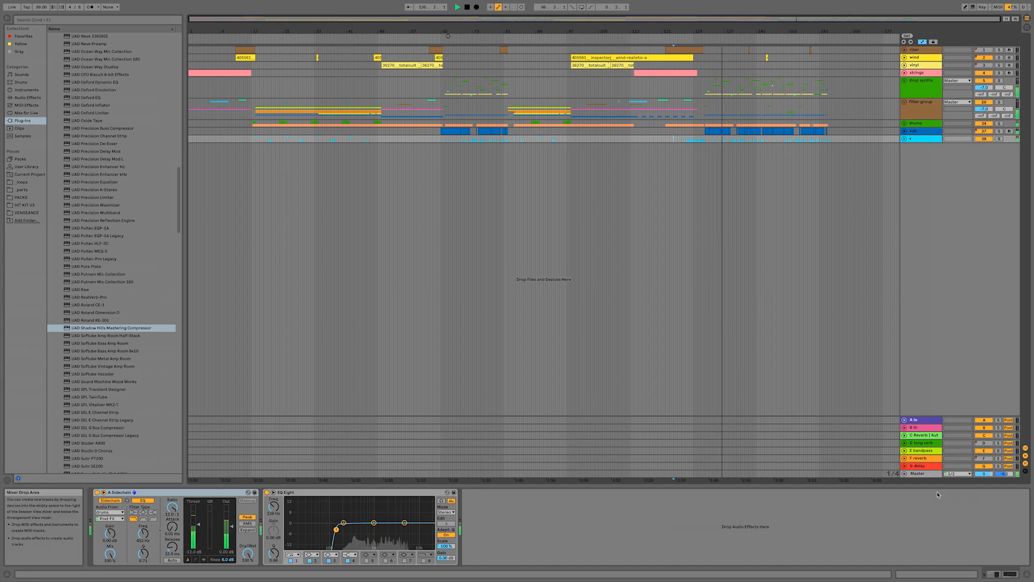
Step: Fine-tune the Input and raise the Shape of the UAD Precision Maximizer on the Master
{"action": "left_click", "coordinate": [923, 473]}
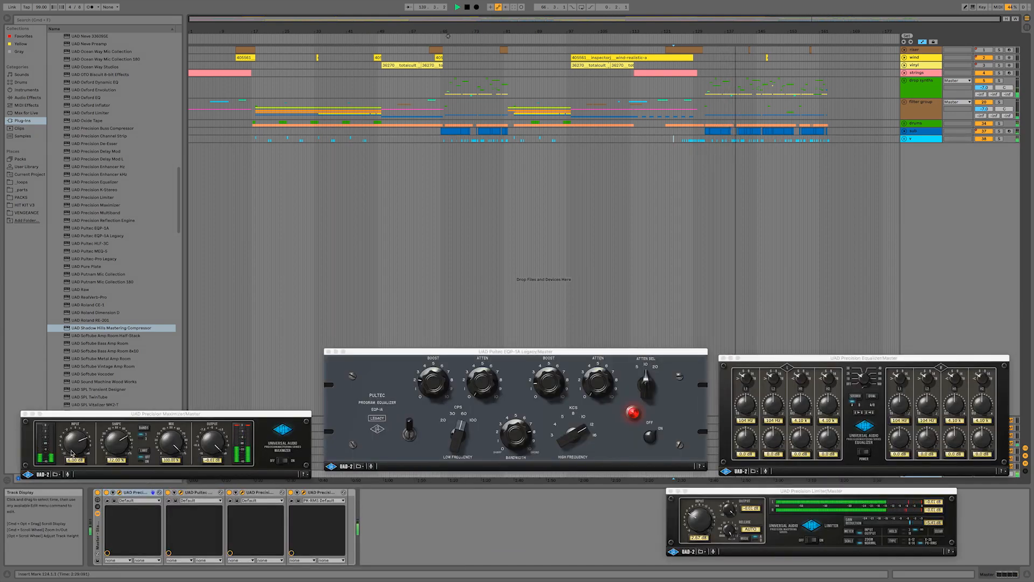
{"action": "left_click_drag", "start_coordinate": [78, 453], "coordinate": [77, 450]}
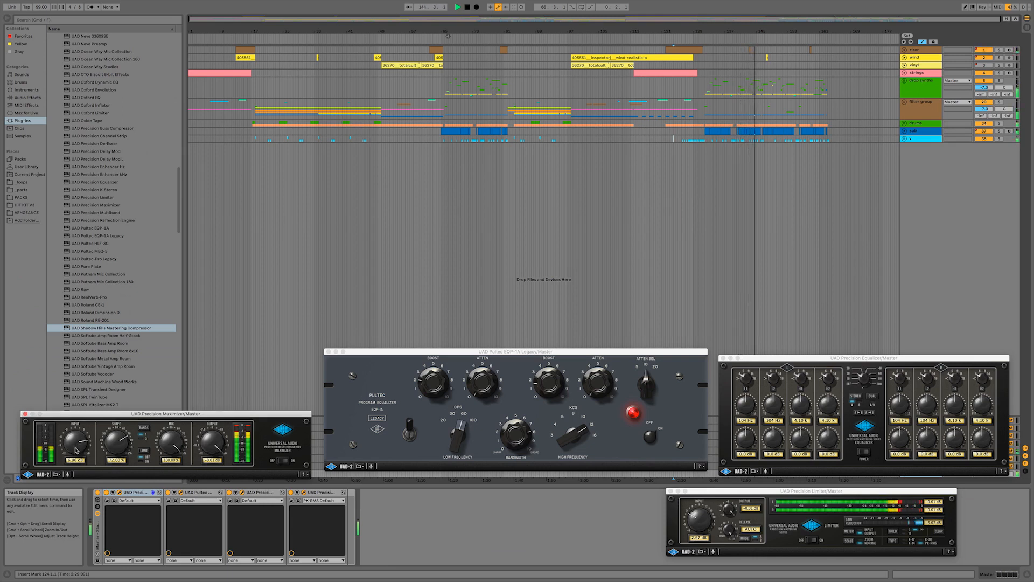
{"action": "left_click_drag", "start_coordinate": [115, 445], "coordinate": [114, 440]}
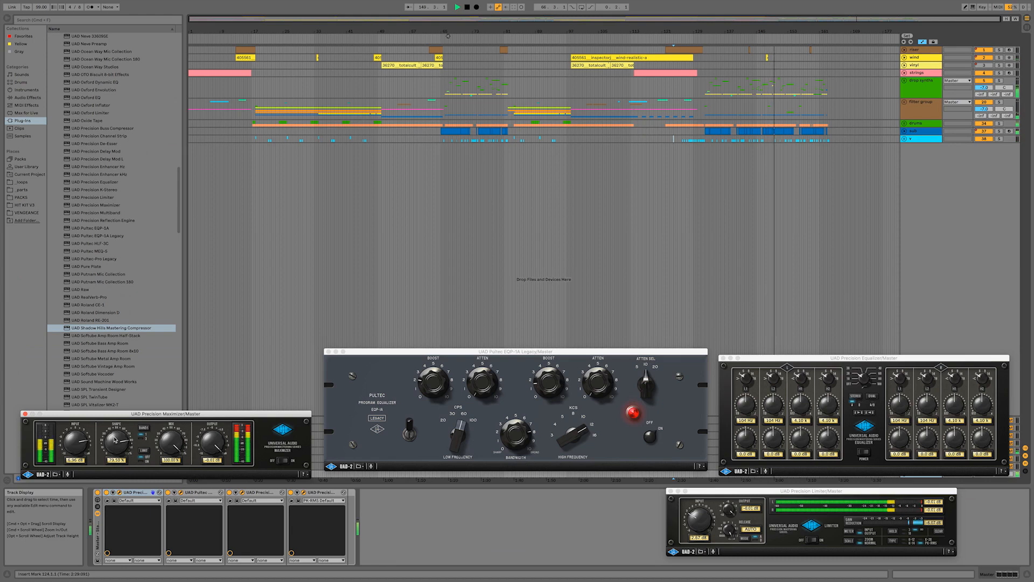
Step: Play the passages leading into the drops and unfold the Master track to show its Track Volume envelope
{"action": "left_click", "coordinate": [656, 139]}
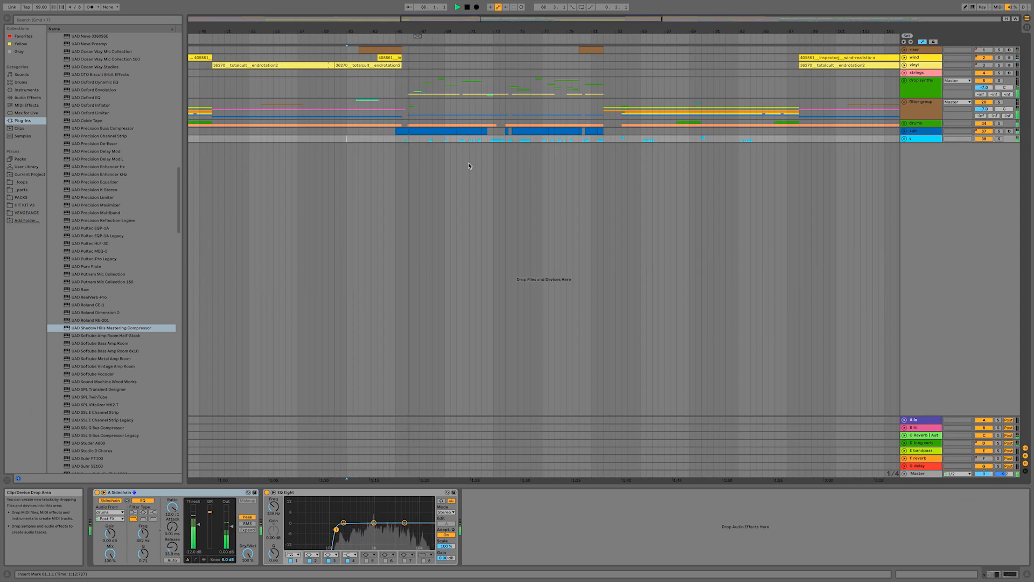
{"action": "scroll", "coordinate": [469, 166], "scroll_direction": "right", "scroll_amount": 10}
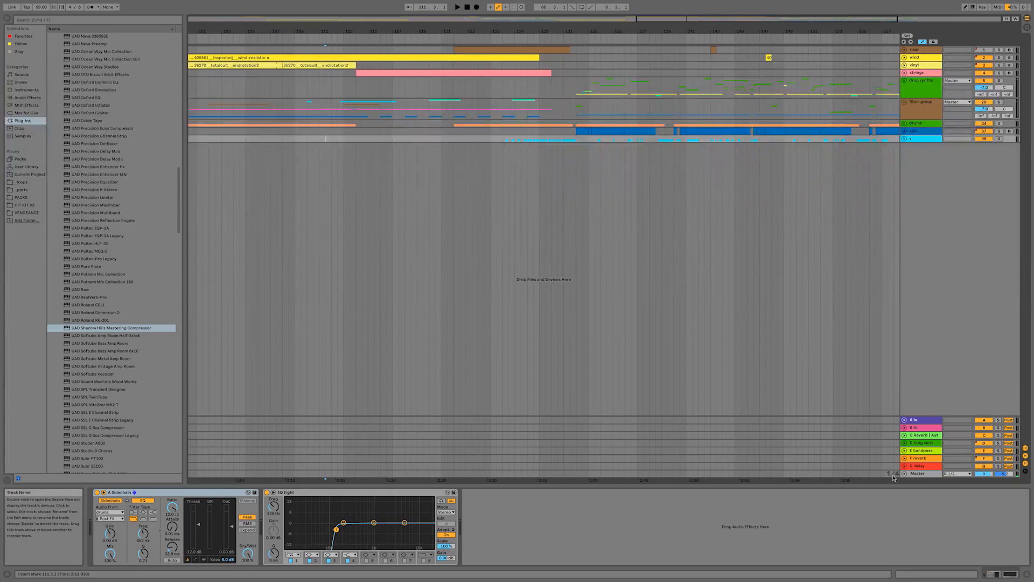
{"action": "left_click", "coordinate": [904, 474]}
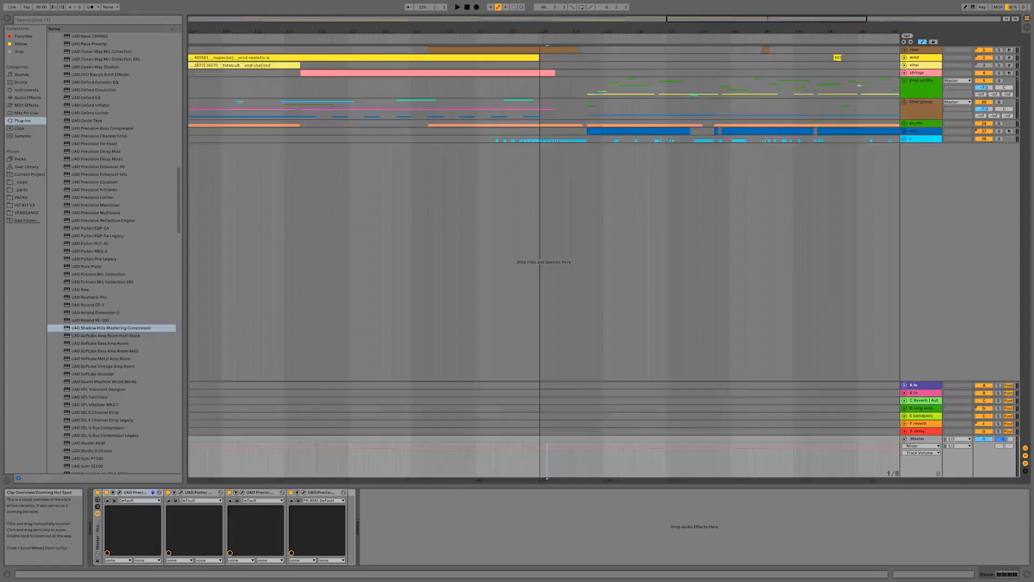
Step: Unfold the drums group and add a slight dip to the Master Track Volume envelope, recovering at the drum fill before the final drop
{"action": "left_click_drag", "start_coordinate": [766, 16], "coordinate": [767, 20]}
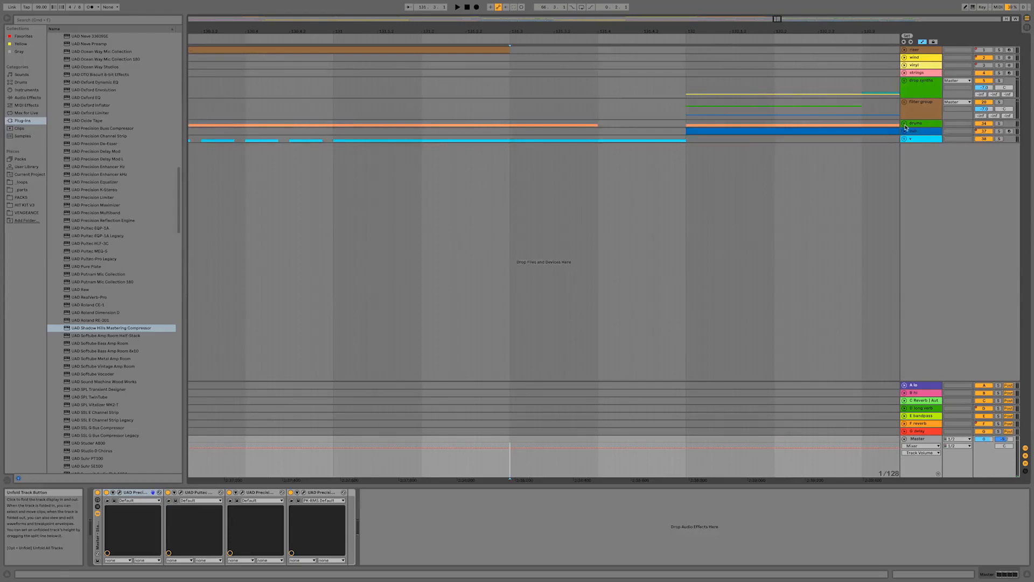
{"action": "left_click", "coordinate": [613, 282]}
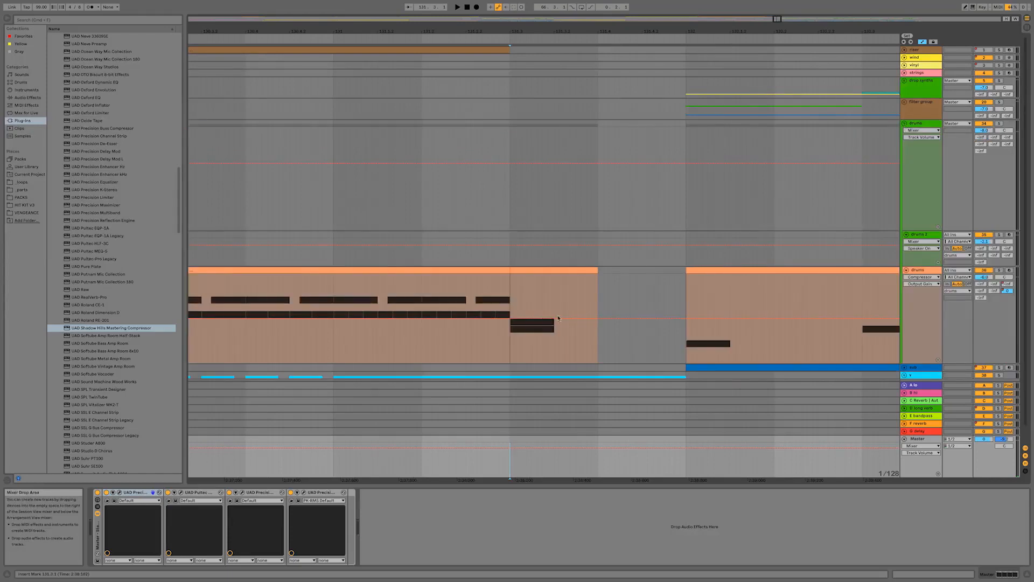
{"action": "left_click", "coordinate": [513, 336]}
{"action": "scroll", "coordinate": [509, 356], "scroll_direction": "down", "scroll_amount": 1}
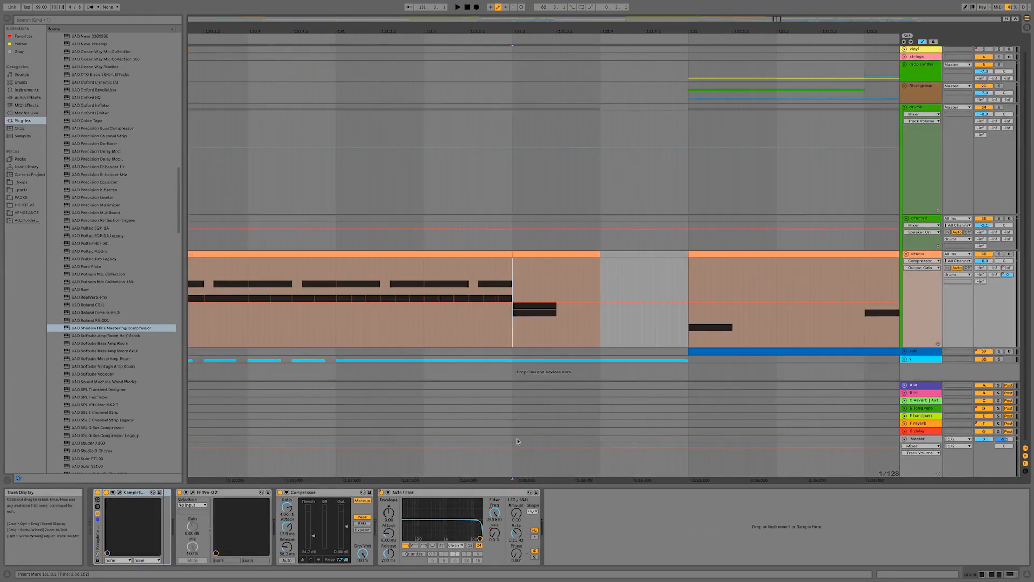
{"action": "left_click", "coordinate": [512, 452]}
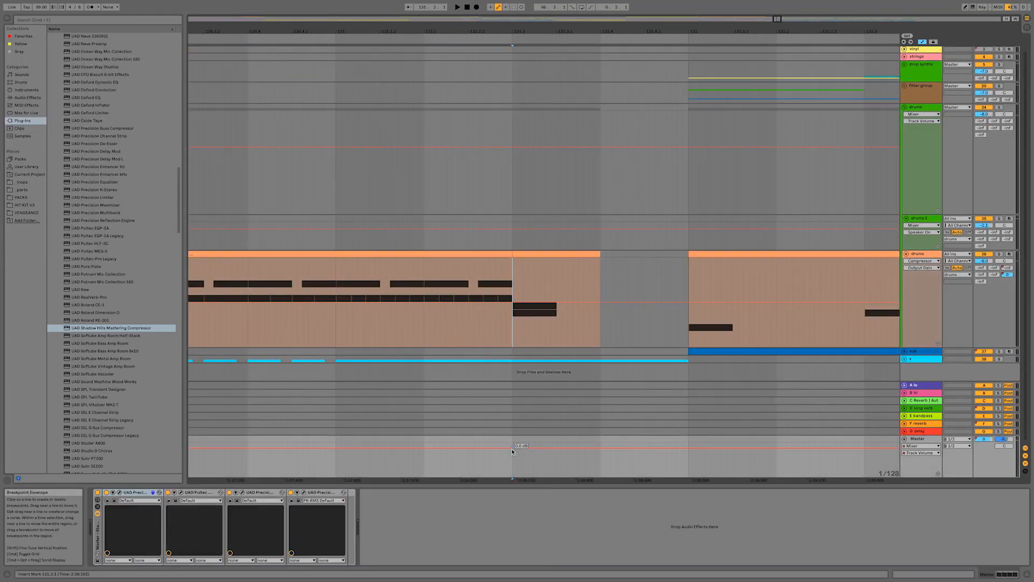
{"action": "left_click_drag", "start_coordinate": [778, 19], "coordinate": [733, 4]}
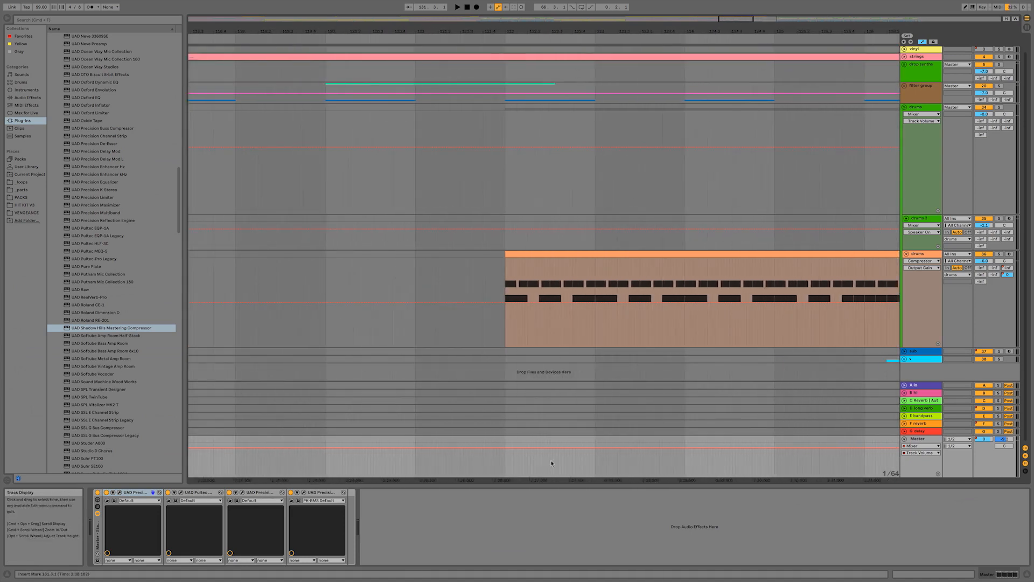
{"action": "scroll", "coordinate": [619, 470], "scroll_direction": "right", "scroll_amount": 10}
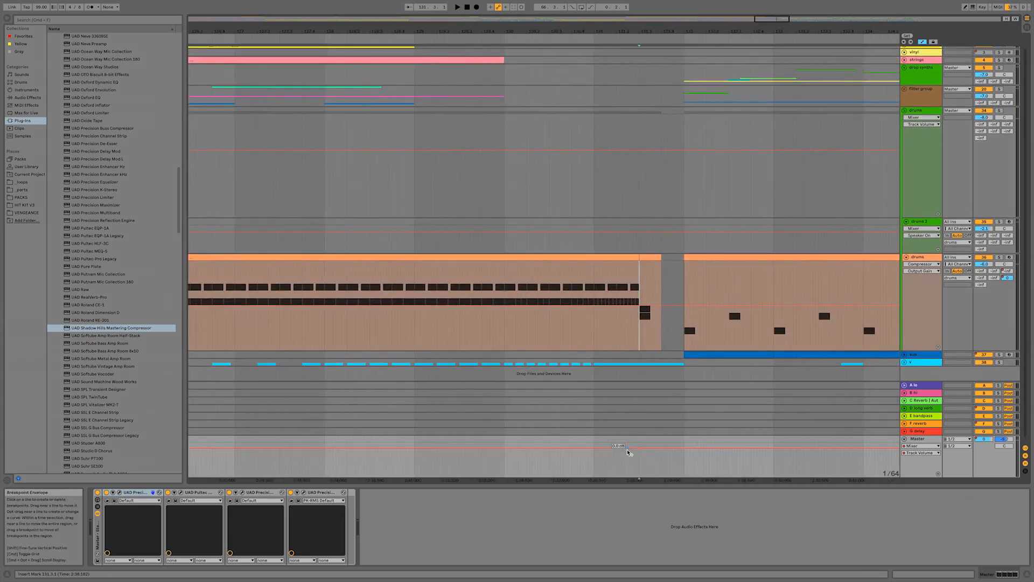
{"action": "left_click_drag", "start_coordinate": [629, 451], "coordinate": [628, 455]}
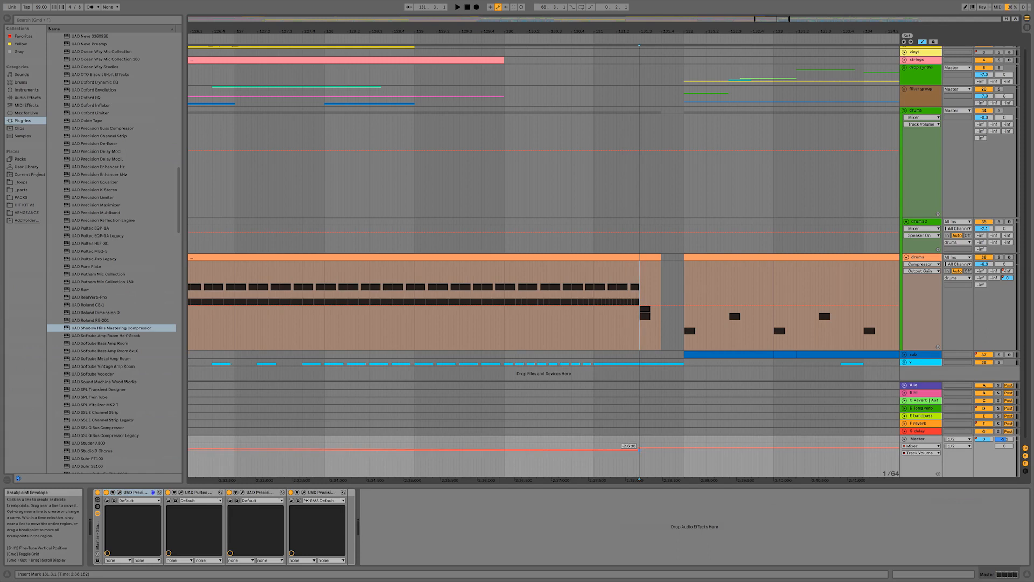
Step: Play from the start of the build-up drum clip into the final drop to check the Master volume dip
{"action": "left_click", "coordinate": [529, 465]}
{"action": "key", "text": "minus"}
{"action": "key", "text": "minus"}
{"action": "key", "text": "minus"}
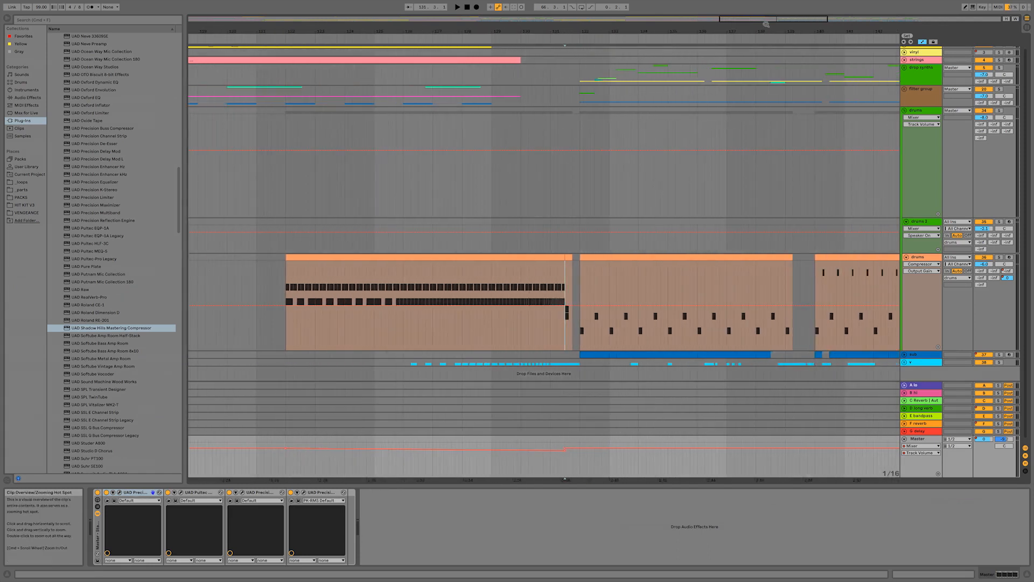
{"action": "left_click", "coordinate": [293, 257]}
{"action": "key", "text": "space"}
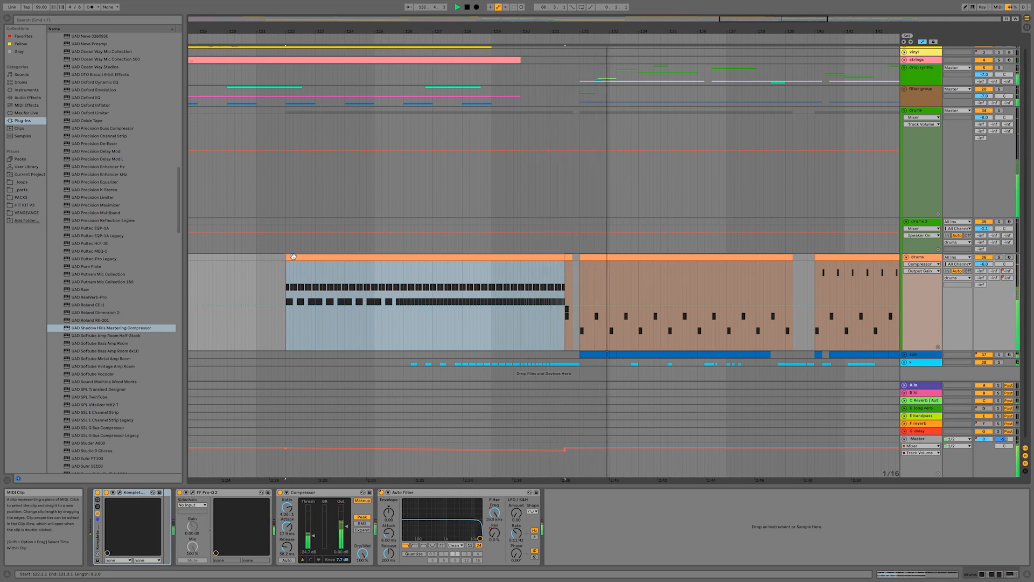
{"action": "key", "text": "space"}
{"action": "left_click", "coordinate": [675, 474]}
{"action": "left_click", "coordinate": [315, 258]}
{"action": "key", "text": "space"}
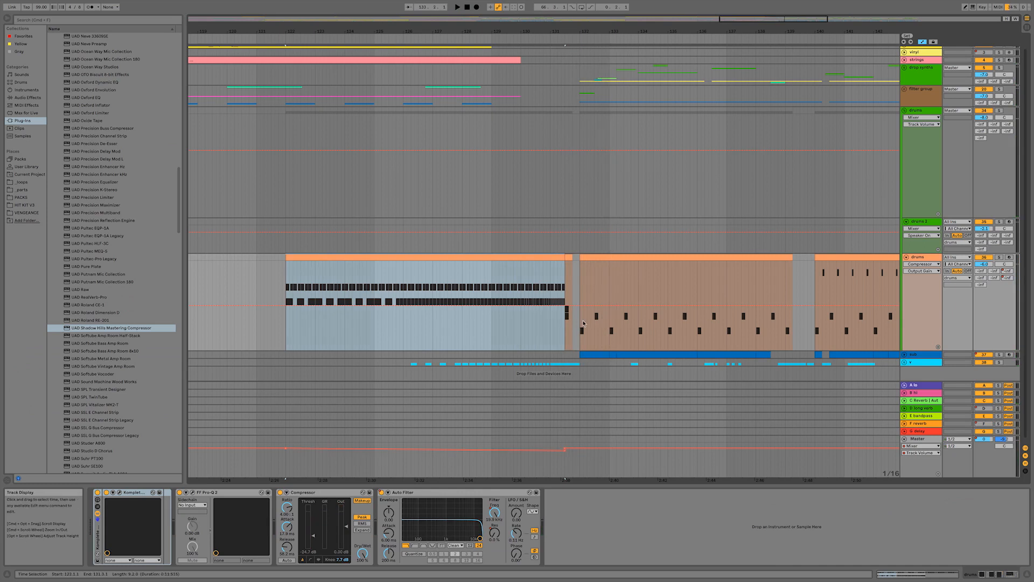
Step: Extend the Master volume dip back to the start of the last strings clip and play through the build-up to the final drop
{"action": "left_click_drag", "start_coordinate": [779, 19], "coordinate": [780, 4]}
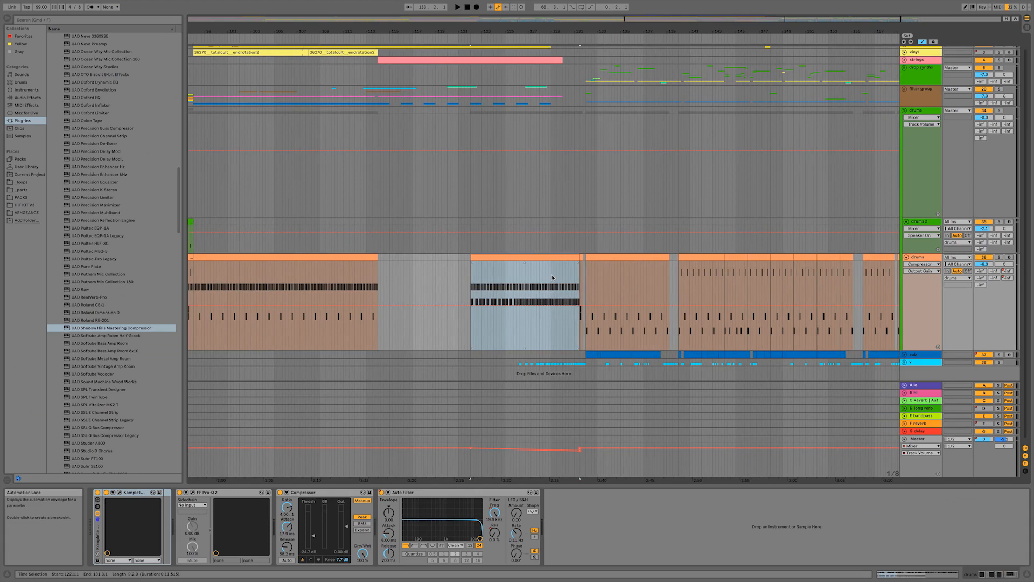
{"action": "left_click", "coordinate": [406, 473]}
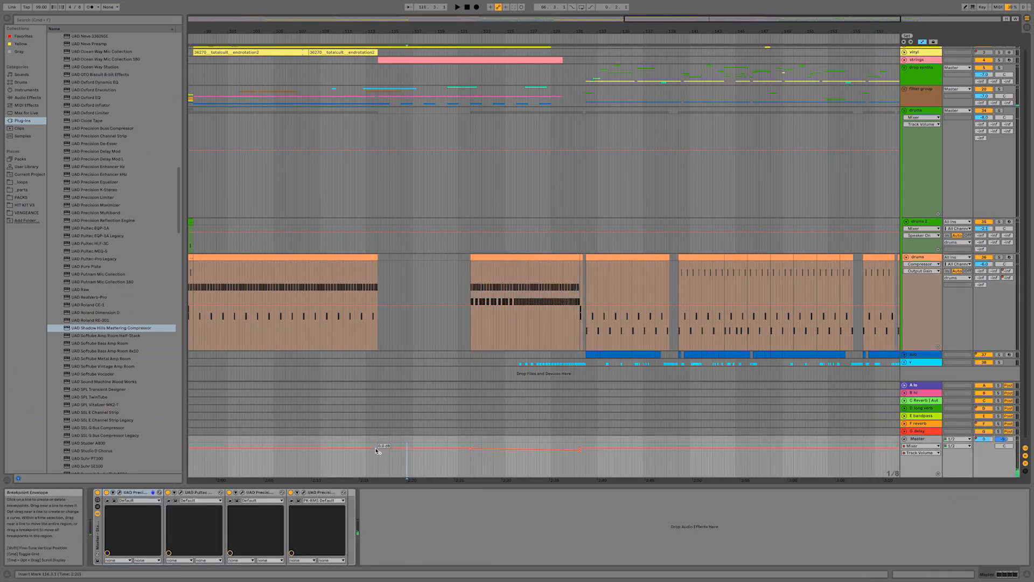
{"action": "left_click", "coordinate": [366, 464]}
{"action": "key", "text": "plus"}
{"action": "key", "text": "plus"}
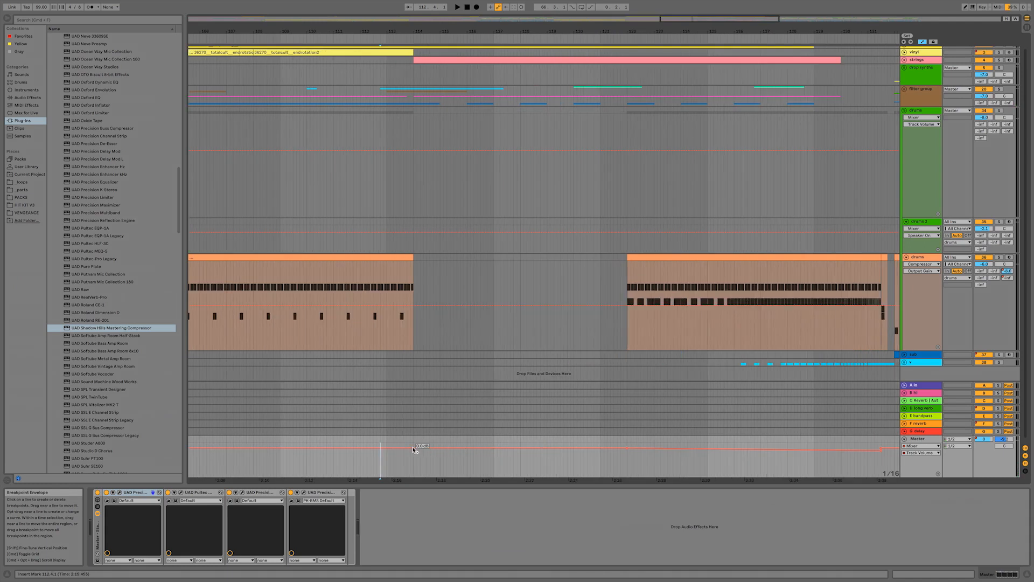
{"action": "key", "text": "space"}
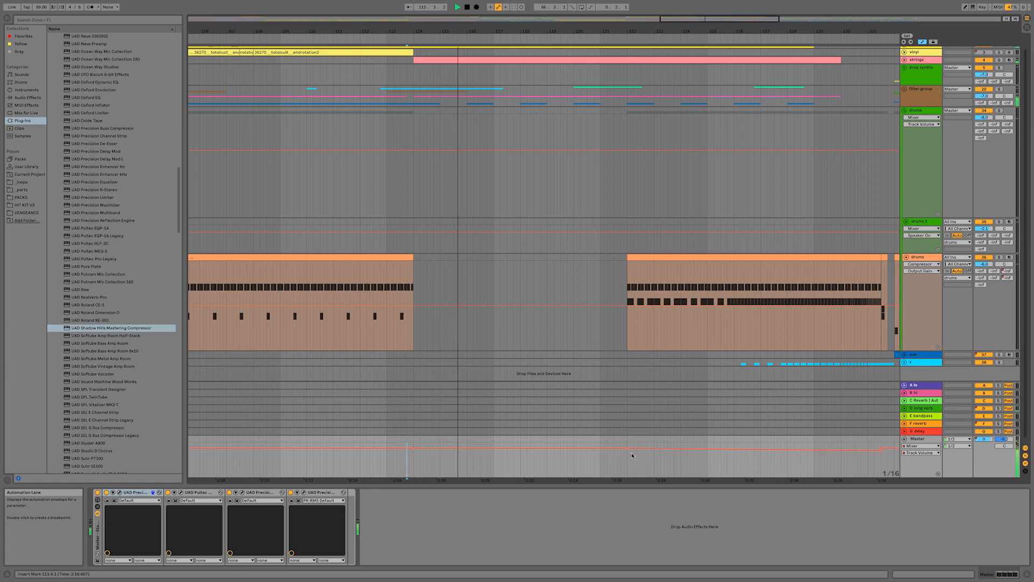
{"action": "mouse_move", "coordinate": [747, 19]}
{"action": "left_mouse_down"}
{"action": "mouse_move", "coordinate": [747, 1]}
{"action": "mouse_move", "coordinate": [749, 20]}
{"action": "left_mouse_up"}
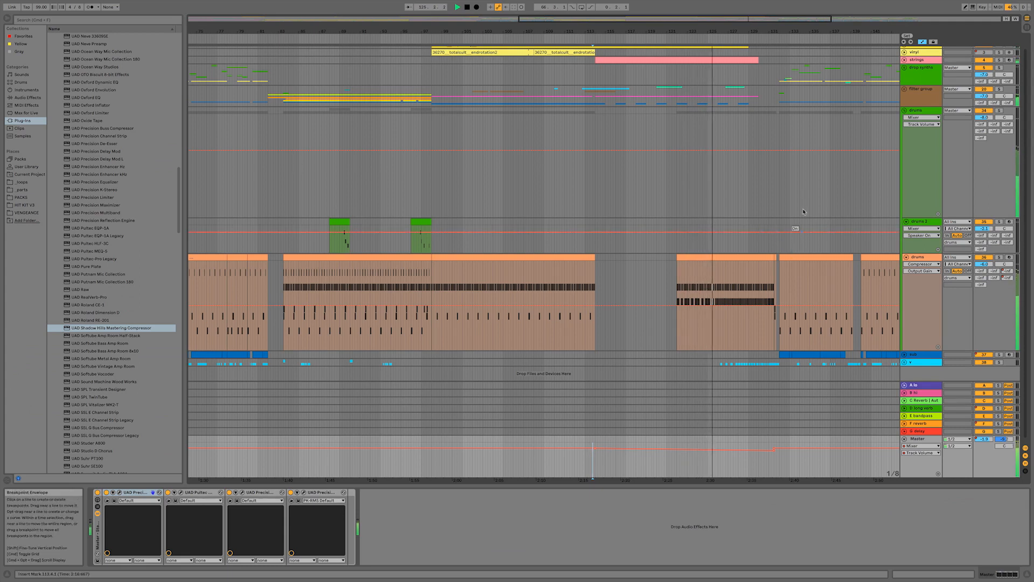
{"action": "scroll", "coordinate": [792, 220], "scroll_direction": "right", "scroll_amount": 5}
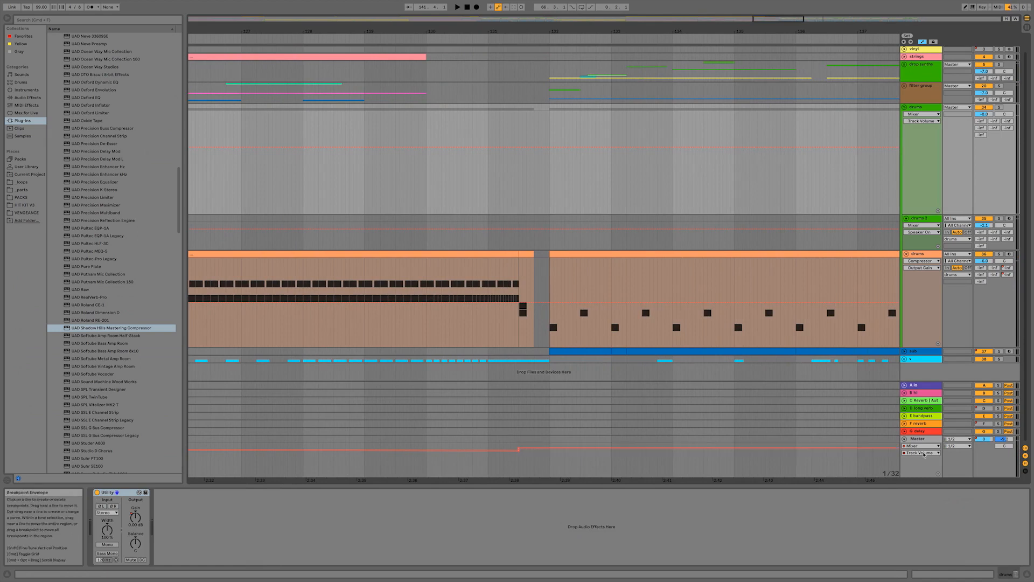
Step: Fold all tracks and extend the loop over the whole song, ending at bar 168
{"action": "left_click", "coordinate": [922, 439]}
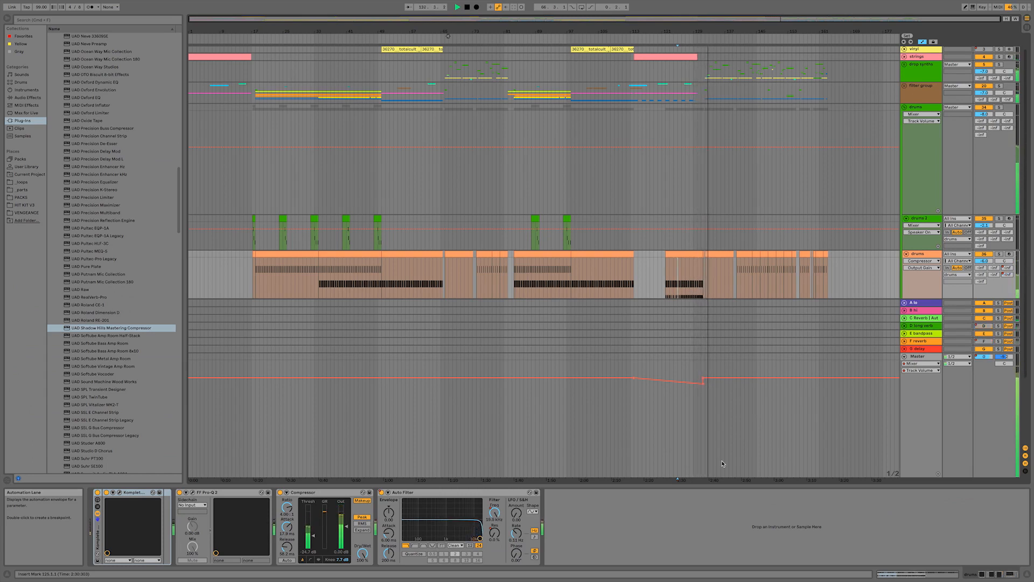
{"action": "left_click", "coordinate": [904, 107]}
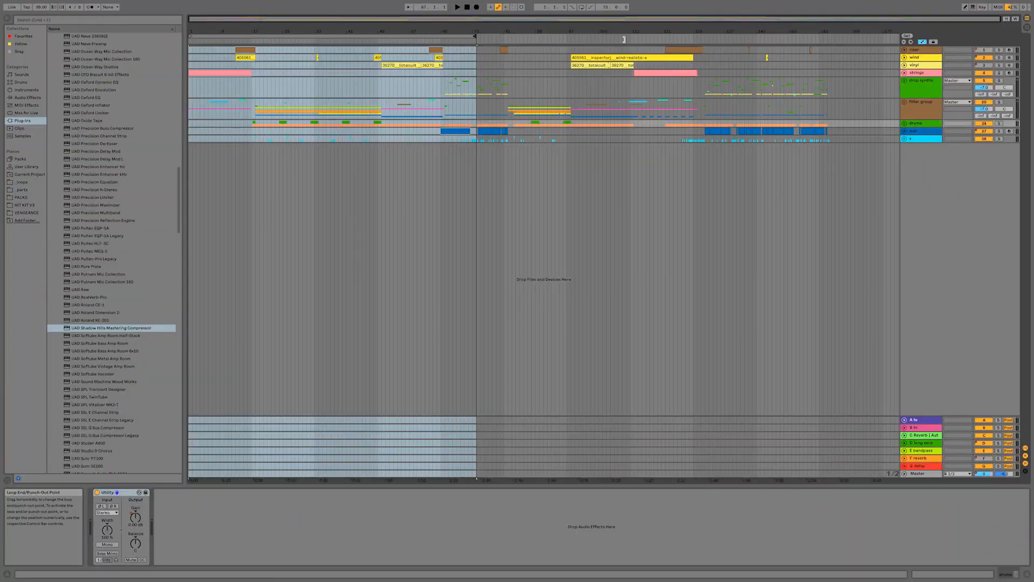
{"action": "left_click_drag", "start_coordinate": [474, 36], "coordinate": [845, 36]}
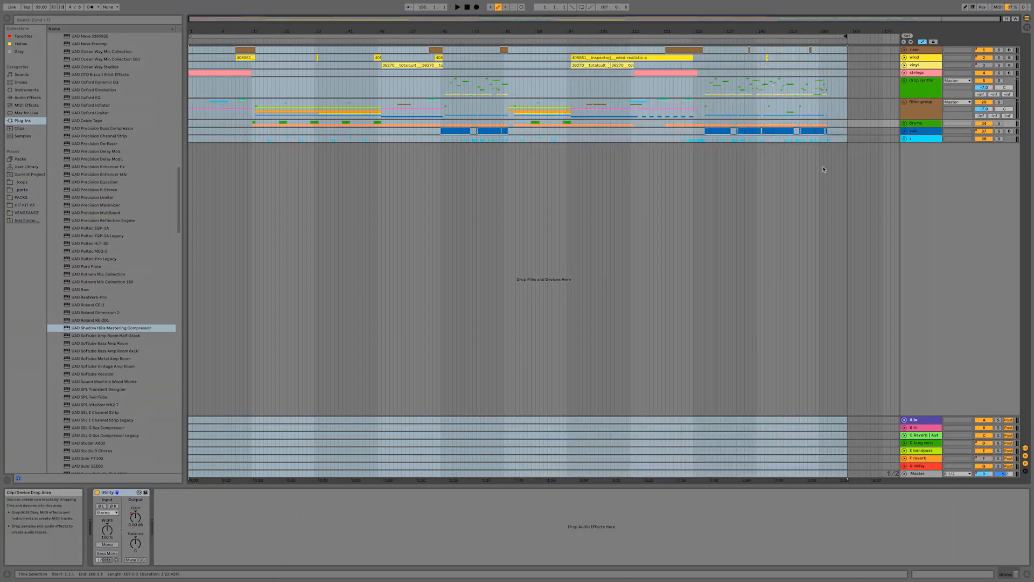
{"action": "key", "text": "ctrl+a"}
{"action": "left_click_drag", "start_coordinate": [949, 20], "coordinate": [790, 123]}
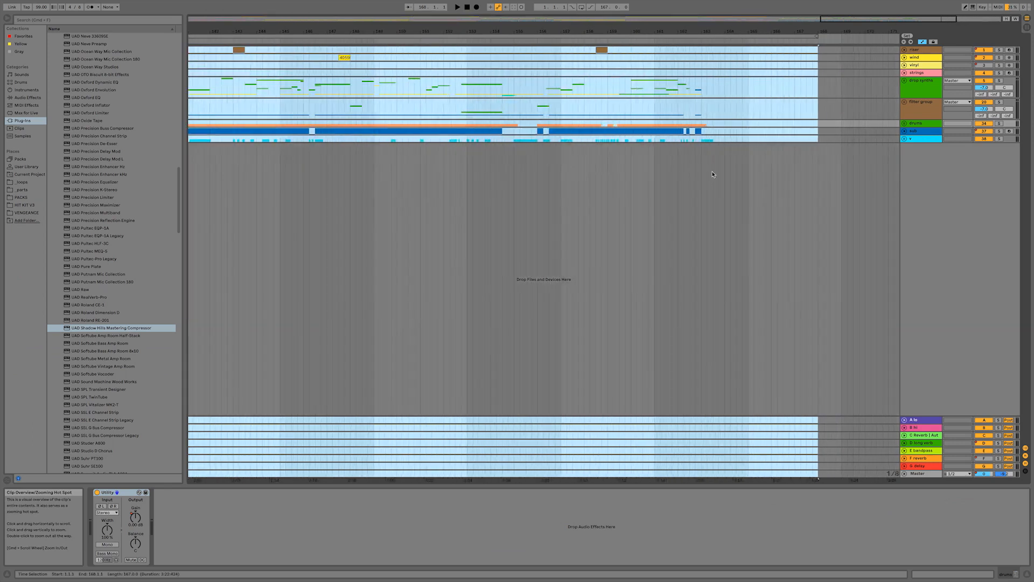
Step: Unfold all tracks, move the loop end to bar 169 and play the song's ending
{"action": "left_click", "coordinate": [668, 180]}
{"action": "left_click", "coordinate": [903, 139], "text": "alt"}
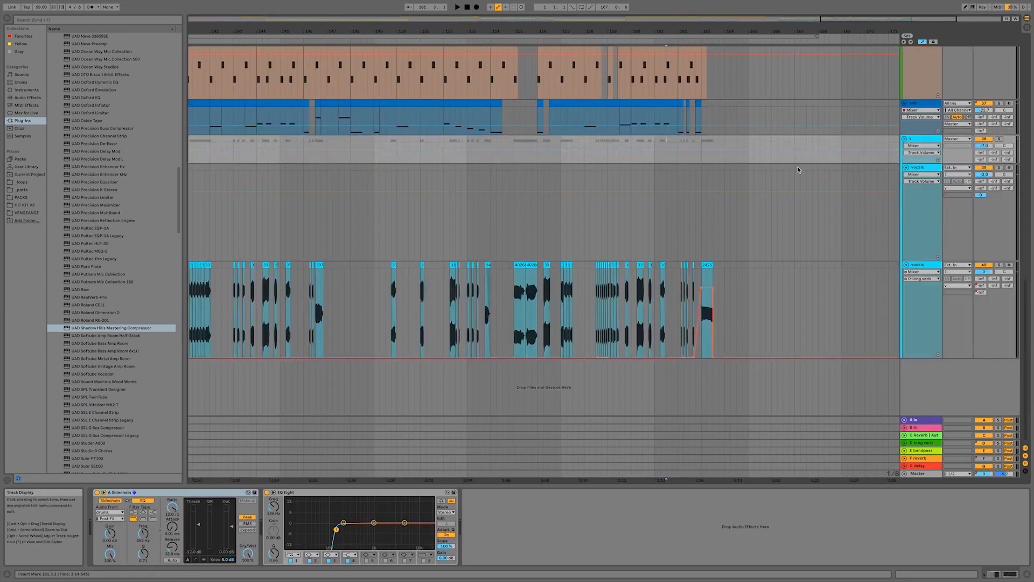
{"action": "left_click", "coordinate": [683, 235]}
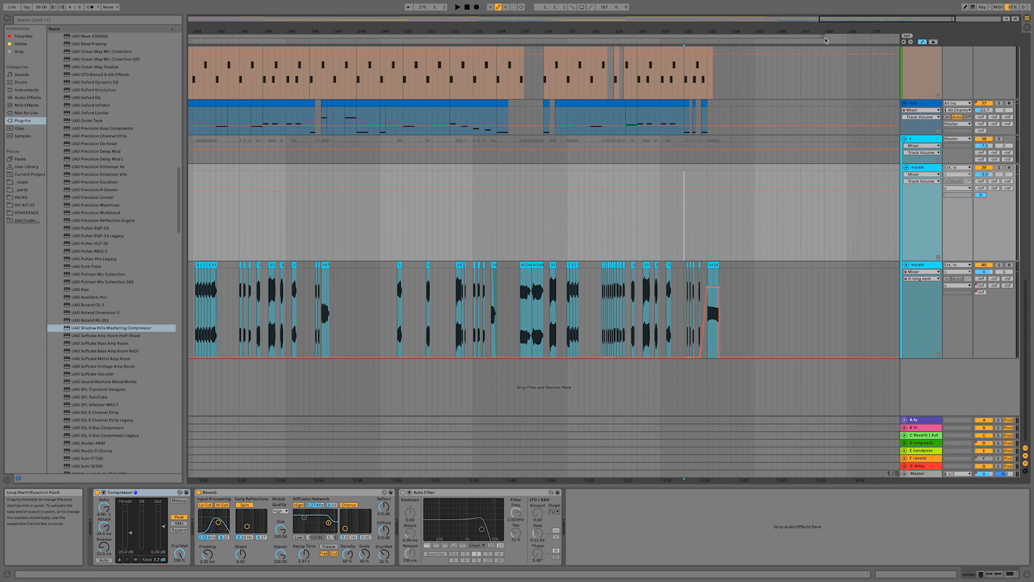
{"action": "left_click_drag", "start_coordinate": [825, 40], "coordinate": [845, 38]}
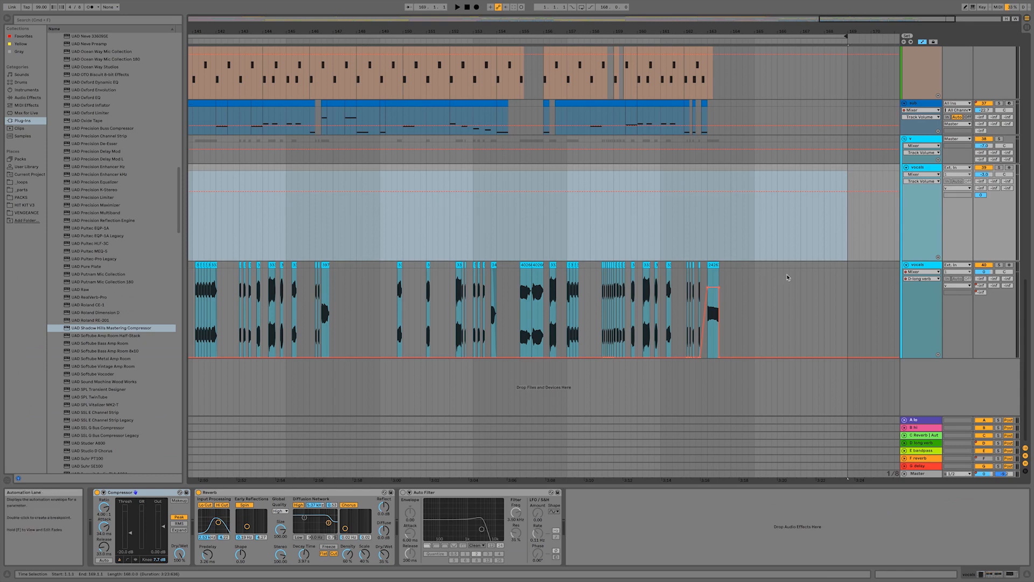
{"action": "left_click", "coordinate": [703, 245]}
{"action": "key", "text": "space"}
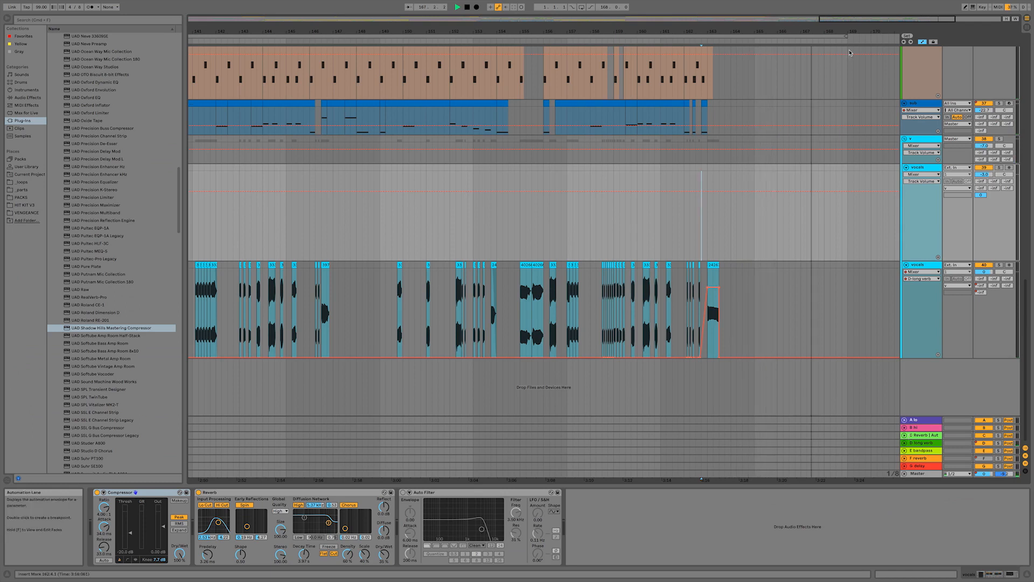
Step: Shorten the loop to end at bar 167 and play the last vocal phrases again
{"action": "left_click_drag", "start_coordinate": [844, 37], "coordinate": [800, 39]}
{"action": "left_click", "coordinate": [696, 238]}
{"action": "key", "text": "space"}
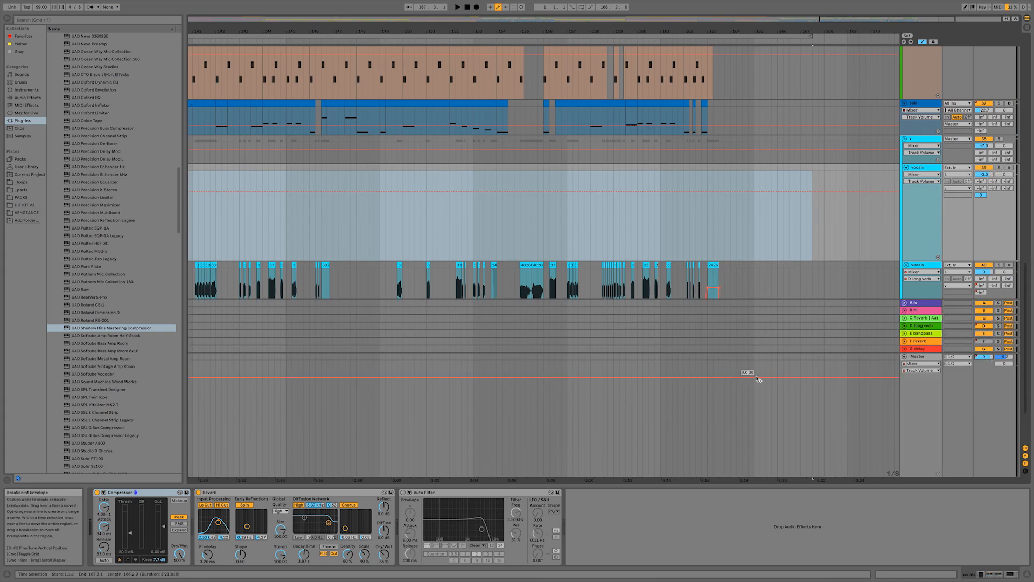
Step: Draw an S-curved Master volume fade-out from just after the last vocal clip to silence at the loop end, and play it
{"action": "left_click", "coordinate": [725, 380]}
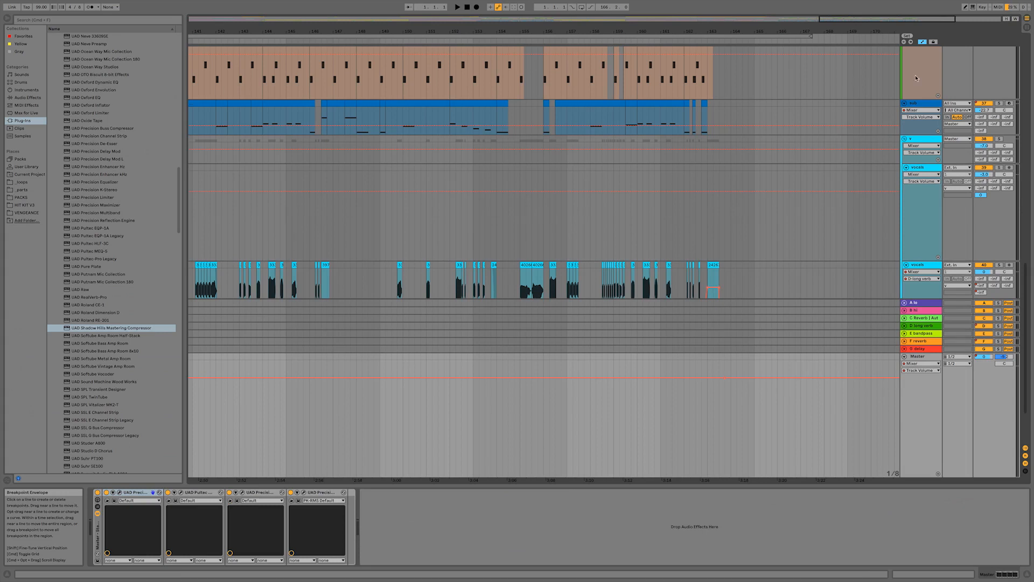
{"action": "left_click_drag", "start_coordinate": [881, 20], "coordinate": [910, 48]}
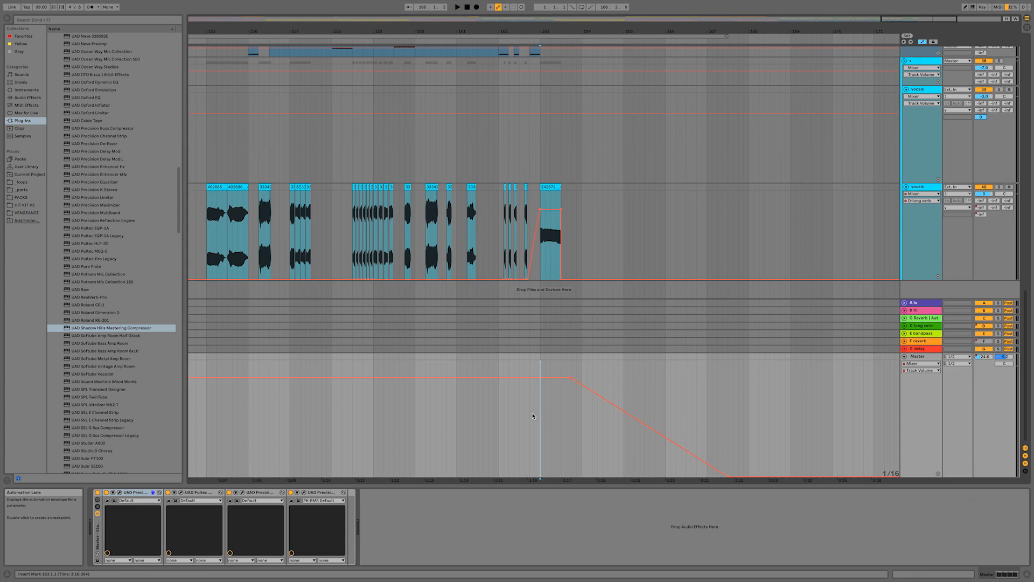
{"action": "key", "text": "space"}
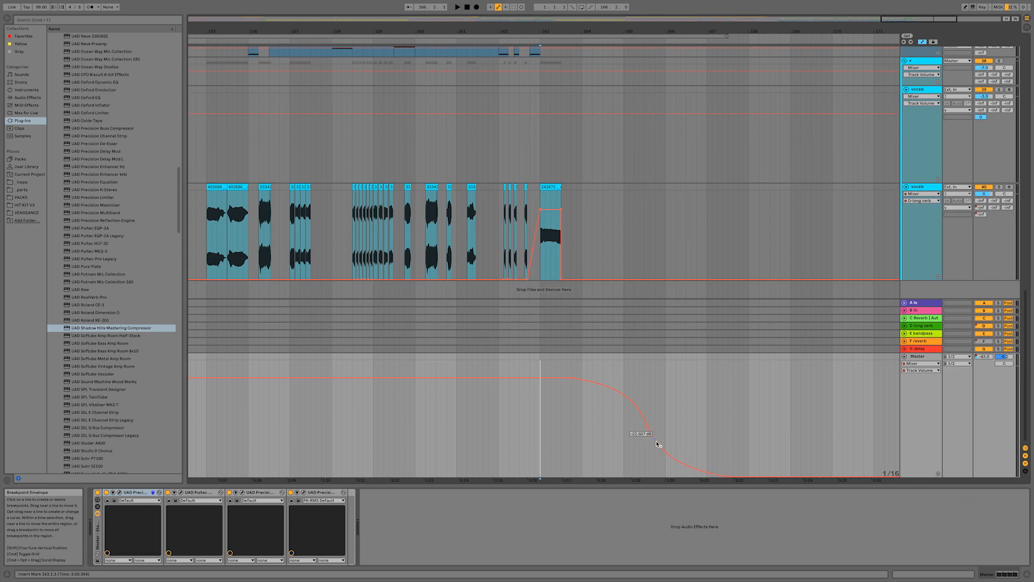
{"action": "key", "text": "space"}
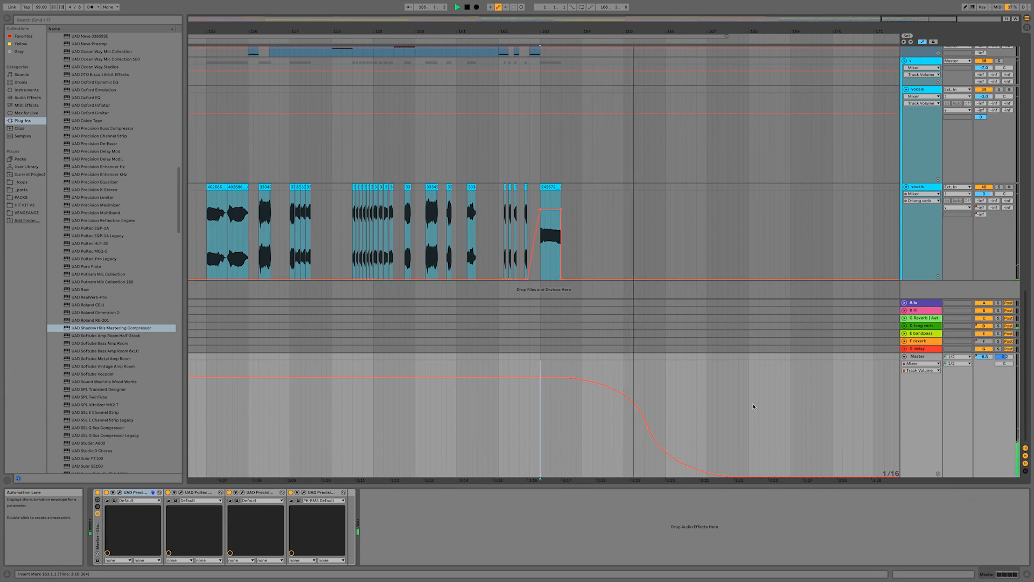
{"action": "key", "text": "space"}
Step: Shift the middle of the Master fade-out curve slightly later in time and replay the ending
{"action": "left_click_drag", "start_coordinate": [657, 430], "coordinate": [670, 432]}
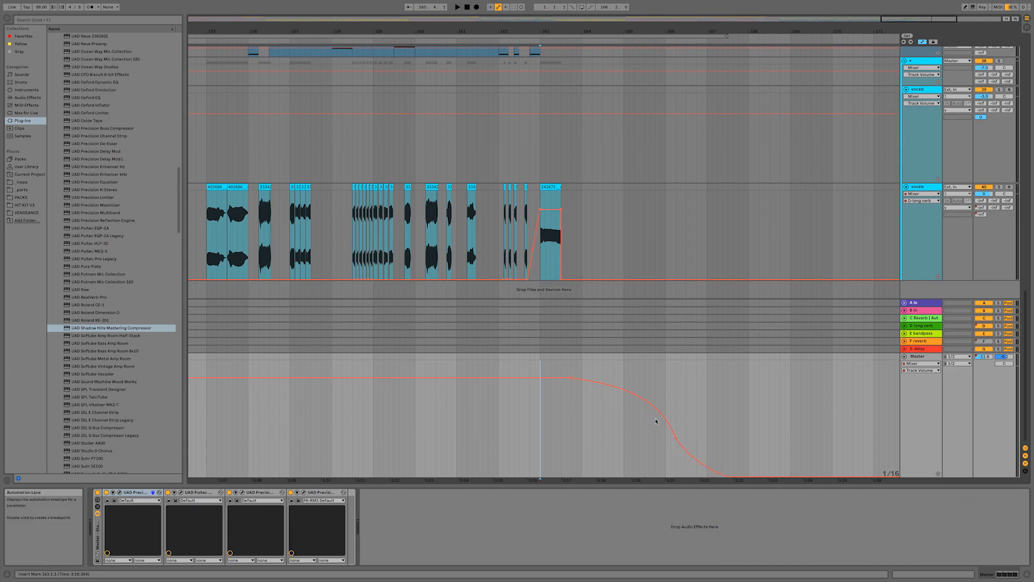
{"action": "key", "text": "space"}
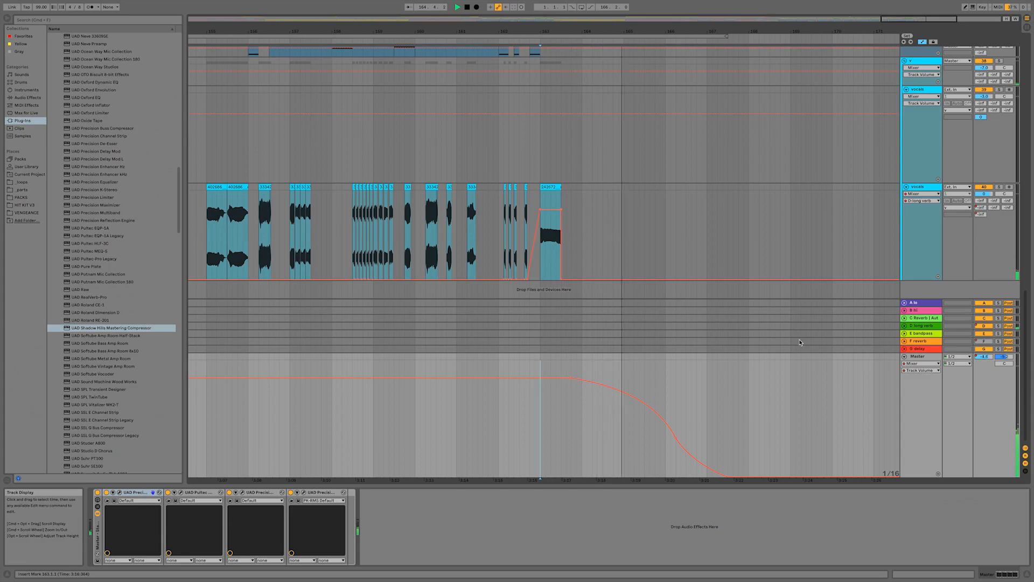
{"action": "key", "text": "space"}
Step: Start the Master fade-out earlier, within the last vocal clip, slightly lower its middle breakpoint and play the ending
{"action": "left_click_drag", "start_coordinate": [571, 378], "coordinate": [550, 377]}
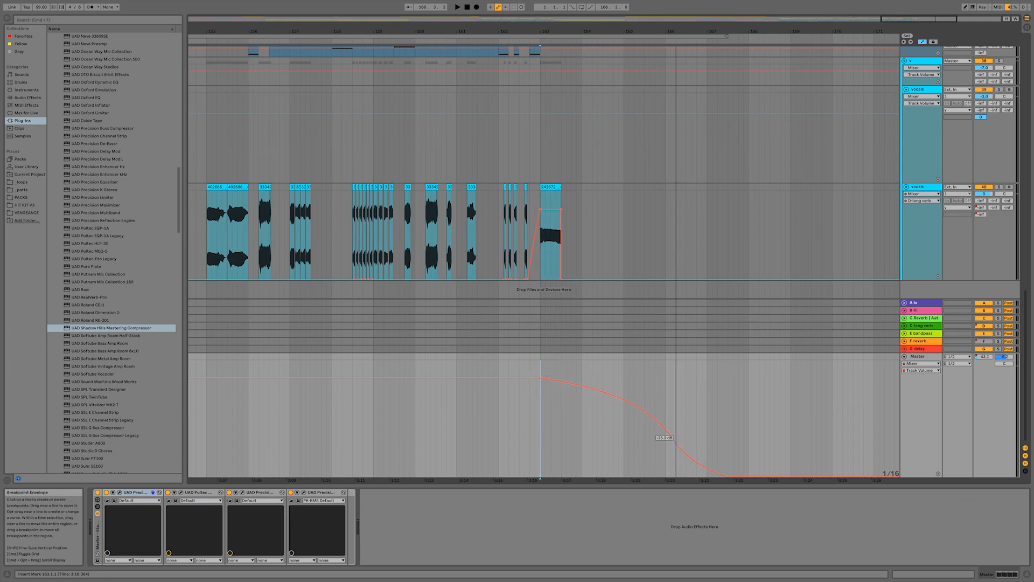
{"action": "left_click", "coordinate": [686, 466]}
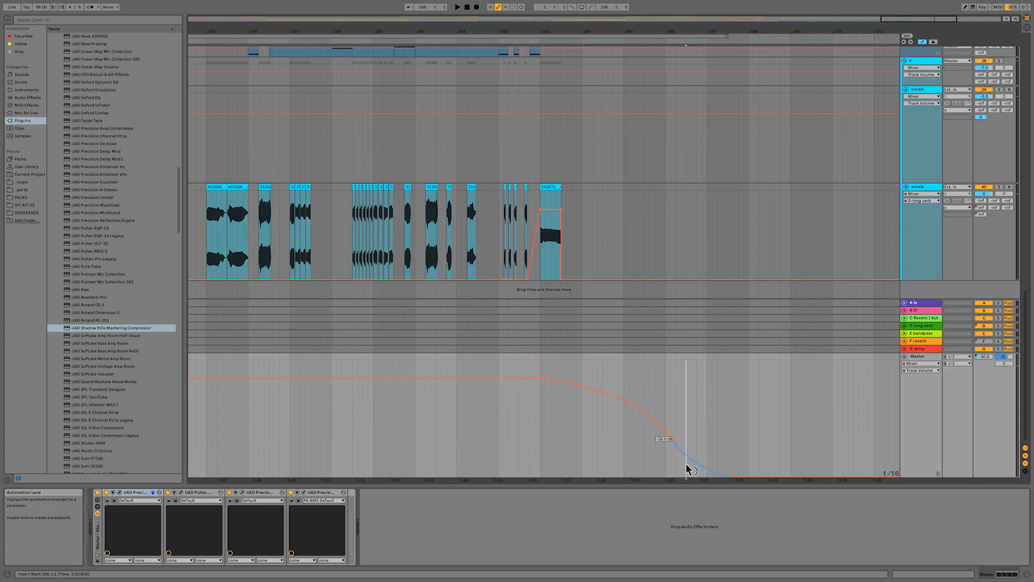
{"action": "left_click", "coordinate": [519, 426]}
{"action": "key", "text": "space"}
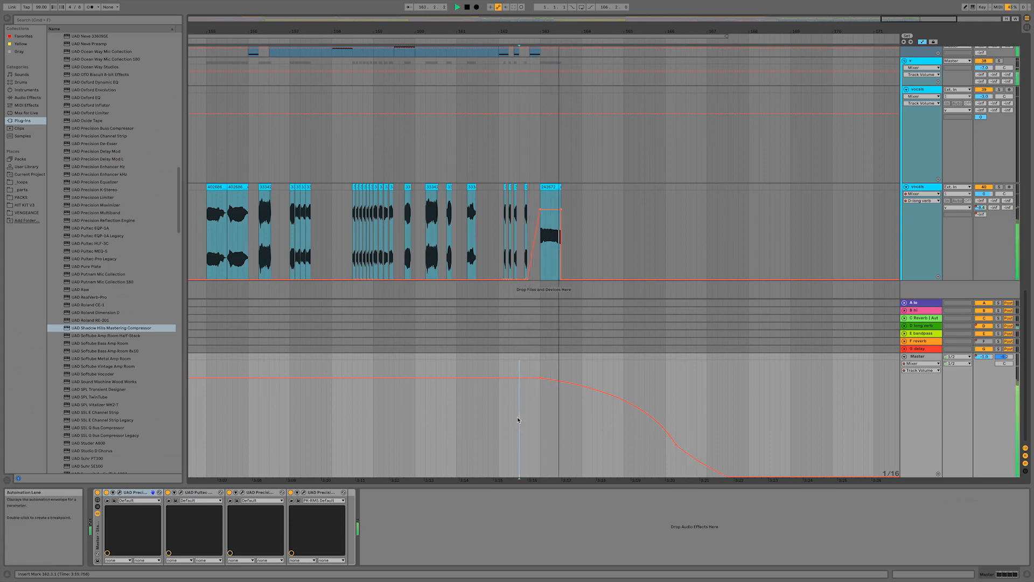